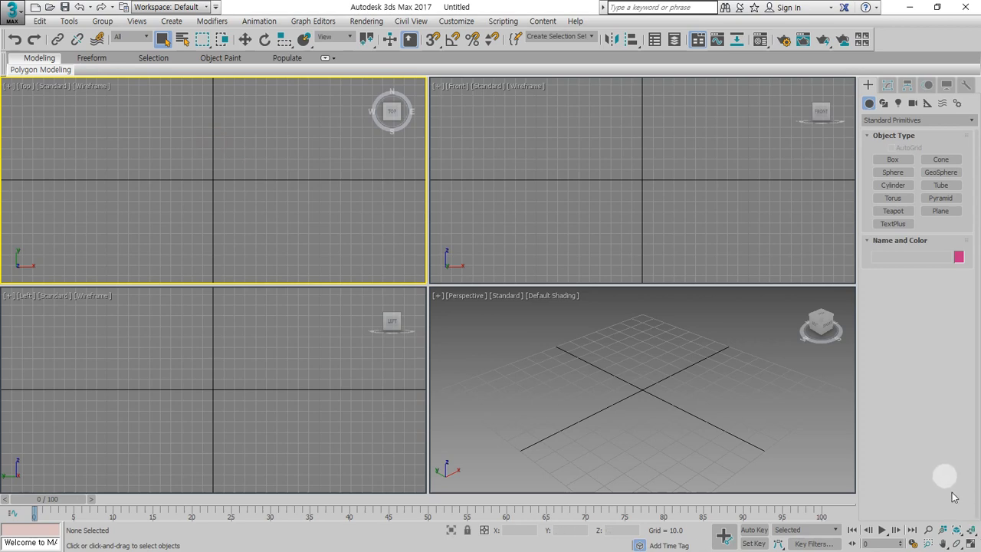
Step: Maximize the Top viewport and draw an open, U-shaped line with three straight segments to the left of the origin
{"action": "left_click", "coordinate": [969, 542]}
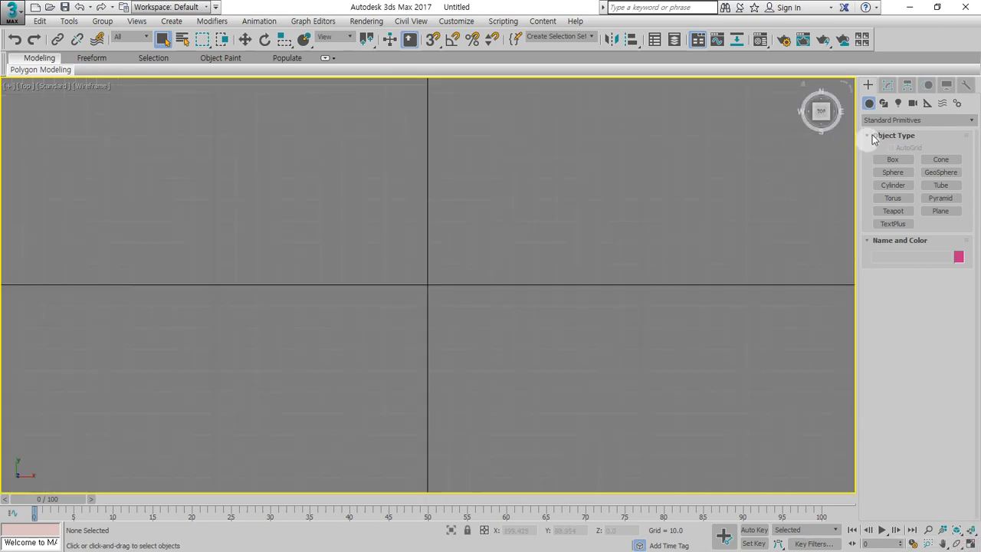
{"action": "left_click", "coordinate": [883, 103]}
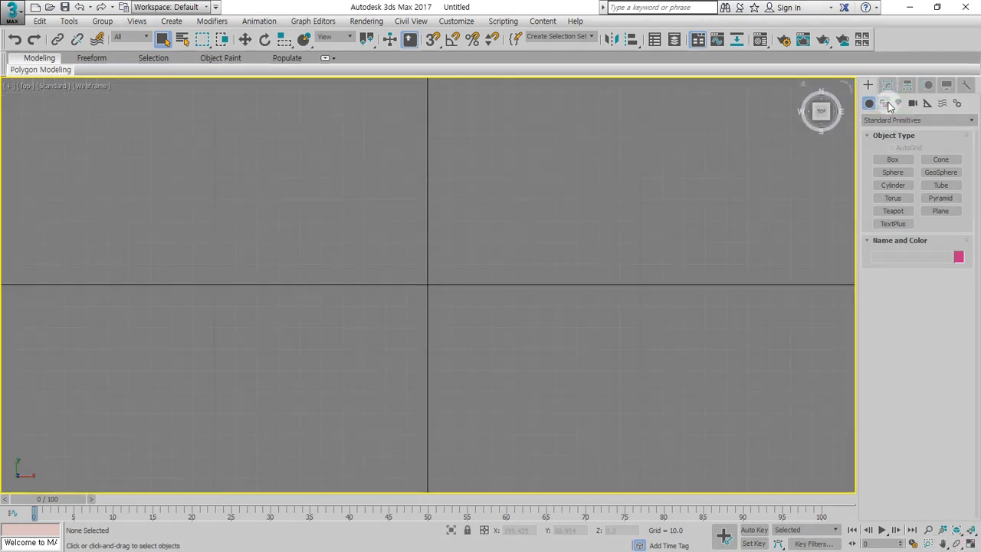
{"action": "left_click", "coordinate": [900, 172]}
{"action": "left_click", "coordinate": [206, 167]}
{"action": "left_click", "coordinate": [185, 385]}
{"action": "left_click", "coordinate": [309, 391]}
{"action": "left_click", "coordinate": [310, 199]}
{"action": "right_click", "coordinate": [310, 199]}
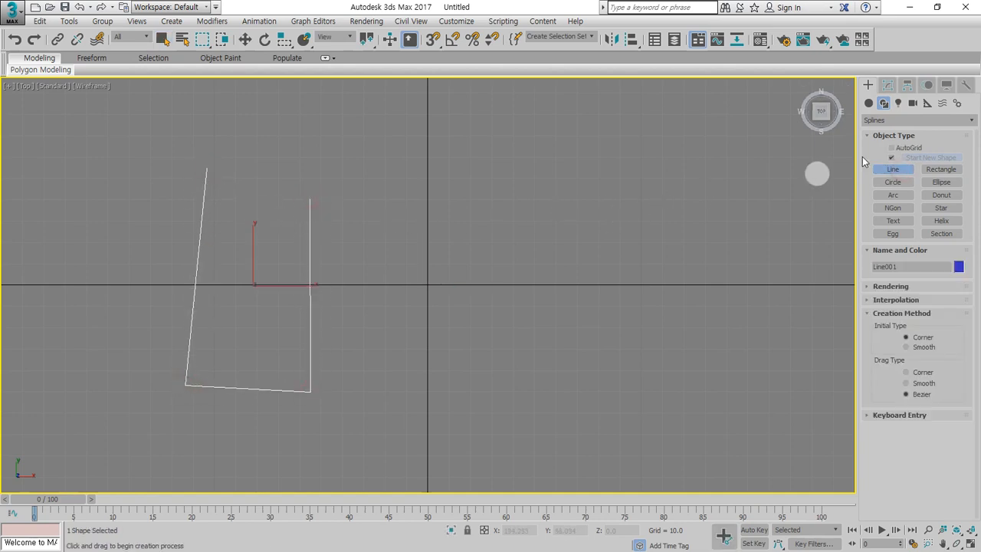
{"action": "left_click", "coordinate": [887, 86]}
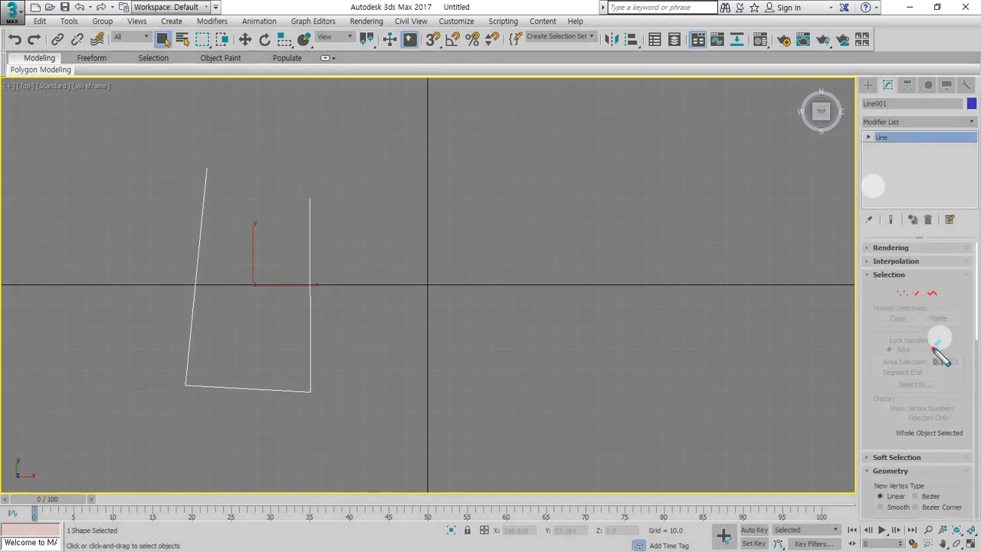
Step: Draw a rectangle about 70 wide and 49 long near the origin, and a circle of about 38 radius to its right
{"action": "left_click", "coordinate": [867, 85]}
{"action": "left_click", "coordinate": [941, 168]}
{"action": "left_click_drag", "start_coordinate": [394, 195], "coordinate": [543, 299]}
{"action": "left_click", "coordinate": [893, 182]}
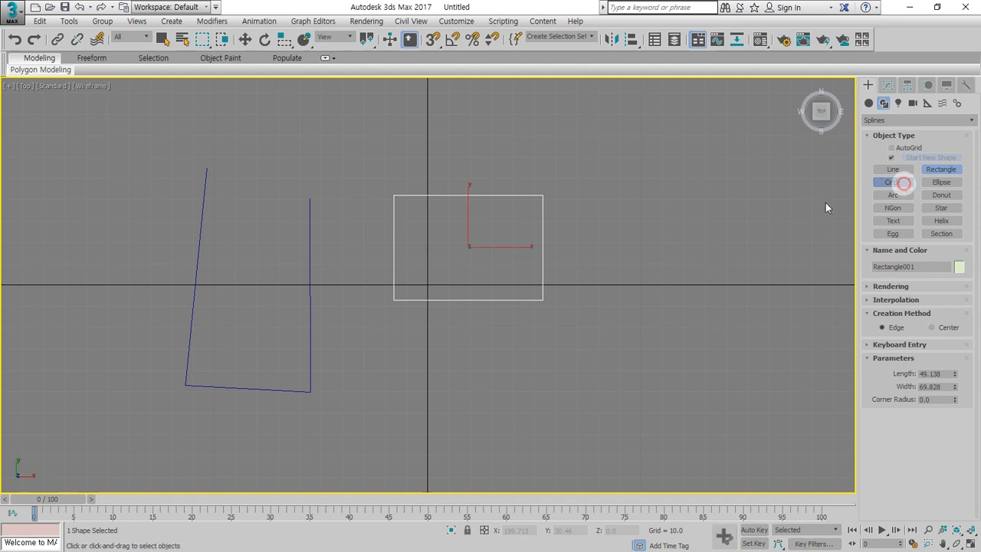
{"action": "left_click_drag", "start_coordinate": [669, 285], "coordinate": [663, 212]}
{"action": "left_click", "coordinate": [888, 85]}
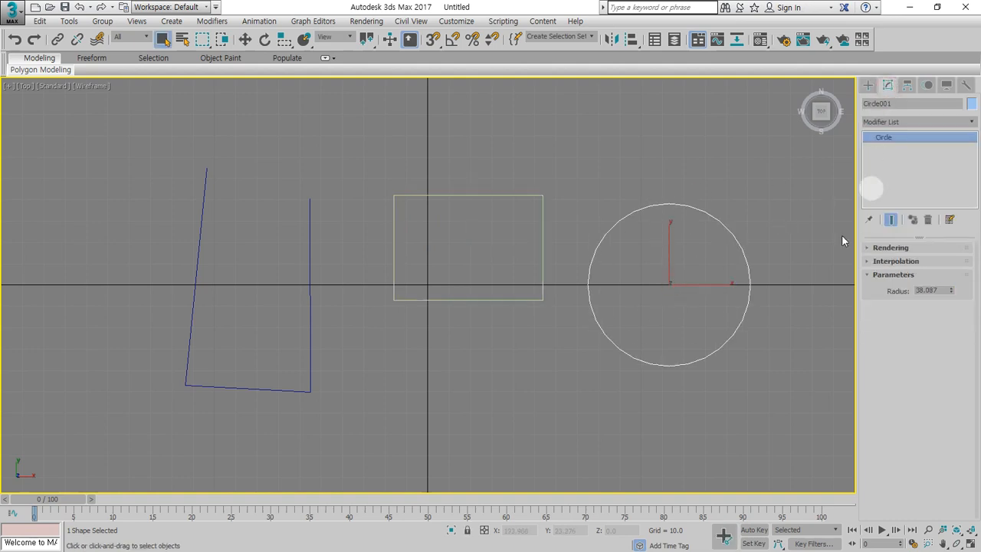
{"action": "mouse_move", "coordinate": [647, 261]}
{"action": "left_mouse_down"}
{"action": "mouse_move", "coordinate": [459, 239]}
{"action": "mouse_move", "coordinate": [623, 313]}
{"action": "left_mouse_up"}
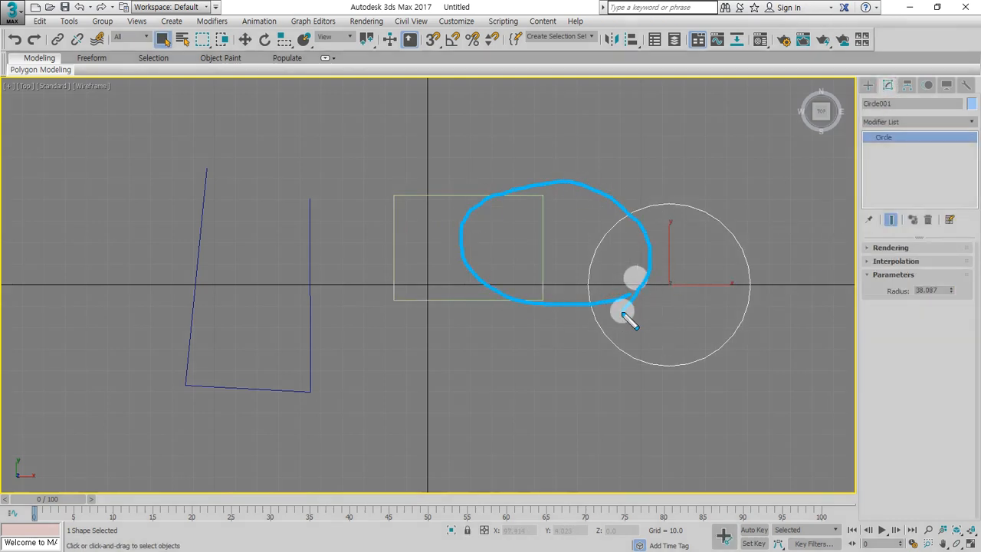
{"action": "mouse_move", "coordinate": [957, 321]}
{"action": "left_mouse_down"}
{"action": "mouse_move", "coordinate": [915, 219]}
{"action": "mouse_move", "coordinate": [929, 326]}
{"action": "mouse_move", "coordinate": [915, 306]}
{"action": "mouse_move", "coordinate": [935, 317]}
{"action": "mouse_move", "coordinate": [889, 328]}
{"action": "left_mouse_up"}
{"action": "key", "text": "Escape"}
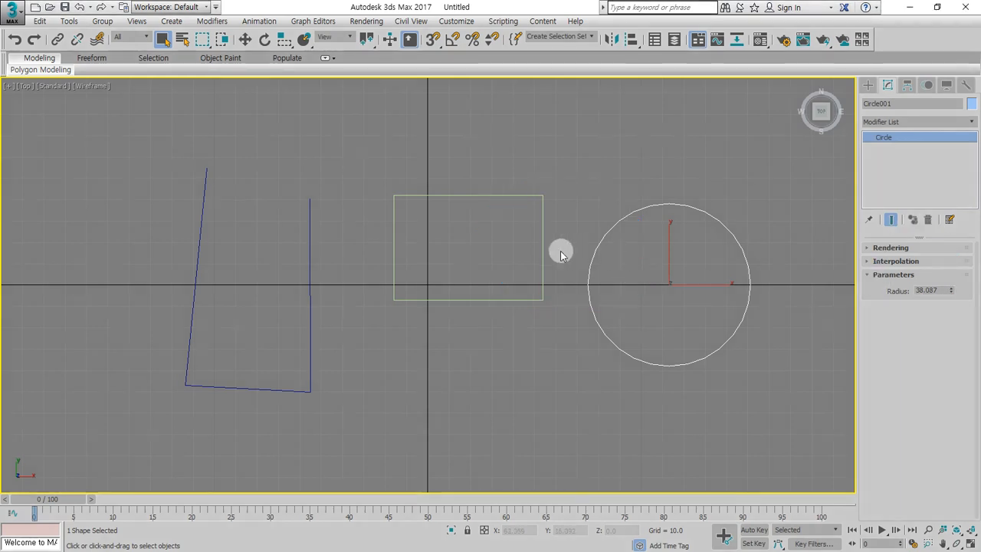
{"action": "key", "text": "ctrl+2"}
{"action": "mouse_move", "coordinate": [624, 289]}
{"action": "left_mouse_down"}
{"action": "mouse_move", "coordinate": [510, 218]}
{"action": "mouse_move", "coordinate": [632, 297]}
{"action": "left_mouse_up"}
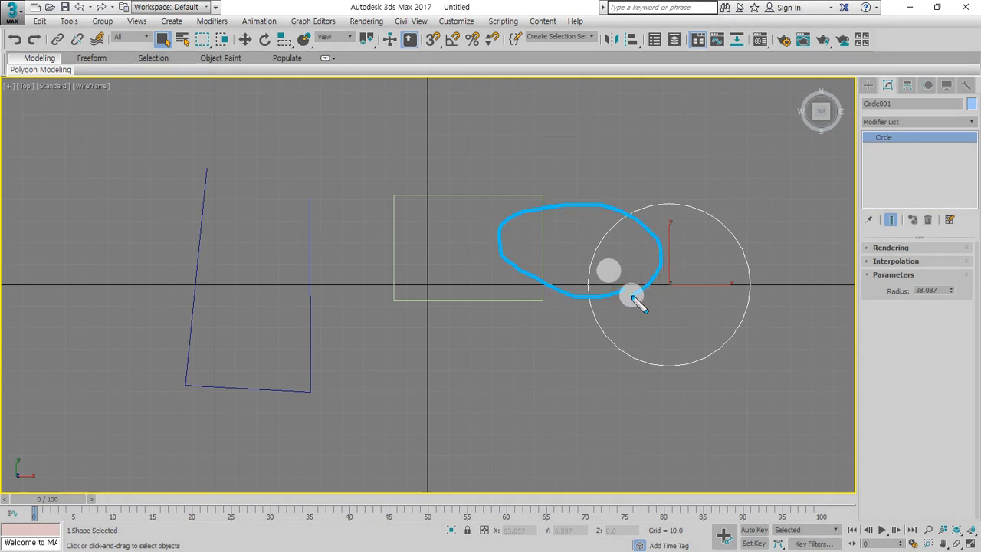
{"action": "mouse_move", "coordinate": [289, 410]}
{"action": "left_mouse_down"}
{"action": "mouse_move", "coordinate": [184, 181]}
{"action": "mouse_move", "coordinate": [246, 412]}
{"action": "left_mouse_up"}
{"action": "key", "text": "Escape"}
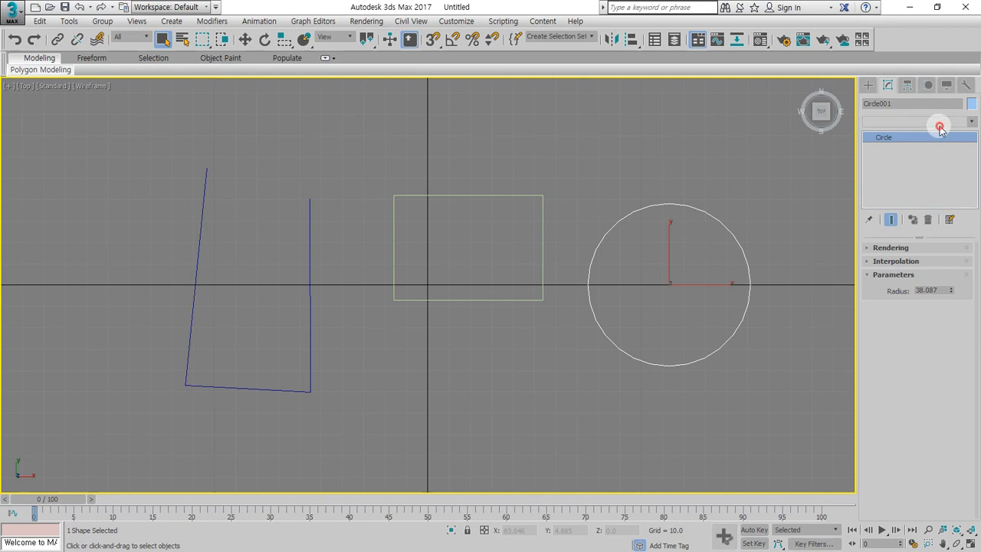
{"action": "left_click", "coordinate": [939, 126]}
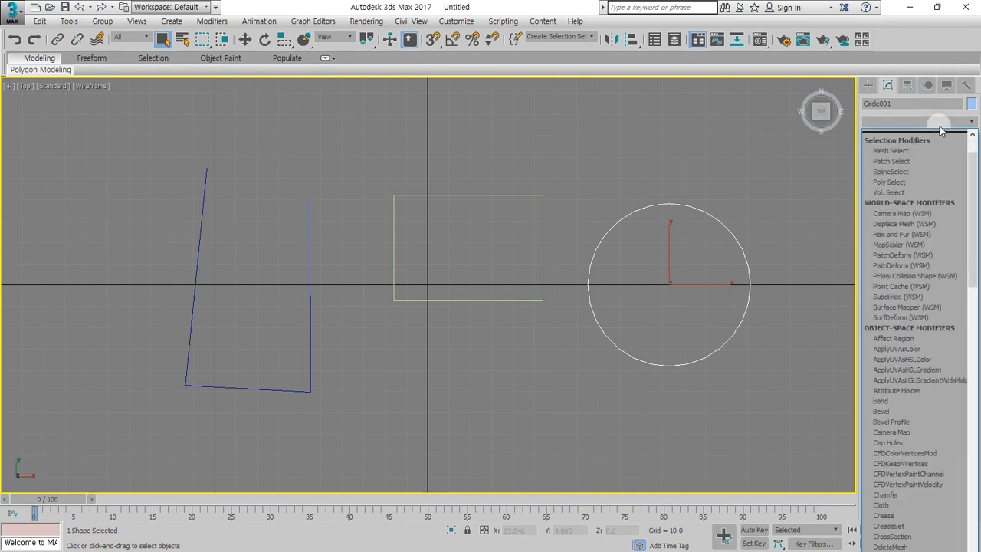
{"action": "key", "text": "e"}
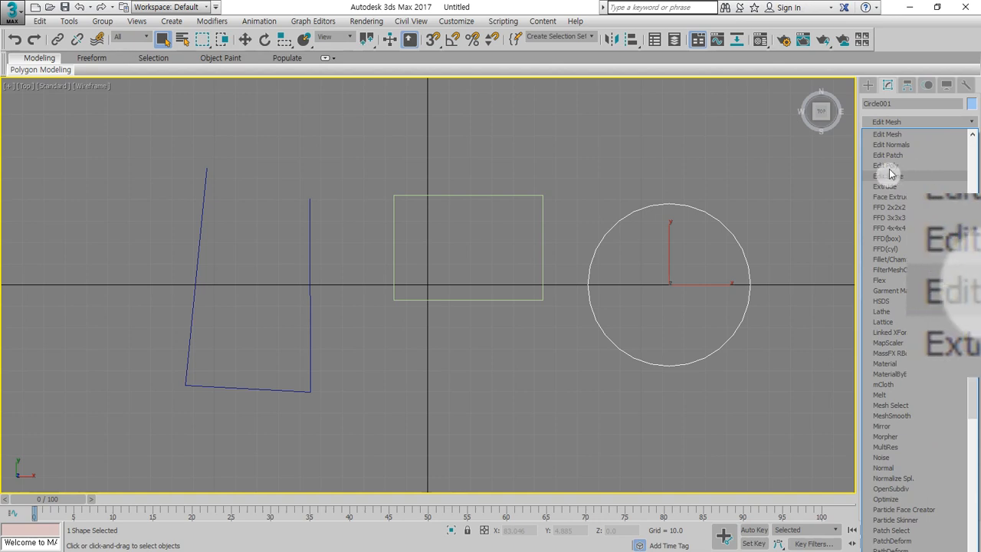
{"action": "left_click", "coordinate": [454, 3]}
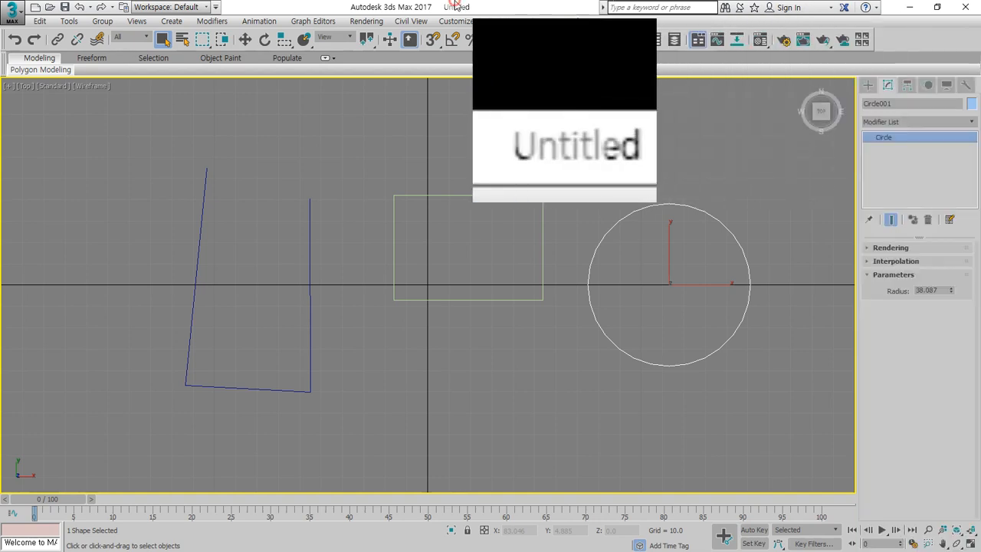
Step: Apply the Edit Spline modifier to the circle while the program window is temporarily reduced in size
{"action": "left_click", "coordinate": [936, 7]}
{"action": "left_click_drag", "start_coordinate": [425, 109], "coordinate": [216, 29]}
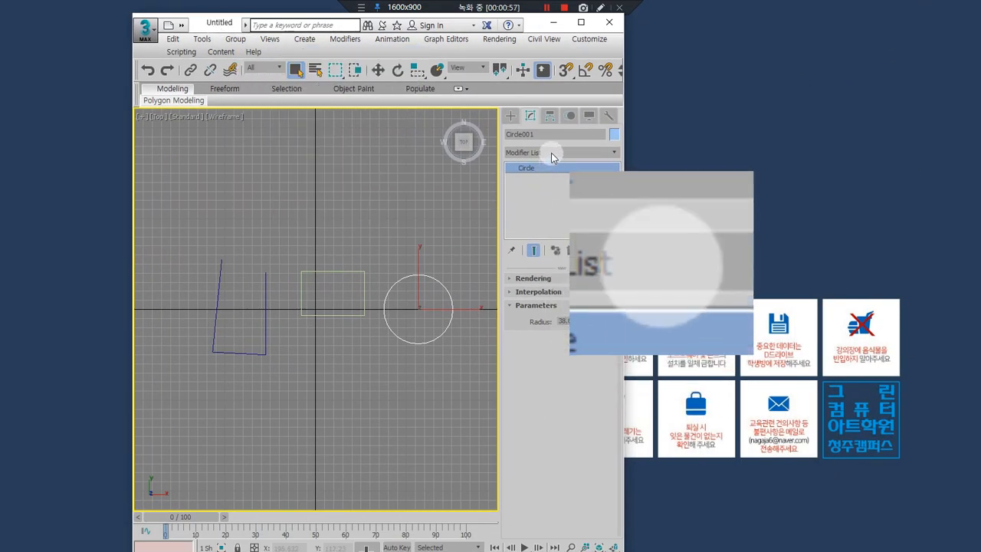
{"action": "left_click", "coordinate": [551, 152]}
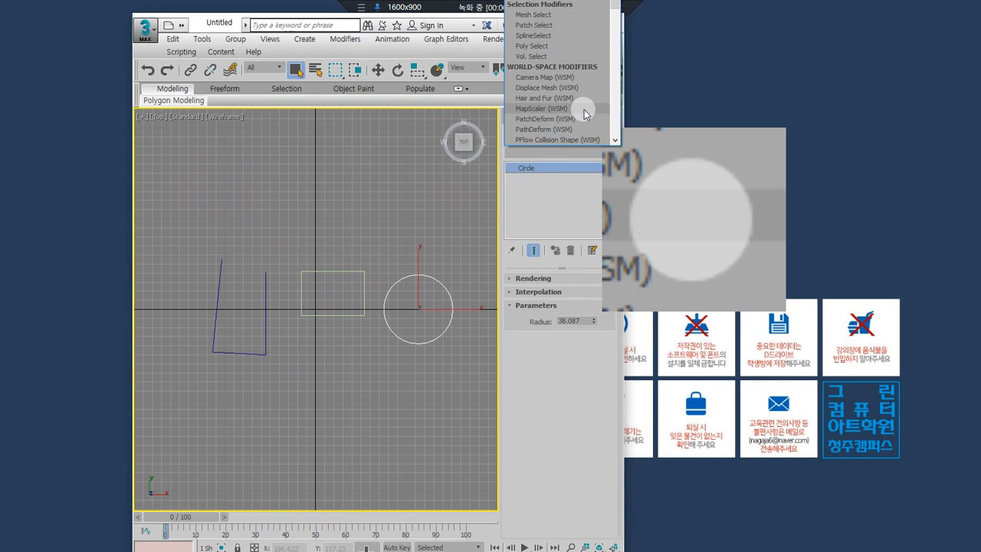
{"action": "scroll", "coordinate": [584, 110], "scroll_direction": "up", "scroll_amount": 10}
{"action": "scroll", "coordinate": [584, 109], "scroll_direction": "down", "scroll_amount": 1}
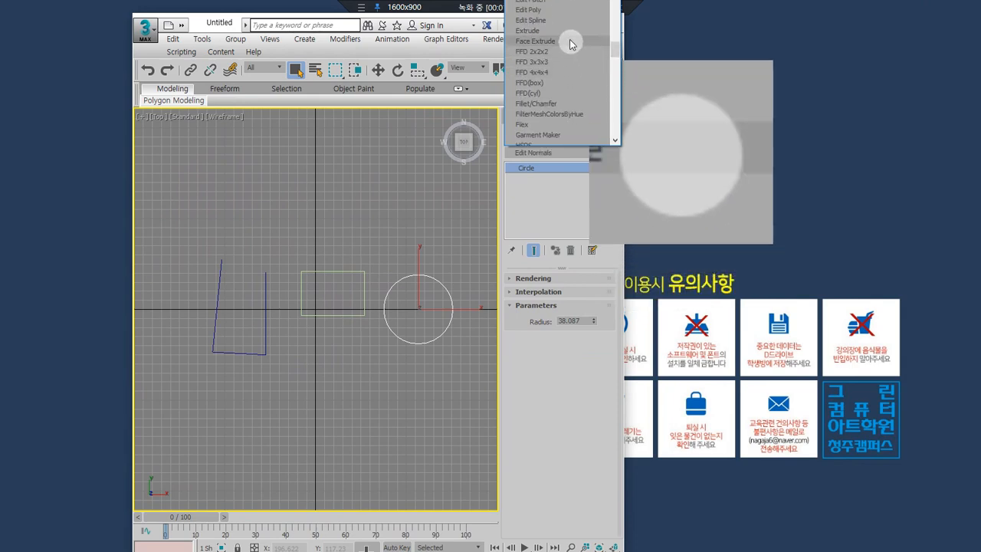
{"action": "left_click", "coordinate": [528, 21]}
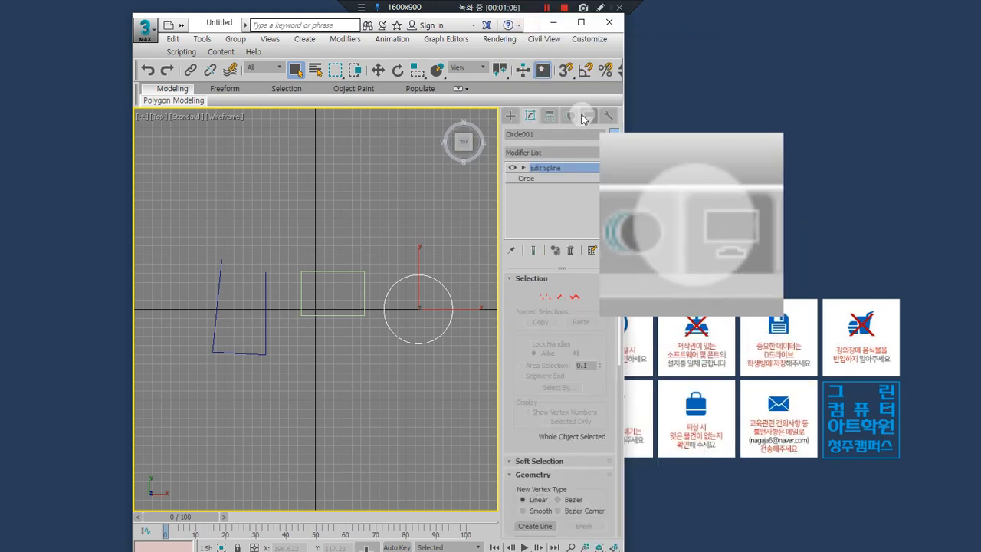
{"action": "mouse_move", "coordinate": [576, 339]}
{"action": "left_mouse_down"}
{"action": "mouse_move", "coordinate": [529, 341]}
{"action": "mouse_move", "coordinate": [584, 308]}
{"action": "mouse_move", "coordinate": [563, 351]}
{"action": "left_mouse_up"}
{"action": "key", "text": "Escape"}
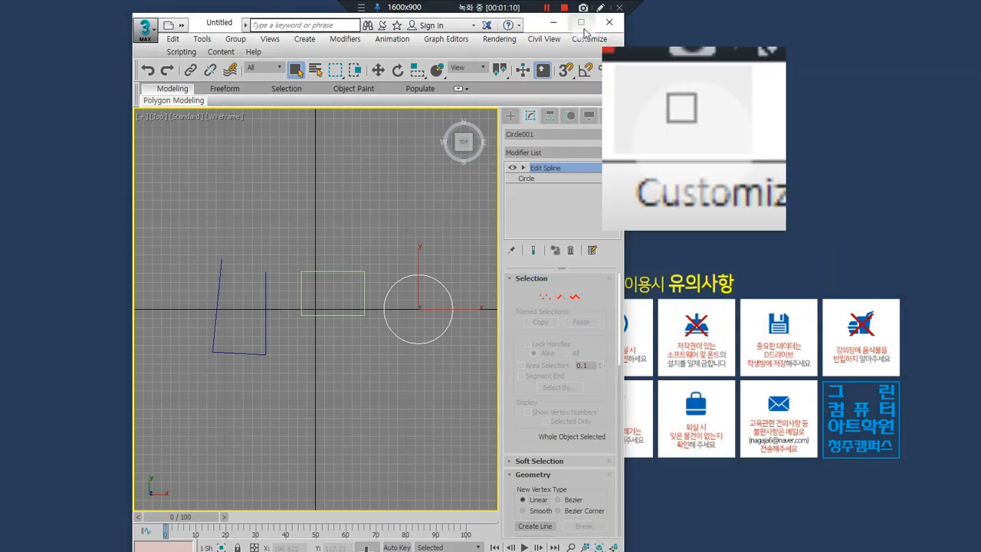
{"action": "left_click", "coordinate": [584, 28]}
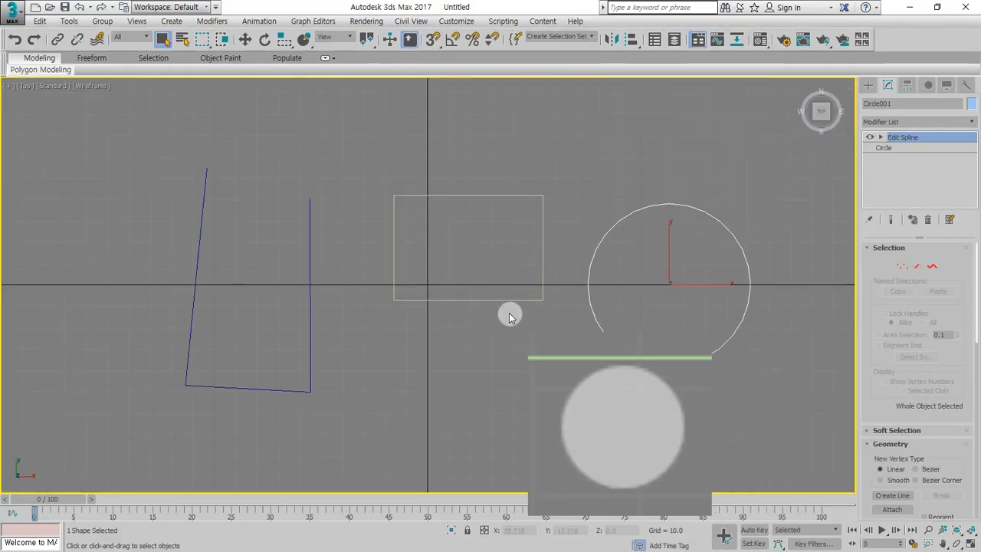
Step: Convert the rectangle to an Editable Spline
{"action": "left_click", "coordinate": [499, 300]}
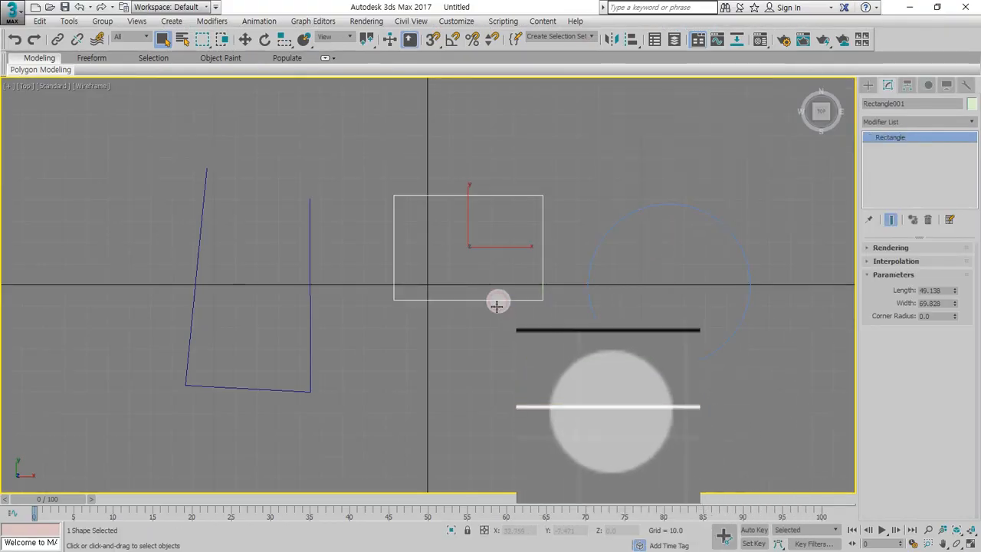
{"action": "right_click", "coordinate": [442, 297]}
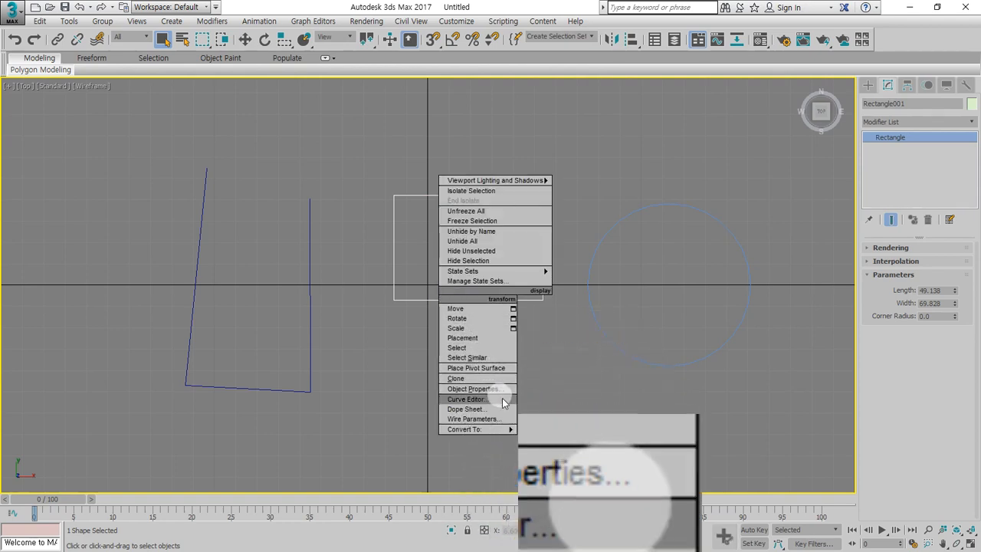
{"action": "mouse_move", "coordinate": [513, 431]}
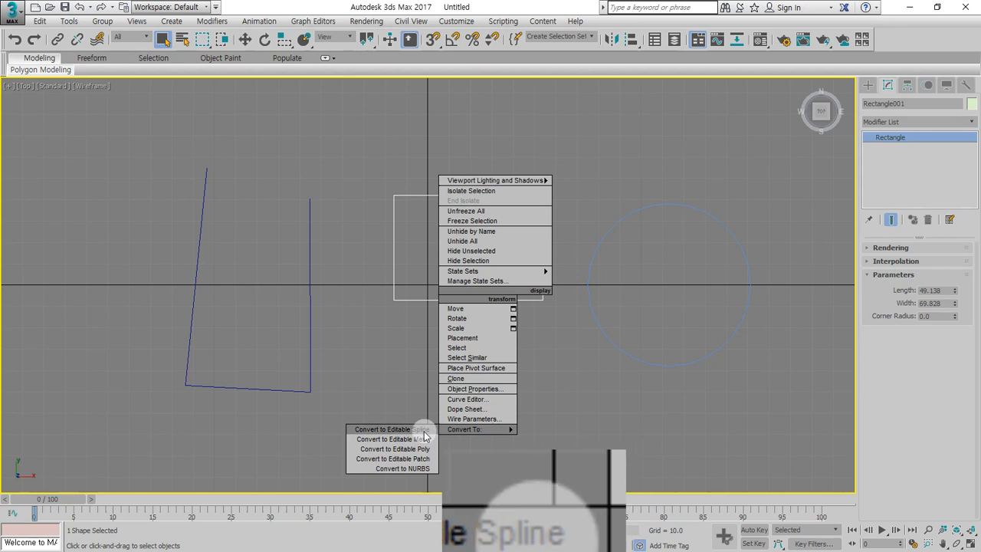
{"action": "left_click", "coordinate": [377, 430]}
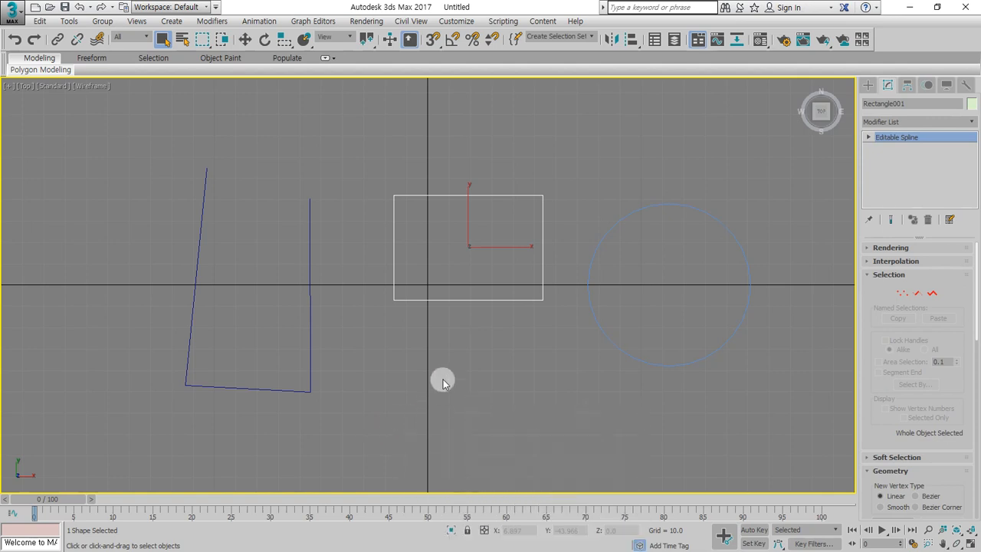
Step: Compare the modifier stack of the converted rectangle with that of the circle carrying the Edit Spline modifier
{"action": "mouse_move", "coordinate": [462, 324]}
{"action": "left_mouse_down"}
{"action": "mouse_move", "coordinate": [391, 131]}
{"action": "mouse_move", "coordinate": [510, 278]}
{"action": "mouse_move", "coordinate": [450, 306]}
{"action": "left_mouse_up"}
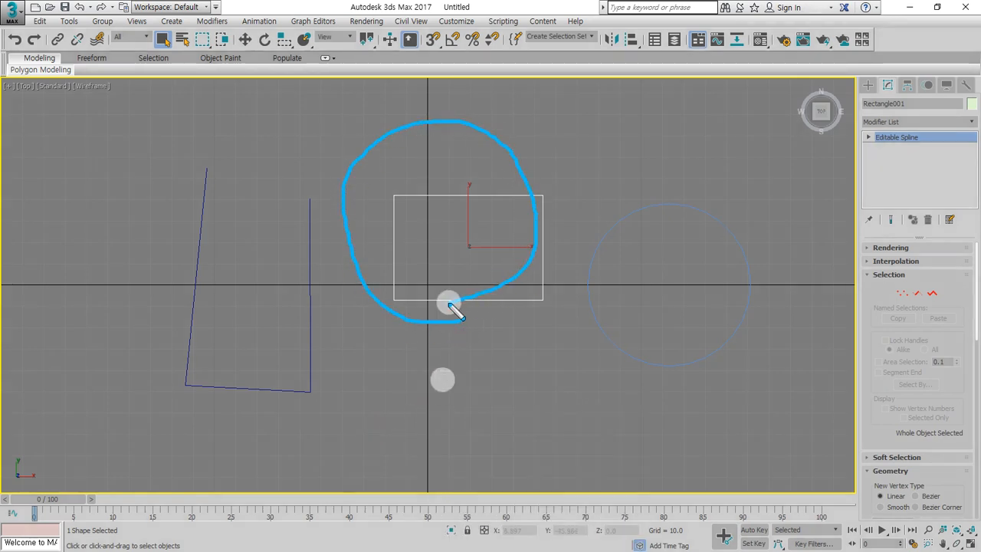
{"action": "mouse_move", "coordinate": [856, 163]}
{"action": "left_mouse_down"}
{"action": "mouse_move", "coordinate": [832, 219]}
{"action": "mouse_move", "coordinate": [844, 253]}
{"action": "mouse_move", "coordinate": [886, 197]}
{"action": "mouse_move", "coordinate": [937, 186]}
{"action": "mouse_move", "coordinate": [871, 114]}
{"action": "mouse_move", "coordinate": [895, 223]}
{"action": "left_mouse_up"}
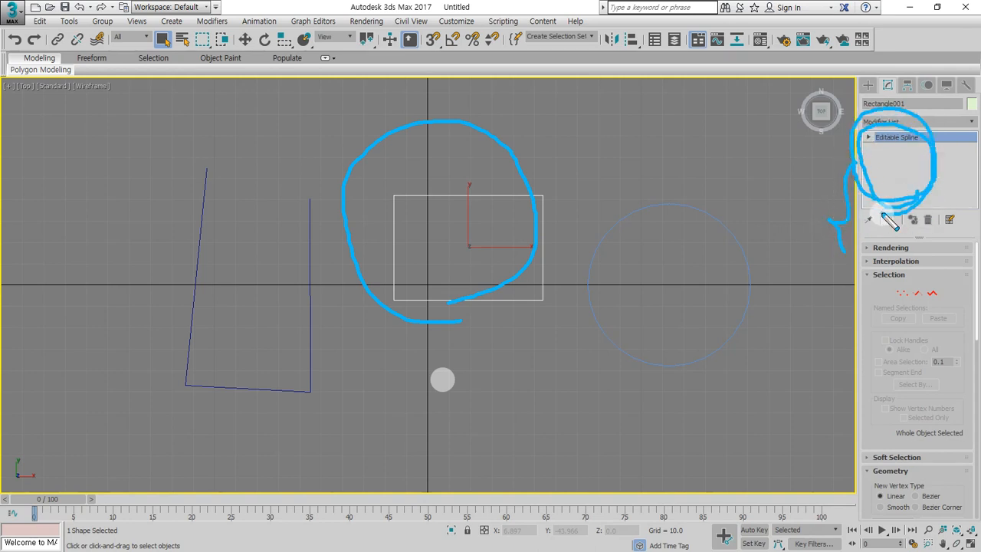
{"action": "key", "text": "Escape"}
{"action": "mouse_move", "coordinate": [675, 193]}
{"action": "left_mouse_down"}
{"action": "mouse_move", "coordinate": [643, 231]}
{"action": "mouse_move", "coordinate": [636, 273]}
{"action": "left_mouse_up"}
{"action": "mouse_move", "coordinate": [927, 188]}
{"action": "left_mouse_down"}
{"action": "mouse_move", "coordinate": [888, 111]}
{"action": "mouse_move", "coordinate": [927, 172]}
{"action": "left_mouse_up"}
{"action": "left_click_drag", "start_coordinate": [803, 160], "coordinate": [847, 159]}
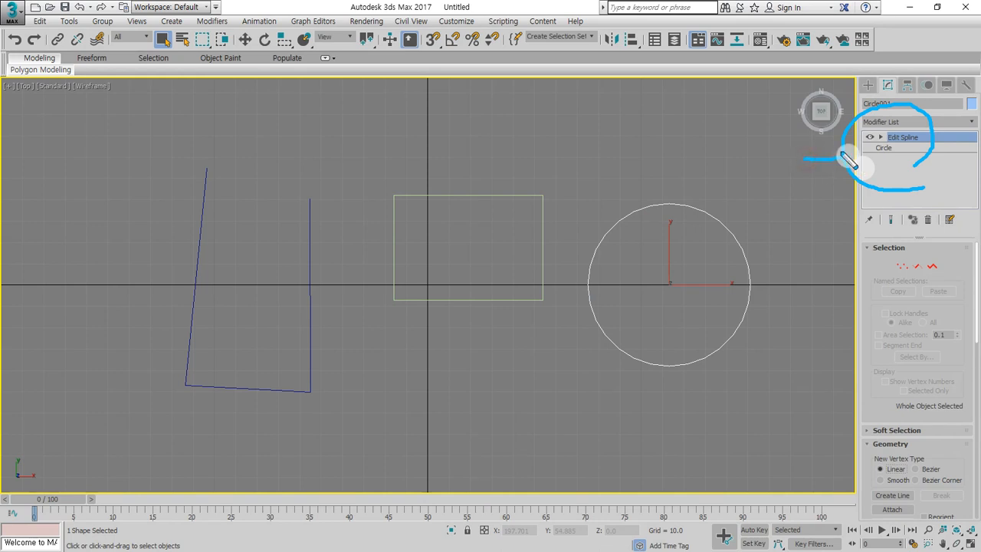
{"action": "mouse_move", "coordinate": [829, 111]}
{"action": "left_mouse_down"}
{"action": "mouse_move", "coordinate": [872, 140]}
{"action": "mouse_move", "coordinate": [862, 154]}
{"action": "left_mouse_up"}
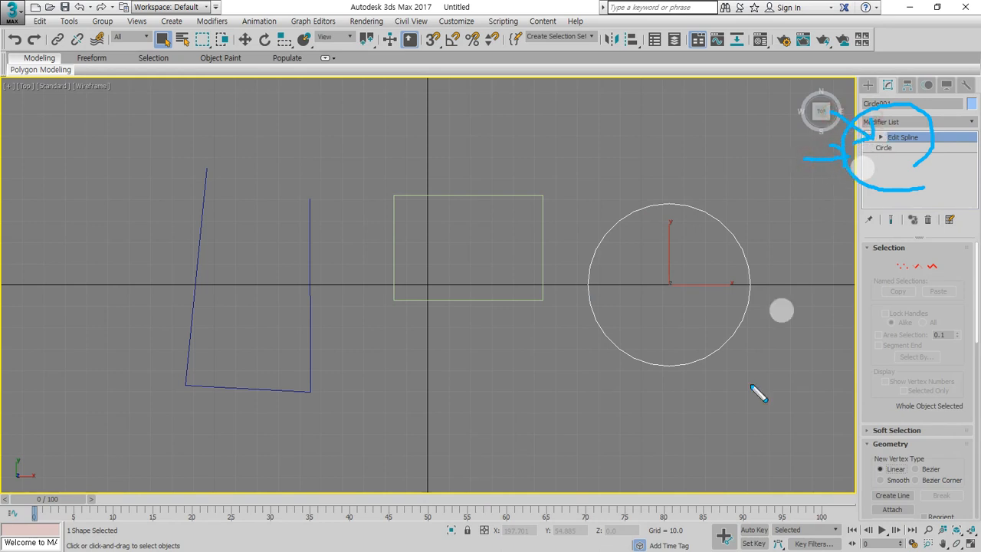
{"action": "mouse_move", "coordinate": [470, 340]}
{"action": "left_mouse_down"}
{"action": "mouse_move", "coordinate": [416, 318]}
{"action": "mouse_move", "coordinate": [518, 280]}
{"action": "mouse_move", "coordinate": [482, 326]}
{"action": "left_mouse_up"}
{"action": "key", "text": "Escape"}
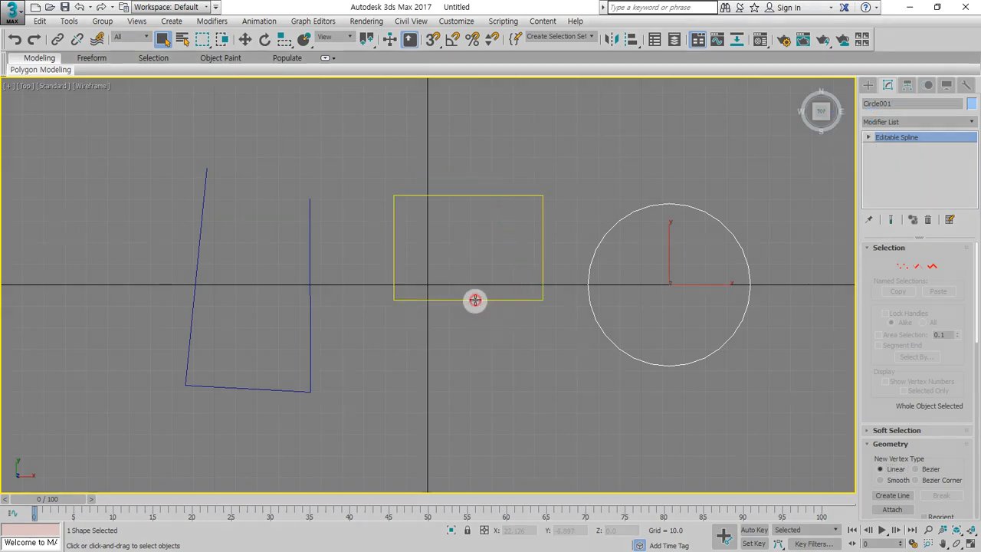
Step: Select the rectangle, bring up its conversion commands and examine its modifier stack
{"action": "right_click", "coordinate": [474, 299]}
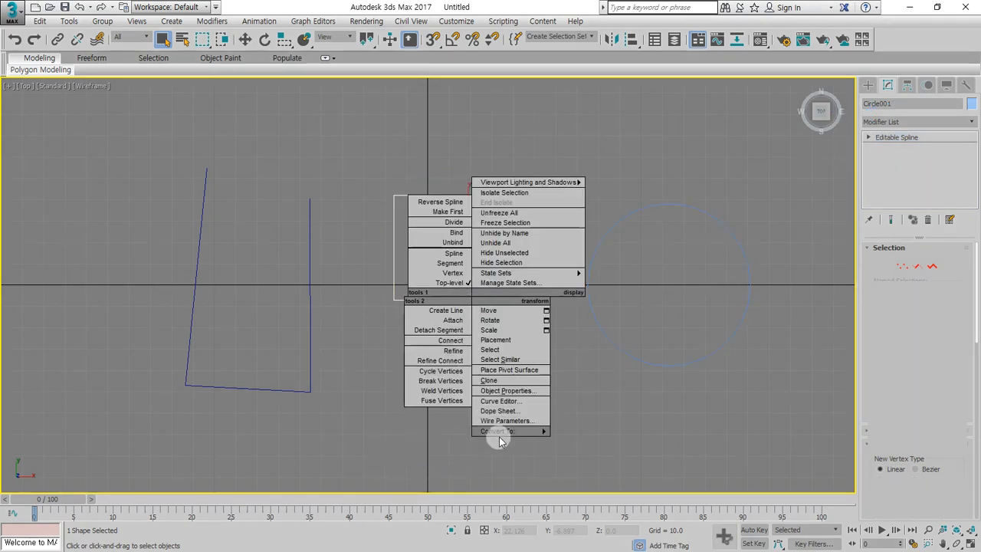
{"action": "left_click", "coordinate": [459, 432]}
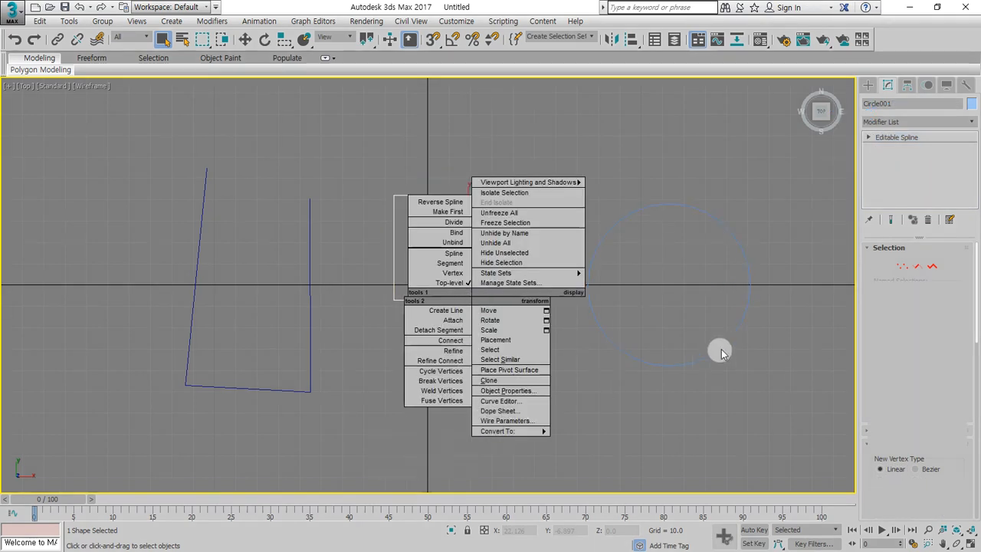
{"action": "mouse_move", "coordinate": [922, 197]}
{"action": "left_mouse_down"}
{"action": "mouse_move", "coordinate": [912, 128]}
{"action": "mouse_move", "coordinate": [947, 209]}
{"action": "left_mouse_up"}
{"action": "left_click_drag", "start_coordinate": [940, 150], "coordinate": [904, 181]}
{"action": "left_click_drag", "start_coordinate": [902, 143], "coordinate": [940, 171]}
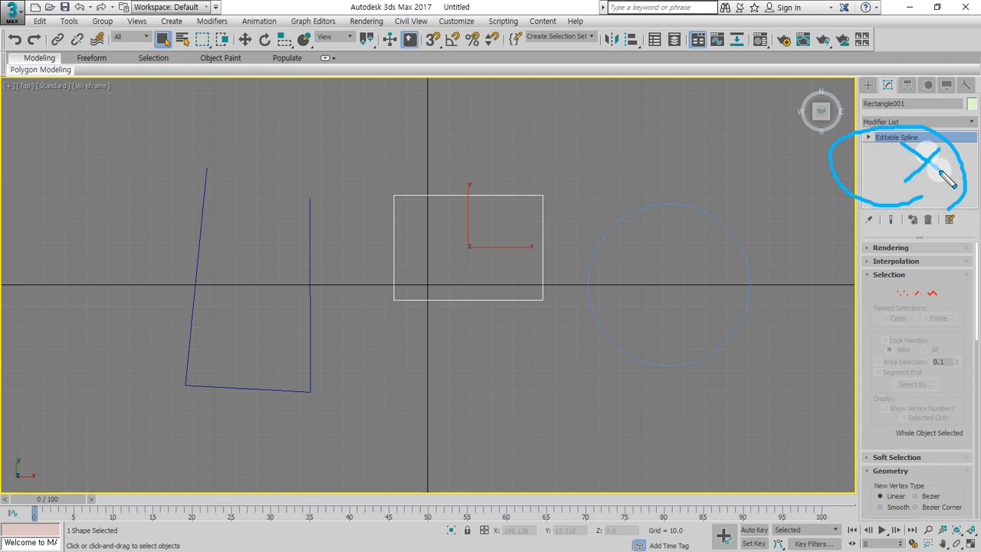
{"action": "key", "text": "Escape"}
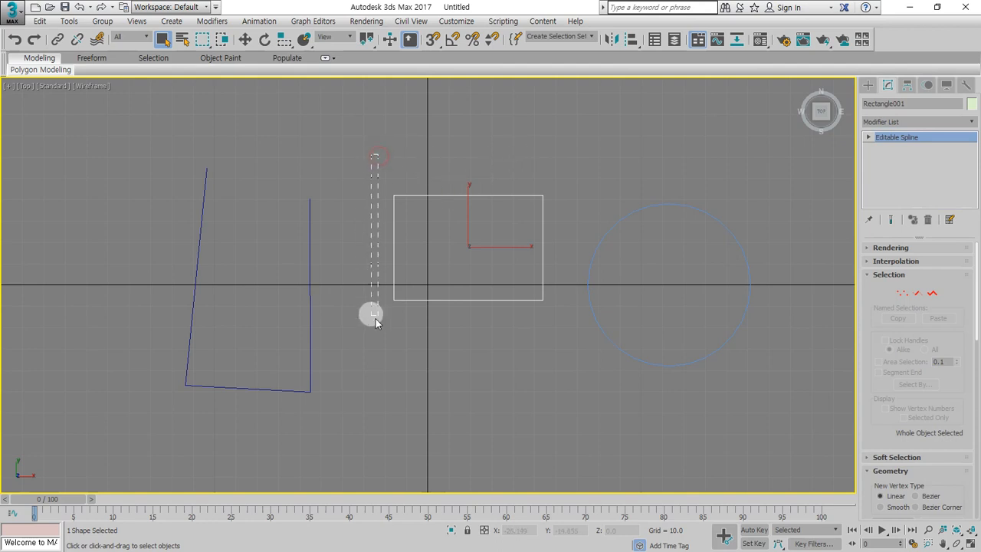
Step: Clear the selection and select the circle to examine its modifier stack
{"action": "left_click_drag", "start_coordinate": [768, 442], "coordinate": [768, 440]}
{"action": "left_click", "coordinate": [577, 147]}
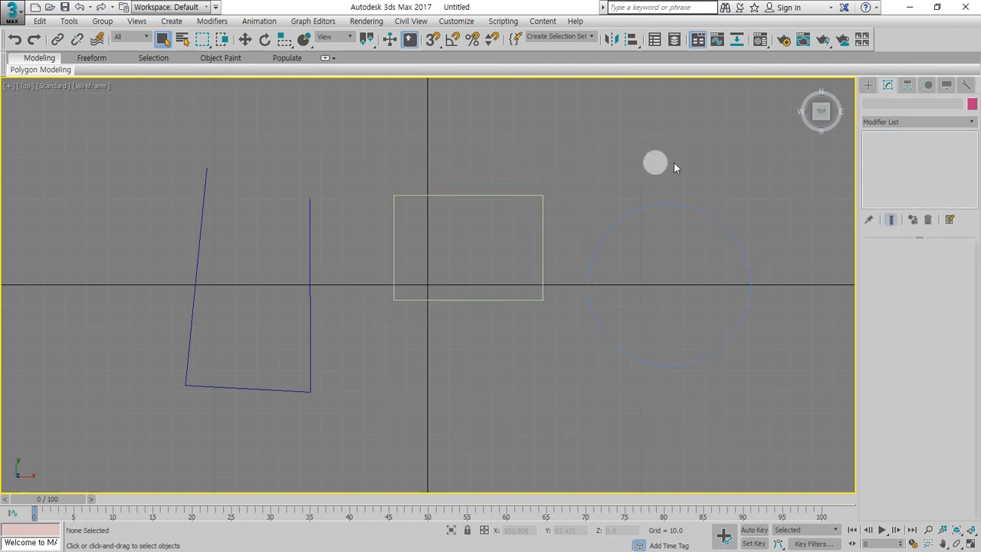
{"action": "left_click_drag", "start_coordinate": [655, 252], "coordinate": [655, 252]}
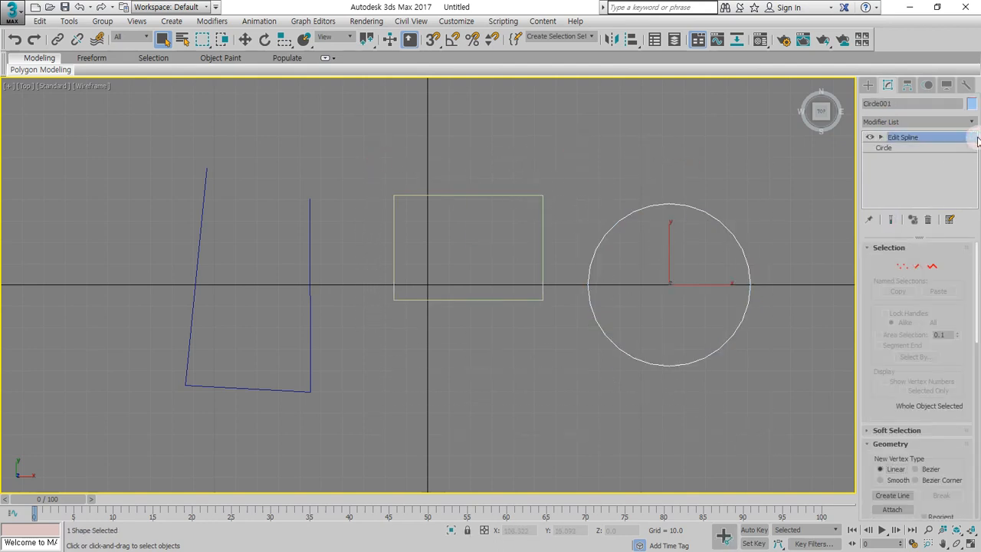
Step: Select the rectangle, apply Convert to Editable Spline again, and clear the selection
{"action": "left_click", "coordinate": [533, 180]}
{"action": "left_click_drag", "start_coordinate": [508, 164], "coordinate": [473, 221]}
{"action": "right_click", "coordinate": [477, 190]}
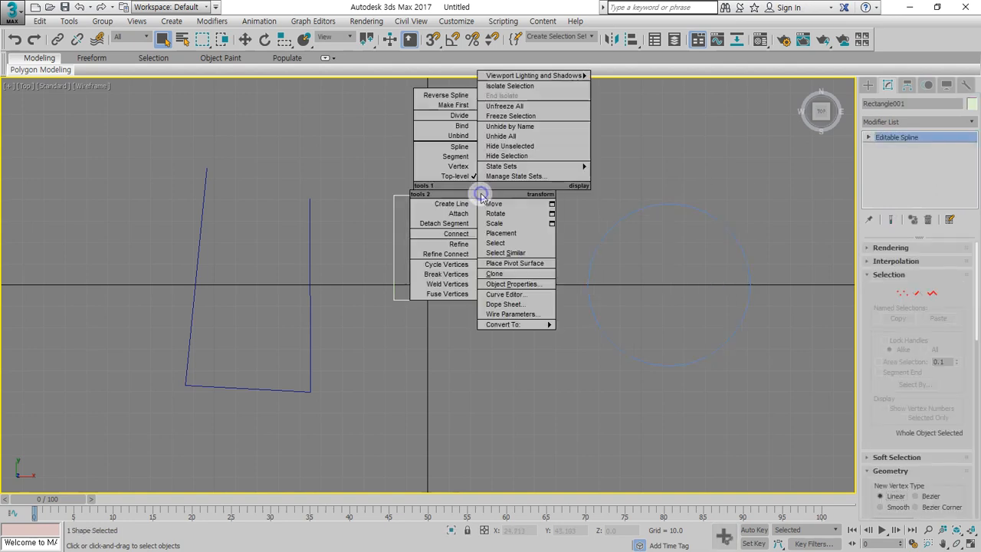
{"action": "mouse_move", "coordinate": [525, 326]}
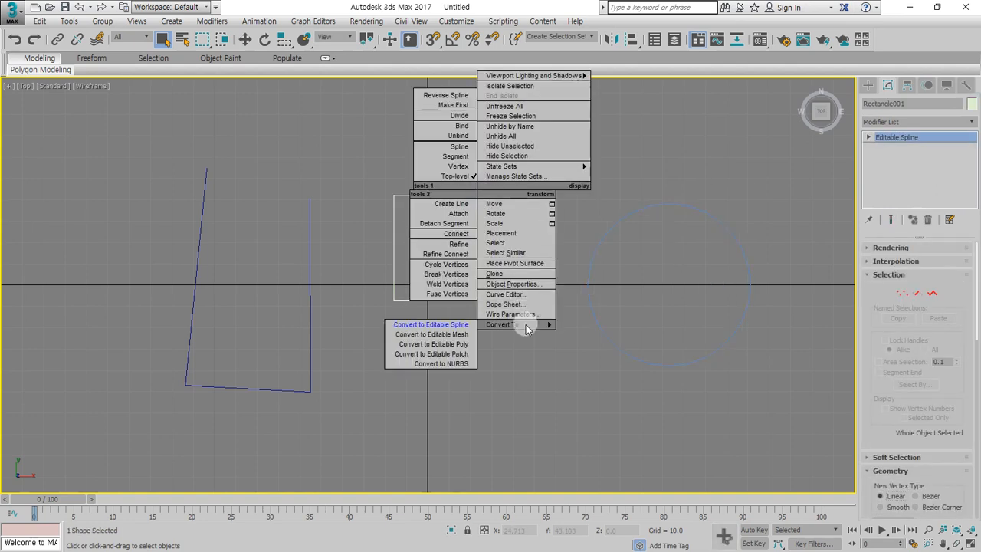
{"action": "left_click", "coordinate": [467, 325]}
{"action": "left_click", "coordinate": [572, 383]}
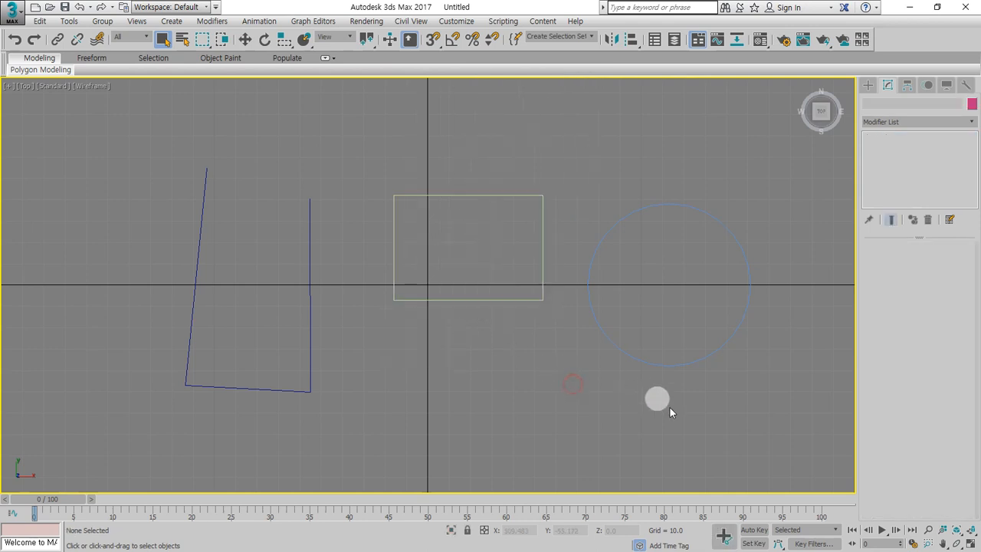
Step: Select the open three-segment line and expand its Rendering settings
{"action": "left_click_drag", "start_coordinate": [177, 134], "coordinate": [177, 134]}
{"action": "left_click", "coordinate": [288, 143]}
{"action": "left_click", "coordinate": [206, 172]}
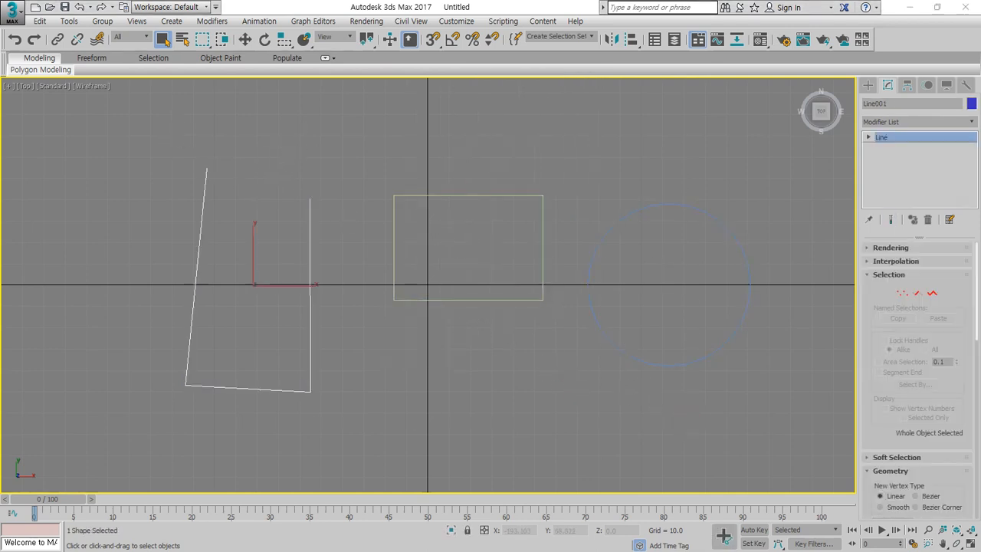
{"action": "left_click", "coordinate": [870, 248]}
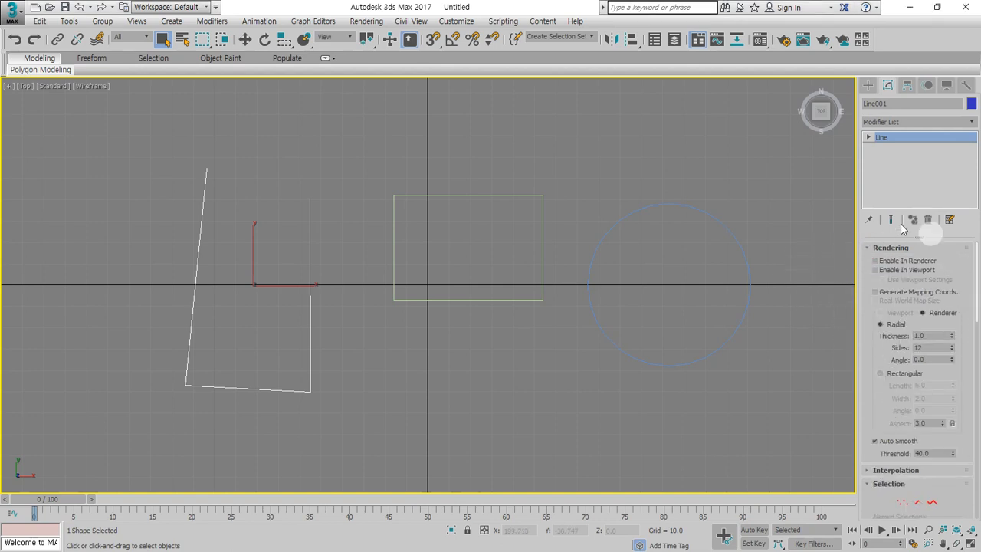
Step: Render the Top view with the line's render output still disabled
{"action": "left_click", "coordinate": [499, 258]}
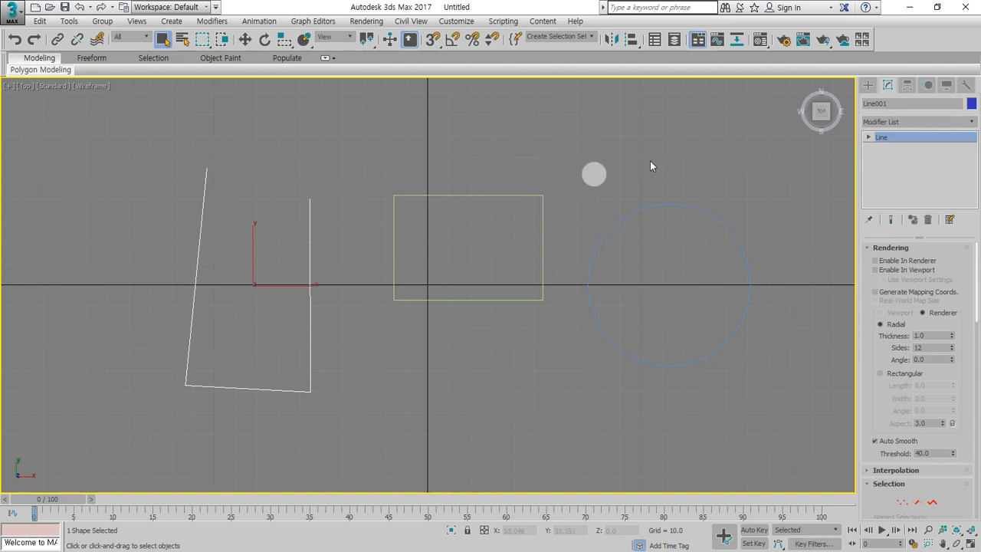
{"action": "left_click", "coordinate": [802, 40]}
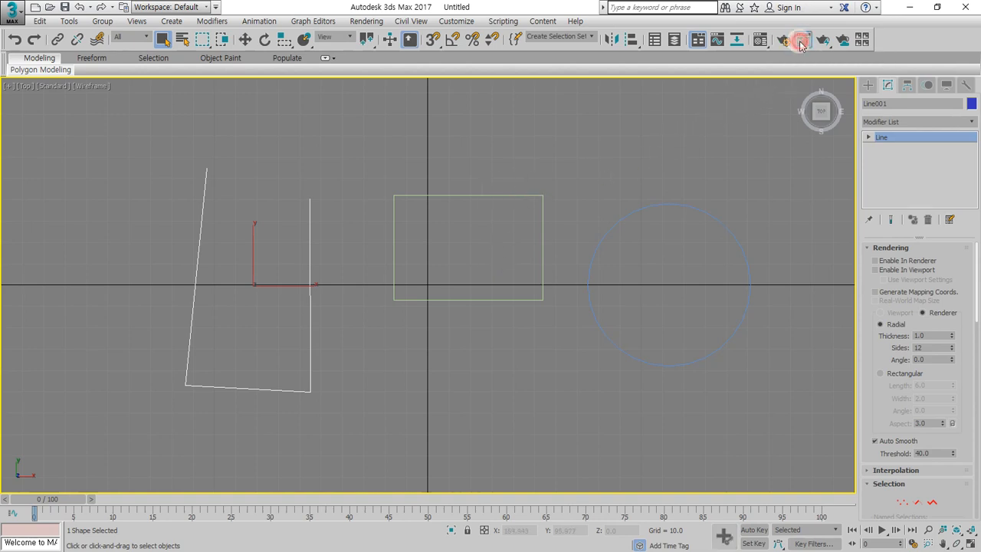
{"action": "left_click_drag", "start_coordinate": [365, 117], "coordinate": [562, 78]}
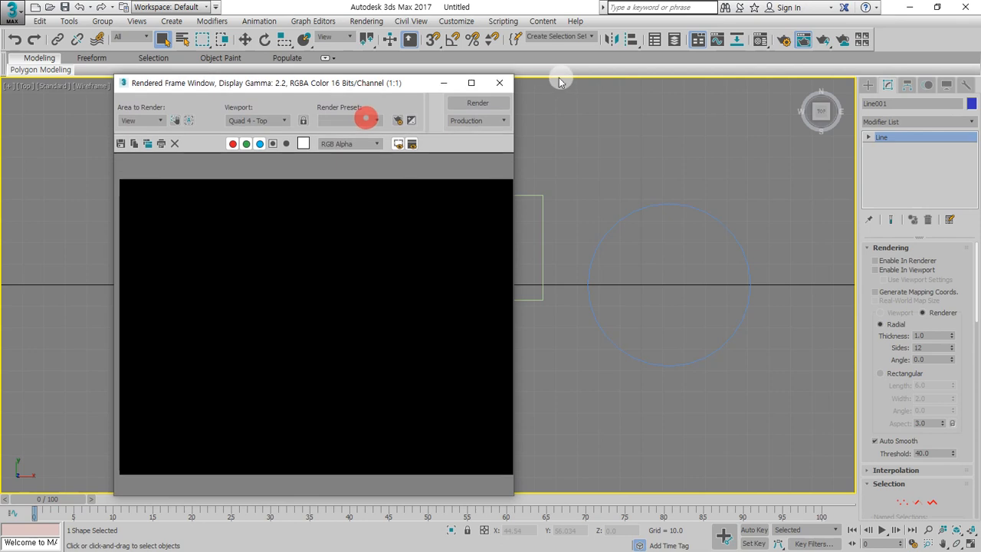
{"action": "mouse_move", "coordinate": [251, 187]}
{"action": "left_mouse_down"}
{"action": "mouse_move", "coordinate": [212, 237]}
{"action": "mouse_move", "coordinate": [176, 256]}
{"action": "left_mouse_up"}
{"action": "left_click_drag", "start_coordinate": [336, 230], "coordinate": [243, 325]}
{"action": "left_click_drag", "start_coordinate": [434, 265], "coordinate": [322, 357]}
{"action": "left_click_drag", "start_coordinate": [478, 325], "coordinate": [364, 419]}
{"action": "left_click_drag", "start_coordinate": [458, 402], "coordinate": [396, 455]}
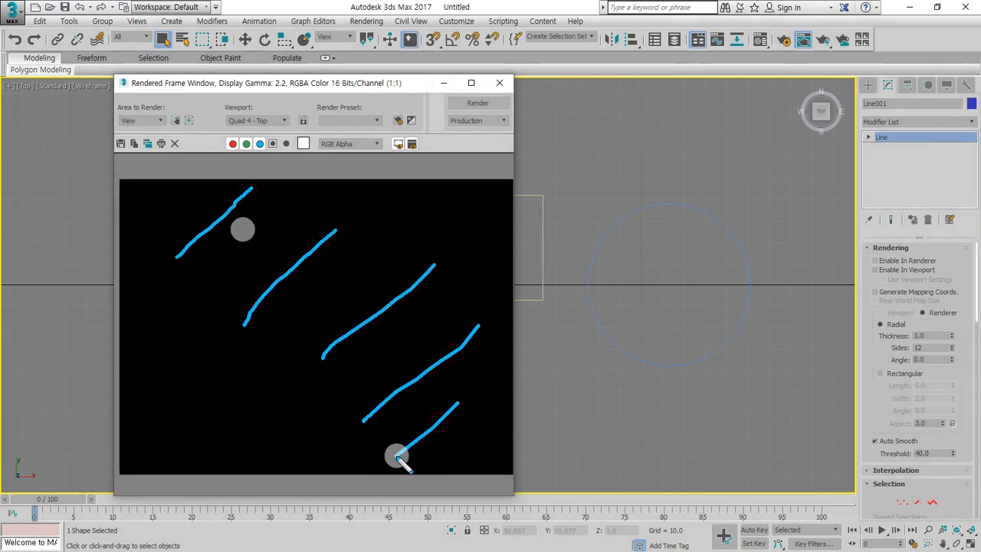
{"action": "key", "text": "Escape"}
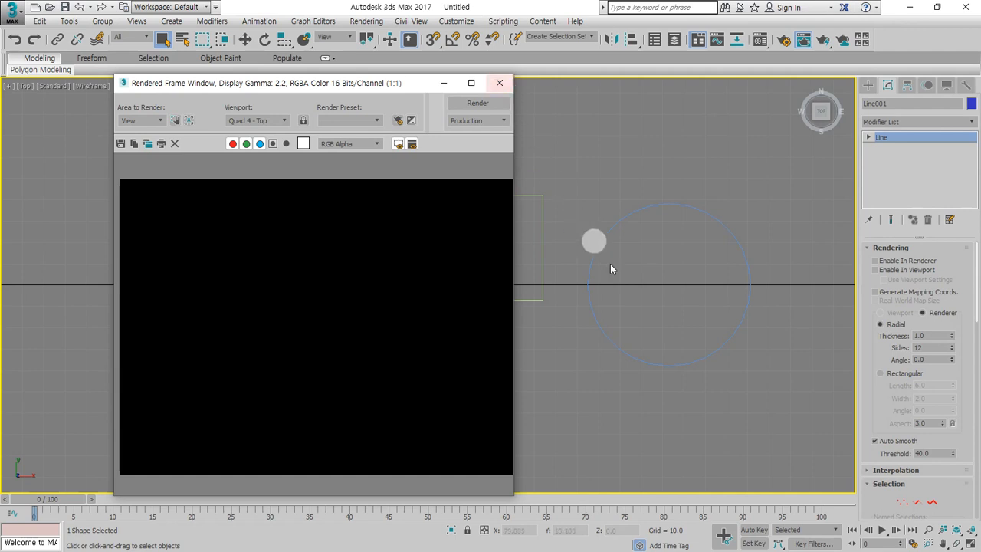
{"action": "mouse_move", "coordinate": [678, 397]}
{"action": "left_mouse_down"}
{"action": "mouse_move", "coordinate": [636, 398]}
{"action": "mouse_move", "coordinate": [731, 310]}
{"action": "mouse_move", "coordinate": [444, 361]}
{"action": "mouse_move", "coordinate": [429, 353]}
{"action": "mouse_move", "coordinate": [457, 410]}
{"action": "left_mouse_up"}
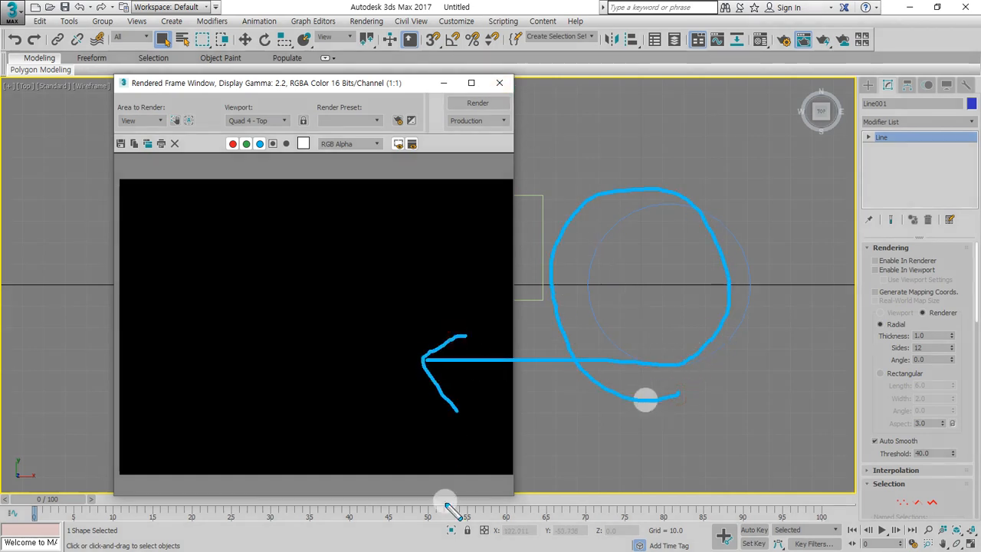
{"action": "key", "text": "Escape"}
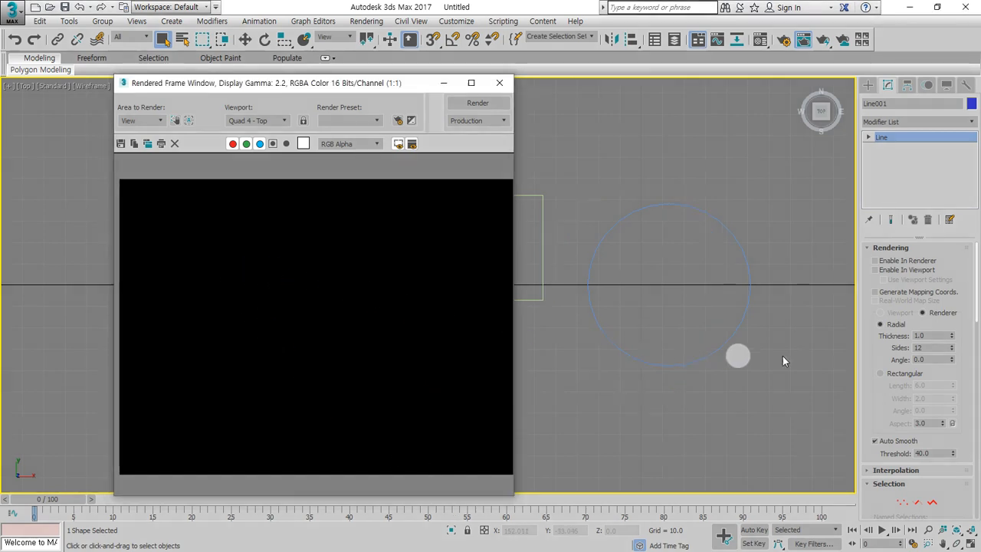
Step: Turn on Enable In Renderer for the line and render the Top view again
{"action": "left_click", "coordinate": [897, 261]}
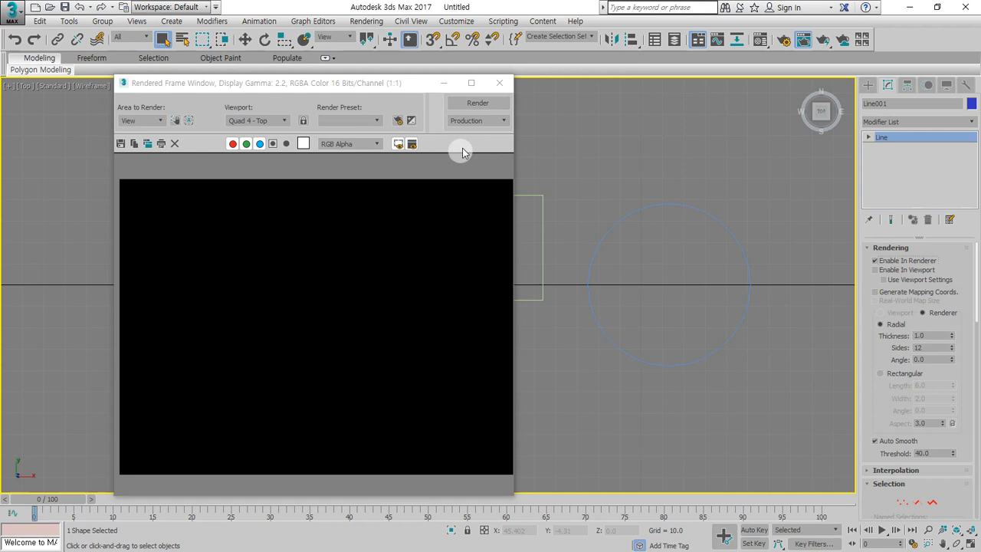
{"action": "left_click", "coordinate": [487, 106]}
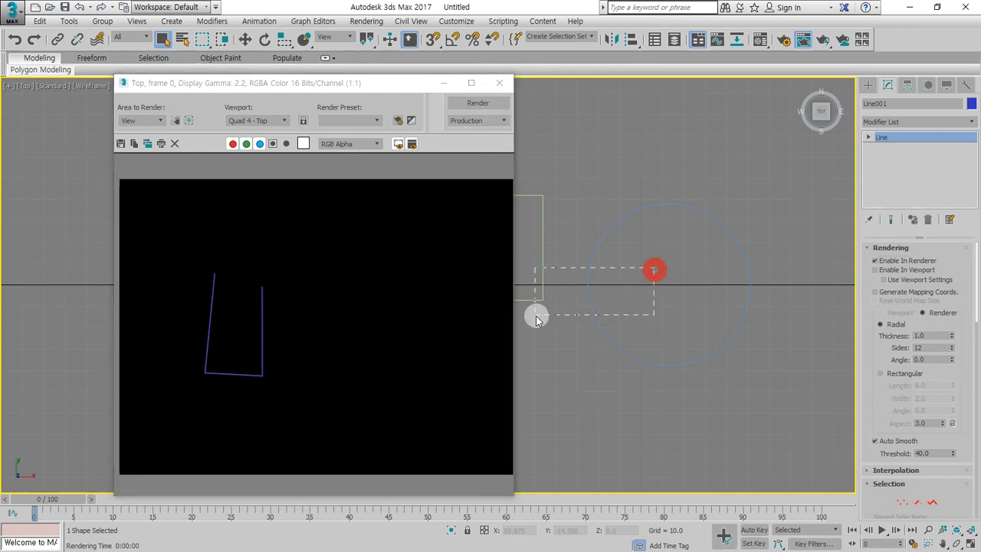
Step: Turn on Enable In Renderer for the rectangle, render the Top view, and inspect the rendered shapes at 2:1 magnification
{"action": "left_click_drag", "start_coordinate": [536, 318], "coordinate": [538, 316]}
{"action": "left_click", "coordinate": [542, 253]}
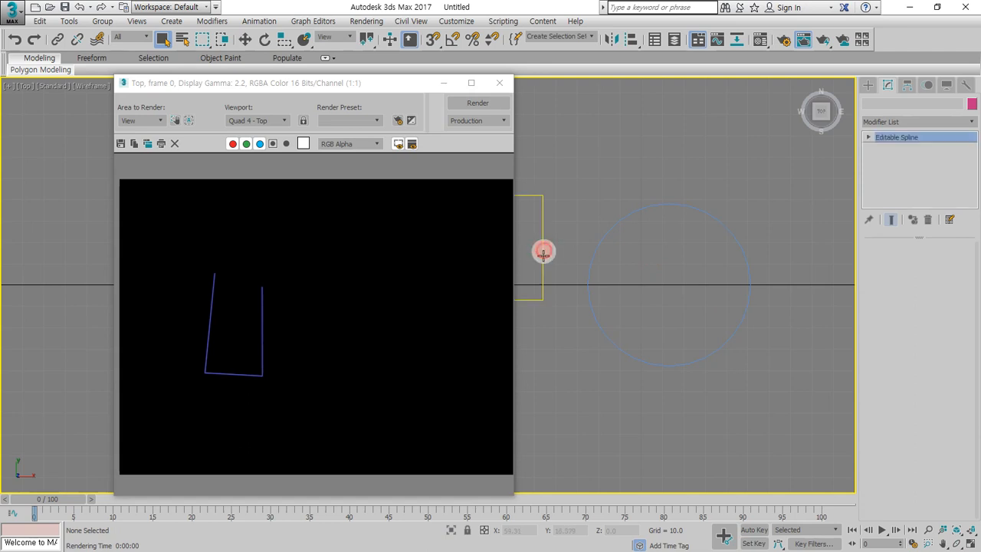
{"action": "left_click", "coordinate": [889, 247]}
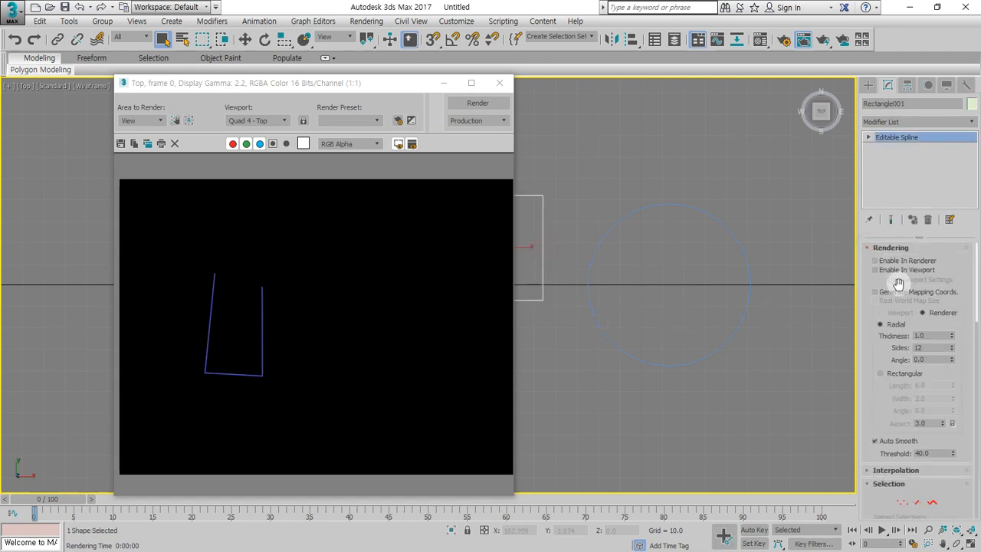
{"action": "left_click", "coordinate": [473, 104]}
{"action": "left_click", "coordinate": [321, 296], "text": "ctrl"}
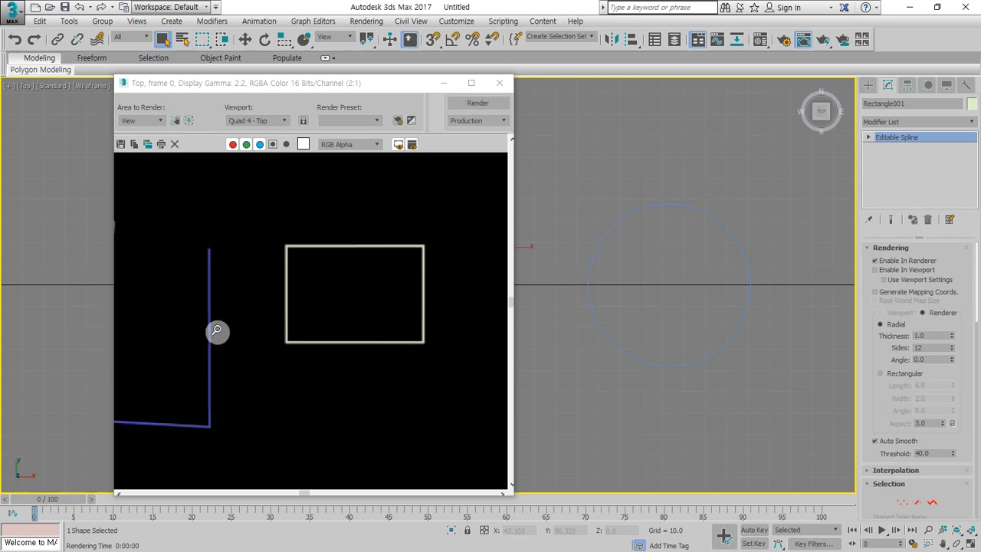
{"action": "middle_click_drag", "start_coordinate": [217, 330], "coordinate": [324, 295]}
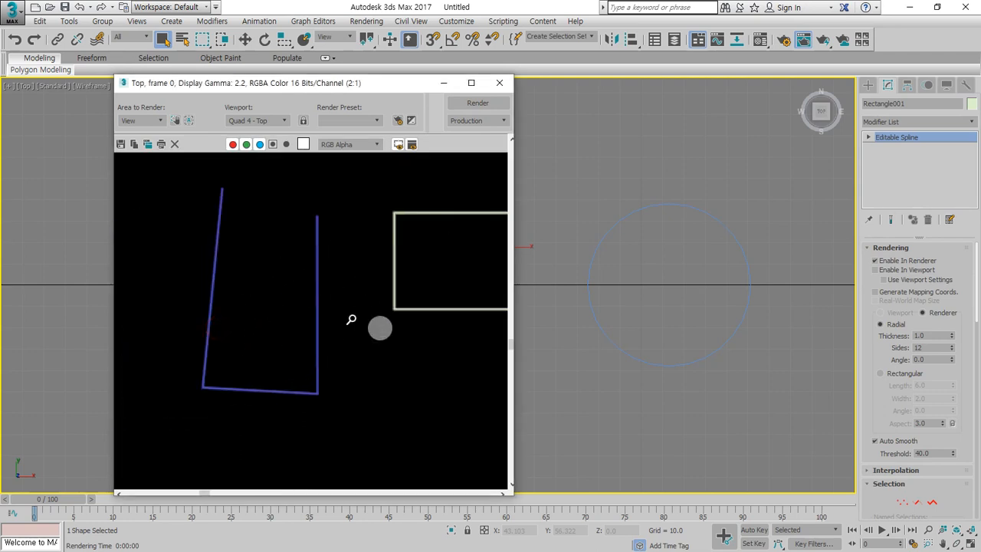
{"action": "middle_click_drag", "start_coordinate": [380, 329], "coordinate": [284, 313]}
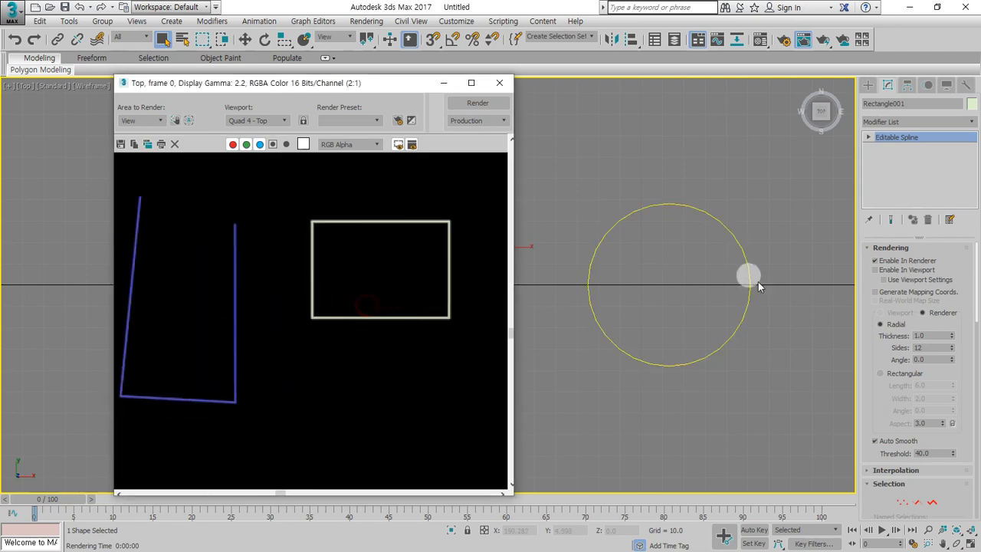
{"action": "left_click_drag", "start_coordinate": [943, 271], "coordinate": [879, 271]}
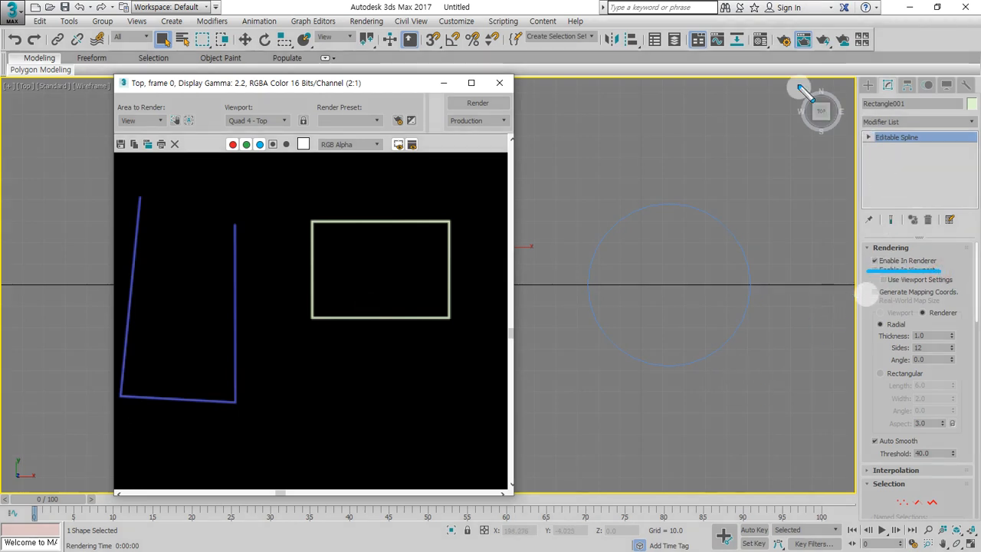
{"action": "mouse_move", "coordinate": [801, 61]}
{"action": "left_mouse_down"}
{"action": "mouse_move", "coordinate": [773, 31]}
{"action": "mouse_move", "coordinate": [826, 53]}
{"action": "mouse_move", "coordinate": [515, 184]}
{"action": "mouse_move", "coordinate": [484, 186]}
{"action": "mouse_move", "coordinate": [462, 212]}
{"action": "mouse_move", "coordinate": [471, 168]}
{"action": "left_mouse_up"}
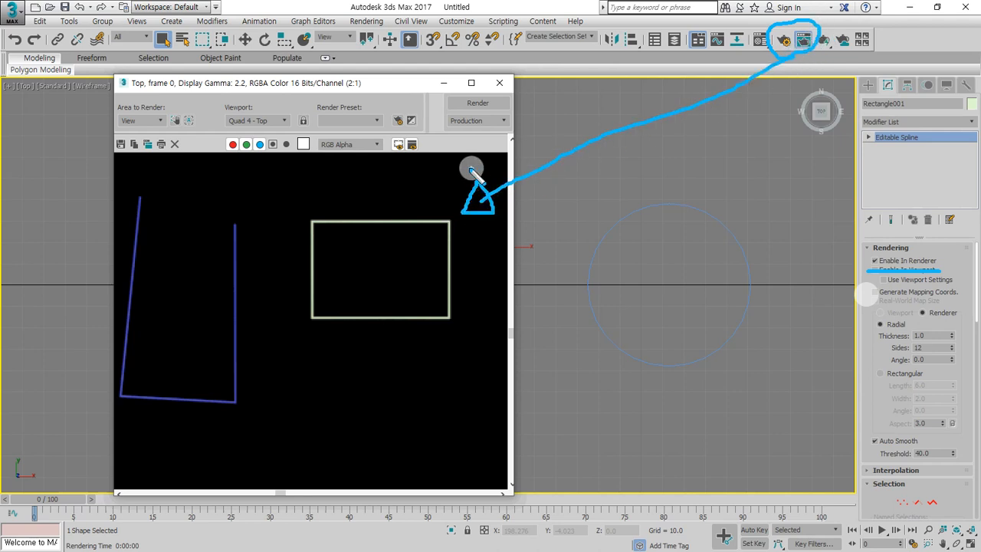
{"action": "mouse_move", "coordinate": [322, 392]}
{"action": "left_mouse_down"}
{"action": "mouse_move", "coordinate": [267, 333]}
{"action": "mouse_move", "coordinate": [429, 192]}
{"action": "mouse_move", "coordinate": [338, 411]}
{"action": "left_mouse_up"}
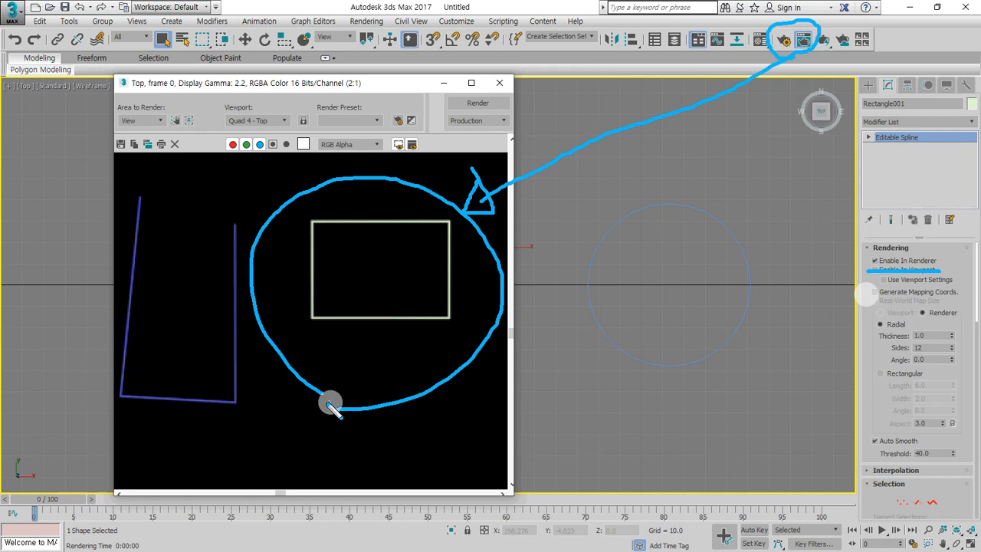
{"action": "key", "text": "Escape"}
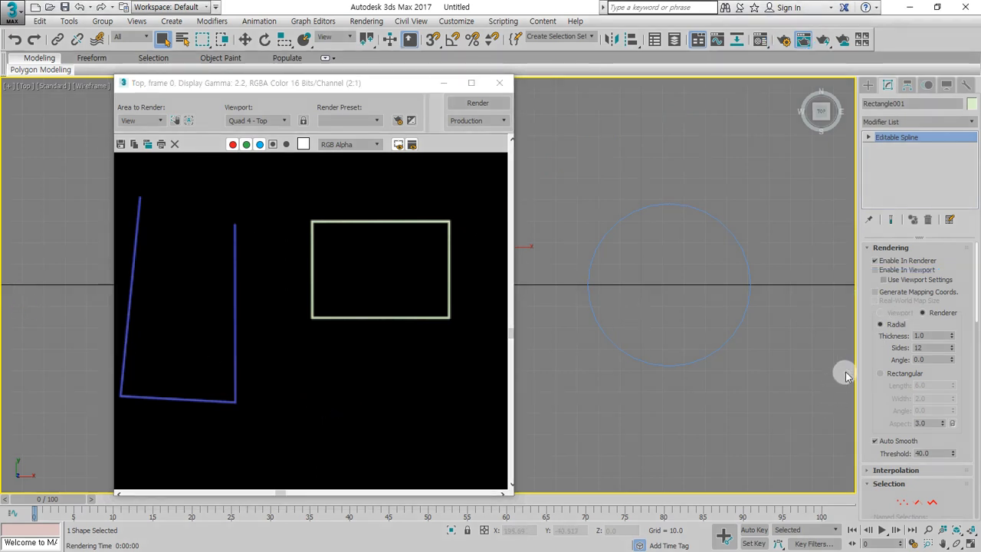
{"action": "left_click_drag", "start_coordinate": [869, 395], "coordinate": [866, 383]}
{"action": "mouse_move", "coordinate": [936, 282]}
{"action": "left_mouse_down"}
{"action": "mouse_move", "coordinate": [842, 306]}
{"action": "mouse_move", "coordinate": [897, 403]}
{"action": "mouse_move", "coordinate": [973, 307]}
{"action": "mouse_move", "coordinate": [927, 285]}
{"action": "left_mouse_up"}
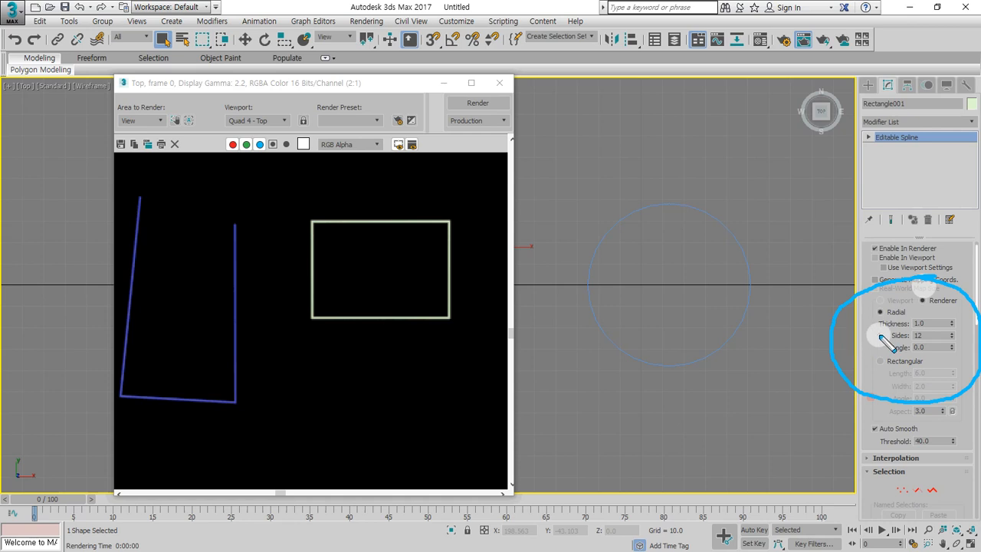
{"action": "key", "text": "Escape"}
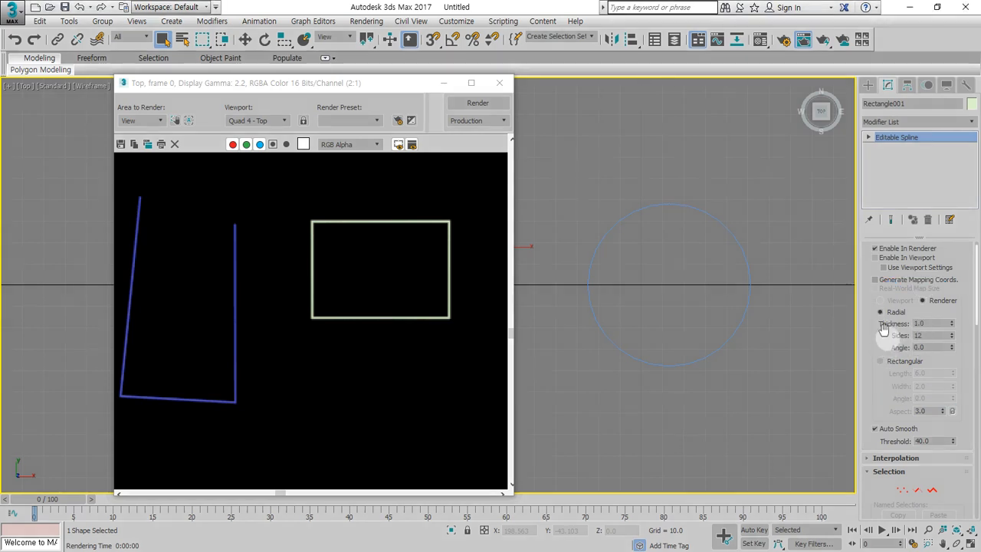
{"action": "left_click_drag", "start_coordinate": [951, 308], "coordinate": [883, 310]}
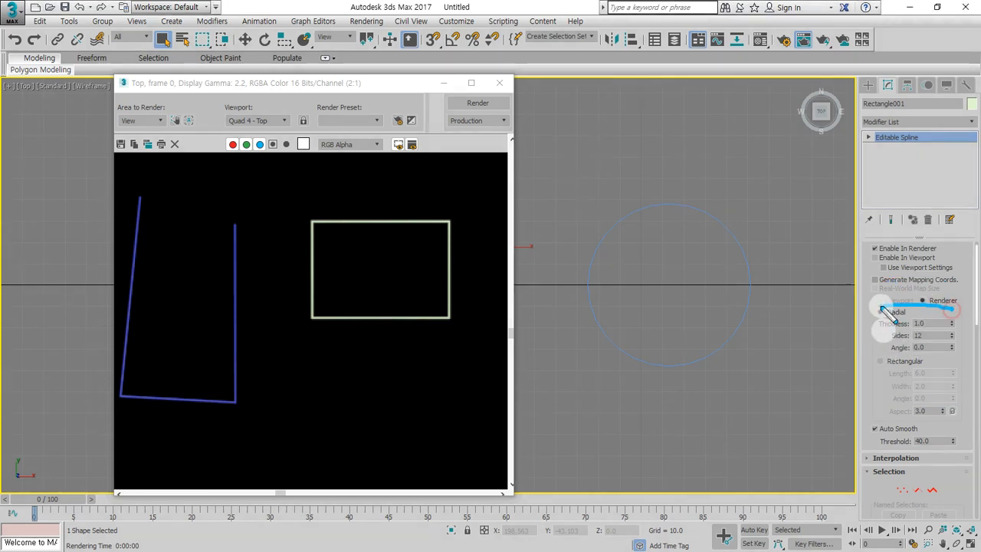
{"action": "key", "text": "Escape"}
Step: Set the rectangle's radial rendering thickness to 10.0 and render the Top view
{"action": "left_click", "coordinate": [929, 323]}
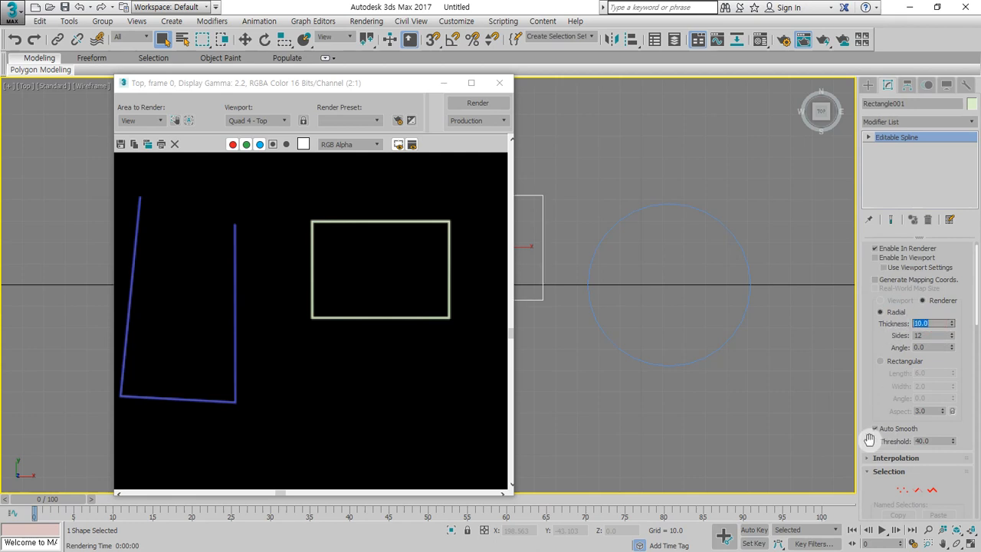
{"action": "left_click", "coordinate": [486, 110]}
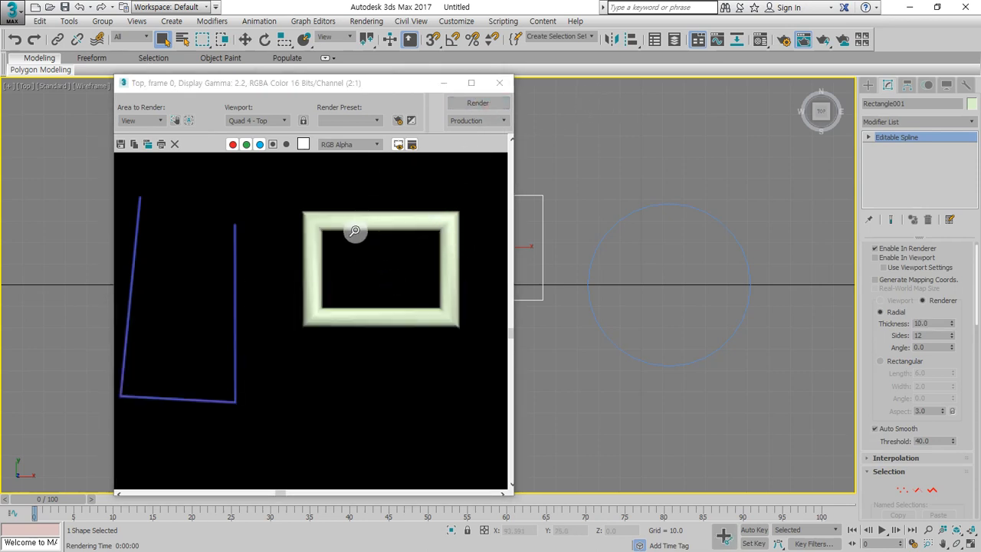
Step: Set the rectangle's radial rendering thickness to 1.0 and render the Top view
{"action": "left_click_drag", "start_coordinate": [931, 324], "coordinate": [898, 325]}
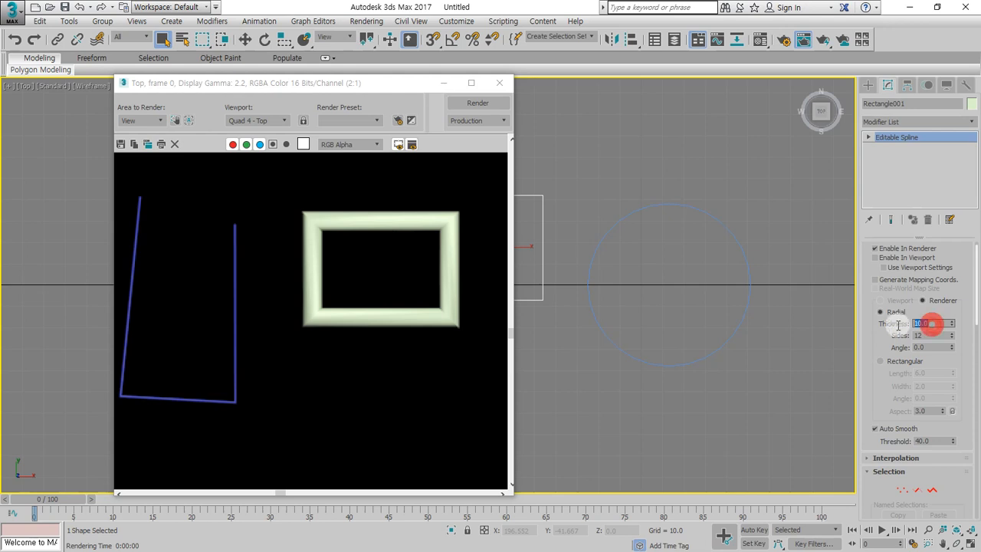
{"action": "left_click", "coordinate": [478, 102]}
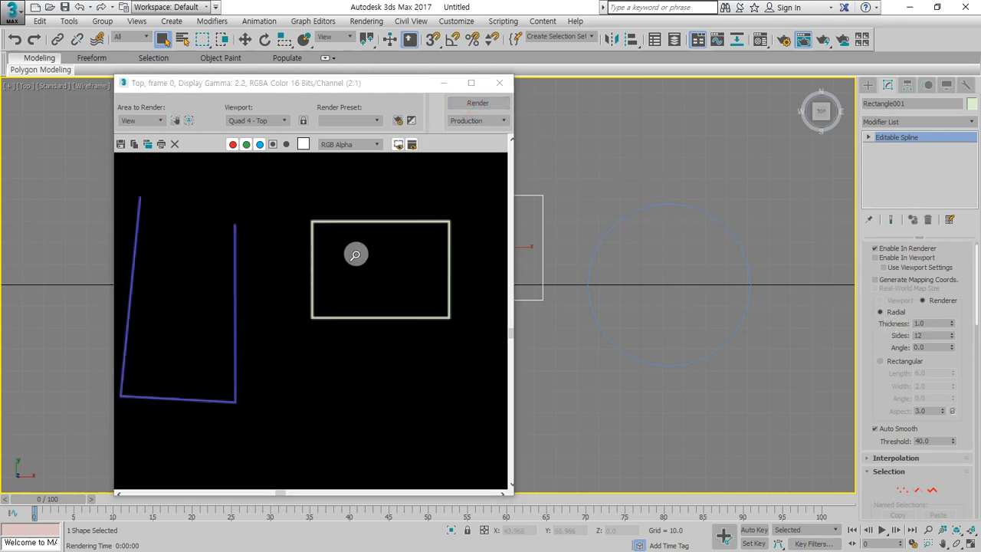
Step: Switch the rectangle's rendering profile to Rectangular and turn on Enable In Viewport in the four-viewport layout
{"action": "left_click", "coordinate": [882, 364]}
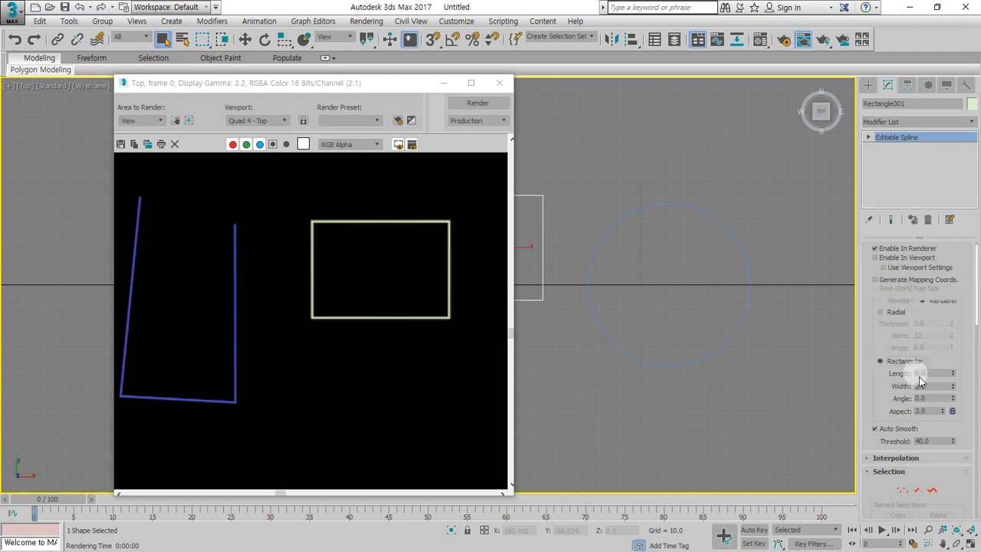
{"action": "left_click", "coordinate": [972, 543]}
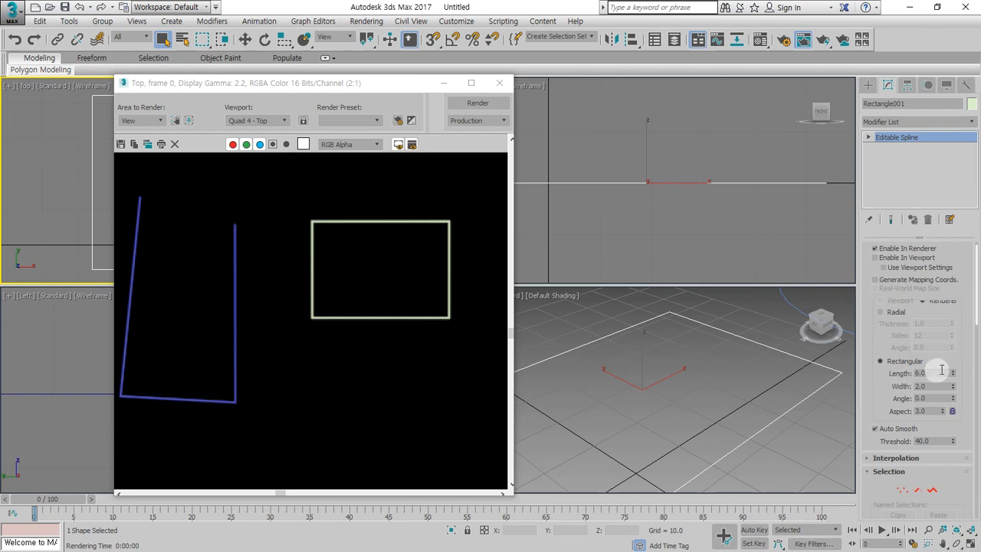
{"action": "left_click", "coordinate": [875, 257]}
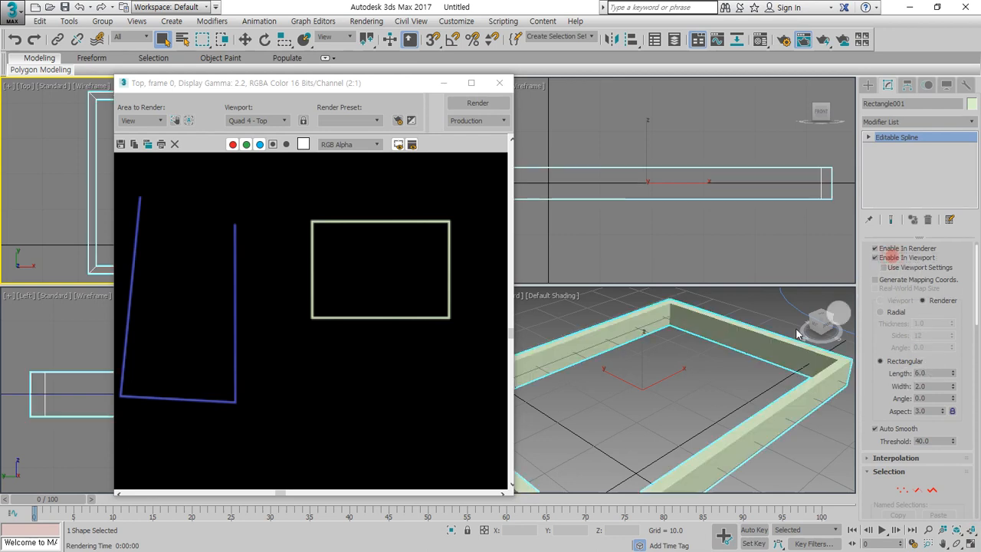
Step: Raise the rectangle's rectangular rendering profile length to about 21.04 and set its width to 2
{"action": "scroll", "coordinate": [708, 345], "scroll_direction": "down", "scroll_amount": 5}
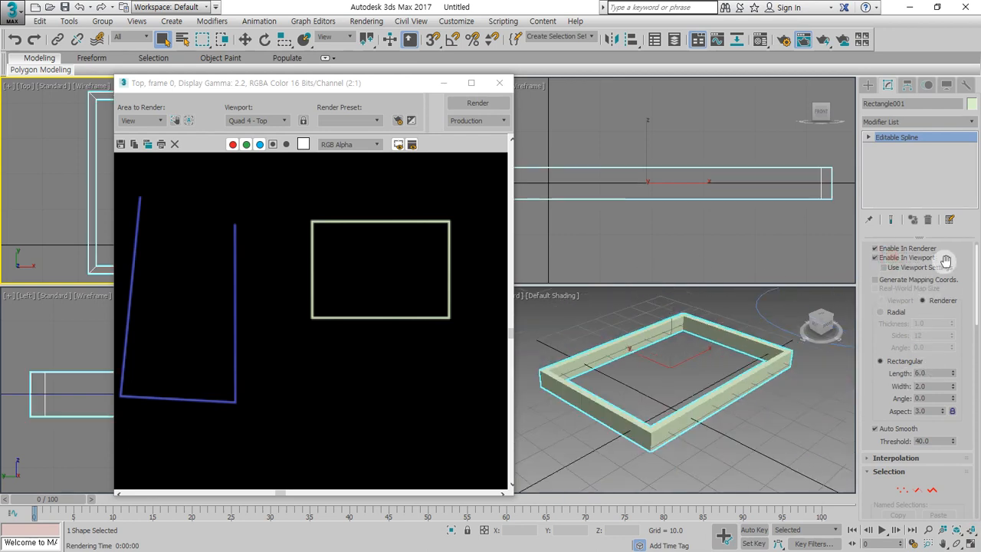
{"action": "left_click_drag", "start_coordinate": [939, 262], "coordinate": [857, 262]}
{"action": "left_click_drag", "start_coordinate": [724, 451], "coordinate": [747, 331]}
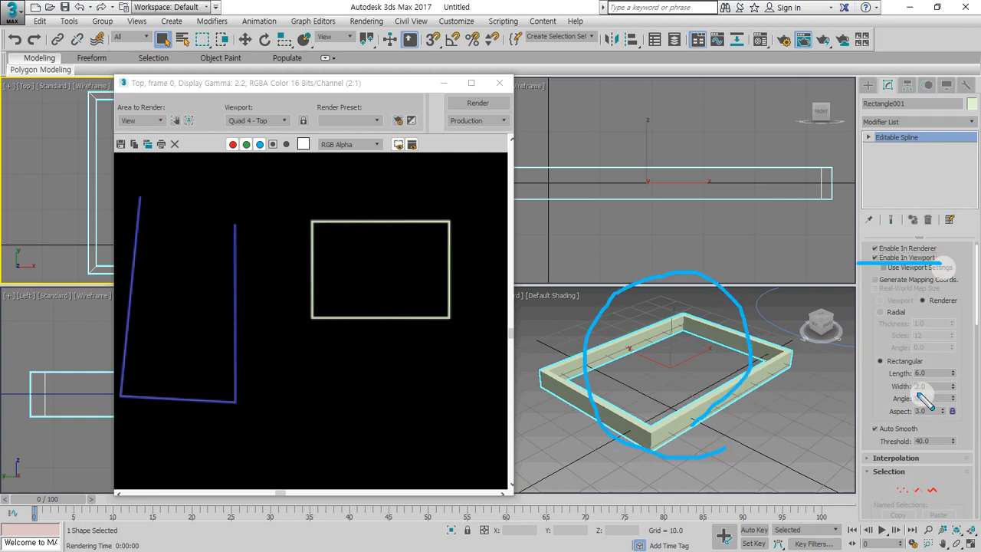
{"action": "mouse_move", "coordinate": [889, 382]}
{"action": "left_mouse_down"}
{"action": "mouse_move", "coordinate": [949, 381]}
{"action": "mouse_move", "coordinate": [975, 196]}
{"action": "mouse_move", "coordinate": [976, 330]}
{"action": "mouse_move", "coordinate": [5, 159]}
{"action": "mouse_move", "coordinate": [965, 260]}
{"action": "mouse_move", "coordinate": [958, 379]}
{"action": "mouse_move", "coordinate": [963, 308]}
{"action": "left_mouse_up"}
{"action": "key", "text": "Escape"}
{"action": "mouse_move", "coordinate": [953, 386]}
{"action": "left_mouse_down"}
{"action": "mouse_move", "coordinate": [897, 387]}
{"action": "mouse_move", "coordinate": [928, 155]}
{"action": "mouse_move", "coordinate": [922, 413]}
{"action": "mouse_move", "coordinate": [938, 365]}
{"action": "mouse_move", "coordinate": [951, 374]}
{"action": "mouse_move", "coordinate": [947, 392]}
{"action": "left_mouse_up"}
{"action": "type", "text": "2"}
{"action": "key", "text": "Return"}
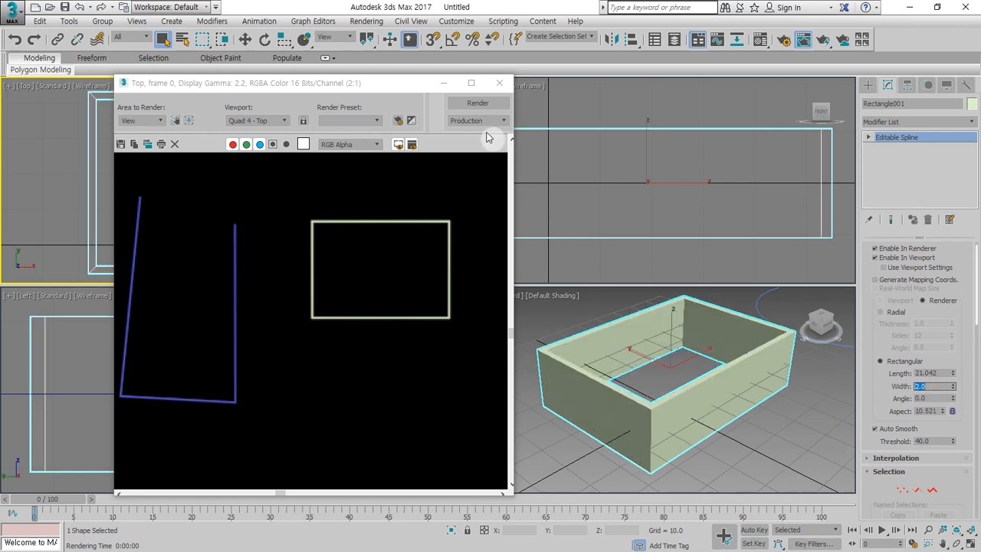
Step: Close the Top view render, make the Perspective view active, and render it from Render Setup
{"action": "left_click", "coordinate": [495, 82]}
{"action": "left_click", "coordinate": [487, 315]}
{"action": "left_click", "coordinate": [781, 43]}
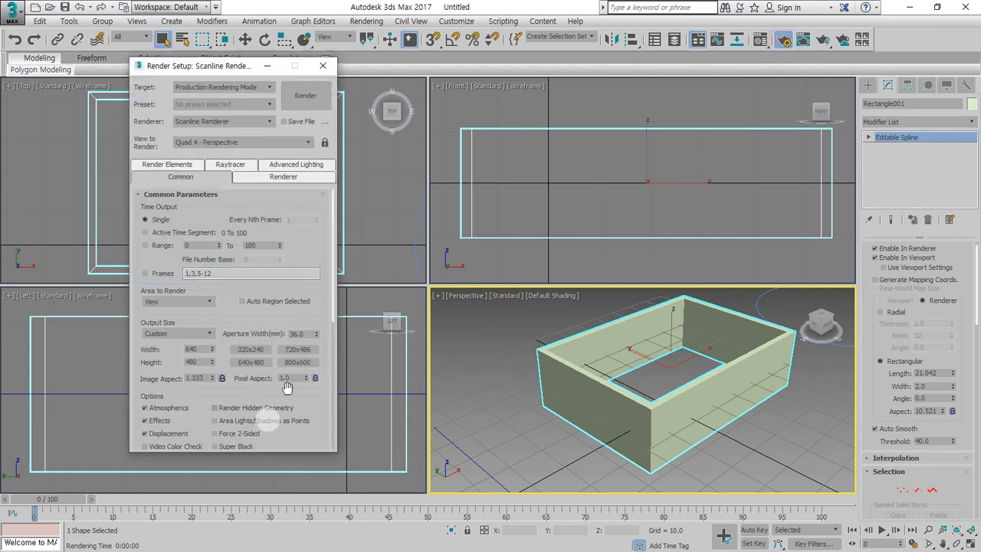
{"action": "left_click", "coordinate": [306, 97]}
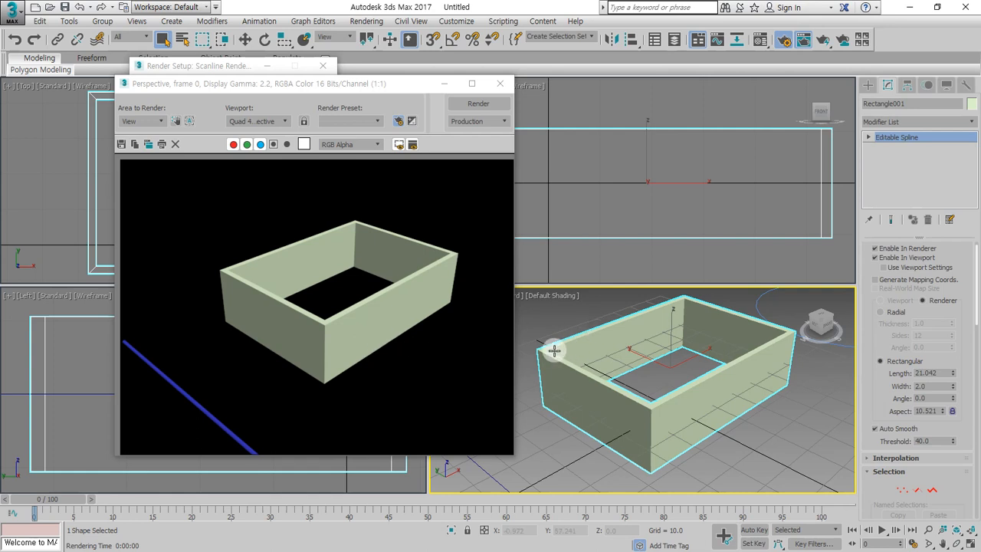
{"action": "mouse_move", "coordinate": [715, 459]}
{"action": "left_mouse_down"}
{"action": "mouse_move", "coordinate": [674, 460]}
{"action": "mouse_move", "coordinate": [736, 416]}
{"action": "mouse_move", "coordinate": [690, 455]}
{"action": "left_mouse_up"}
{"action": "mouse_move", "coordinate": [393, 327]}
{"action": "left_mouse_down"}
{"action": "mouse_move", "coordinate": [322, 338]}
{"action": "mouse_move", "coordinate": [414, 343]}
{"action": "left_mouse_up"}
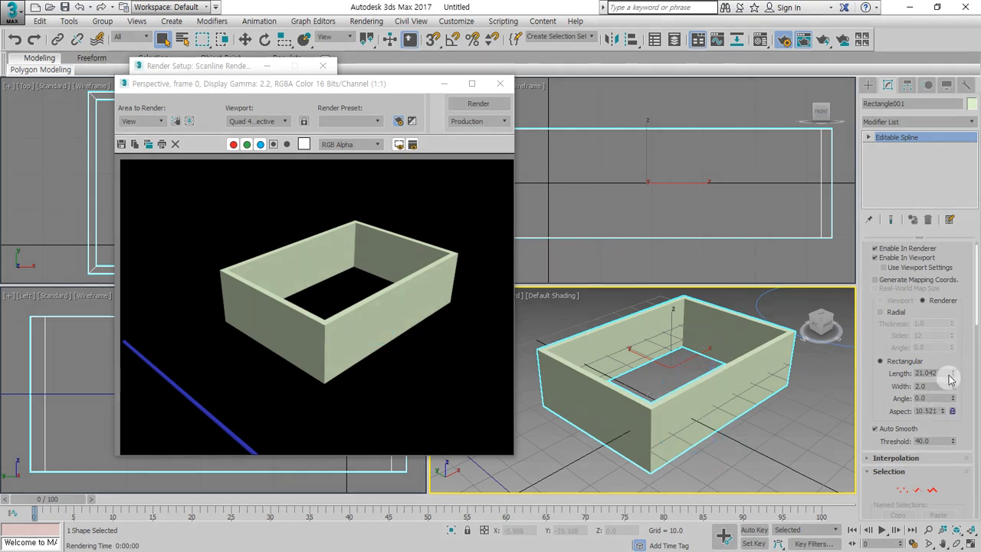
Step: Reduce the profile length to about 9.47 and widen it to about 8.42, rendering the Perspective view after each change
{"action": "left_click_drag", "start_coordinate": [952, 373], "coordinate": [953, 404]}
{"action": "left_click", "coordinate": [467, 102]}
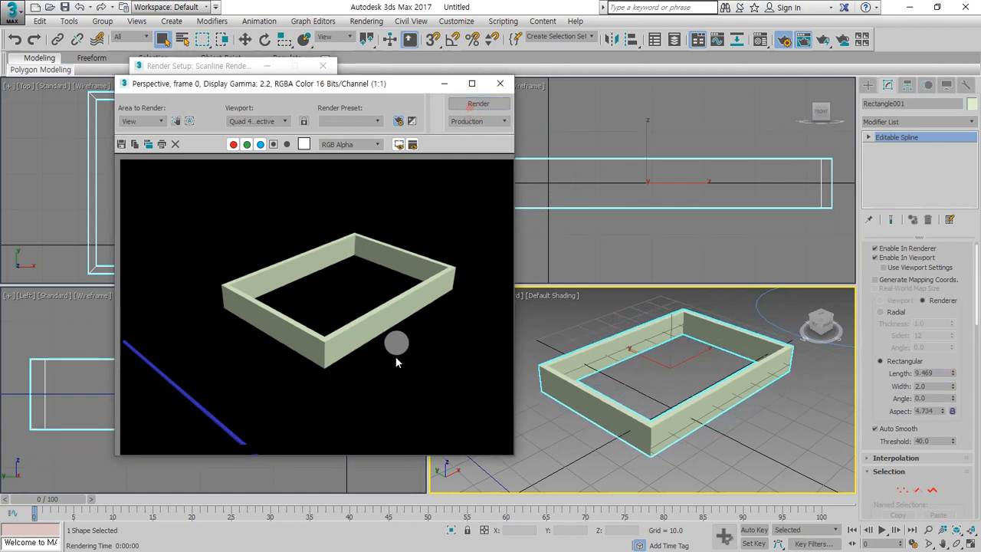
{"action": "left_click_drag", "start_coordinate": [954, 393], "coordinate": [954, 373]}
{"action": "left_click", "coordinate": [462, 103]}
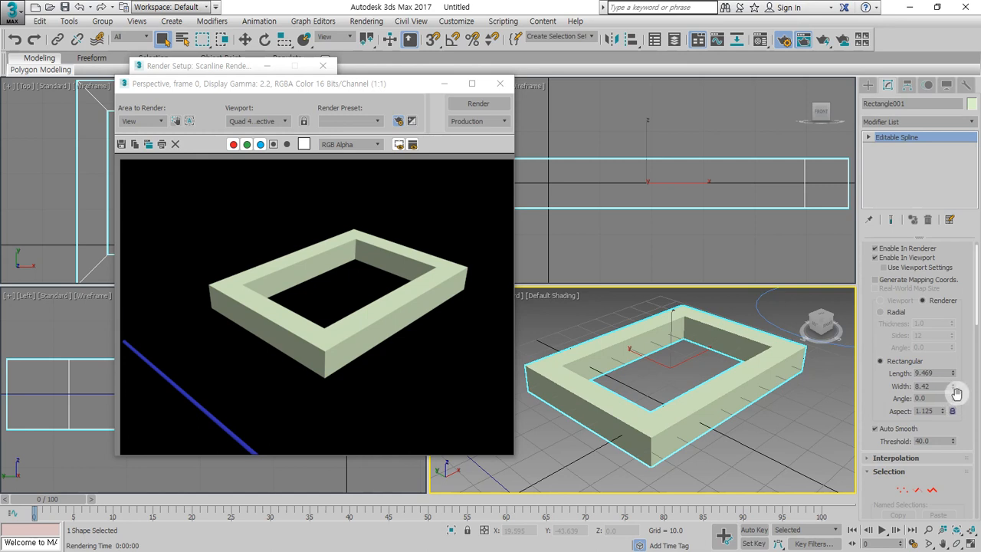
Step: Set the rectangular profile's angle to 45, render the Perspective view, and raise the angle to about 85.95
{"action": "left_click_drag", "start_coordinate": [955, 395], "coordinate": [957, 354]}
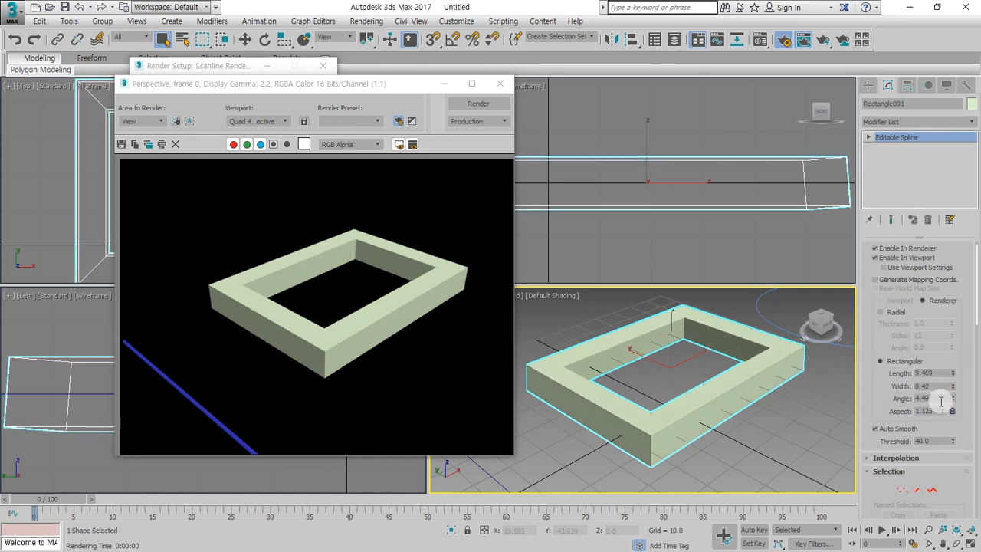
{"action": "double_click", "coordinate": [935, 397]}
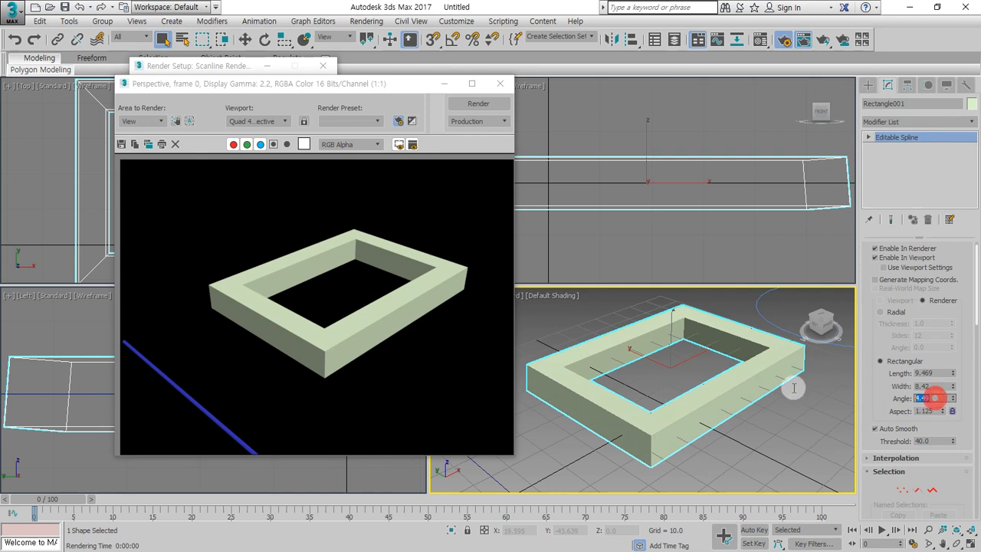
{"action": "type", "text": "45"}
{"action": "key", "text": "Return"}
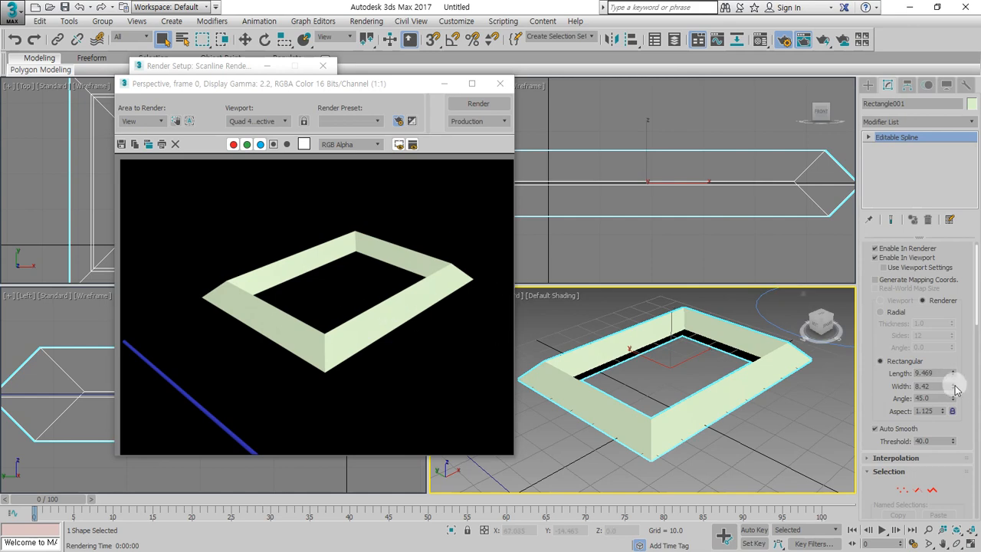
{"action": "left_click_drag", "start_coordinate": [954, 398], "coordinate": [950, 348]}
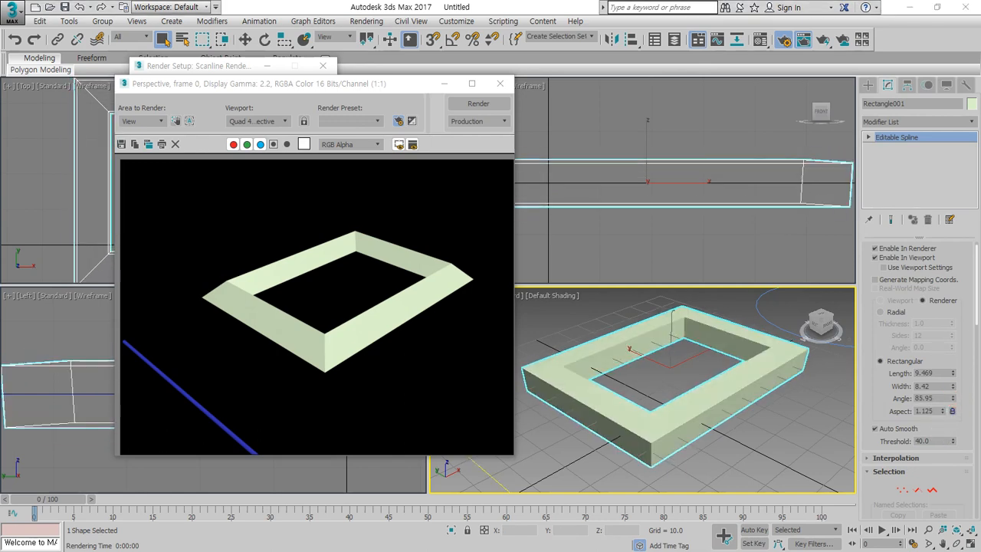
Step: Turn off Enable In Renderer for the rectangle and render the Perspective view
{"action": "mouse_move", "coordinate": [914, 276]}
{"action": "left_mouse_down"}
{"action": "mouse_move", "coordinate": [946, 273]}
{"action": "mouse_move", "coordinate": [866, 265]}
{"action": "mouse_move", "coordinate": [946, 237]}
{"action": "mouse_move", "coordinate": [948, 278]}
{"action": "left_mouse_up"}
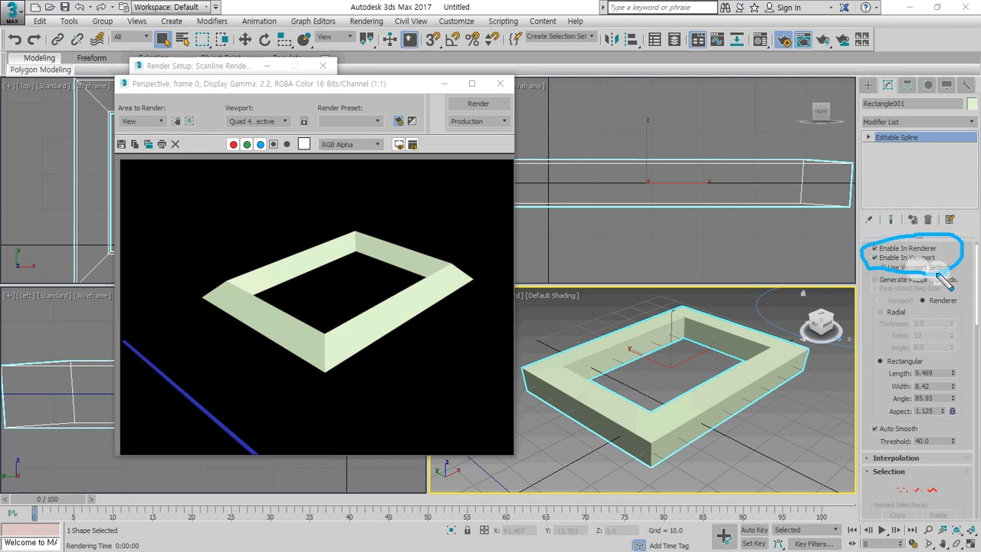
{"action": "key", "text": "Escape"}
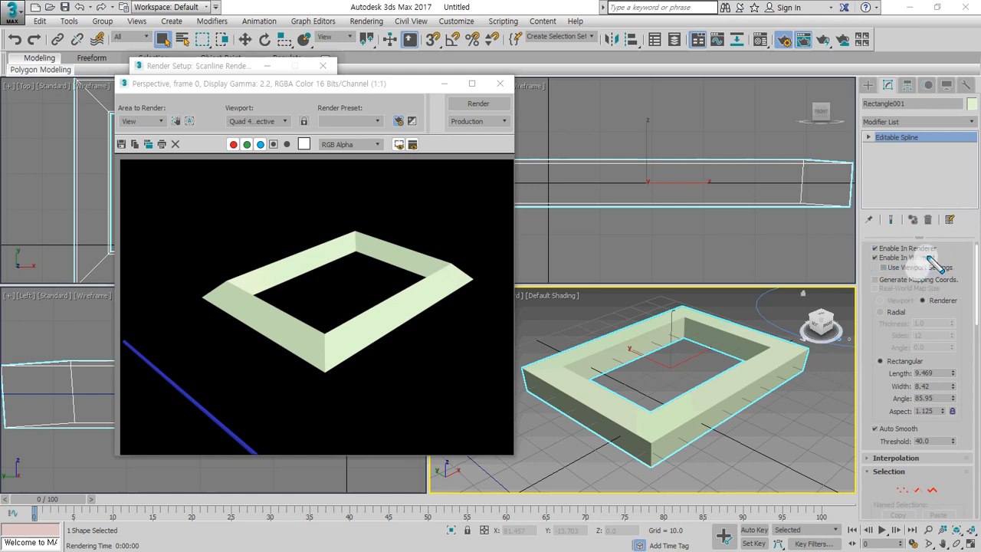
{"action": "left_click", "coordinate": [876, 249]}
{"action": "left_click", "coordinate": [478, 104]}
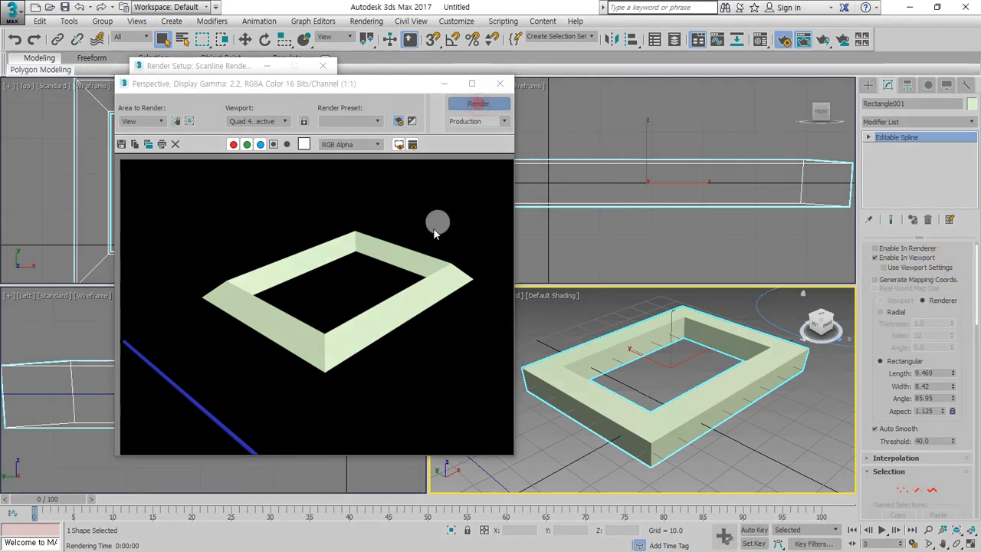
{"action": "mouse_move", "coordinate": [370, 364]}
{"action": "left_mouse_down"}
{"action": "mouse_move", "coordinate": [356, 392]}
{"action": "mouse_move", "coordinate": [437, 244]}
{"action": "mouse_move", "coordinate": [334, 372]}
{"action": "left_mouse_up"}
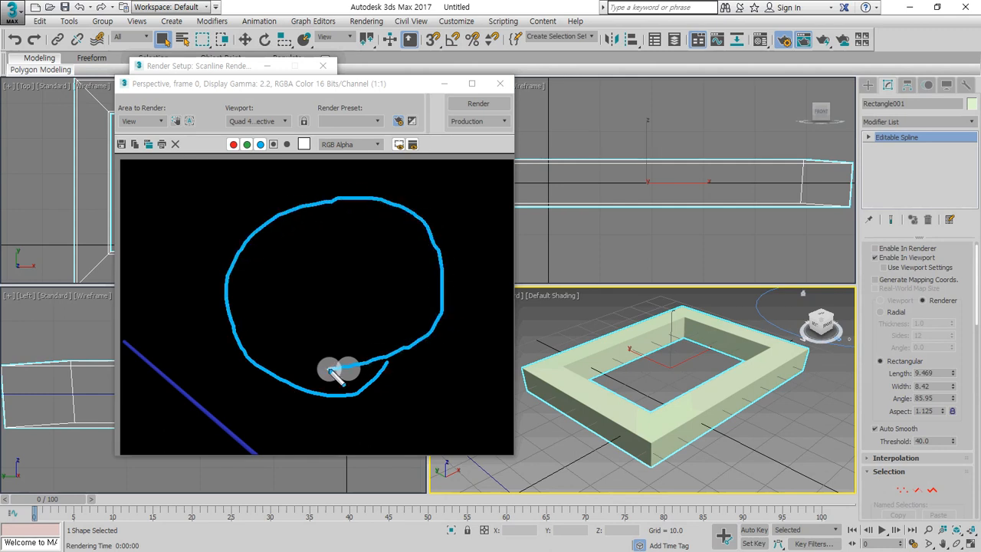
{"action": "left_click_drag", "start_coordinate": [332, 272], "coordinate": [266, 354]}
{"action": "left_click_drag", "start_coordinate": [403, 258], "coordinate": [321, 365]}
{"action": "left_click_drag", "start_coordinate": [305, 290], "coordinate": [365, 348]}
{"action": "left_click_drag", "start_coordinate": [252, 298], "coordinate": [313, 370]}
{"action": "key", "text": "Escape"}
Step: Turn Enable In Renderer back on for the rectangle and render the Perspective view again
{"action": "left_click", "coordinate": [887, 248]}
{"action": "left_click", "coordinate": [458, 102]}
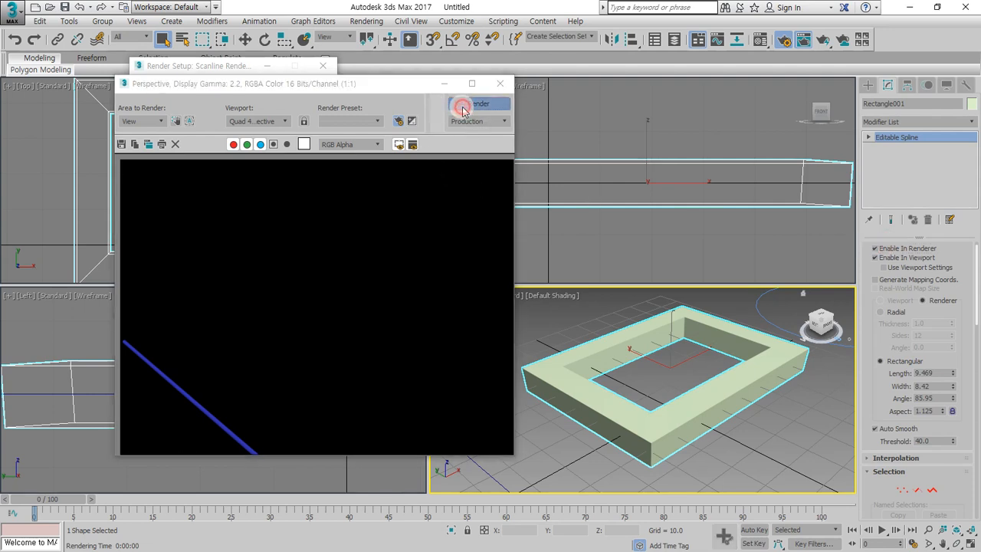
{"action": "mouse_move", "coordinate": [291, 428]}
{"action": "left_mouse_down"}
{"action": "mouse_move", "coordinate": [206, 325]}
{"action": "mouse_move", "coordinate": [451, 309]}
{"action": "mouse_move", "coordinate": [288, 395]}
{"action": "left_mouse_up"}
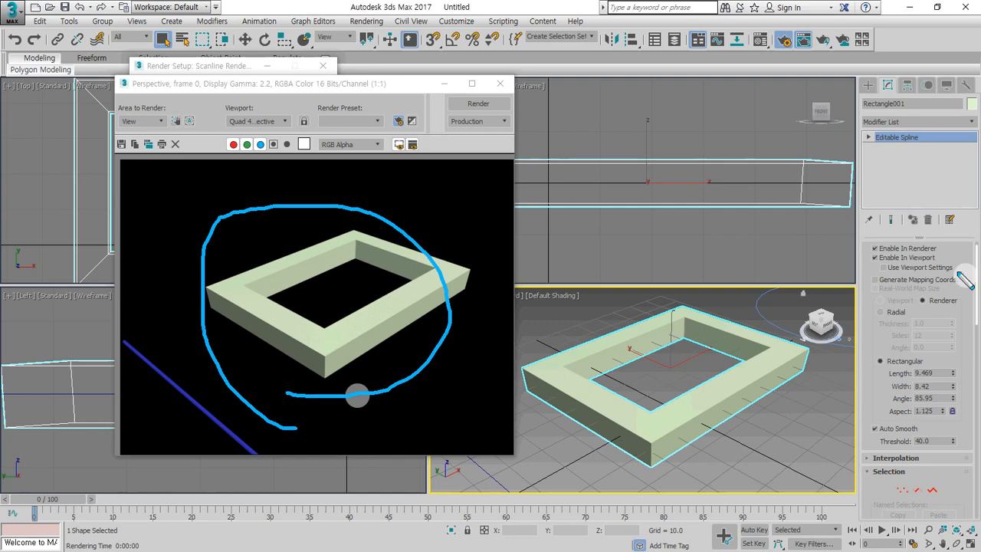
{"action": "key", "text": "Escape"}
Step: Turn Enable In Viewport off for the rectangle, compare the viewport with the render, and turn it back on
{"action": "left_click", "coordinate": [907, 259]}
{"action": "mouse_move", "coordinate": [667, 464]}
{"action": "left_mouse_down"}
{"action": "mouse_move", "coordinate": [635, 465]}
{"action": "mouse_move", "coordinate": [678, 306]}
{"action": "mouse_move", "coordinate": [688, 466]}
{"action": "left_mouse_up"}
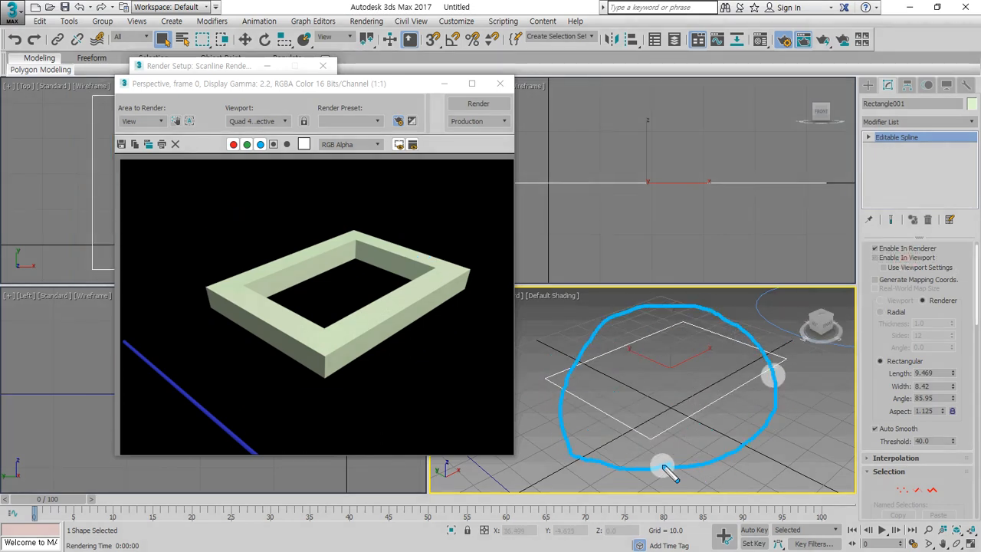
{"action": "mouse_move", "coordinate": [874, 272]}
{"action": "left_mouse_down"}
{"action": "mouse_move", "coordinate": [859, 368]}
{"action": "mouse_move", "coordinate": [943, 429]}
{"action": "mouse_move", "coordinate": [924, 265]}
{"action": "mouse_move", "coordinate": [889, 266]}
{"action": "left_mouse_up"}
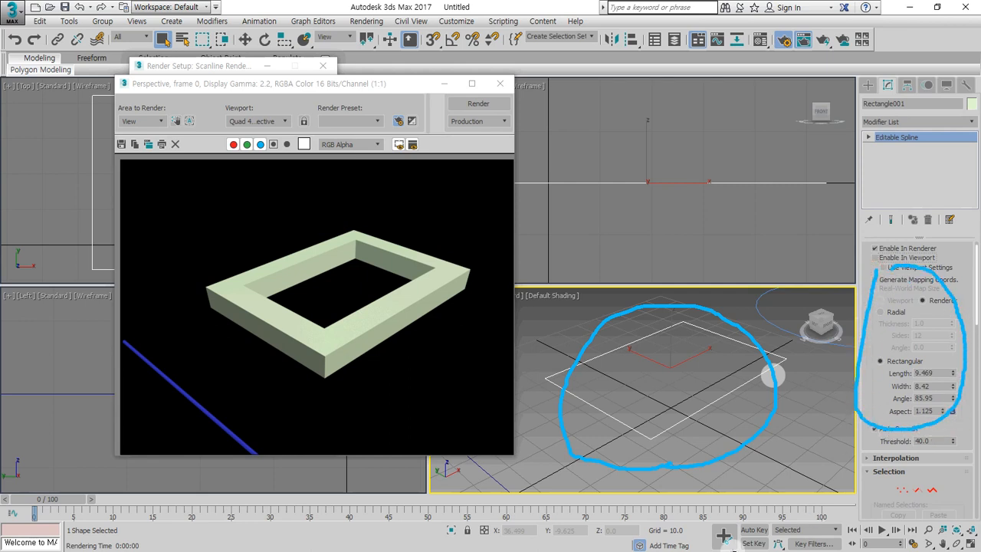
{"action": "key", "text": "Escape"}
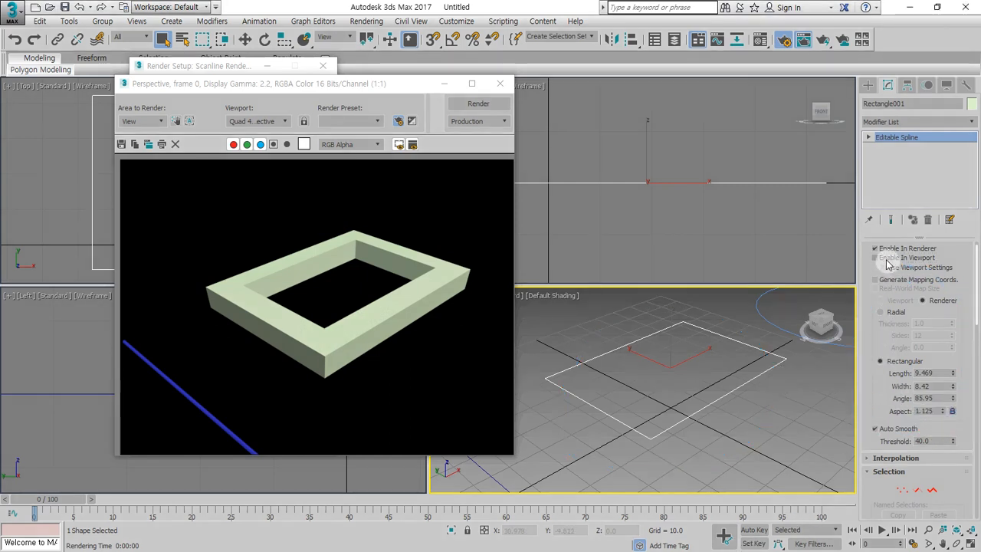
{"action": "left_click", "coordinate": [886, 261]}
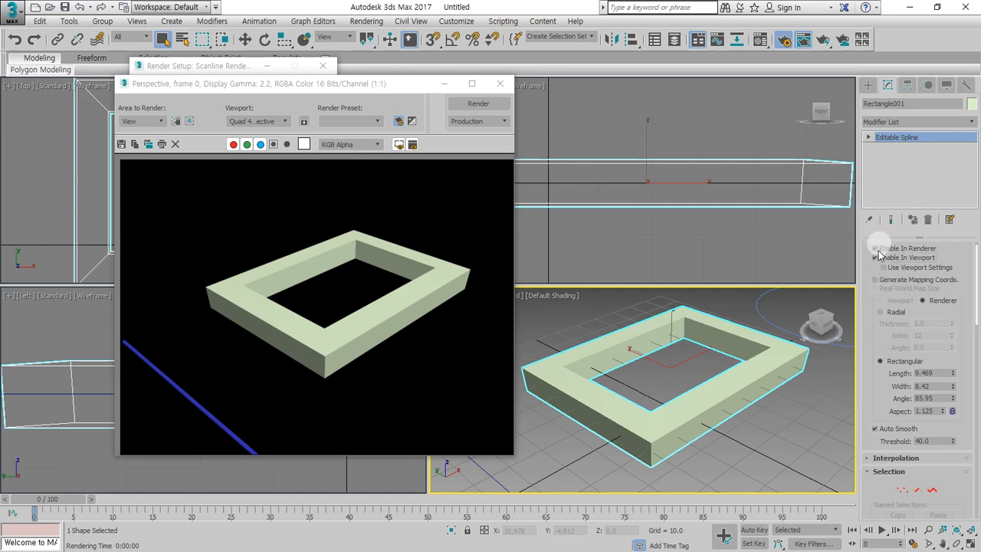
Step: Close the rendered frame window and the Render Setup dialog
{"action": "left_click", "coordinate": [882, 266]}
{"action": "left_click", "coordinate": [505, 82]}
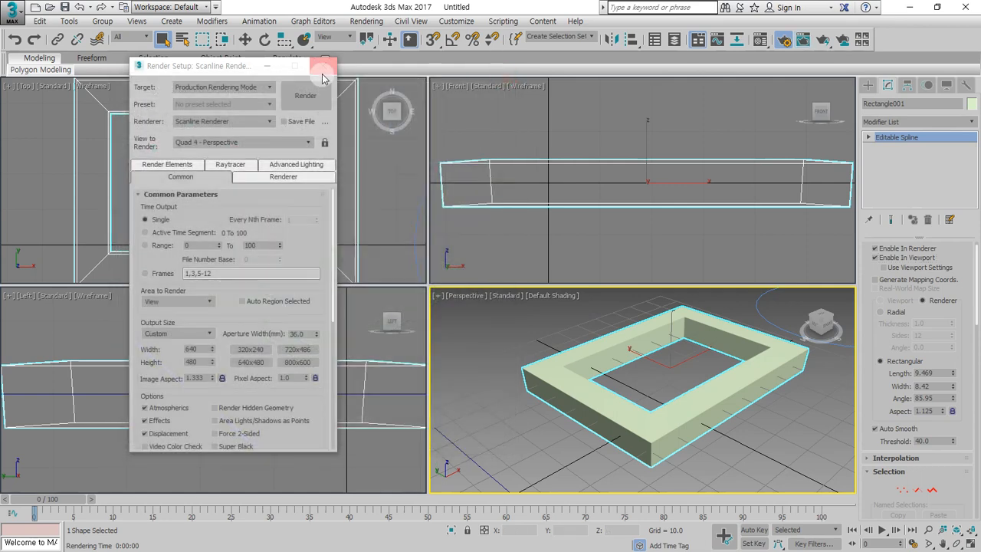
{"action": "left_click", "coordinate": [323, 66]}
{"action": "mouse_move", "coordinate": [245, 257]}
{"action": "left_mouse_down"}
{"action": "mouse_move", "coordinate": [176, 148]}
{"action": "mouse_move", "coordinate": [259, 256]}
{"action": "left_mouse_up"}
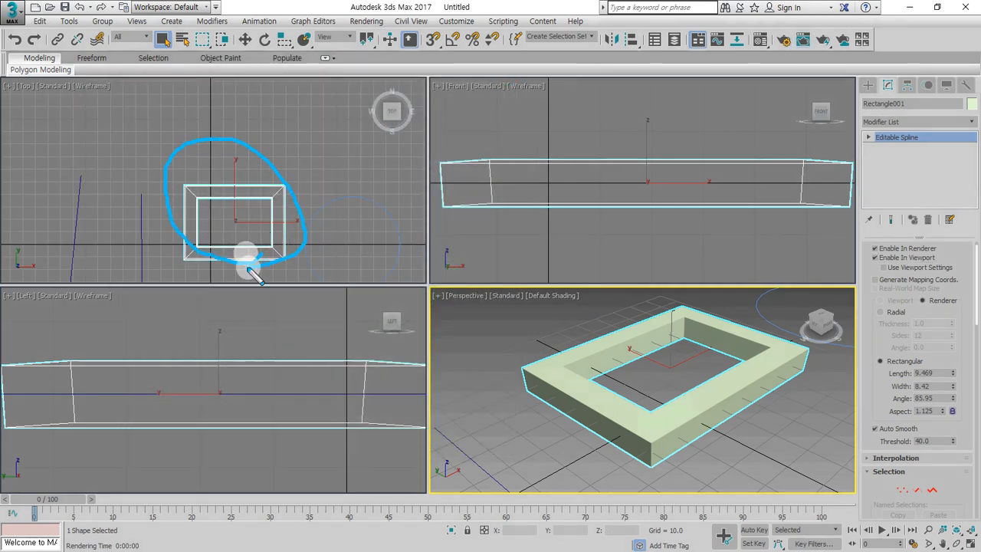
Step: Turn off Enable In Renderer and Enable In Viewport for the rectangle, and turn both back on
{"action": "left_click", "coordinate": [876, 258]}
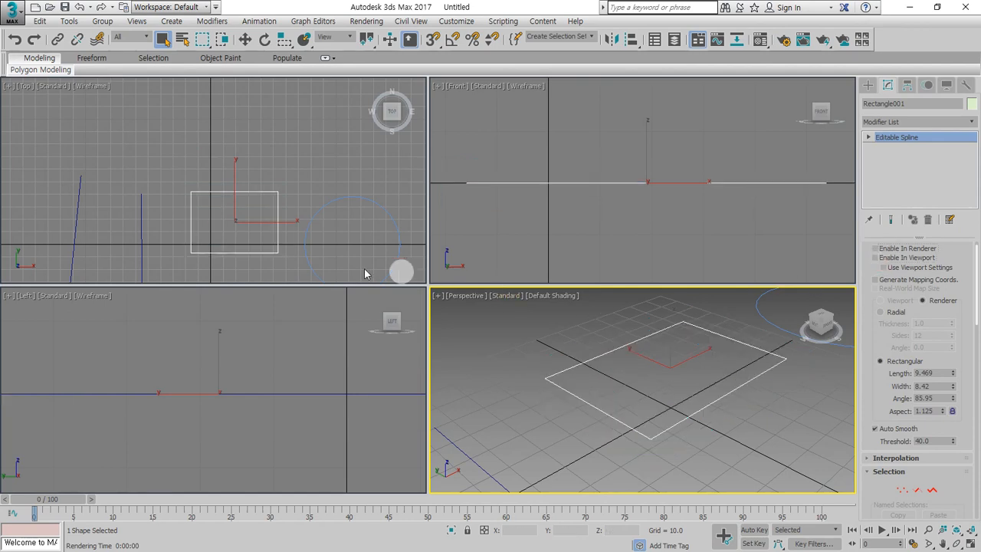
{"action": "mouse_move", "coordinate": [285, 268]}
{"action": "left_mouse_down"}
{"action": "mouse_move", "coordinate": [296, 256]}
{"action": "mouse_move", "coordinate": [291, 264]}
{"action": "left_mouse_up"}
{"action": "key", "text": "Escape"}
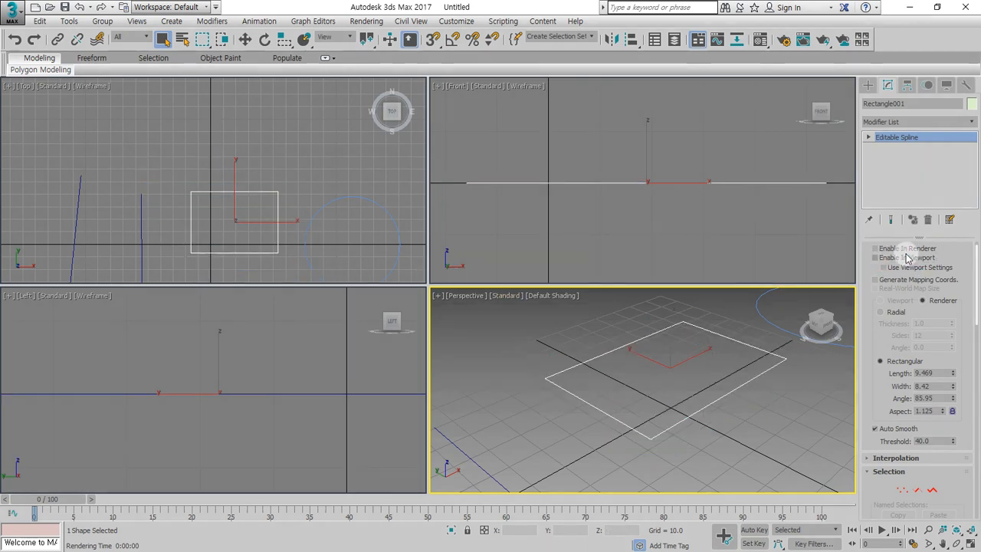
{"action": "left_click", "coordinate": [908, 259]}
Step: Draw a second rectangle spline about 125.3 long and 85.1 wide in the Top view, beside the open line shape
{"action": "left_click", "coordinate": [867, 85]}
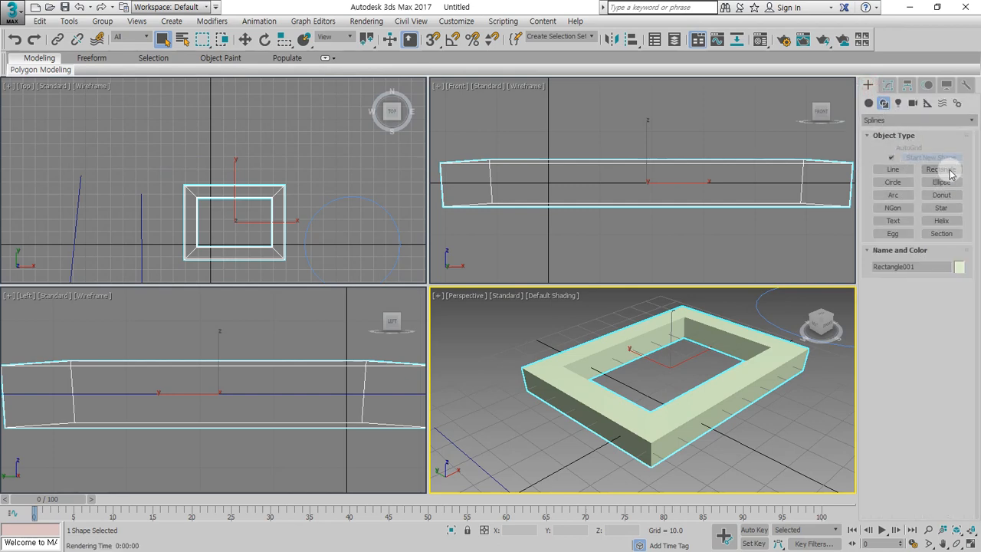
{"action": "left_click", "coordinate": [947, 171]}
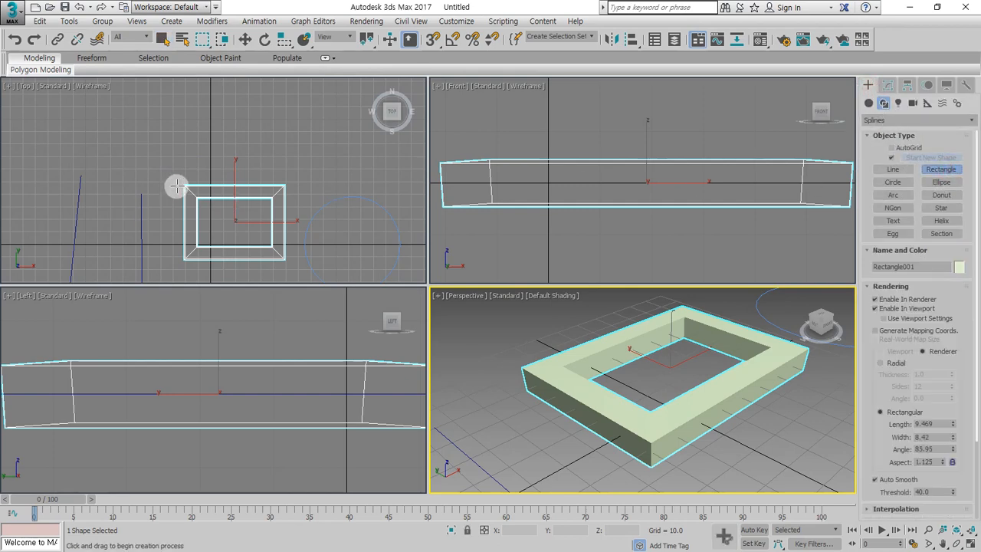
{"action": "scroll", "coordinate": [180, 188], "scroll_direction": "down", "scroll_amount": 2}
{"action": "middle_click_drag", "start_coordinate": [137, 186], "coordinate": [376, 154]}
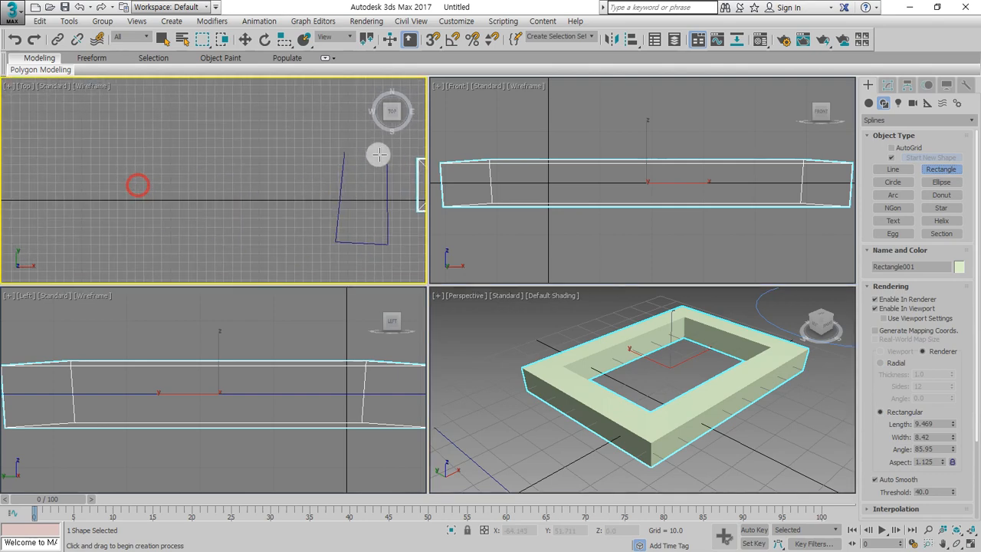
{"action": "left_click_drag", "start_coordinate": [219, 149], "coordinate": [291, 259]}
{"action": "left_click_drag", "start_coordinate": [293, 259], "coordinate": [294, 259]}
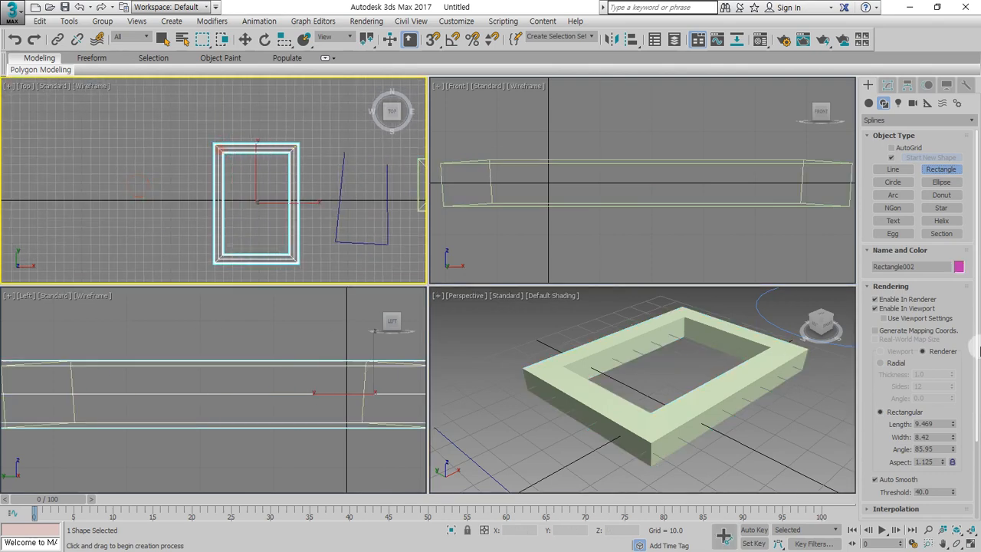
Step: Turn off Enable In Renderer and Enable In Viewport for the new rectangle and convert it to an Editable Spline
{"action": "left_click", "coordinate": [897, 304]}
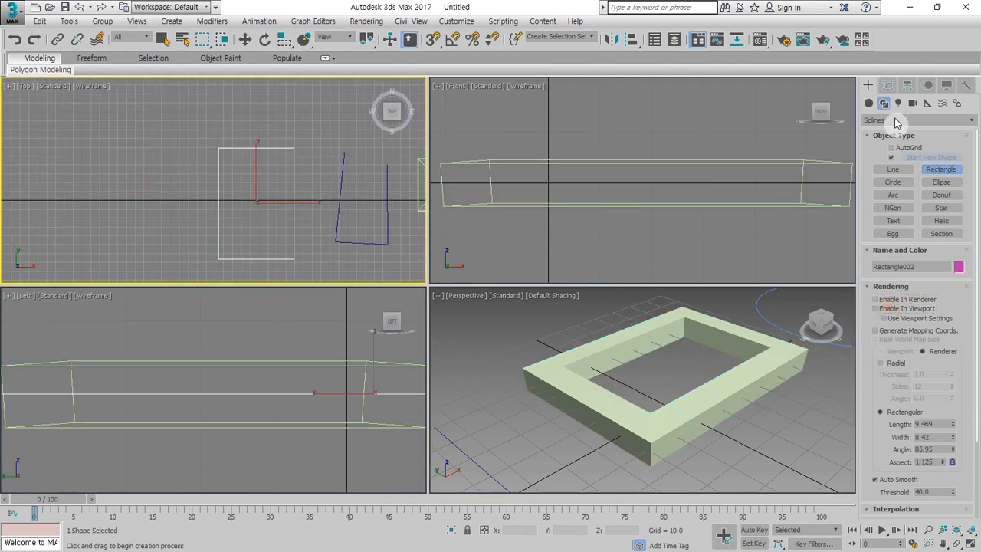
{"action": "left_click", "coordinate": [887, 85]}
{"action": "right_click", "coordinate": [290, 239]}
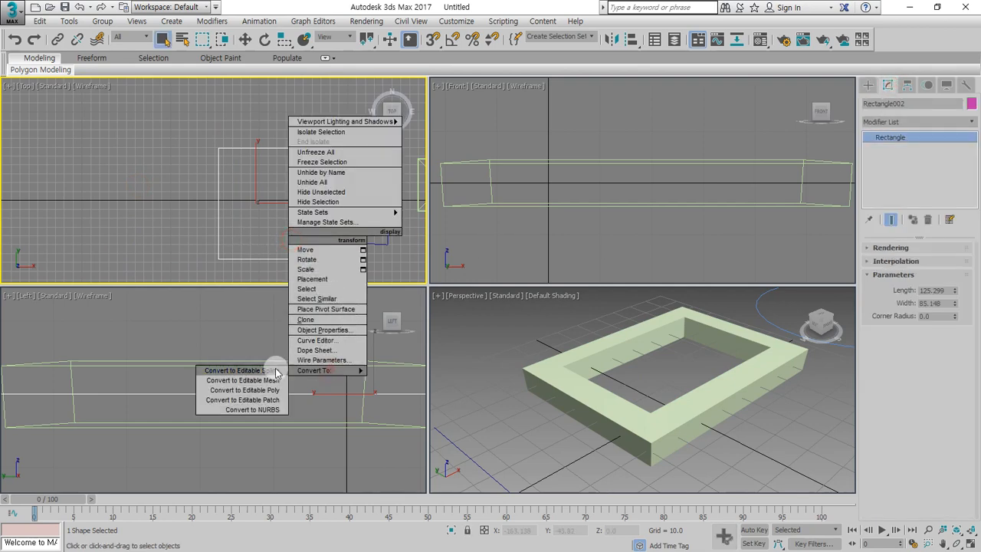
{"action": "left_click", "coordinate": [245, 366]}
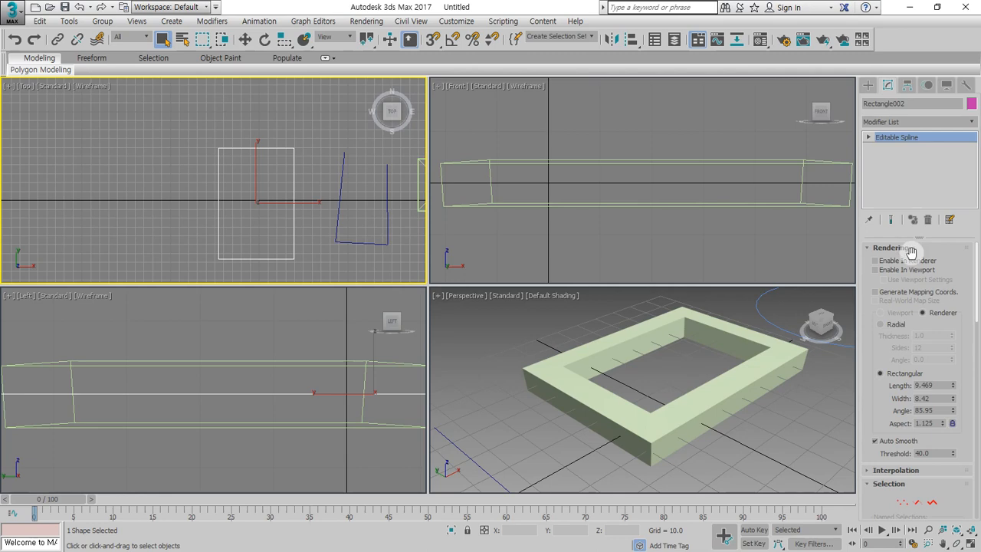
Step: At Spline sub-object level, use Outline to offset the new rectangle inward into a double contour
{"action": "key", "text": "3"}
{"action": "scroll", "coordinate": [957, 379], "scroll_direction": "down", "scroll_amount": 8}
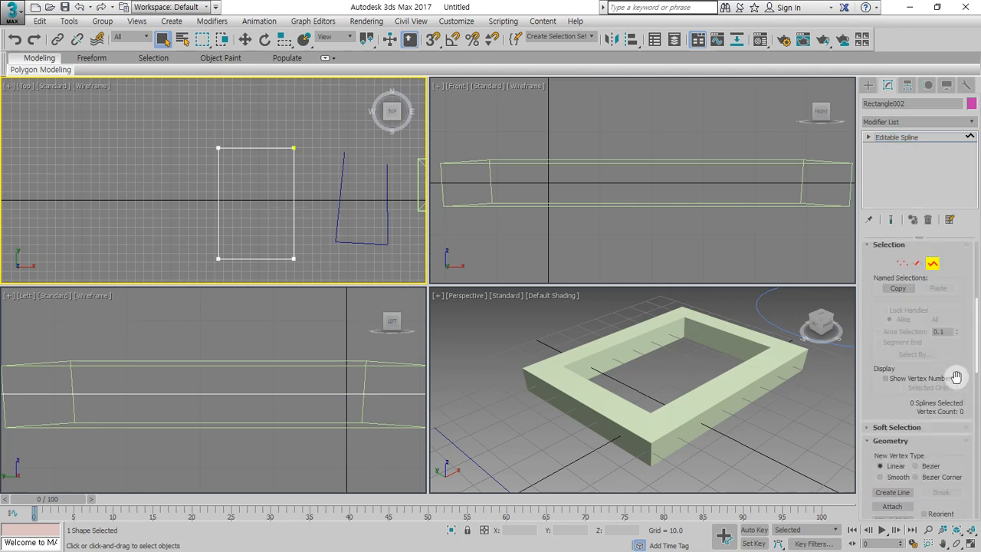
{"action": "scroll", "coordinate": [957, 375], "scroll_direction": "down", "scroll_amount": 7}
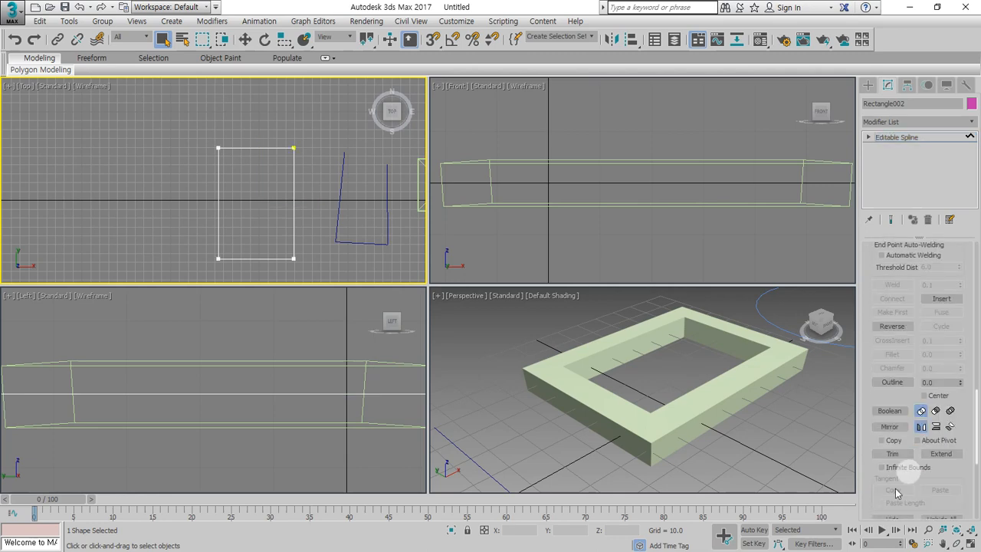
{"action": "left_click", "coordinate": [891, 382]}
{"action": "left_click", "coordinate": [239, 148]}
{"action": "left_click_drag", "start_coordinate": [239, 148], "coordinate": [248, 139]}
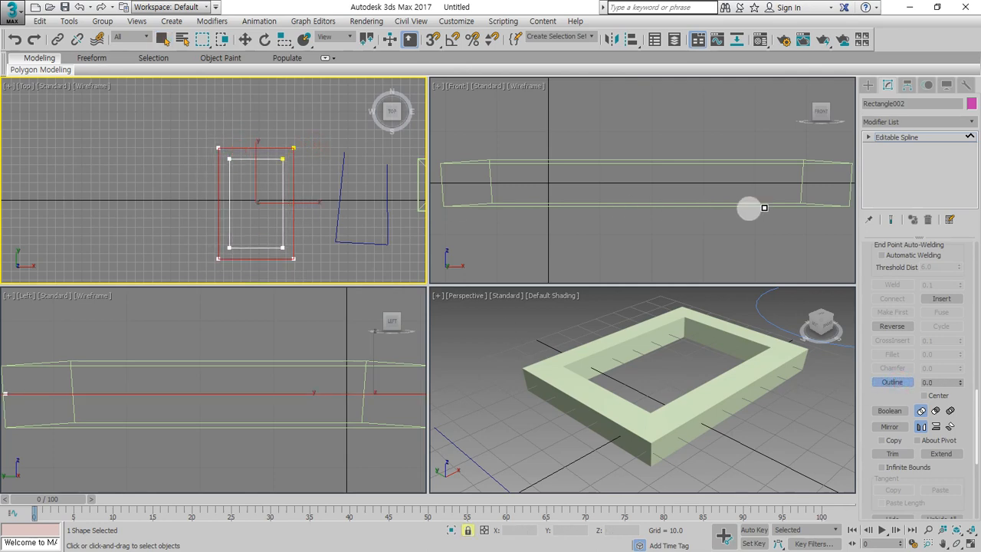
Step: Leave the sub-object level and apply an Extrude modifier with an amount of 6.5 to the outlined rectangle
{"action": "left_click", "coordinate": [887, 137]}
{"action": "left_click", "coordinate": [897, 122]}
{"action": "key", "text": "e"}
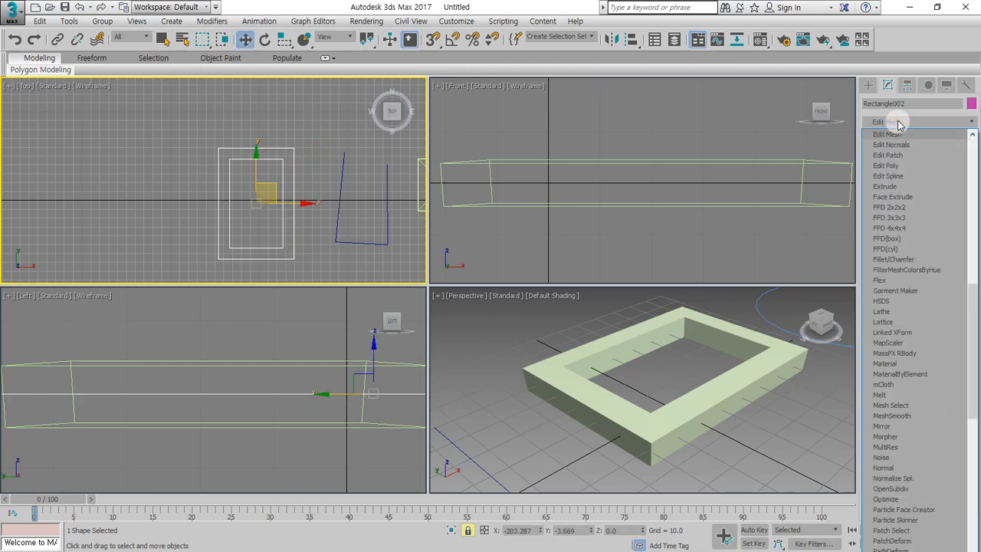
{"action": "left_click", "coordinate": [929, 186]}
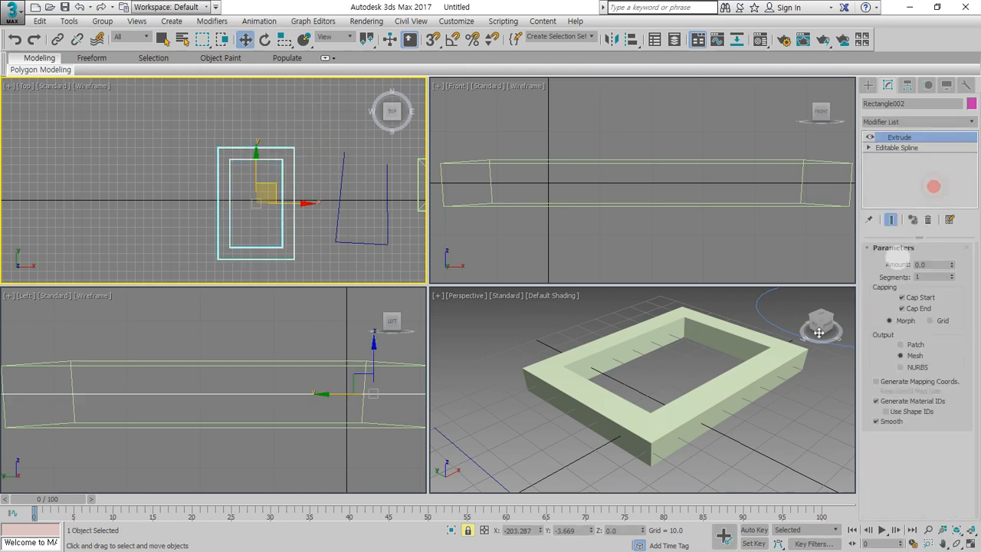
{"action": "scroll", "coordinate": [646, 410], "scroll_direction": "down", "scroll_amount": 5}
{"action": "middle_click_drag", "start_coordinate": [564, 416], "coordinate": [594, 253]}
{"action": "middle_click_drag", "start_coordinate": [579, 357], "coordinate": [620, 440]}
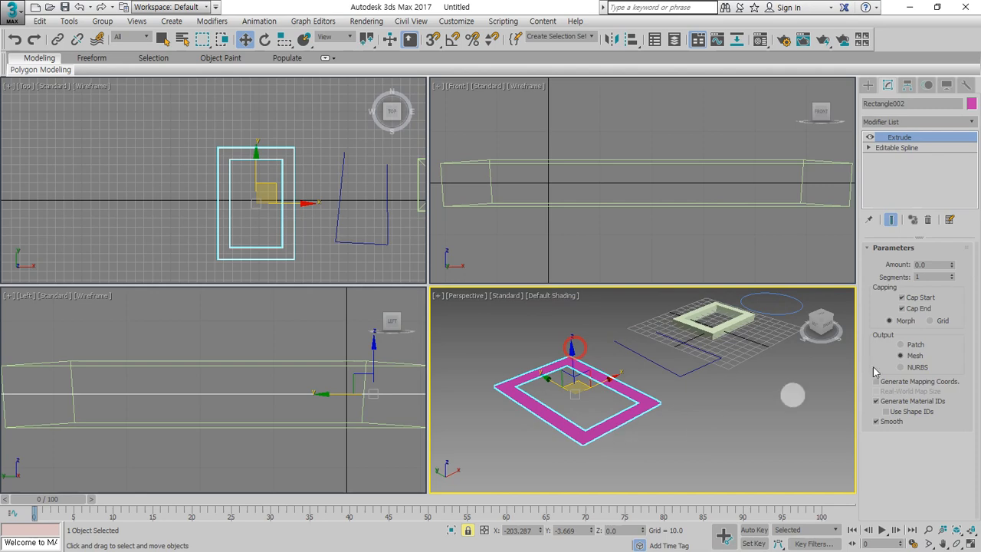
{"action": "left_click_drag", "start_coordinate": [951, 264], "coordinate": [952, 253]}
{"action": "scroll", "coordinate": [686, 410], "scroll_direction": "up", "scroll_amount": 3}
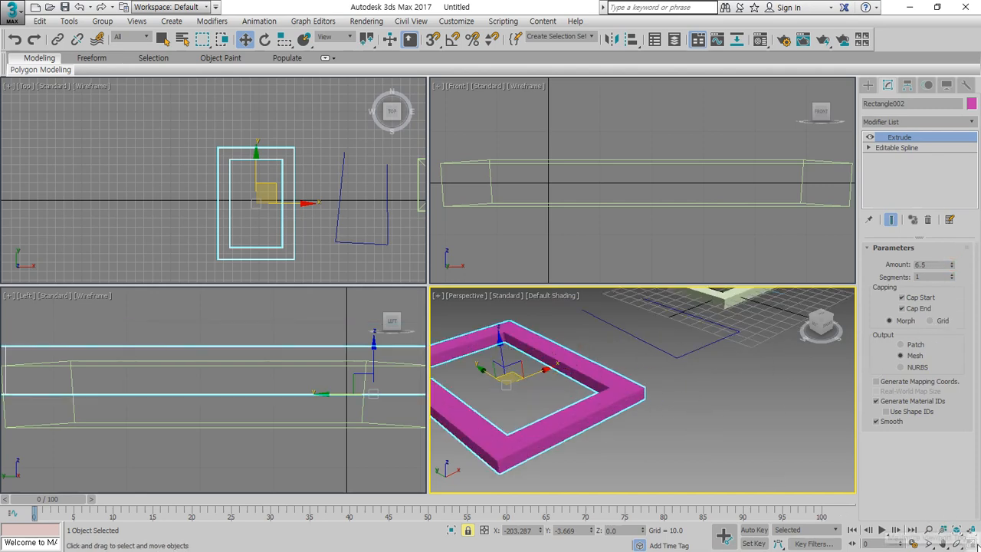
Step: Compare the extruded rectangle frame with the first rectangle's renderable frame in a maximized Perspective view
{"action": "left_click", "coordinate": [775, 442]}
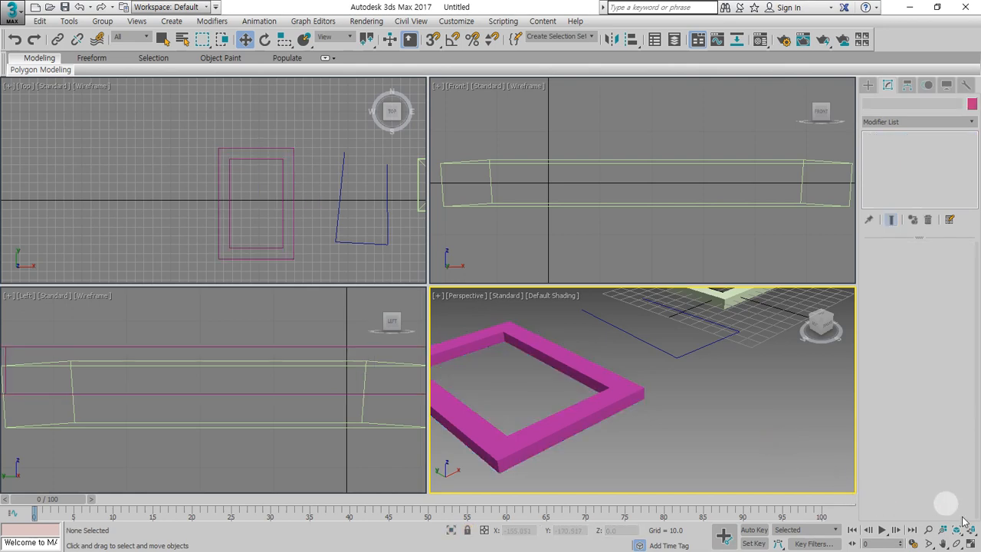
{"action": "left_click", "coordinate": [971, 530]}
{"action": "left_click", "coordinate": [970, 544]}
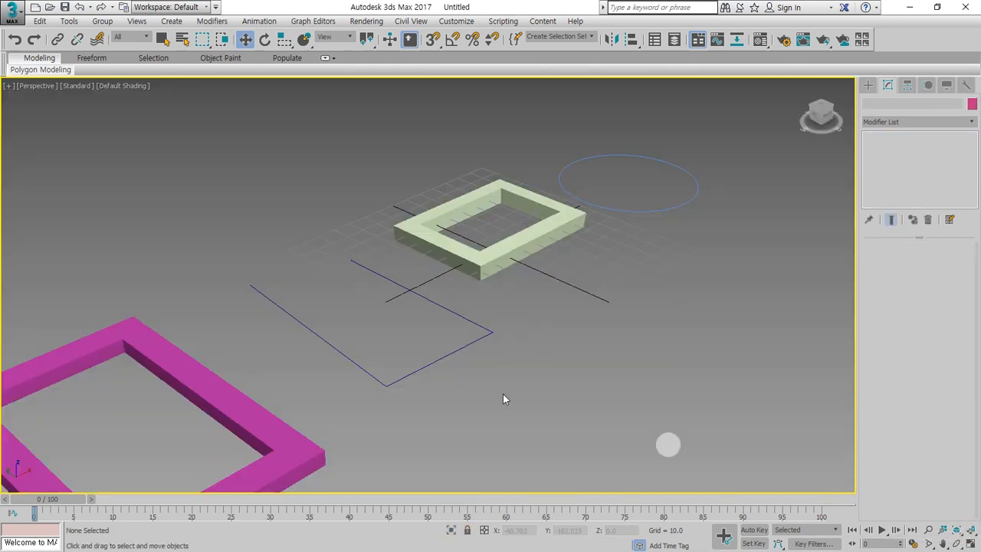
{"action": "scroll", "coordinate": [400, 344], "scroll_direction": "down", "scroll_amount": 3}
{"action": "middle_click_drag", "start_coordinate": [348, 346], "coordinate": [428, 282]}
{"action": "mouse_move", "coordinate": [372, 431]}
{"action": "left_mouse_down"}
{"action": "mouse_move", "coordinate": [234, 383]}
{"action": "mouse_move", "coordinate": [421, 421]}
{"action": "mouse_move", "coordinate": [367, 445]}
{"action": "left_mouse_up"}
{"action": "mouse_move", "coordinate": [577, 251]}
{"action": "left_mouse_down"}
{"action": "mouse_move", "coordinate": [543, 134]}
{"action": "mouse_move", "coordinate": [558, 224]}
{"action": "left_mouse_up"}
{"action": "key", "text": "e"}
{"action": "mouse_move", "coordinate": [491, 139]}
{"action": "left_mouse_down"}
{"action": "mouse_move", "coordinate": [497, 155]}
{"action": "mouse_move", "coordinate": [571, 138]}
{"action": "left_mouse_up"}
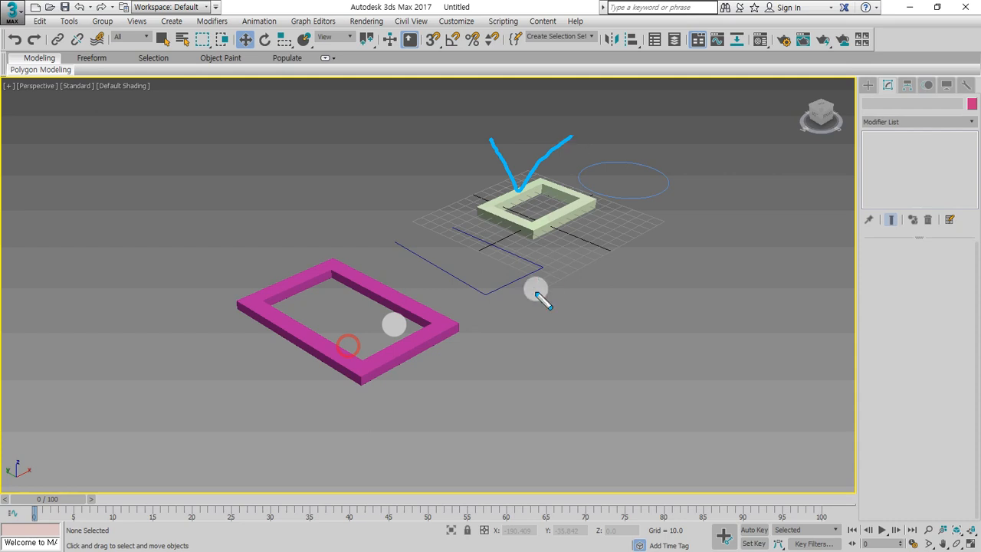
{"action": "left_click_drag", "start_coordinate": [285, 240], "coordinate": [327, 219]}
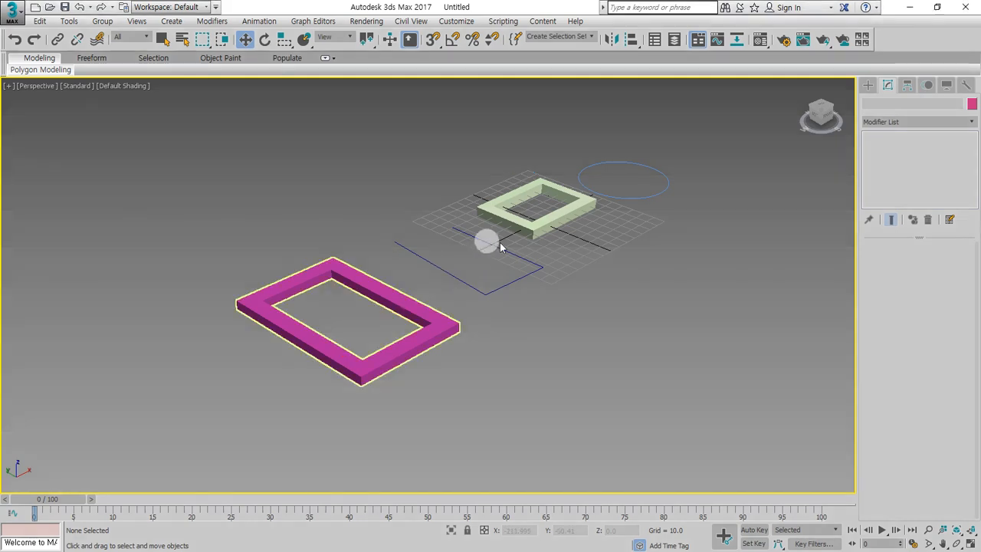
Step: Select the first rectangle and switch its rendering cross-section to Radial with a thickness of 5.45
{"action": "left_click", "coordinate": [542, 230]}
{"action": "mouse_move", "coordinate": [909, 294]}
{"action": "left_mouse_down"}
{"action": "mouse_move", "coordinate": [917, 285]}
{"action": "mouse_move", "coordinate": [918, 295]}
{"action": "left_mouse_up"}
{"action": "mouse_move", "coordinate": [564, 286]}
{"action": "left_mouse_down"}
{"action": "mouse_move", "coordinate": [512, 275]}
{"action": "mouse_move", "coordinate": [586, 250]}
{"action": "left_mouse_up"}
{"action": "key", "text": "Escape"}
{"action": "scroll", "coordinate": [560, 169], "scroll_direction": "up", "scroll_amount": 6}
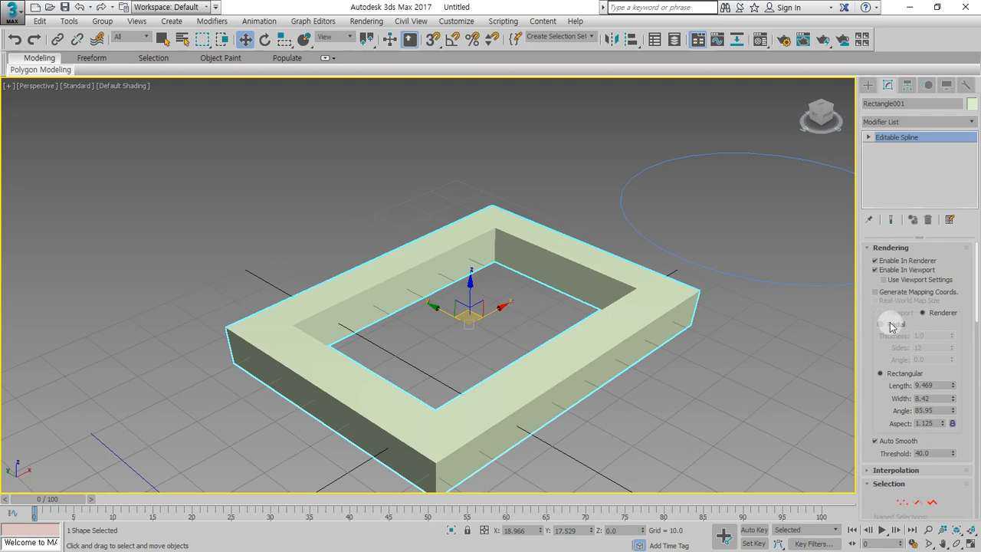
{"action": "left_click", "coordinate": [881, 324]}
{"action": "left_click_drag", "start_coordinate": [950, 335], "coordinate": [452, 389]}
{"action": "middle_click_drag", "start_coordinate": [452, 383], "coordinate": [440, 344], "text": "alt"}
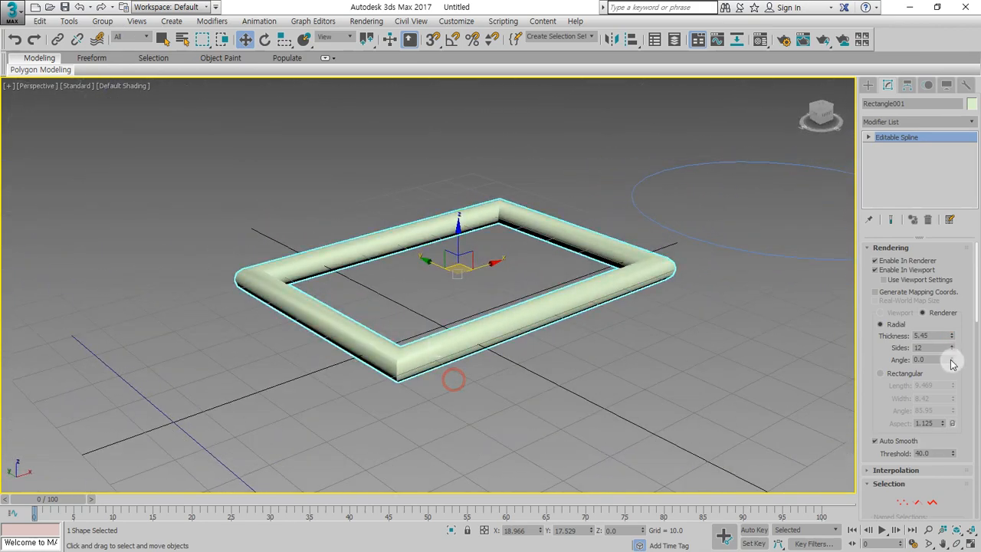
Step: Turn off Auto Smooth for the radial rectangle and reduce its number of sides to 3
{"action": "scroll", "coordinate": [606, 291], "scroll_direction": "up", "scroll_amount": 4}
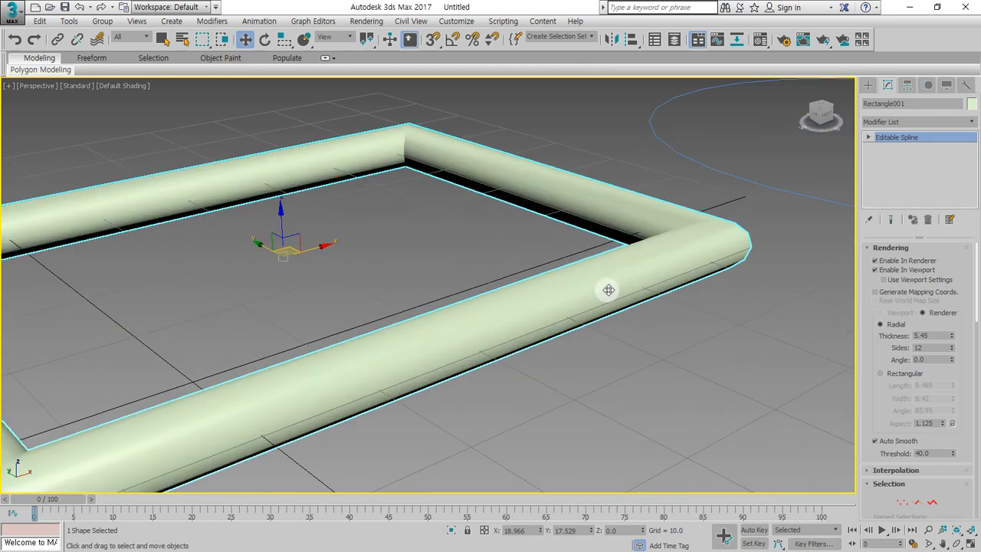
{"action": "left_click", "coordinate": [881, 442]}
{"action": "left_click", "coordinate": [950, 345]}
{"action": "left_click", "coordinate": [950, 349]}
{"action": "middle_click_drag", "start_coordinate": [529, 229], "coordinate": [600, 295]}
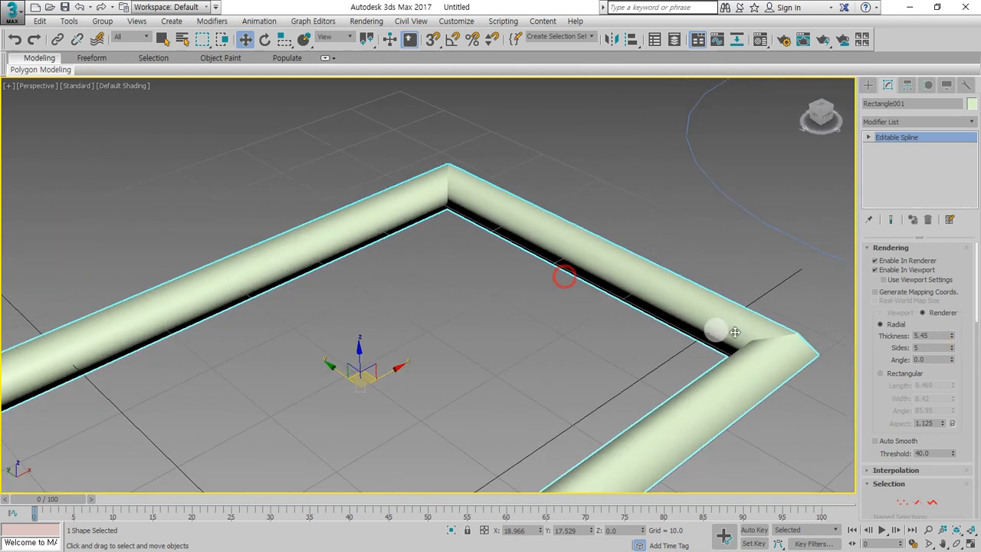
{"action": "left_click", "coordinate": [951, 350]}
{"action": "left_click", "coordinate": [951, 351]}
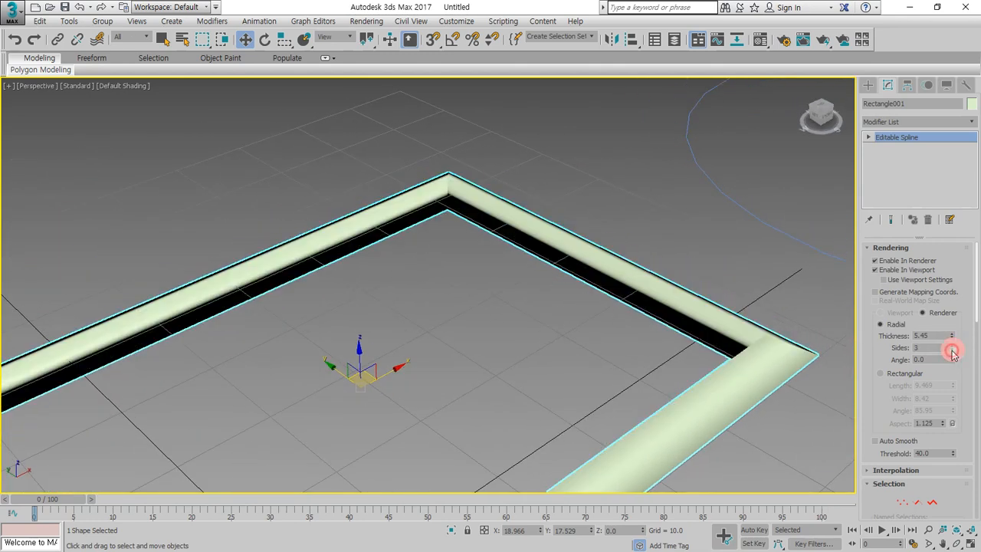
Step: Raise the radial rectangle's number of sides to 13
{"action": "left_click", "coordinate": [951, 347]}
{"action": "left_click", "coordinate": [952, 347]}
{"action": "left_click", "coordinate": [952, 347]}
{"action": "left_click", "coordinate": [951, 347]}
{"action": "left_click", "coordinate": [952, 347]}
{"action": "left_click", "coordinate": [952, 347]}
{"action": "left_click", "coordinate": [952, 346]}
{"action": "left_click", "coordinate": [951, 346]}
{"action": "left_click", "coordinate": [952, 347]}
{"action": "left_click", "coordinate": [952, 347]}
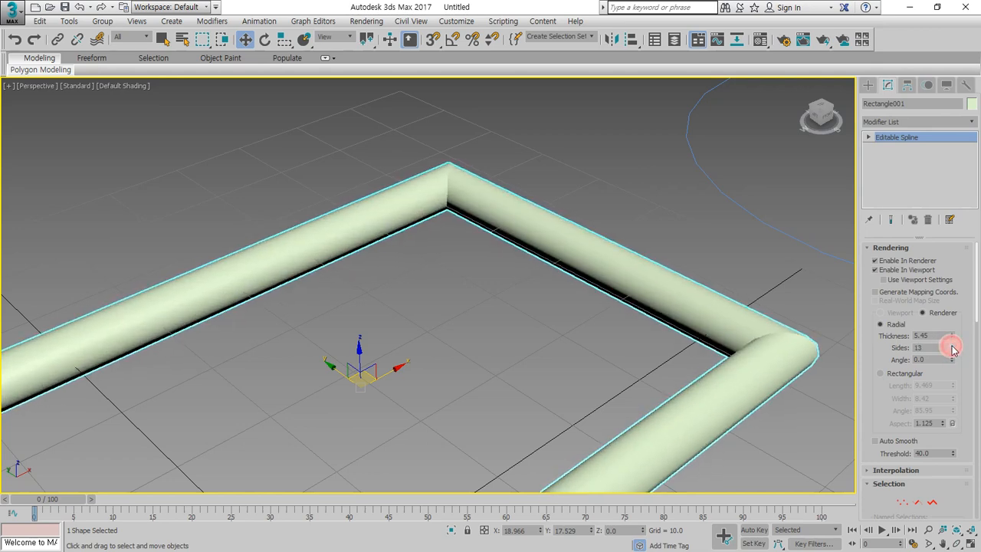
Step: Set the radial rectangle's sides to 12 and turn Auto Smooth back on
{"action": "left_click_drag", "start_coordinate": [925, 347], "coordinate": [843, 351]}
{"action": "type", "text": "12"}
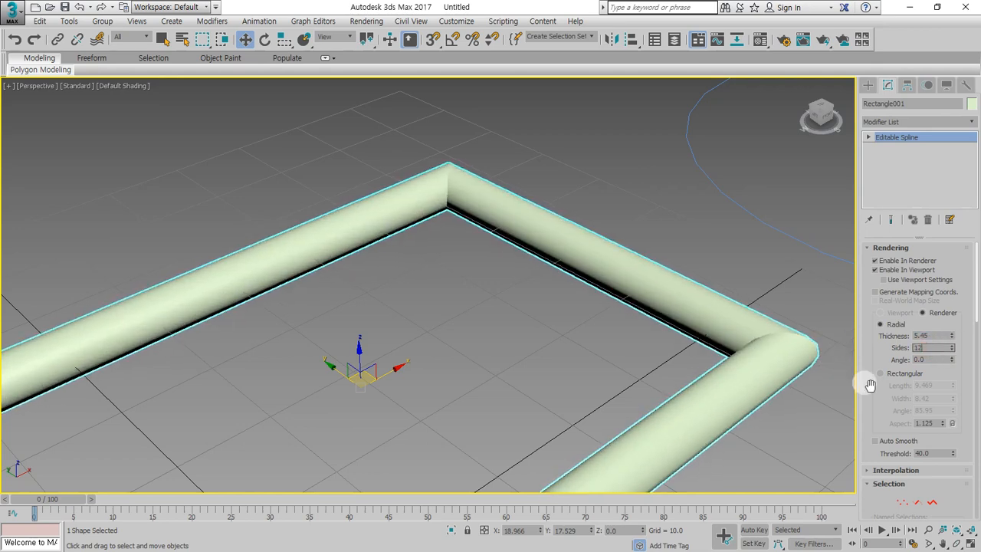
{"action": "left_click", "coordinate": [885, 442]}
{"action": "scroll", "coordinate": [644, 346], "scroll_direction": "down", "scroll_amount": 4}
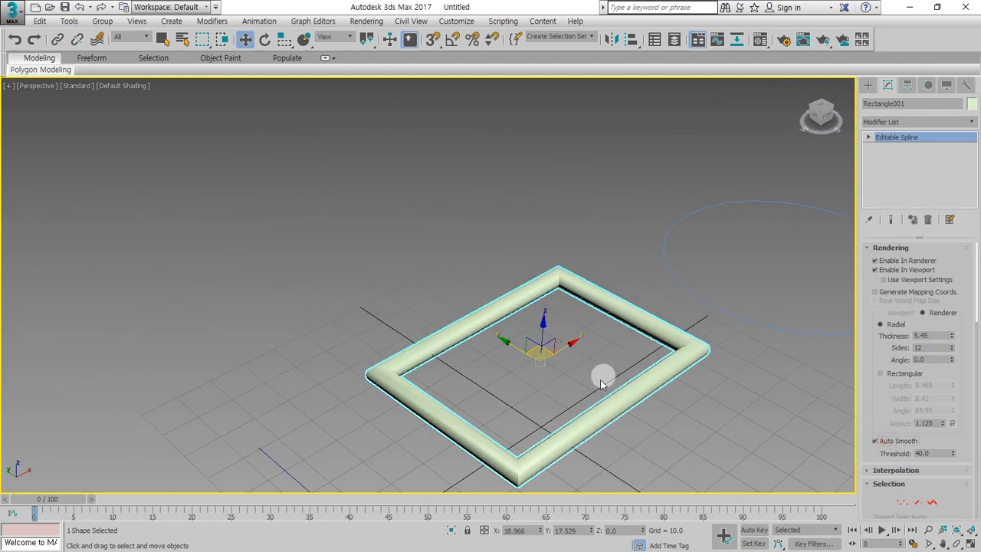
{"action": "middle_click_drag", "start_coordinate": [584, 375], "coordinate": [560, 316]}
{"action": "mouse_move", "coordinate": [936, 370]}
{"action": "left_mouse_down"}
{"action": "mouse_move", "coordinate": [931, 331]}
{"action": "mouse_move", "coordinate": [950, 377]}
{"action": "left_mouse_up"}
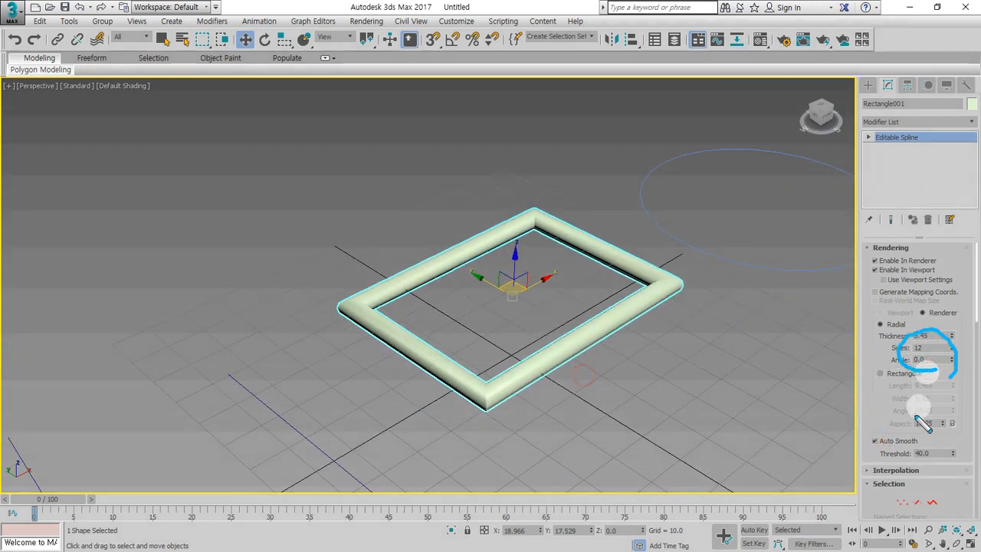
Step: Turn off Enable In Renderer, toggle Enable In Viewport off and on, and set the rectangle's radial thickness to 0.1
{"action": "left_click", "coordinate": [887, 270]}
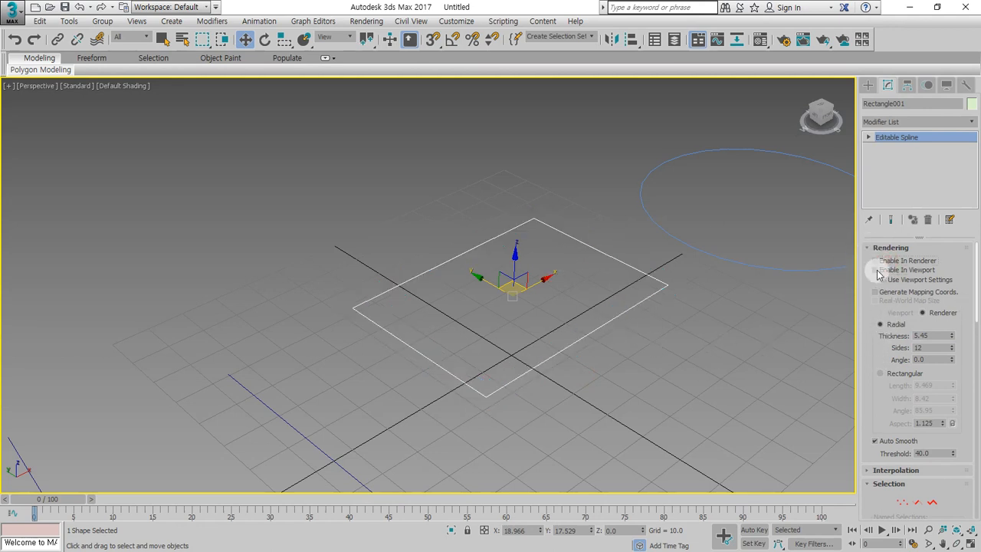
{"action": "left_click", "coordinate": [877, 272]}
{"action": "double_click", "coordinate": [931, 335]}
{"action": "type", "text": "1"}
{"action": "key", "text": "Return"}
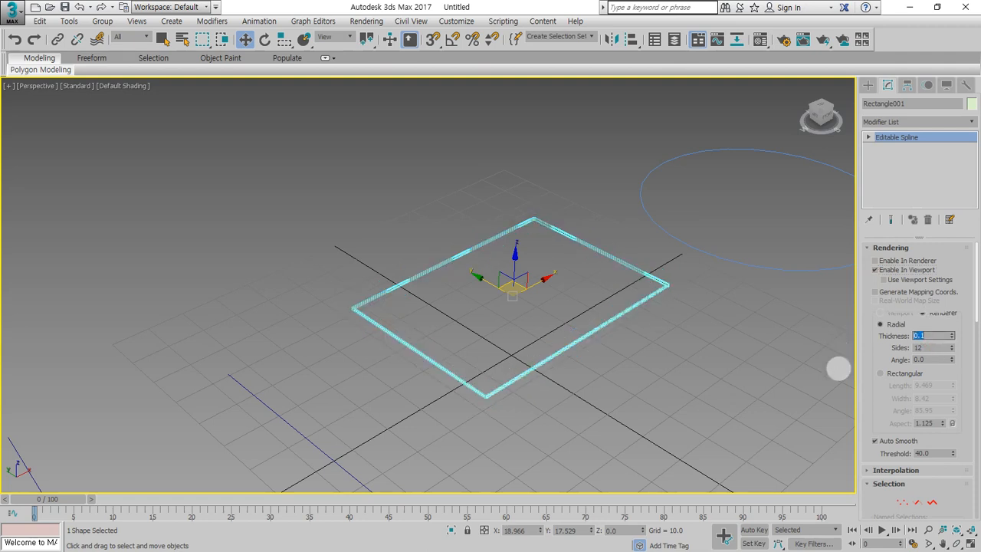
Step: Return to the four-viewport layout, reselect the thin rectangle, and show its Interpolation settings in place of the Rendering ones
{"action": "left_click", "coordinate": [971, 543]}
{"action": "left_click", "coordinate": [971, 530]}
{"action": "left_click", "coordinate": [270, 151]}
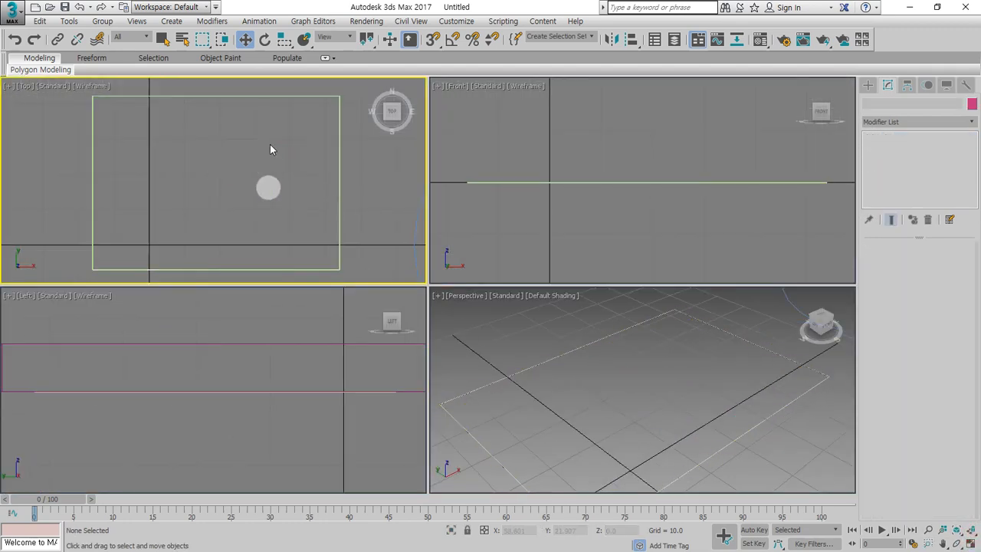
{"action": "left_click_drag", "start_coordinate": [383, 187], "coordinate": [200, 282]}
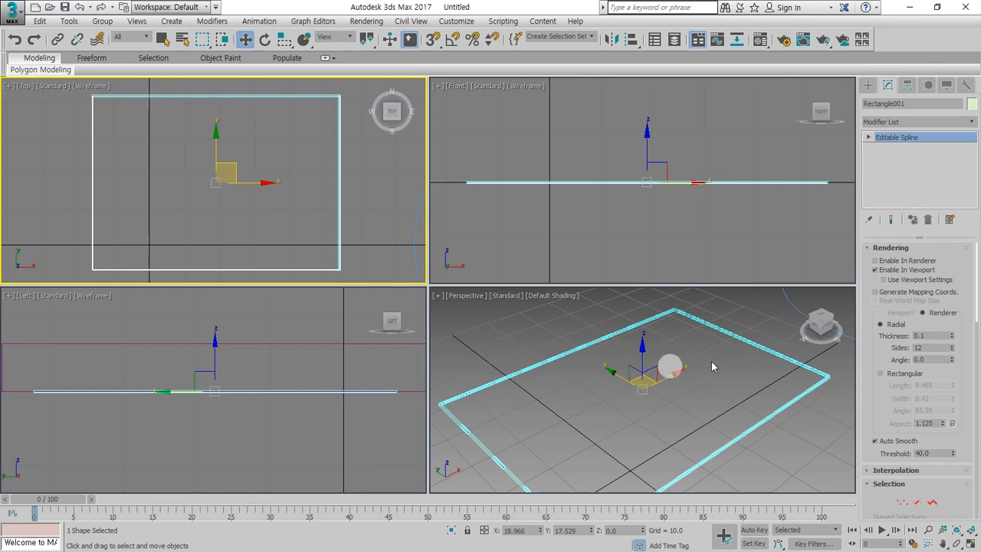
{"action": "left_click", "coordinate": [873, 249]}
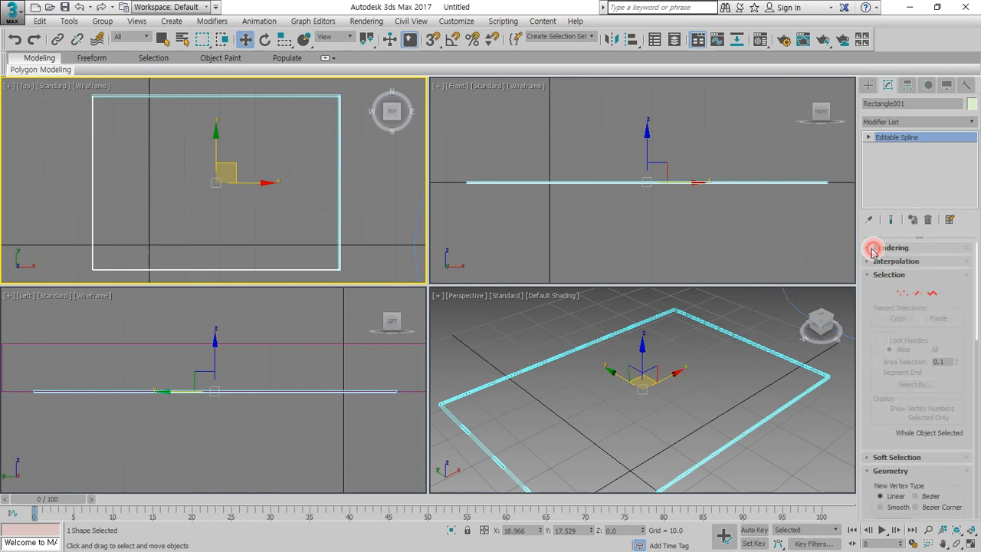
{"action": "left_click", "coordinate": [870, 262]}
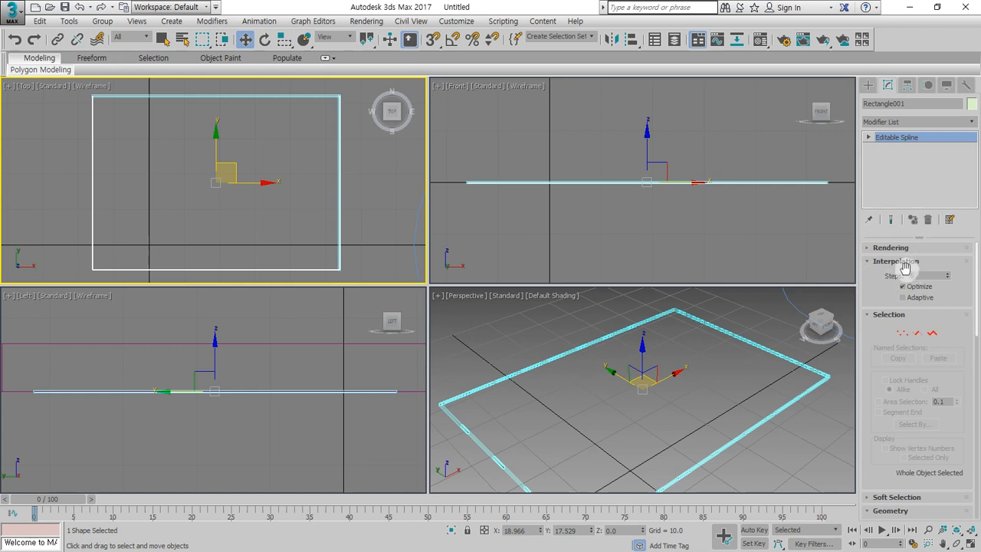
{"action": "left_click", "coordinate": [869, 87]}
{"action": "left_click", "coordinate": [889, 172]}
{"action": "left_click", "coordinate": [890, 170]}
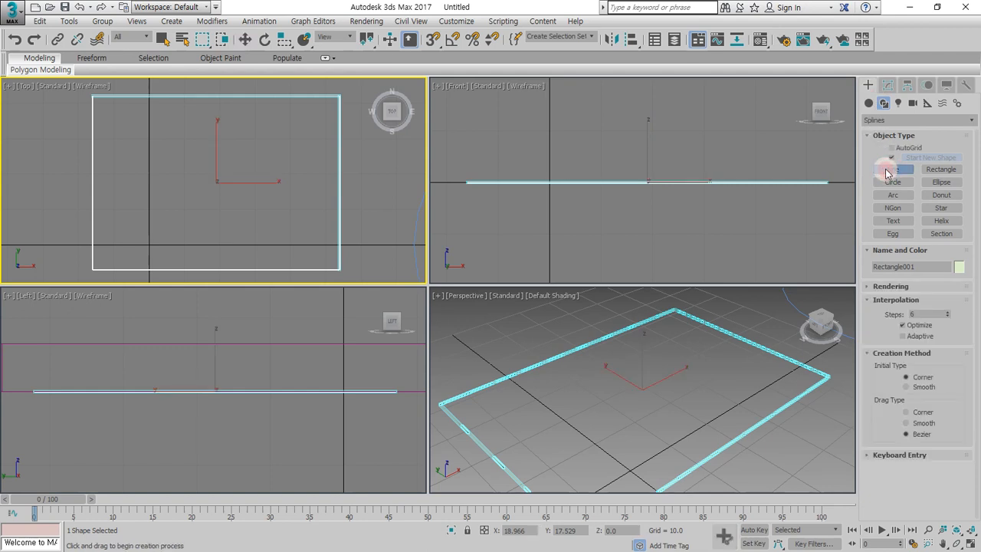
{"action": "left_click", "coordinate": [901, 189]}
Step: Select the existing circle and examine the straight segments along its curve in a maximized Top view
{"action": "scroll", "coordinate": [308, 191], "scroll_direction": "down", "scroll_amount": 3}
{"action": "middle_click_drag", "start_coordinate": [383, 189], "coordinate": [138, 167]}
{"action": "key", "text": "w"}
{"action": "left_click", "coordinate": [239, 156]}
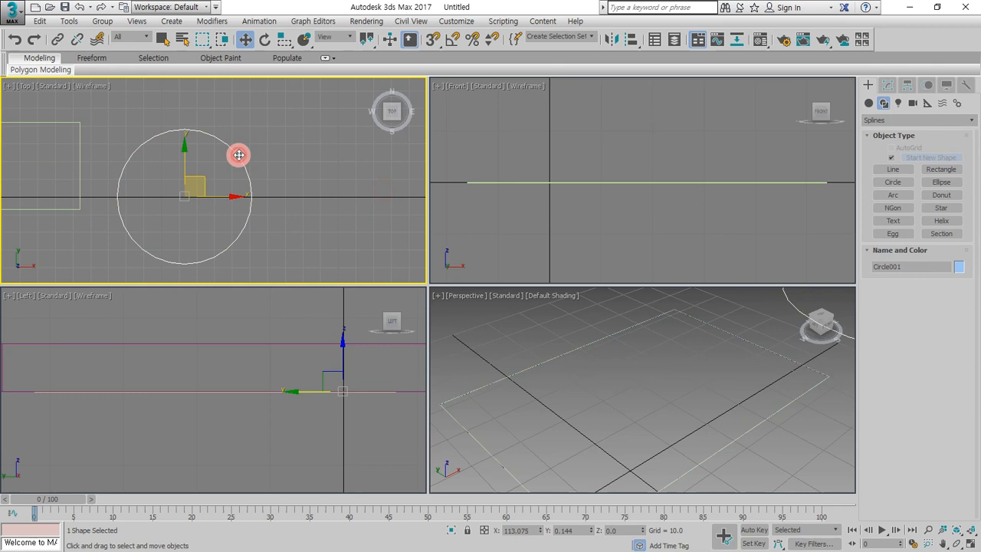
{"action": "left_click", "coordinate": [970, 543]}
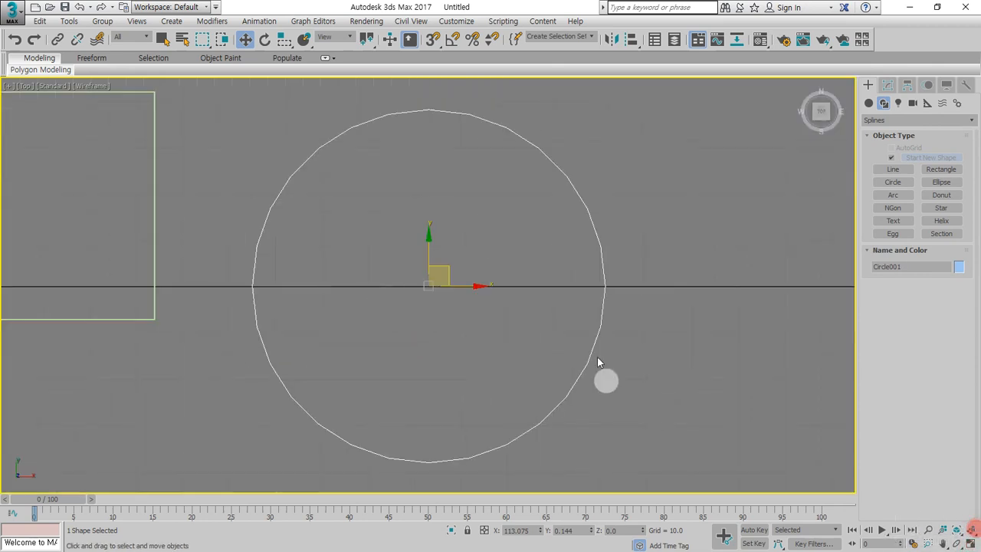
{"action": "scroll", "coordinate": [447, 115], "scroll_direction": "up", "scroll_amount": 2}
{"action": "mouse_move", "coordinate": [630, 282]}
{"action": "left_mouse_down"}
{"action": "mouse_move", "coordinate": [618, 195]}
{"action": "mouse_move", "coordinate": [608, 285]}
{"action": "mouse_move", "coordinate": [720, 222]}
{"action": "mouse_move", "coordinate": [747, 223]}
{"action": "mouse_move", "coordinate": [715, 265]}
{"action": "left_mouse_up"}
{"action": "mouse_move", "coordinate": [428, 93]}
{"action": "left_mouse_down"}
{"action": "mouse_move", "coordinate": [417, 354]}
{"action": "mouse_move", "coordinate": [647, 357]}
{"action": "mouse_move", "coordinate": [668, 299]}
{"action": "mouse_move", "coordinate": [600, 175]}
{"action": "mouse_move", "coordinate": [503, 122]}
{"action": "mouse_move", "coordinate": [408, 100]}
{"action": "left_mouse_up"}
{"action": "key", "text": "e"}
{"action": "key", "text": "e"}
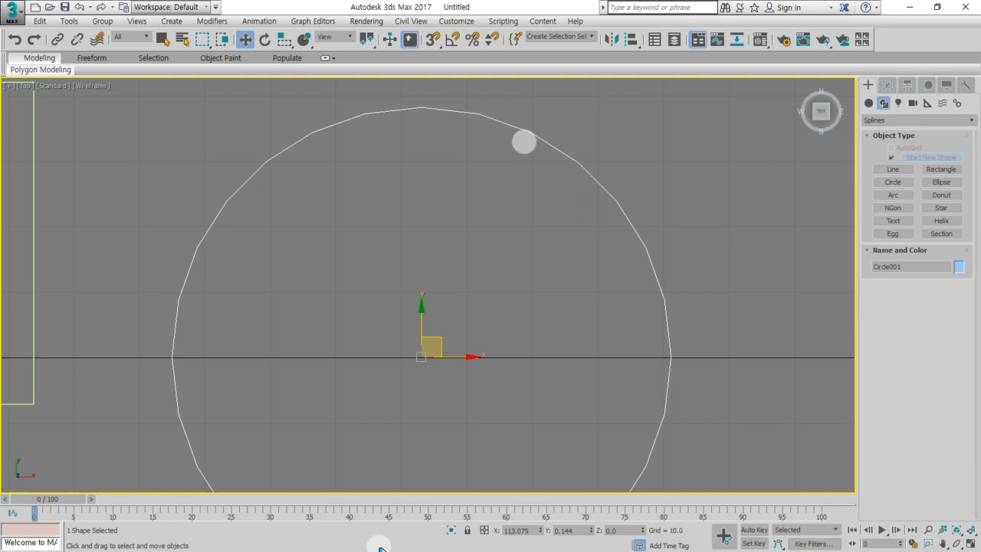
Step: Switch from the maximized Top view to a maximized Perspective view and reselect the circle
{"action": "left_click", "coordinate": [972, 542]}
{"action": "left_click", "coordinate": [971, 530]}
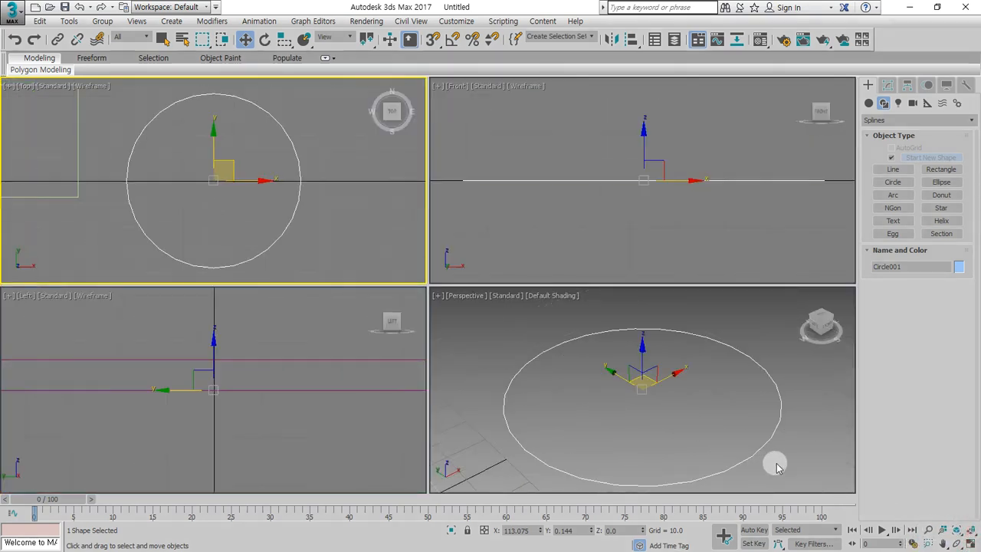
{"action": "scroll", "coordinate": [773, 462], "scroll_direction": "up", "scroll_amount": 3}
{"action": "left_click", "coordinate": [785, 424]}
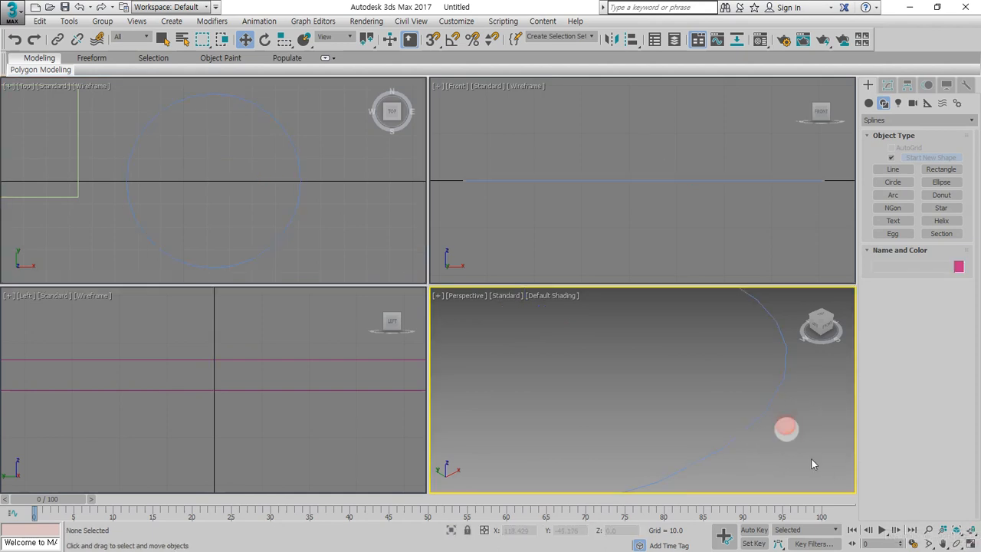
{"action": "left_click", "coordinate": [972, 543]}
{"action": "left_click", "coordinate": [675, 329]}
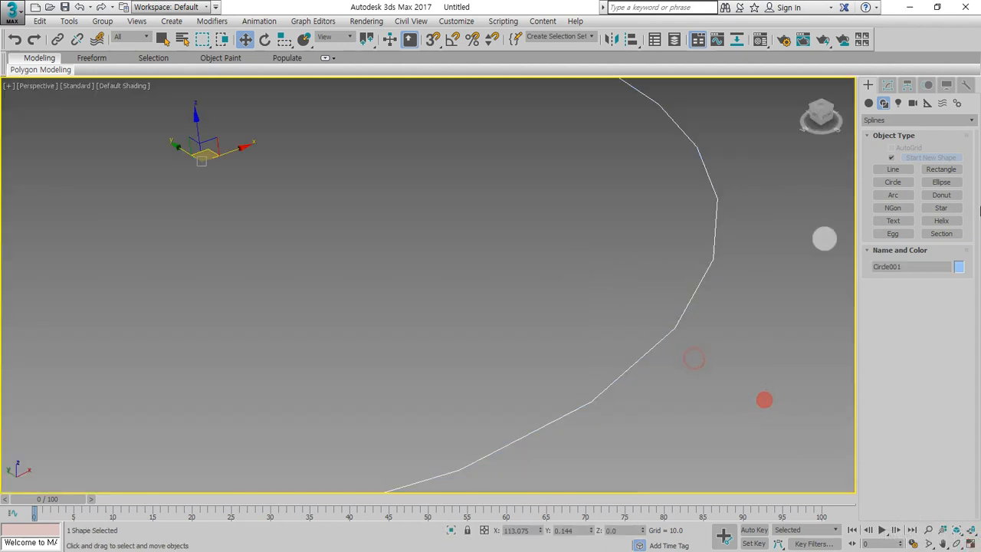
Step: Apply an Extrude modifier to the circle above its Edit Spline modifier
{"action": "left_click", "coordinate": [891, 84]}
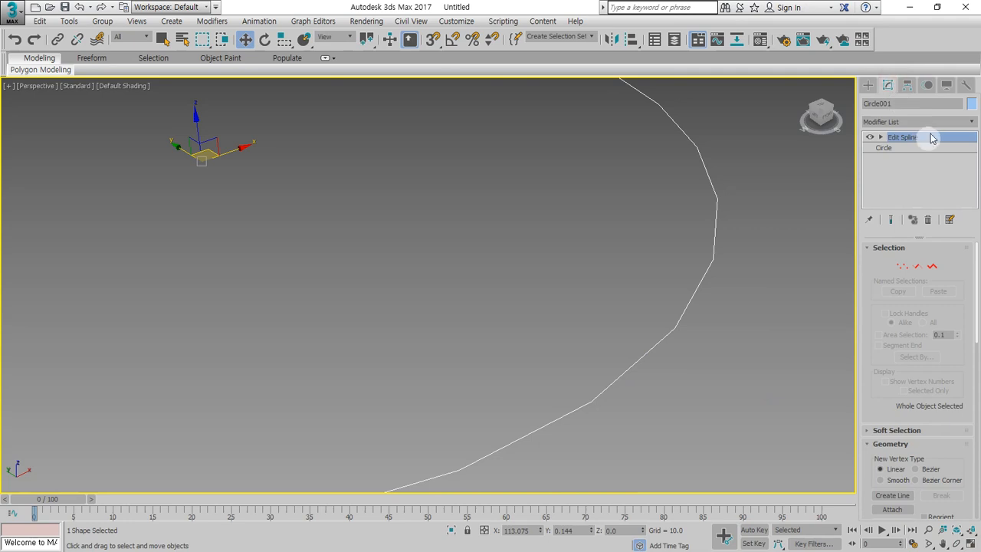
{"action": "left_click", "coordinate": [932, 123]}
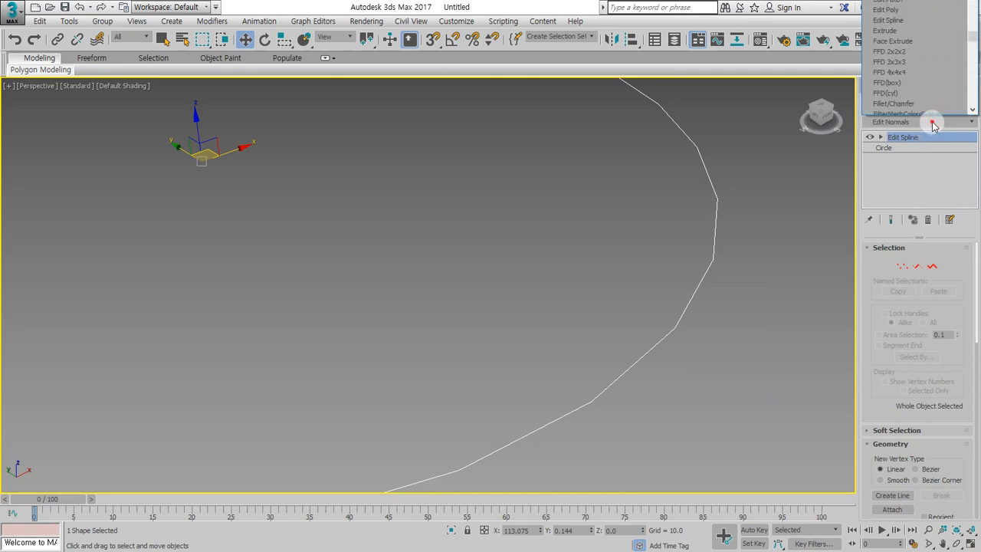
{"action": "left_click", "coordinate": [931, 123]}
{"action": "left_click", "coordinate": [932, 123]}
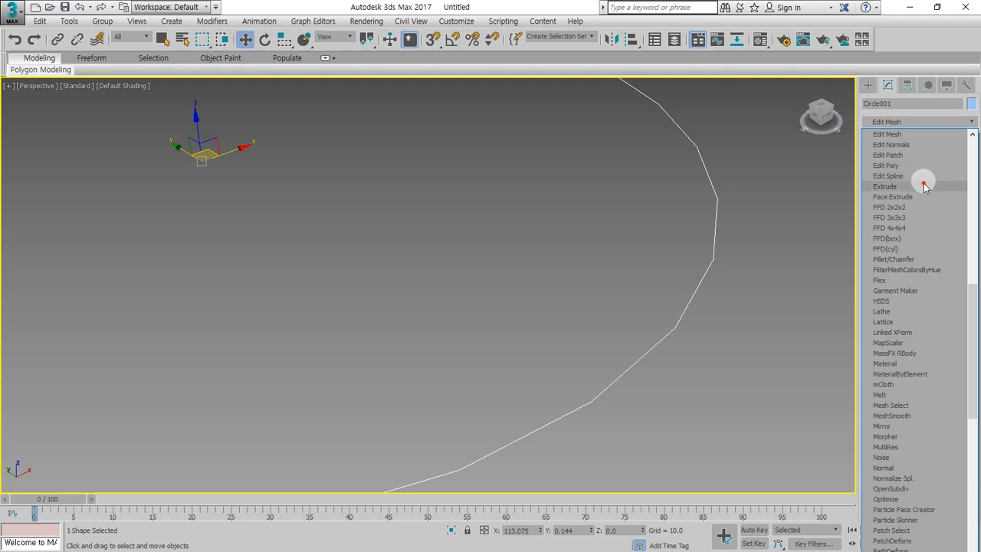
{"action": "left_click", "coordinate": [924, 185]}
{"action": "scroll", "coordinate": [683, 284], "scroll_direction": "down", "scroll_amount": 2}
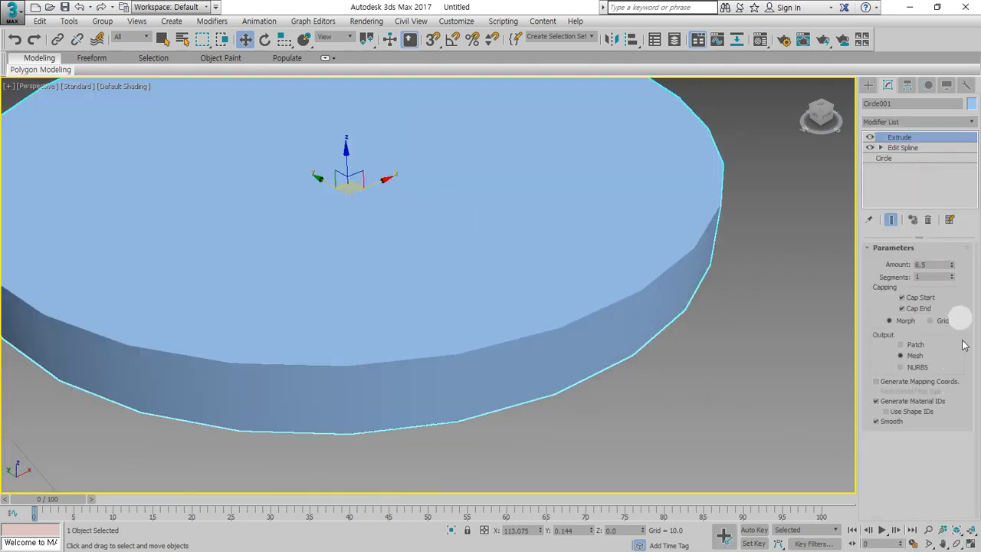
Step: Turn off Smooth for the extruded circle and display Edged Faces in the Perspective view
{"action": "left_click", "coordinate": [889, 421]}
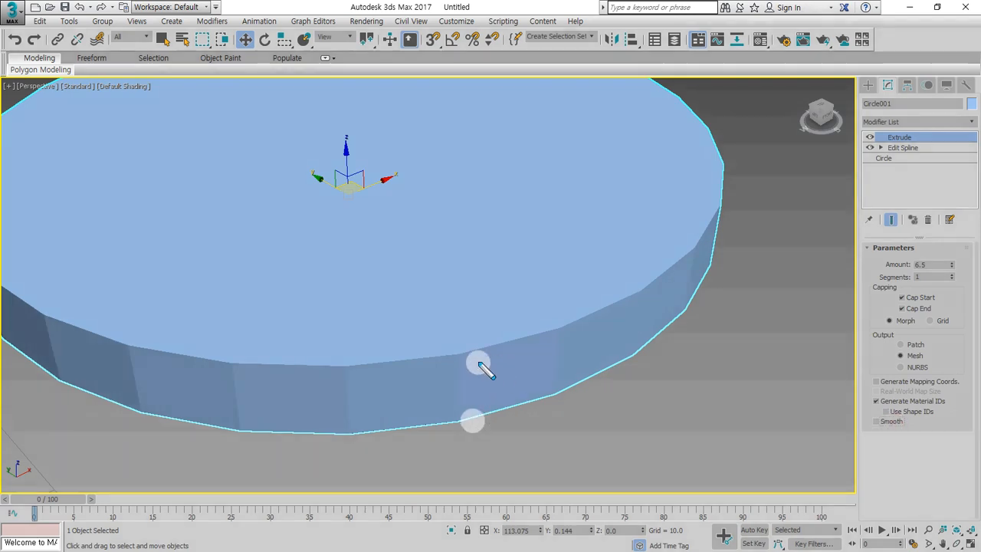
{"action": "key", "text": "alt+x"}
{"action": "key", "text": "alt+x"}
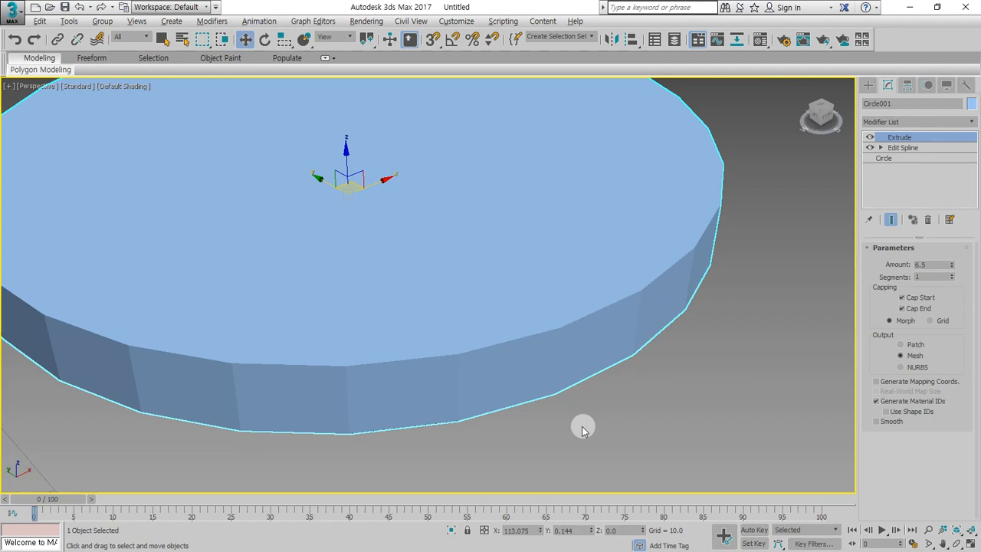
{"action": "key", "text": "alt+e"}
{"action": "left_click", "coordinate": [125, 86]}
{"action": "left_click", "coordinate": [126, 88]}
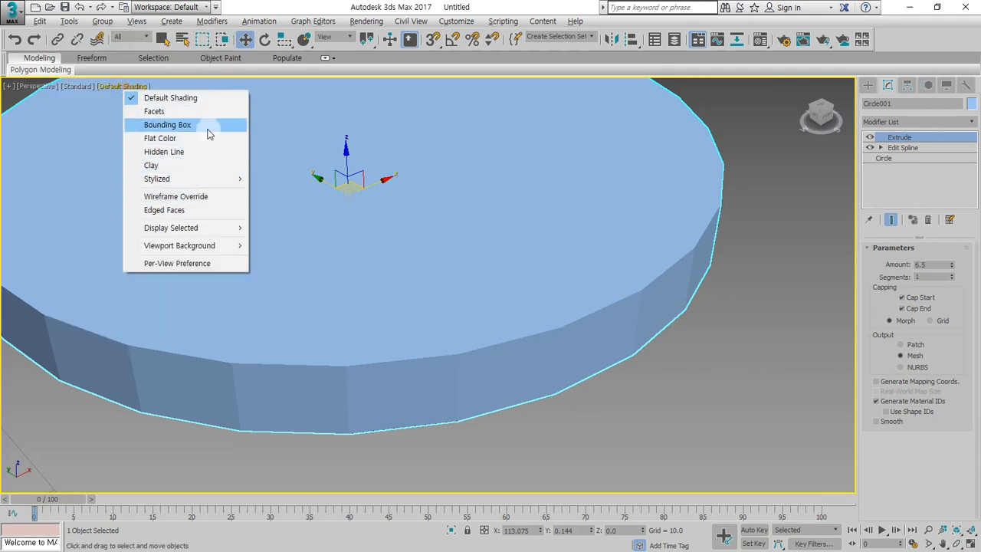
{"action": "left_click", "coordinate": [201, 210]}
{"action": "middle_click_drag", "start_coordinate": [538, 394], "coordinate": [544, 364], "text": "alt"}
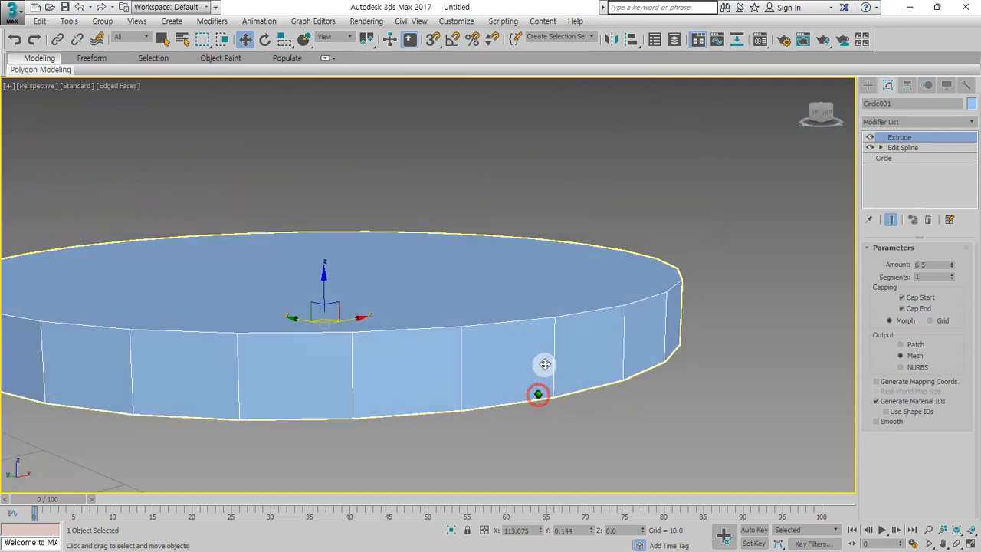
{"action": "left_click_drag", "start_coordinate": [448, 334], "coordinate": [449, 400]}
{"action": "left_click_drag", "start_coordinate": [531, 333], "coordinate": [537, 387]}
{"action": "left_click_drag", "start_coordinate": [610, 319], "coordinate": [604, 374]}
{"action": "key", "text": "Escape"}
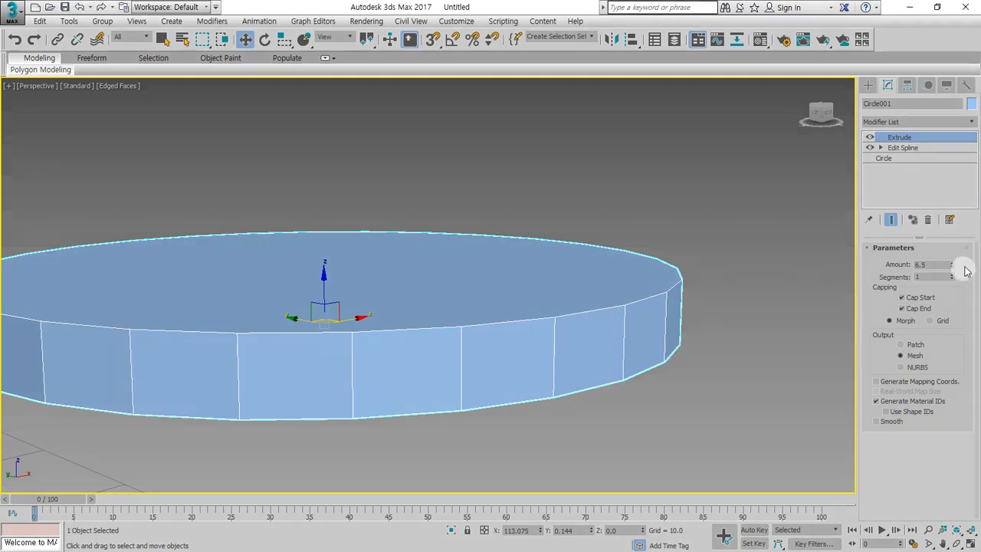
Step: Increase the circle's extrusion amount to 27.5
{"action": "left_click_drag", "start_coordinate": [952, 264], "coordinate": [953, 240]}
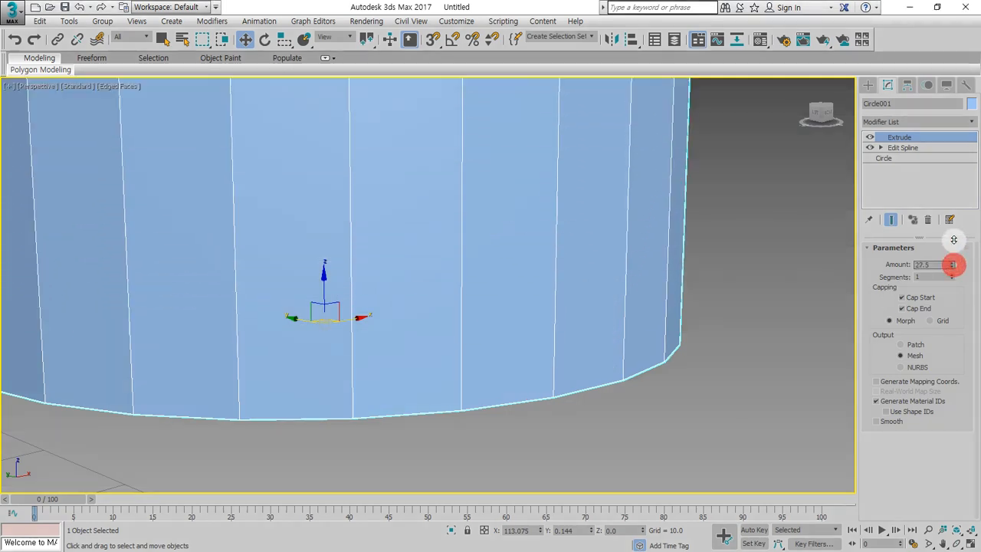
{"action": "middle_click_drag", "start_coordinate": [575, 212], "coordinate": [561, 263], "text": "alt"}
{"action": "scroll", "coordinate": [571, 244], "scroll_direction": "down", "scroll_amount": 6}
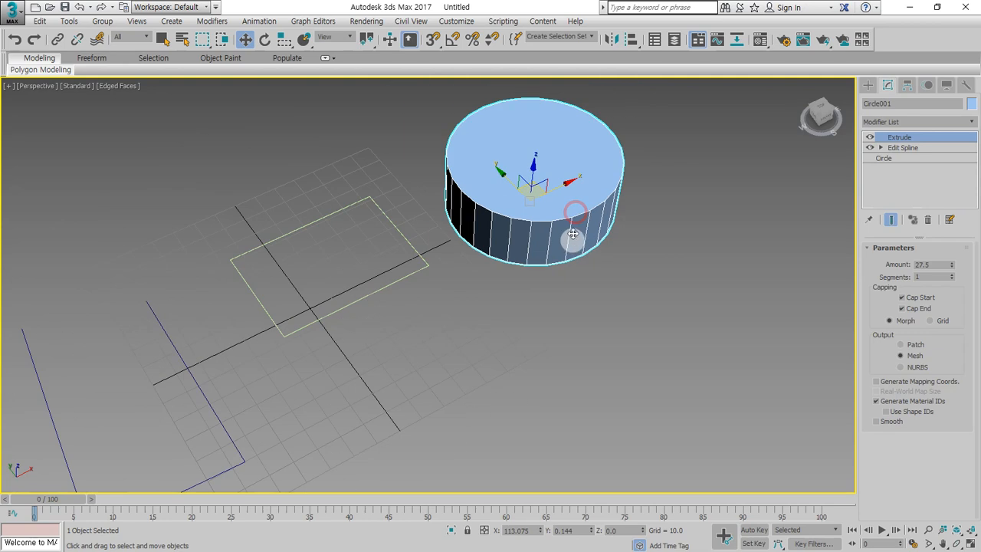
{"action": "scroll", "coordinate": [573, 207], "scroll_direction": "up", "scroll_amount": 3}
{"action": "key", "text": "ctrl+2"}
{"action": "mouse_move", "coordinate": [429, 262]}
{"action": "left_mouse_down"}
{"action": "mouse_move", "coordinate": [406, 287]}
{"action": "mouse_move", "coordinate": [424, 275]}
{"action": "left_mouse_up"}
{"action": "mouse_move", "coordinate": [634, 282]}
{"action": "left_mouse_down"}
{"action": "mouse_move", "coordinate": [613, 256]}
{"action": "mouse_move", "coordinate": [613, 285]}
{"action": "left_mouse_up"}
{"action": "left_click_drag", "start_coordinate": [613, 254], "coordinate": [646, 247]}
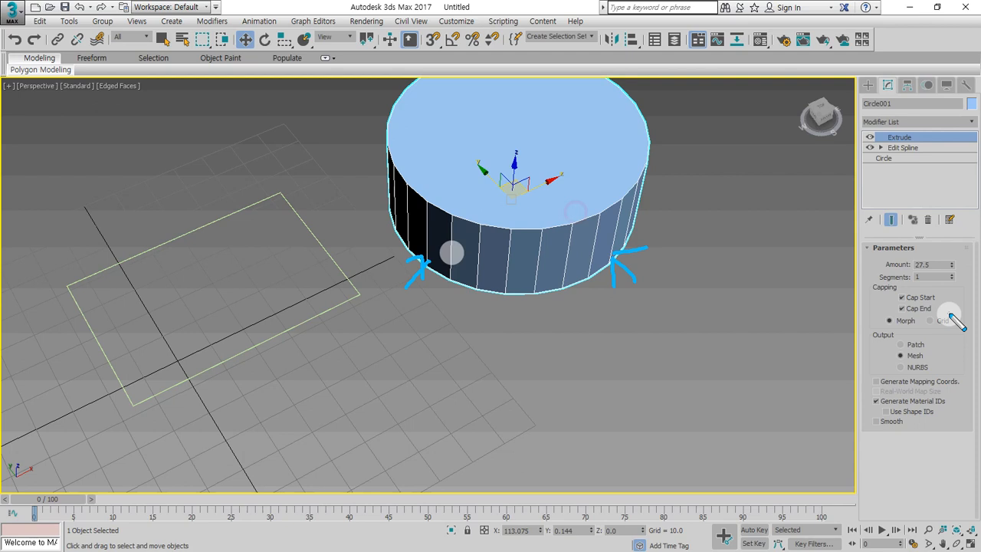
{"action": "key", "text": "Escape"}
Step: Toggle the extrusion's Smooth option on and off again, and look through the circle's Edit Spline settings
{"action": "left_click", "coordinate": [892, 423]}
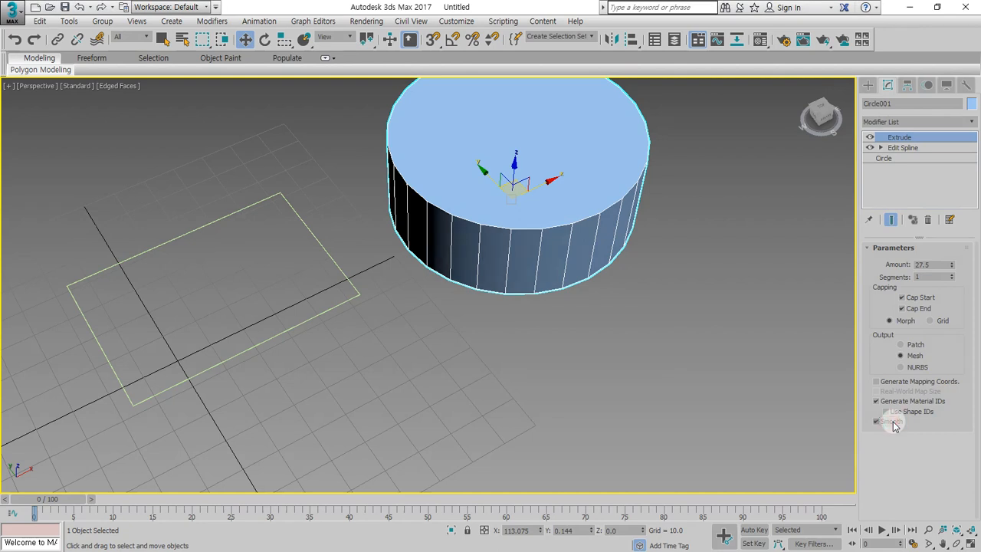
{"action": "left_click", "coordinate": [892, 423]}
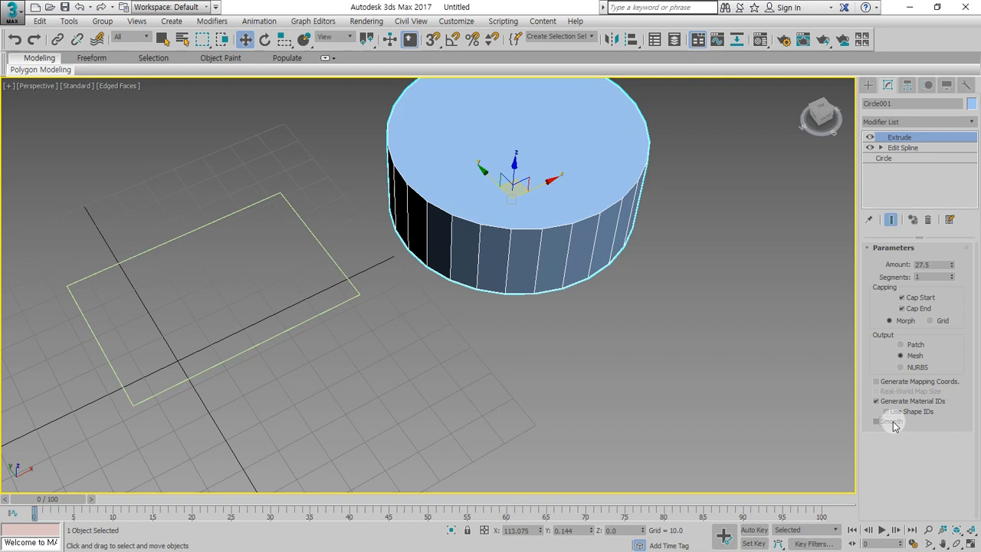
{"action": "left_click", "coordinate": [890, 148]}
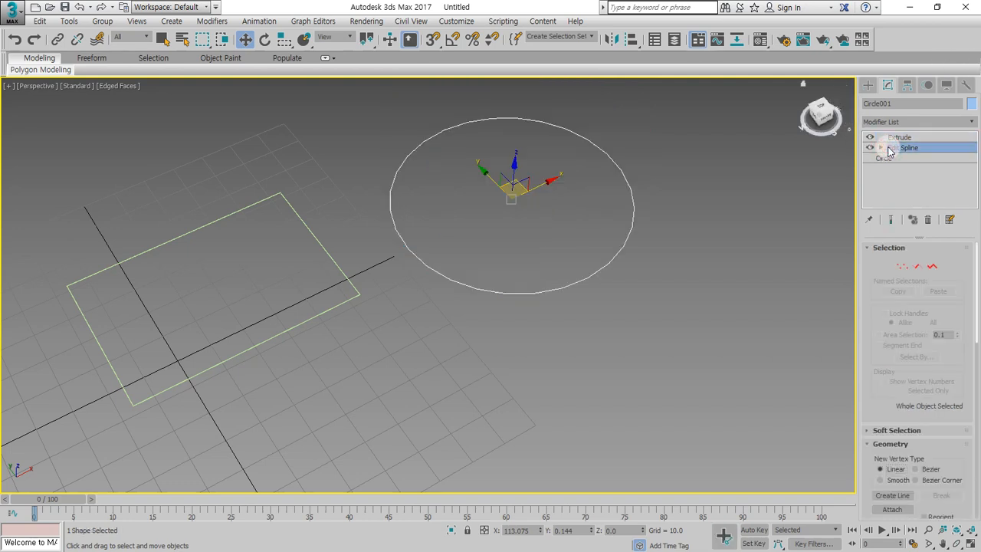
{"action": "scroll", "coordinate": [890, 368], "scroll_direction": "down", "scroll_amount": 3}
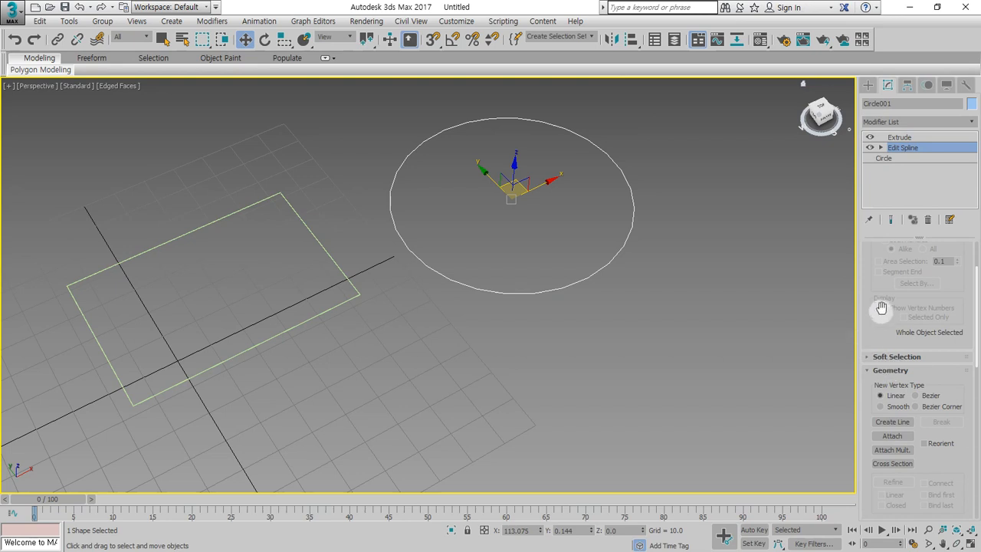
{"action": "scroll", "coordinate": [885, 302], "scroll_direction": "up", "scroll_amount": 3}
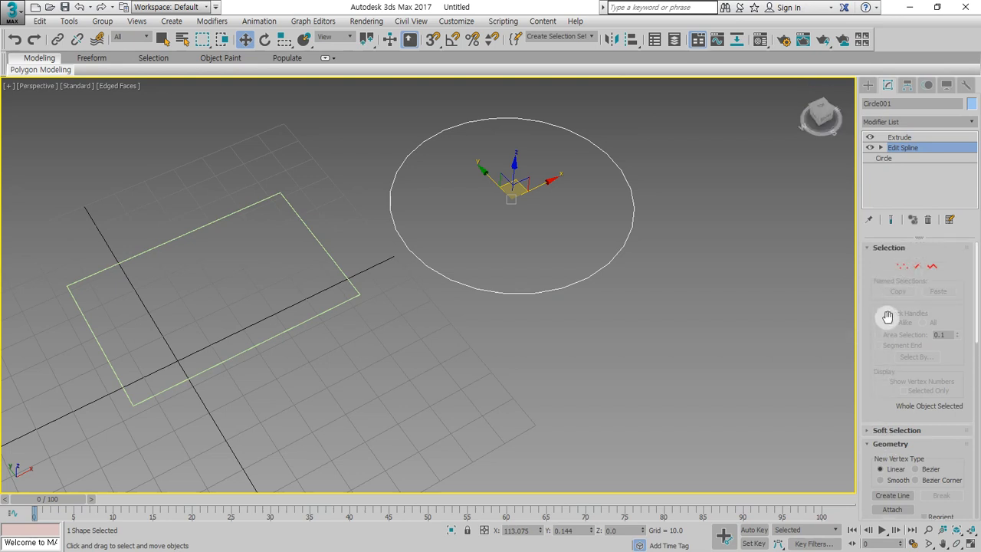
Step: Select the blue open line and convert its corner vertex nearest the grid to Bezier
{"action": "left_click", "coordinate": [409, 337]}
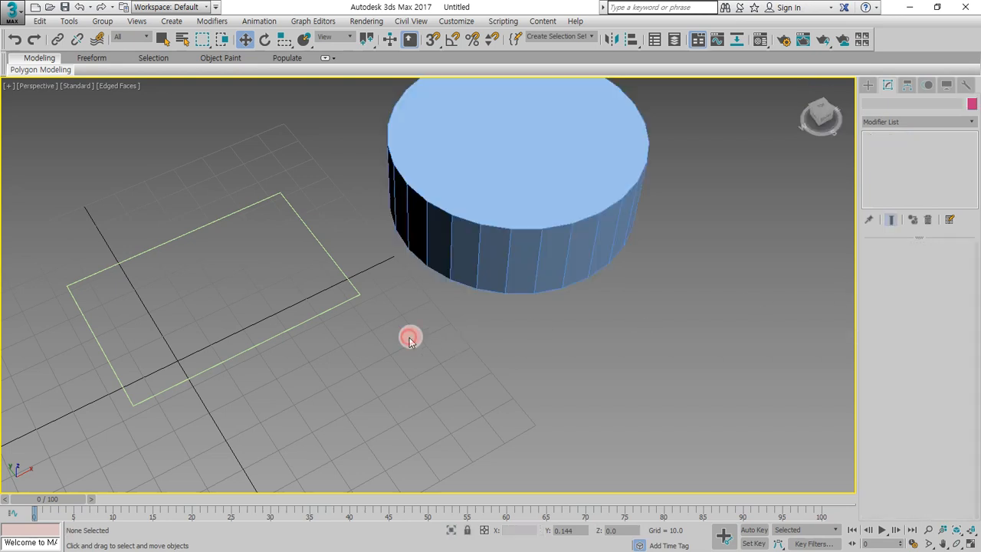
{"action": "scroll", "coordinate": [332, 339], "scroll_direction": "down", "scroll_amount": 4}
{"action": "middle_click_drag", "start_coordinate": [195, 330], "coordinate": [547, 219]}
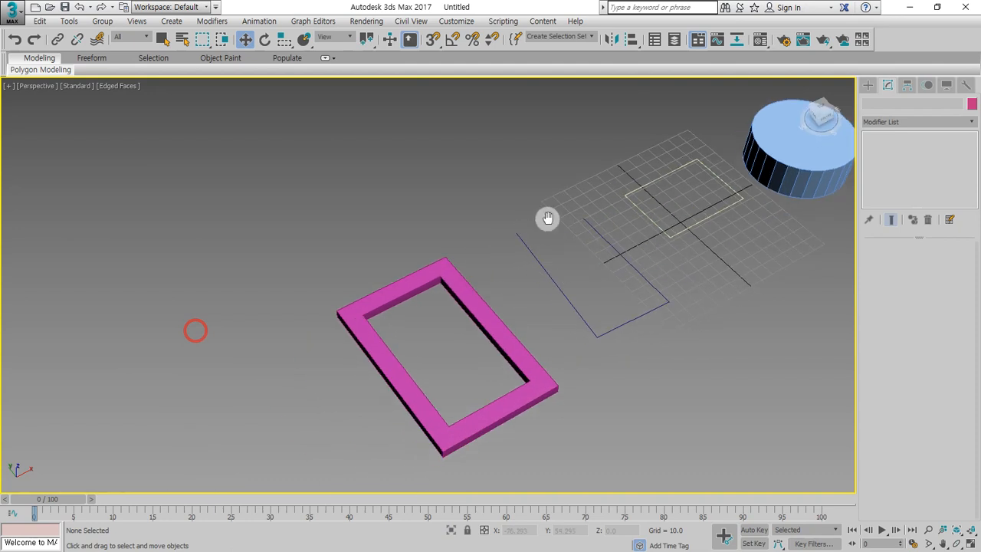
{"action": "left_click", "coordinate": [599, 332]}
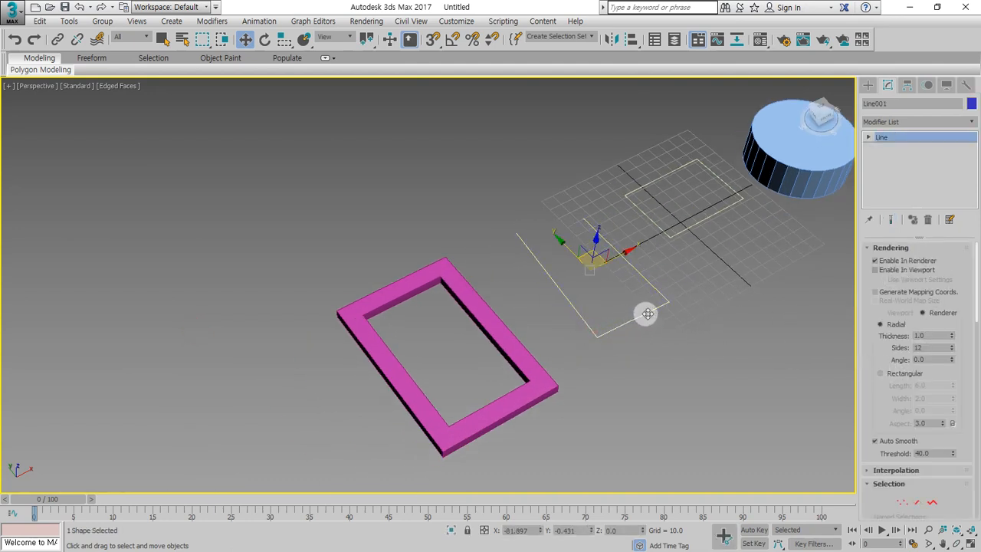
{"action": "key", "text": "1"}
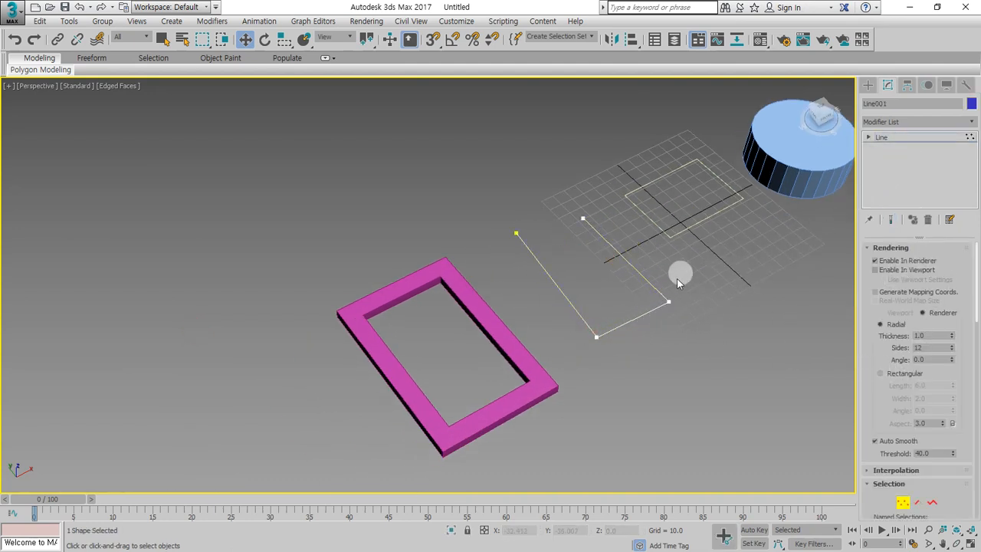
{"action": "left_click", "coordinate": [672, 301]}
{"action": "right_click", "coordinate": [671, 301]}
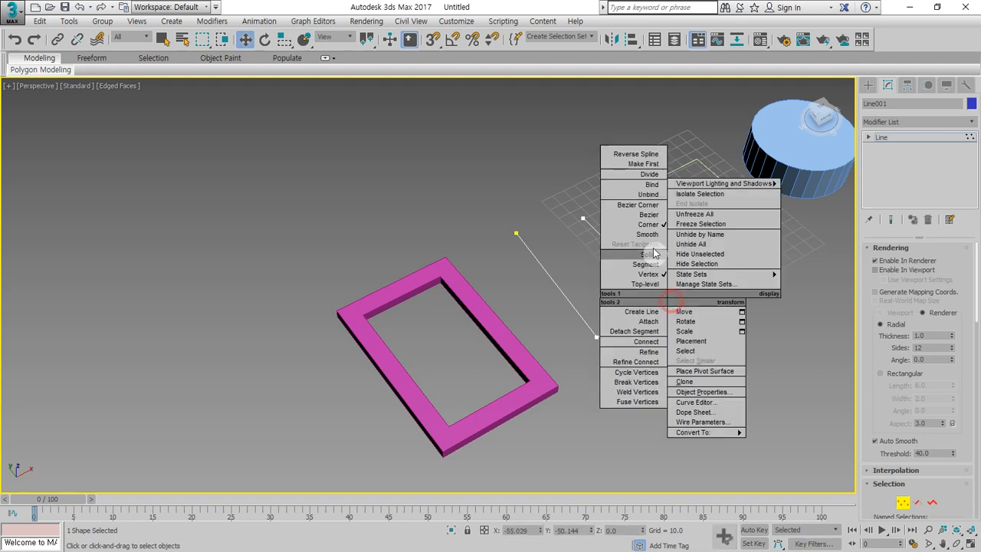
{"action": "left_click", "coordinate": [649, 224]}
Step: Pull the Bezier vertex's tangent handle outward to bend the line's adjoining segments into curves
{"action": "scroll", "coordinate": [648, 291], "scroll_direction": "up", "scroll_amount": 5}
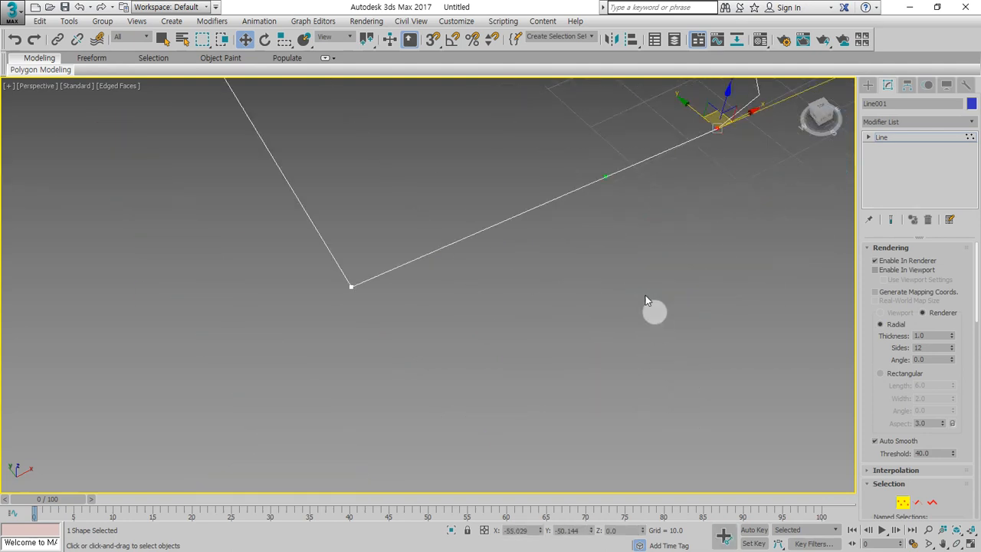
{"action": "left_click_drag", "start_coordinate": [605, 177], "coordinate": [701, 291]}
{"action": "scroll", "coordinate": [659, 231], "scroll_direction": "down", "scroll_amount": 3}
{"action": "middle_click_drag", "start_coordinate": [657, 228], "coordinate": [532, 245]}
{"action": "scroll", "coordinate": [532, 245], "scroll_direction": "up", "scroll_amount": 2}
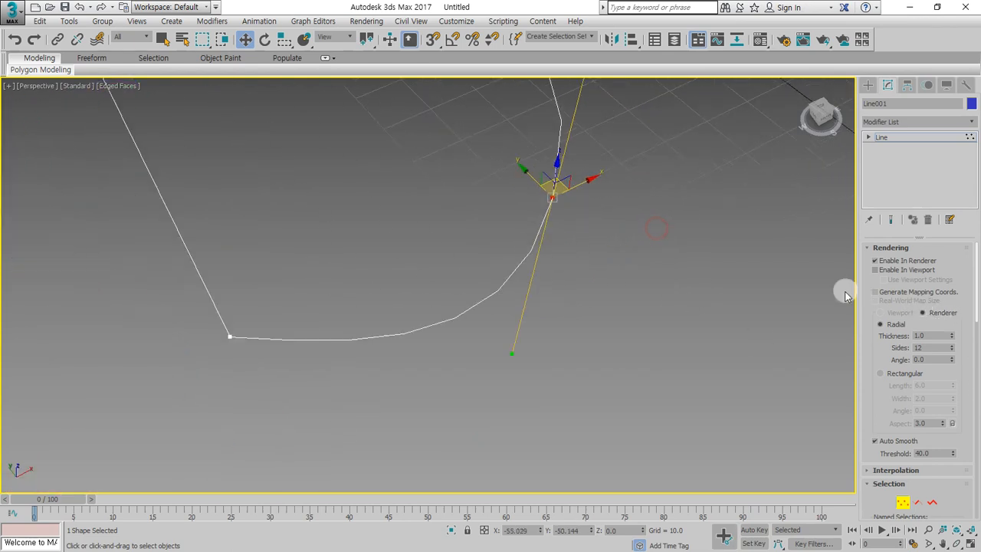
Step: Turn on Enable In Viewport for the curved line to show its radial thickness
{"action": "scroll", "coordinate": [847, 293], "scroll_direction": "up", "scroll_amount": 3}
{"action": "left_click", "coordinate": [878, 270]}
{"action": "scroll", "coordinate": [263, 318], "scroll_direction": "down", "scroll_amount": 4}
{"action": "middle_click_drag", "start_coordinate": [263, 317], "coordinate": [381, 315]}
{"action": "scroll", "coordinate": [381, 315], "scroll_direction": "up", "scroll_amount": 3}
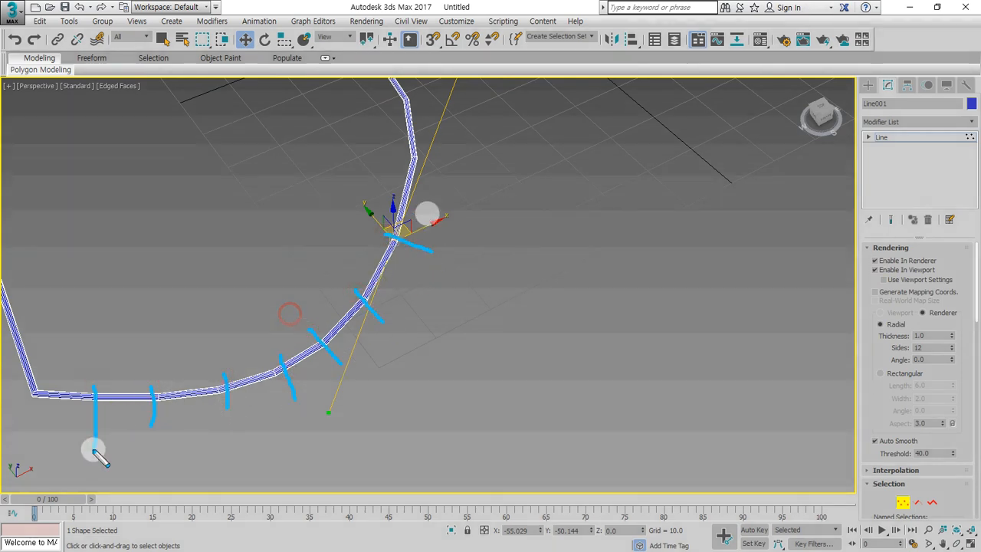
Step: Expand the line's Interpolation settings and reduce Steps to 2
{"action": "scroll", "coordinate": [868, 296], "scroll_direction": "down", "scroll_amount": 5}
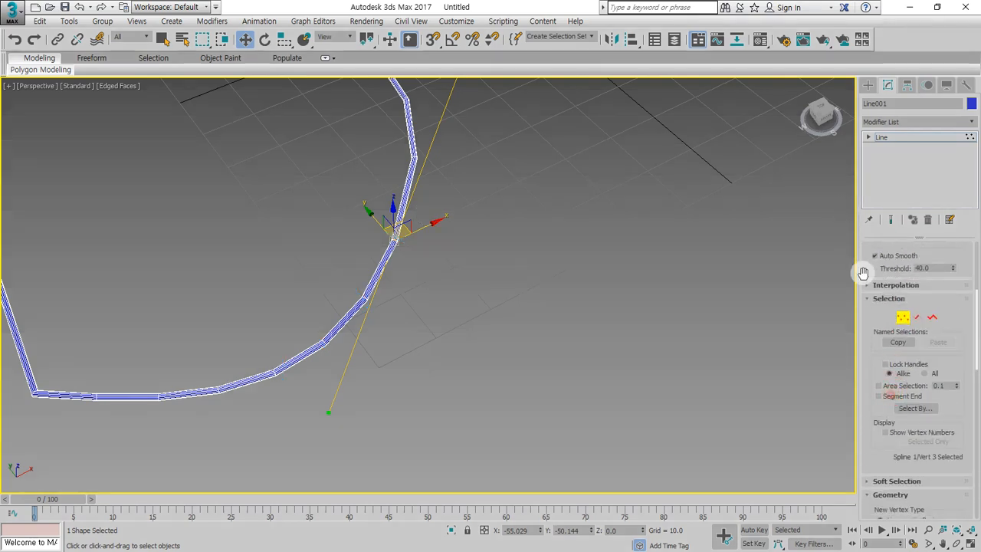
{"action": "left_click", "coordinate": [866, 288]}
{"action": "mouse_move", "coordinate": [939, 323]}
{"action": "left_mouse_down"}
{"action": "mouse_move", "coordinate": [867, 273]}
{"action": "mouse_move", "coordinate": [920, 324]}
{"action": "left_mouse_up"}
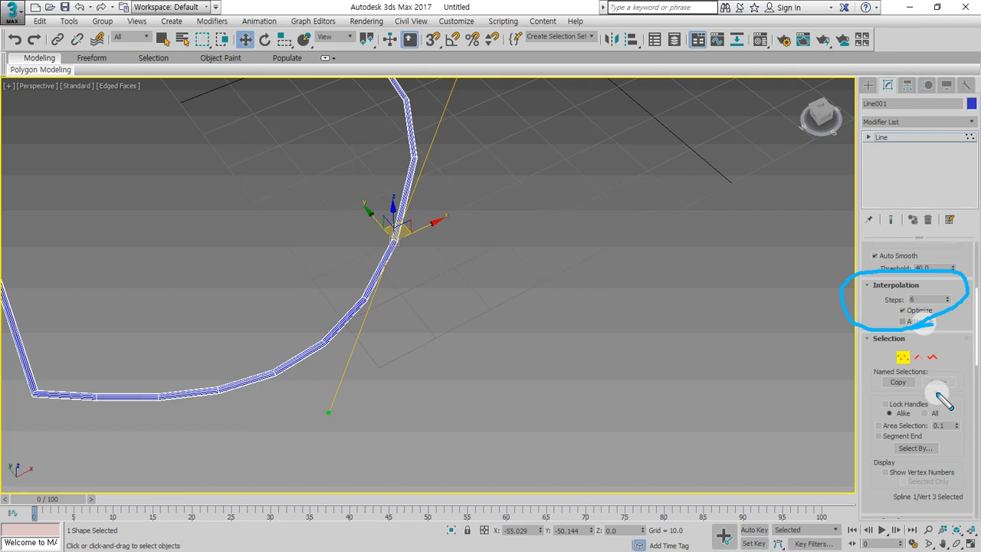
{"action": "left_click", "coordinate": [947, 302]}
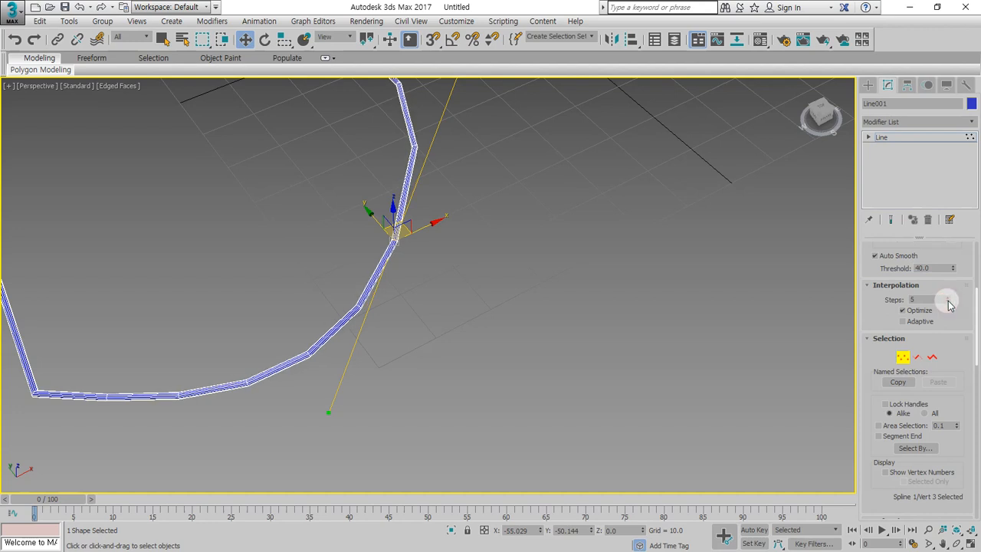
{"action": "left_click", "coordinate": [948, 303]}
{"action": "left_click", "coordinate": [947, 302]}
{"action": "left_click", "coordinate": [948, 302]}
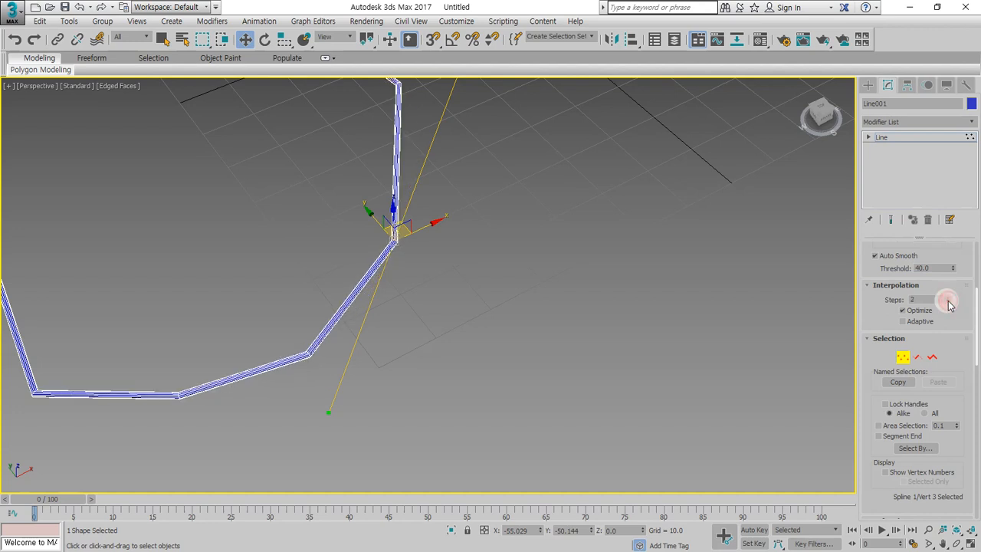
{"action": "mouse_move", "coordinate": [391, 238]}
{"action": "left_mouse_down"}
{"action": "mouse_move", "coordinate": [259, 351]}
{"action": "mouse_move", "coordinate": [114, 372]}
{"action": "mouse_move", "coordinate": [35, 361]}
{"action": "left_mouse_up"}
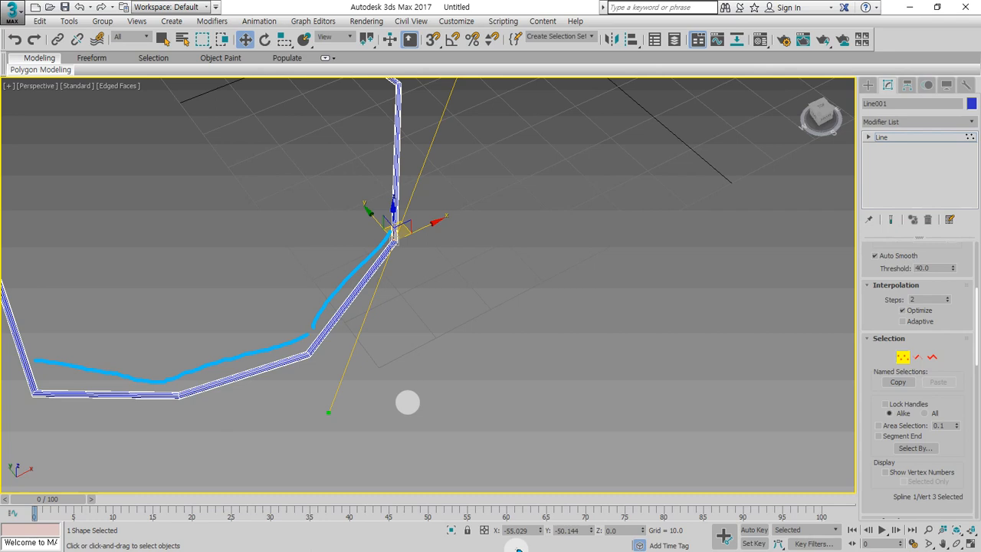
{"action": "key", "text": "Escape"}
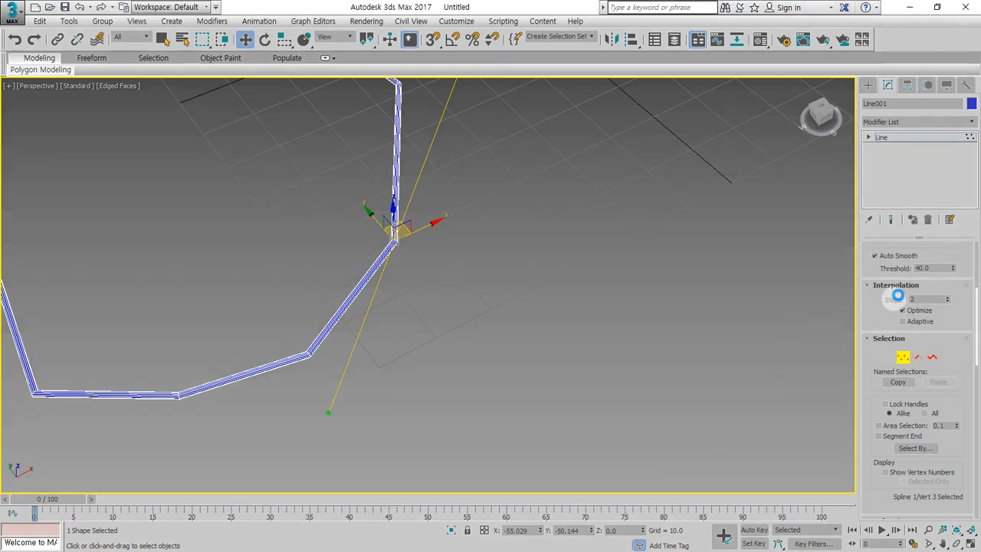
{"action": "key", "text": "ctrl+2"}
{"action": "left_click_drag", "start_coordinate": [925, 287], "coordinate": [950, 287]}
{"action": "key", "text": "Escape"}
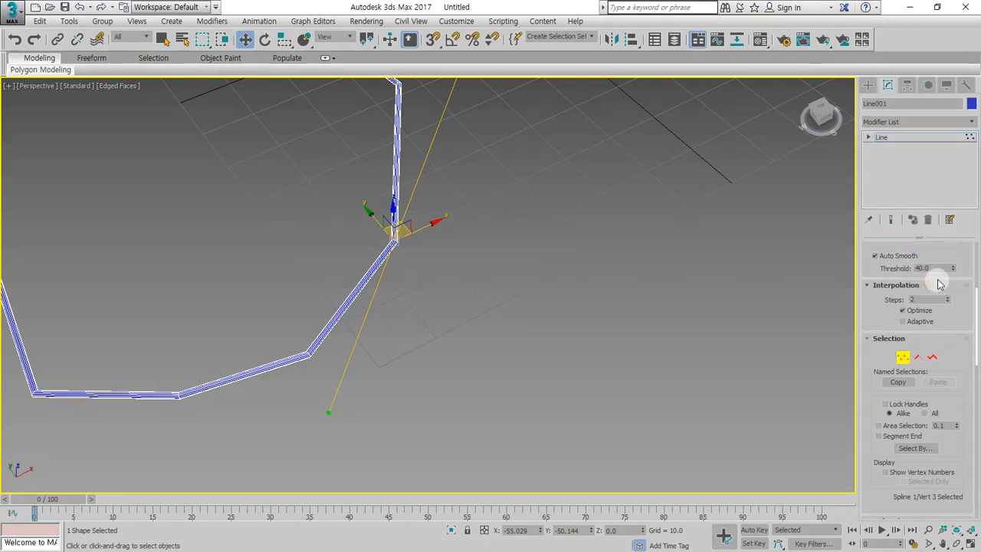
Step: Raise the curved line's interpolation Steps to 4 and finally to 6
{"action": "left_click", "coordinate": [940, 271]}
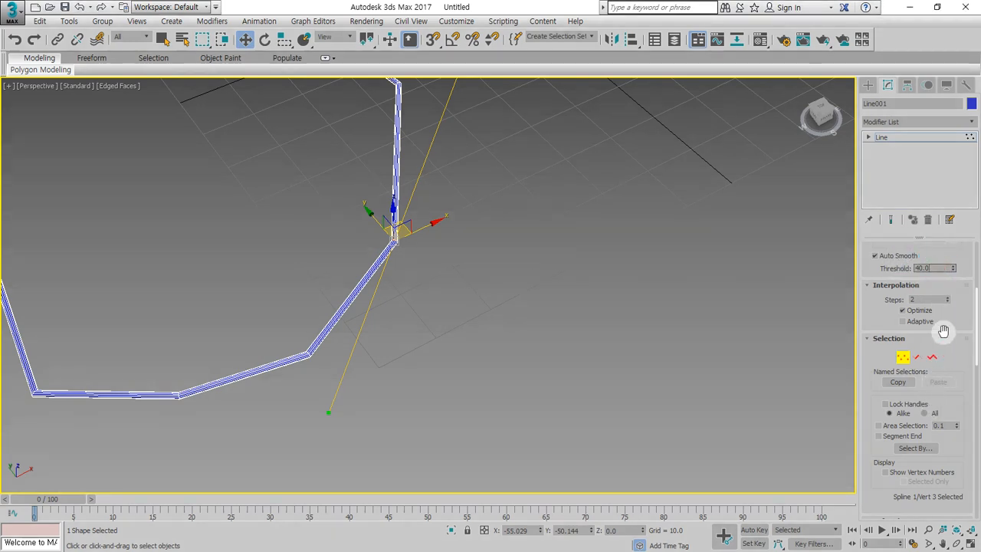
{"action": "left_click", "coordinate": [920, 299]}
{"action": "left_click_drag", "start_coordinate": [896, 298], "coordinate": [880, 298]}
{"action": "type", "text": "4"}
{"action": "key", "text": "Return"}
{"action": "left_click", "coordinate": [923, 299]}
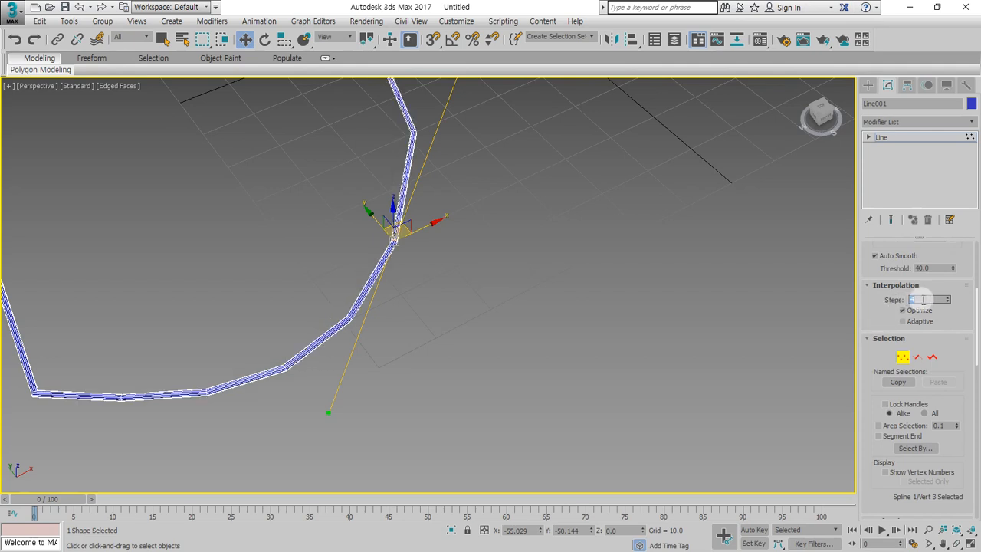
{"action": "key", "text": "Return"}
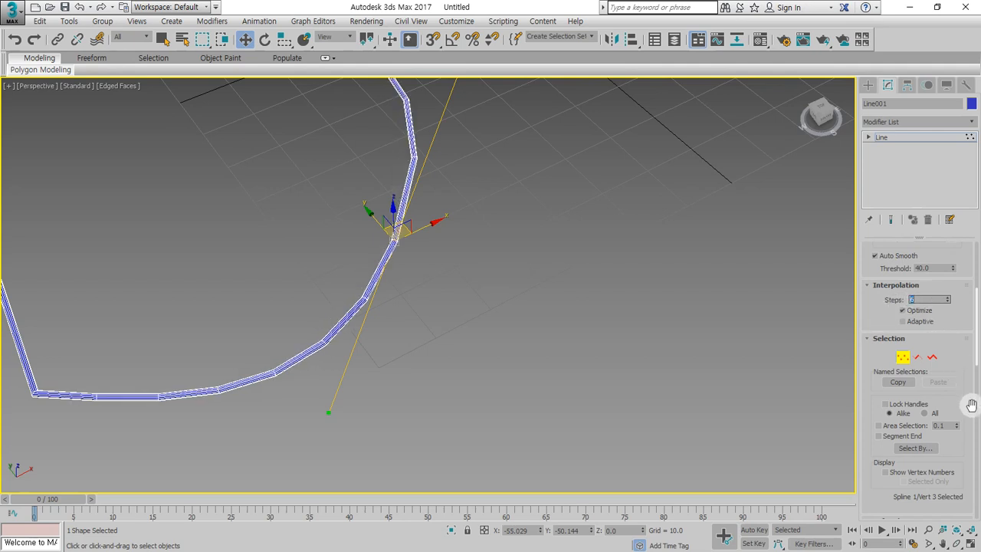
Step: Toggle the line's Optimize and Adaptive interpolation options to compare their effect on its segmentation, restoring Optimize on and Adaptive off
{"action": "left_click", "coordinate": [922, 313]}
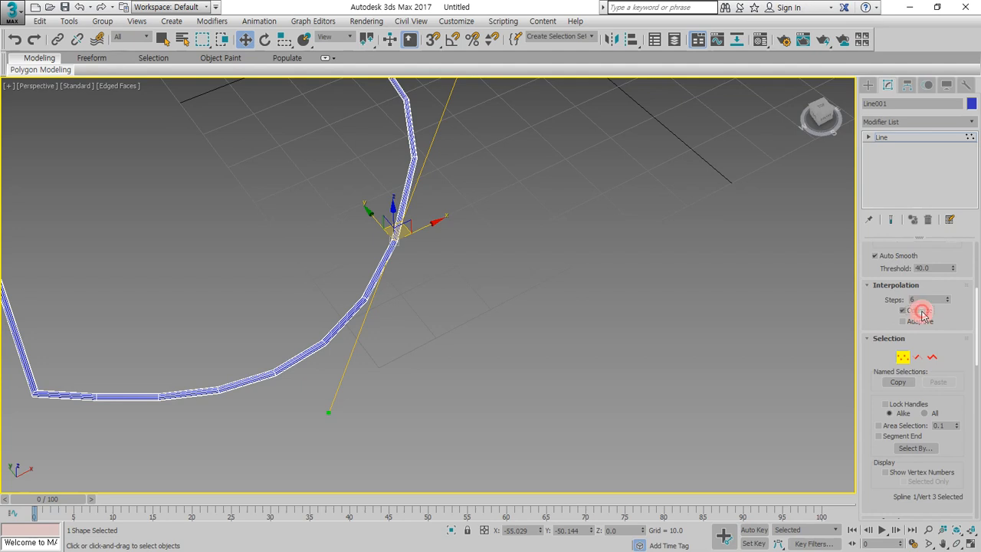
{"action": "left_click", "coordinate": [921, 311]}
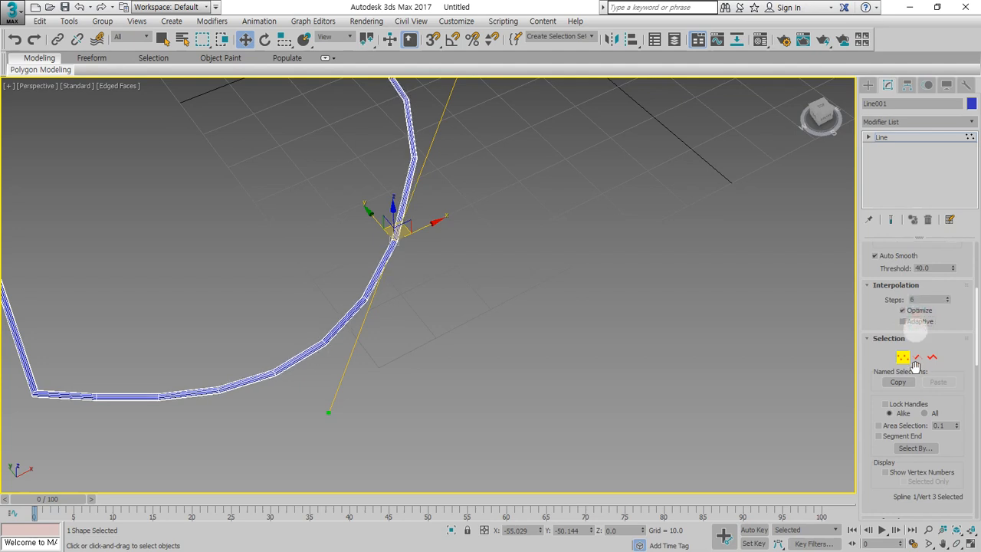
{"action": "left_click", "coordinate": [923, 322]}
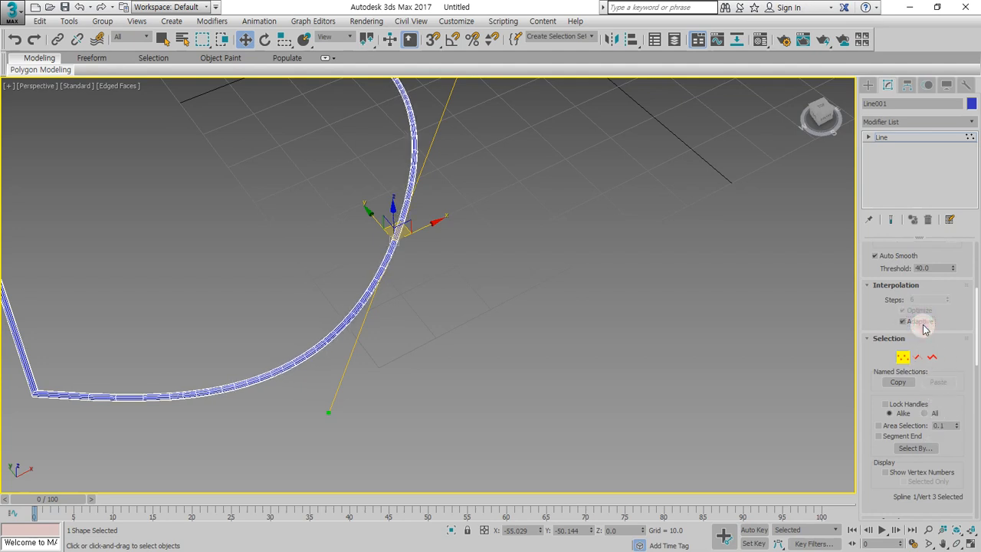
{"action": "left_click", "coordinate": [923, 322]}
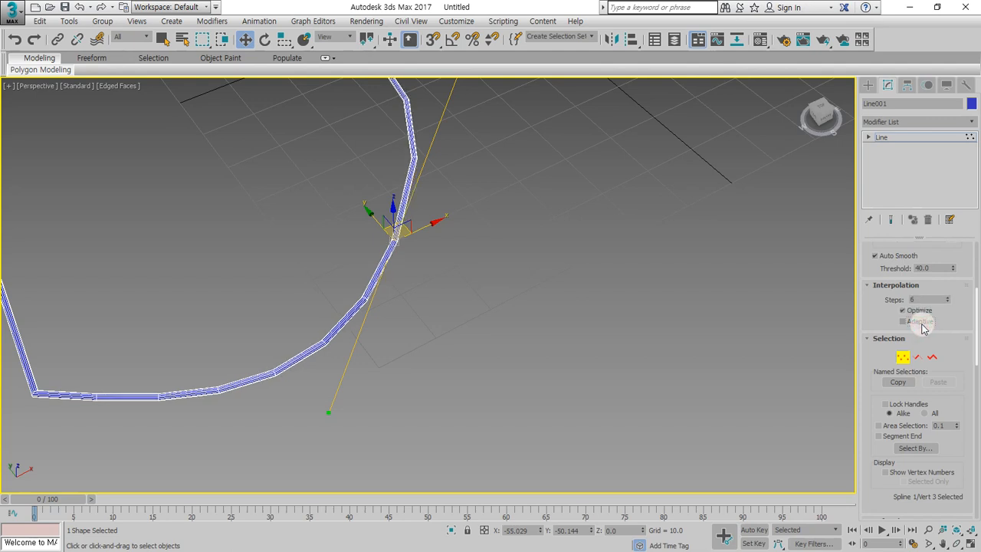
{"action": "left_click", "coordinate": [923, 323]}
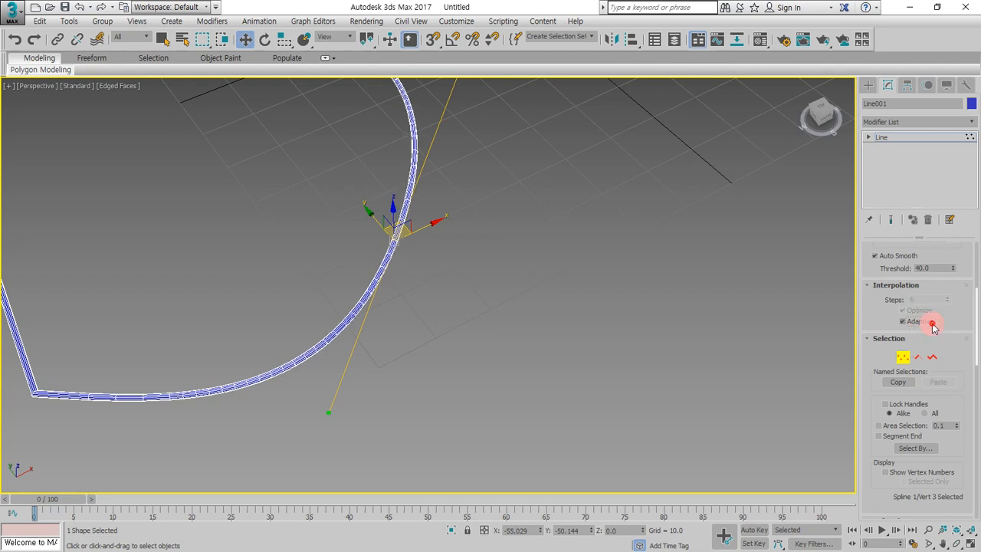
{"action": "left_click", "coordinate": [924, 322]}
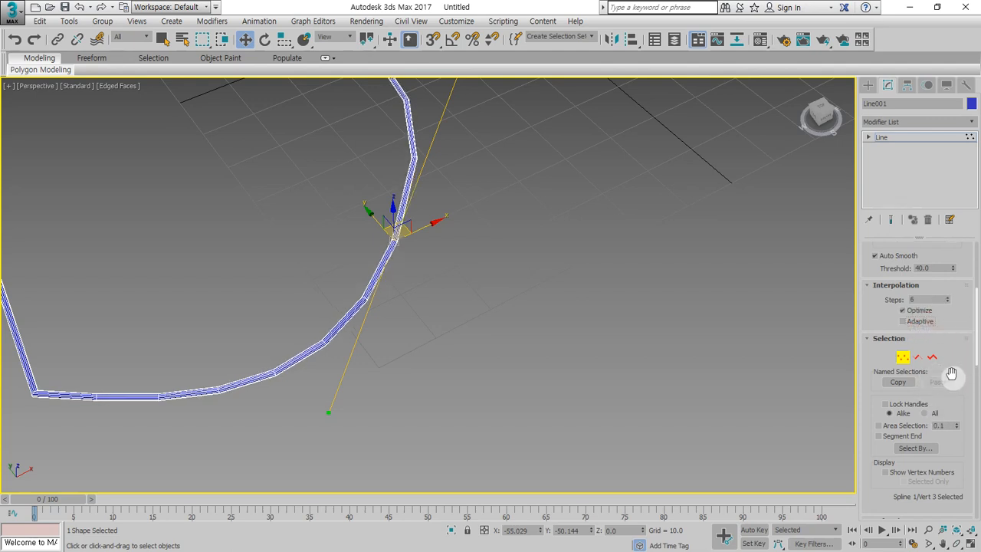
{"action": "left_click", "coordinate": [925, 311]}
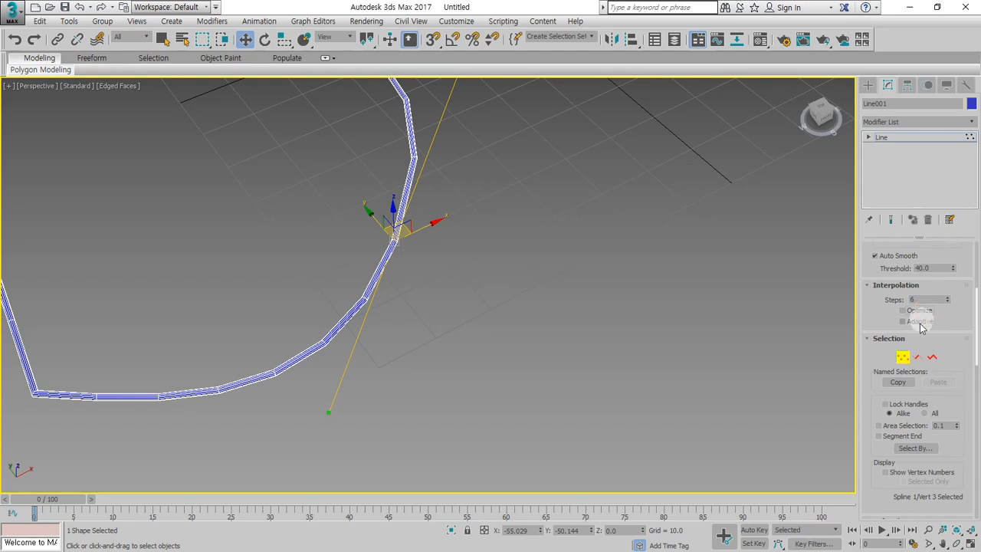
{"action": "left_click", "coordinate": [924, 312]}
{"action": "left_click", "coordinate": [922, 322]}
{"action": "left_click", "coordinate": [922, 322]}
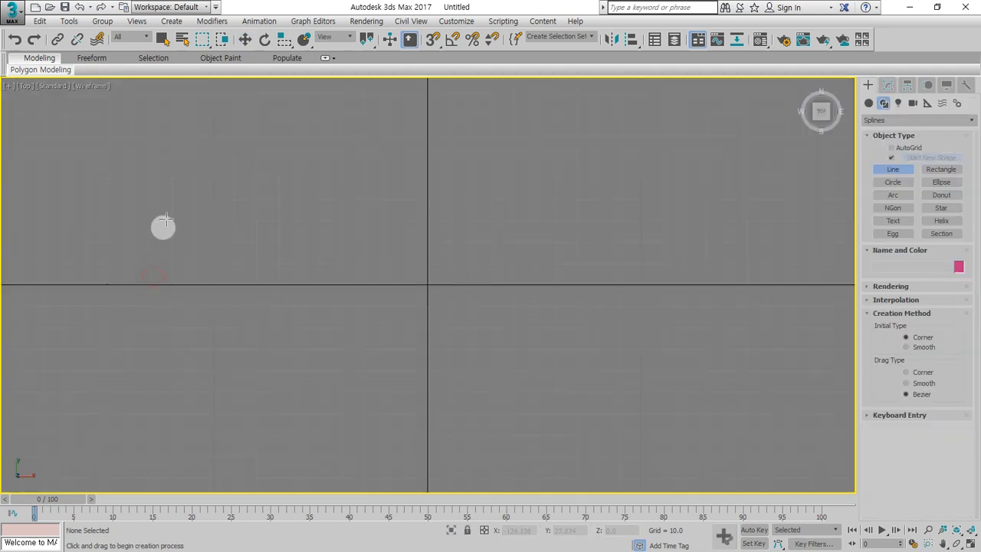
Step: Draw an open line in the Top view with straight corner segments on both sides of a curved Bezier arch
{"action": "left_click", "coordinate": [171, 207]}
{"action": "left_click", "coordinate": [157, 441]}
{"action": "left_click", "coordinate": [334, 445]}
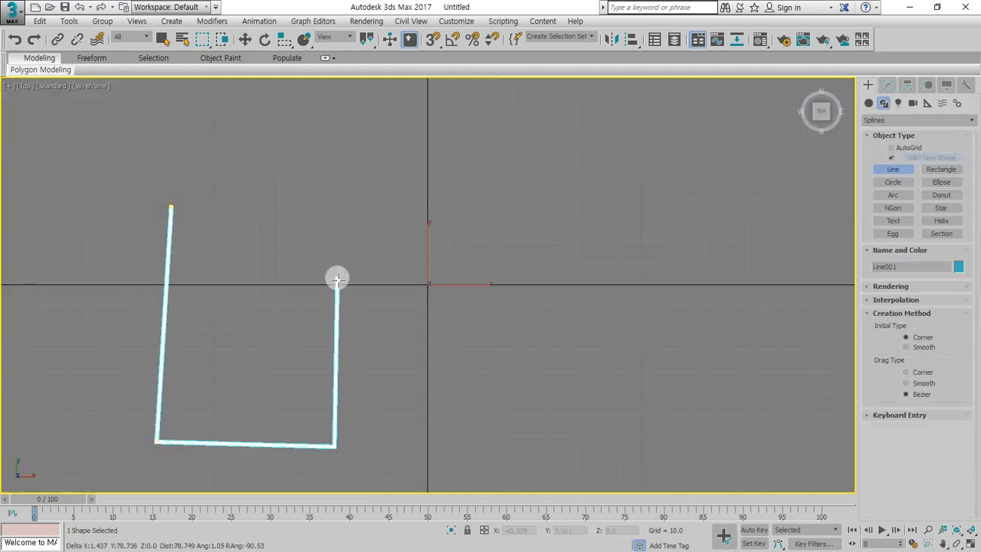
{"action": "left_click_drag", "start_coordinate": [327, 297], "coordinate": [348, 253]}
{"action": "left_click_drag", "start_coordinate": [457, 203], "coordinate": [521, 223]}
{"action": "left_click", "coordinate": [580, 439]}
{"action": "left_click", "coordinate": [737, 441]}
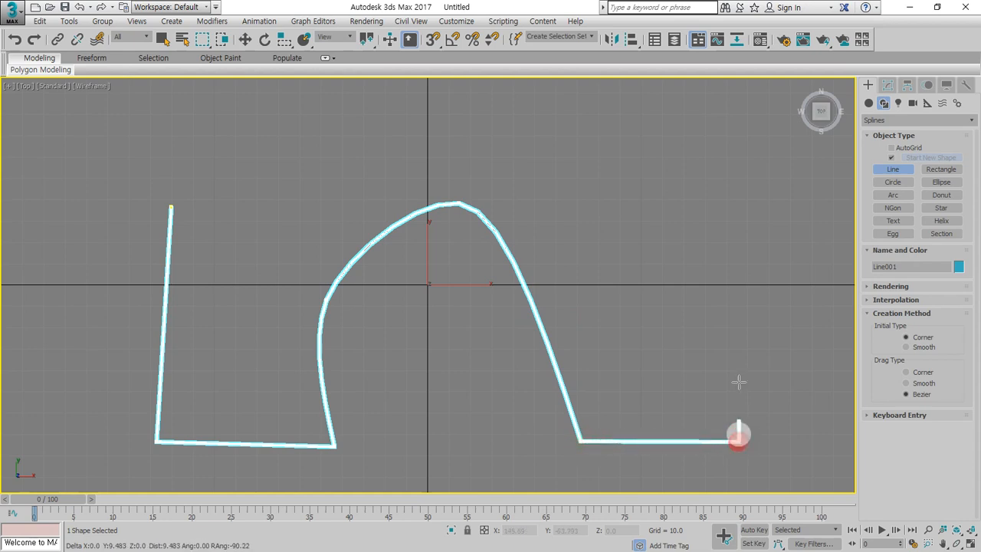
{"action": "right_click", "coordinate": [707, 258]}
Step: Expand the new line's sub-object levels in the modifier stack and activate Vertex, Segment and Spline in turn, returning to Vertex
{"action": "left_click", "coordinate": [887, 85]}
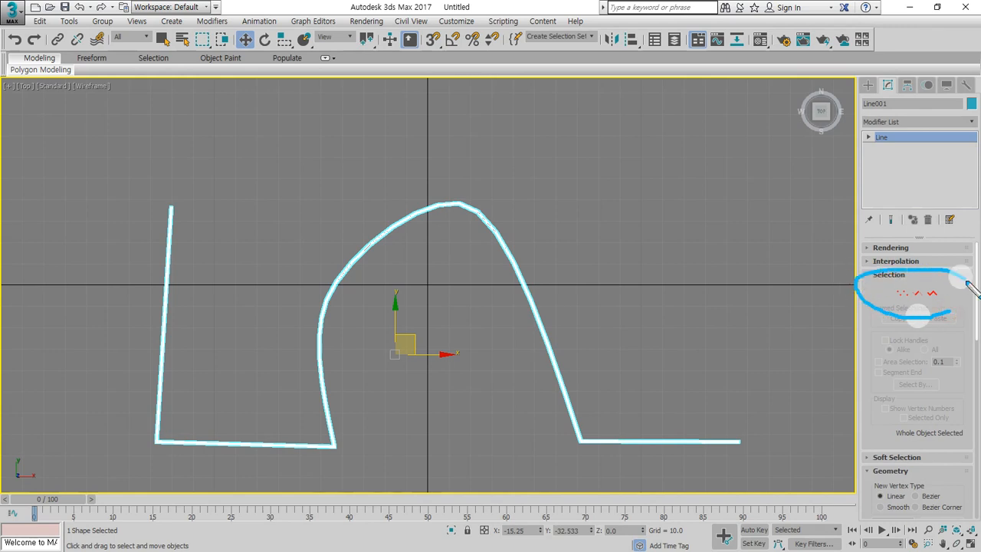
{"action": "left_click", "coordinate": [868, 137]}
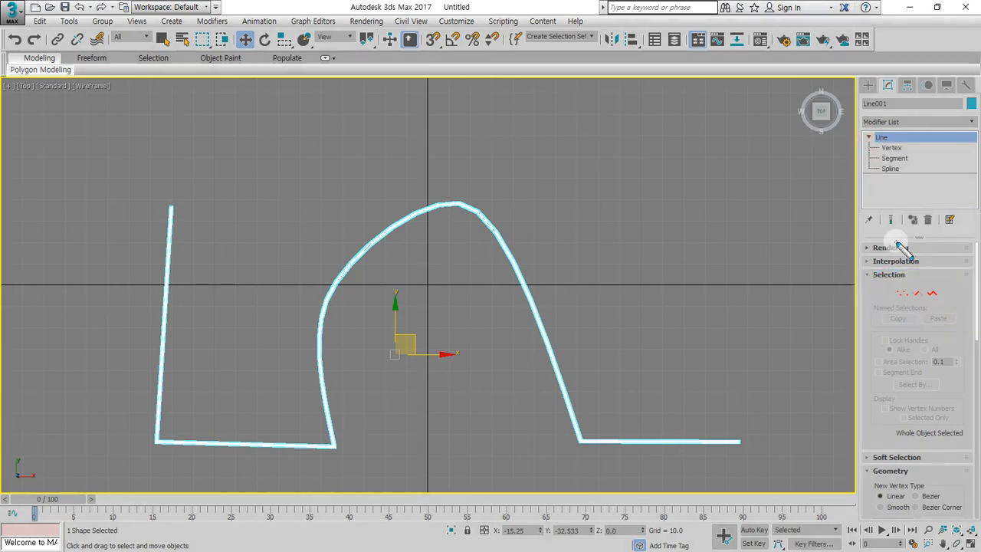
{"action": "mouse_move", "coordinate": [920, 187]}
{"action": "left_mouse_down"}
{"action": "mouse_move", "coordinate": [888, 190]}
{"action": "mouse_move", "coordinate": [939, 138]}
{"action": "mouse_move", "coordinate": [909, 194]}
{"action": "left_mouse_up"}
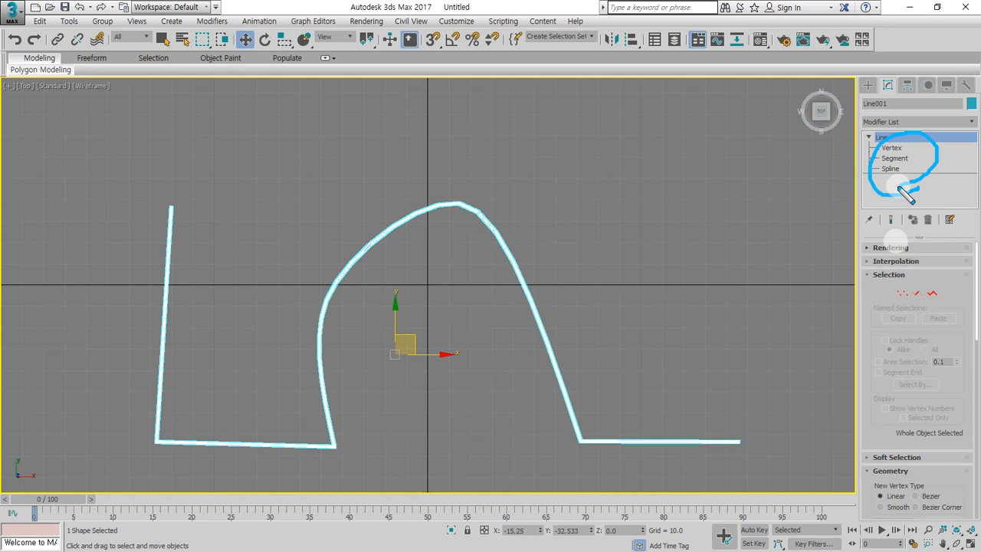
{"action": "left_click", "coordinate": [893, 148]}
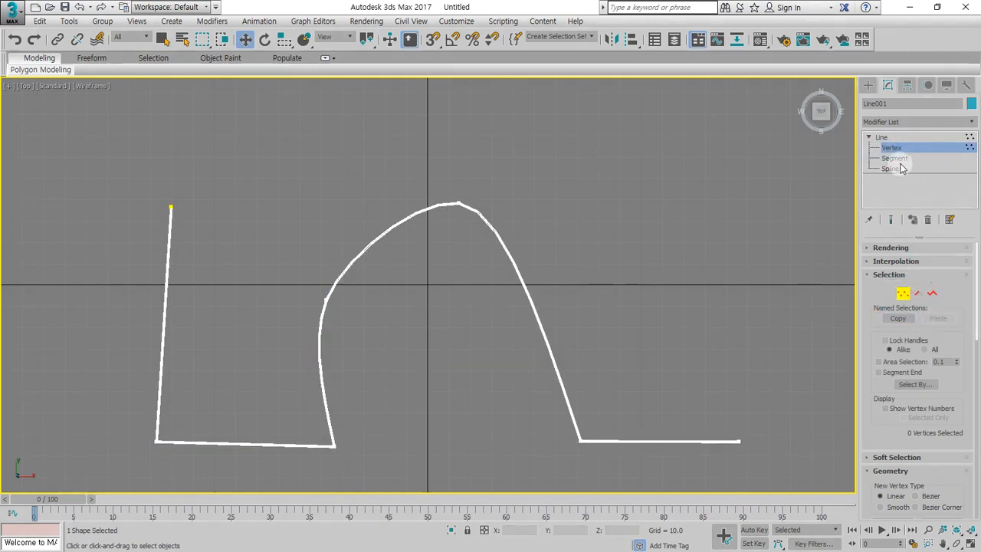
{"action": "left_click", "coordinate": [893, 158]}
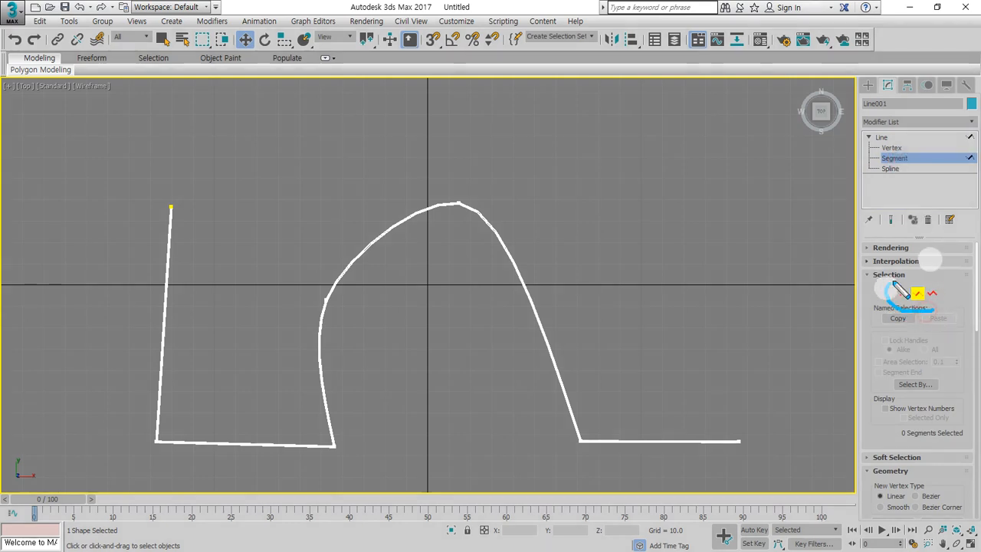
{"action": "left_click", "coordinate": [891, 168]}
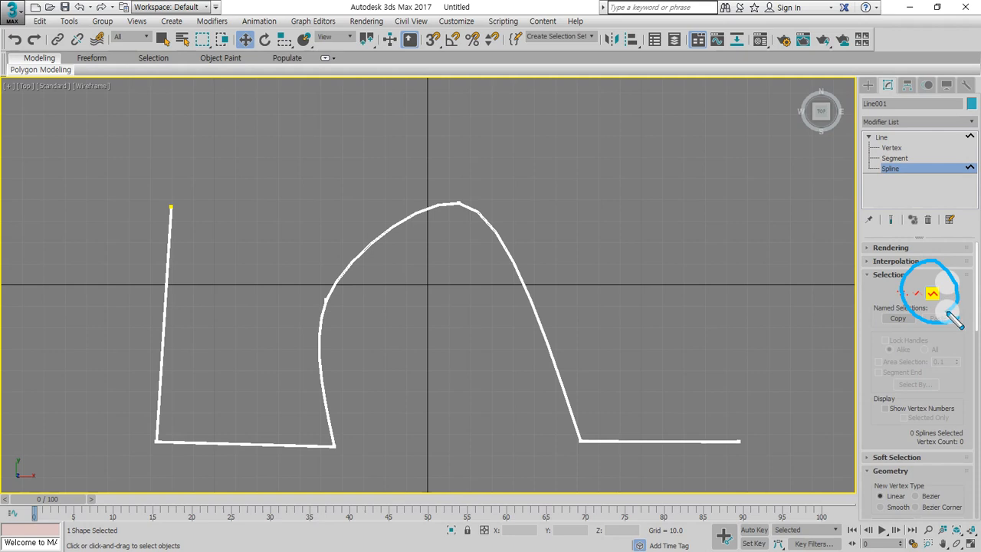
{"action": "left_click", "coordinate": [901, 295]}
{"action": "left_click_drag", "start_coordinate": [885, 305], "coordinate": [916, 318]}
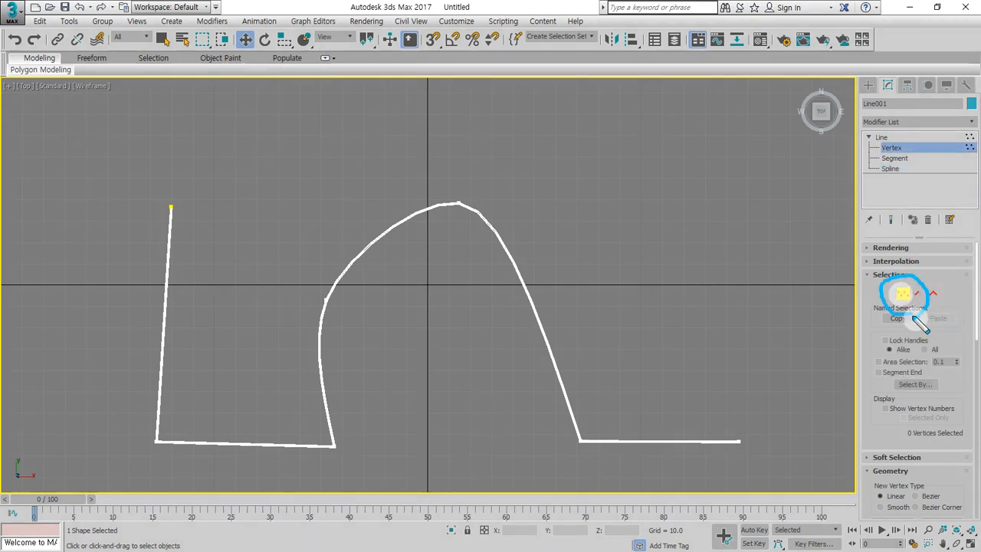
{"action": "mouse_move", "coordinate": [906, 153]}
{"action": "left_mouse_down"}
{"action": "mouse_move", "coordinate": [887, 128]}
{"action": "mouse_move", "coordinate": [917, 159]}
{"action": "mouse_move", "coordinate": [869, 182]}
{"action": "mouse_move", "coordinate": [937, 150]}
{"action": "mouse_move", "coordinate": [896, 200]}
{"action": "left_mouse_up"}
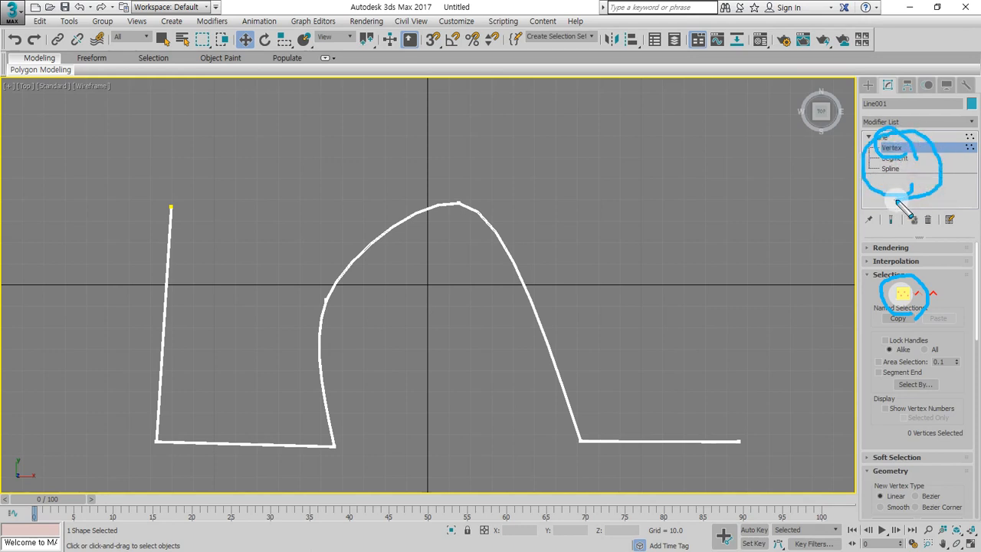
Step: Cycle the line repeatedly through its Vertex, Segment and Spline levels, ending at the whole-object level
{"action": "key", "text": "Escape"}
{"action": "key", "text": "1"}
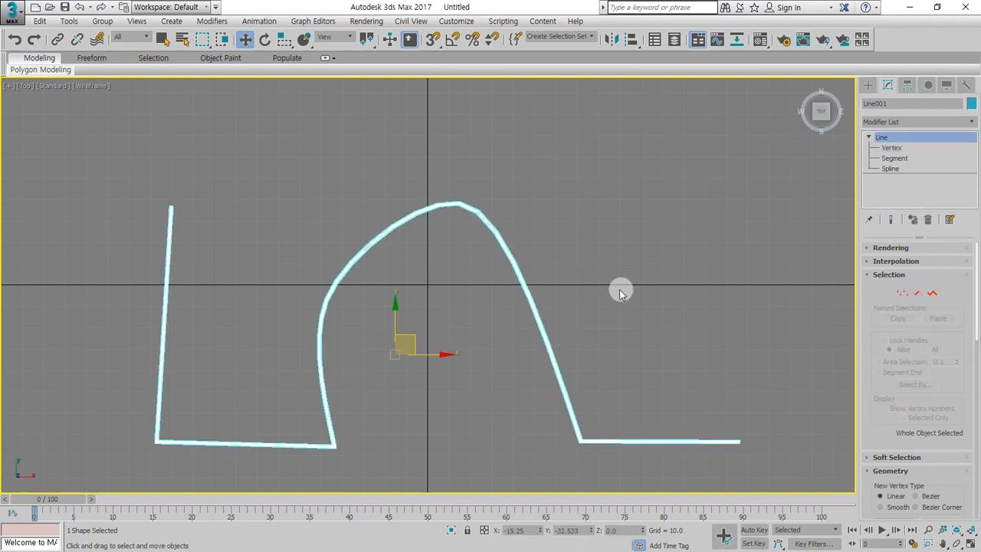
{"action": "key", "text": "2"}
{"action": "key", "text": "3"}
{"action": "key", "text": "3"}
{"action": "key", "text": "1"}
{"action": "key", "text": "2"}
{"action": "key", "text": "3"}
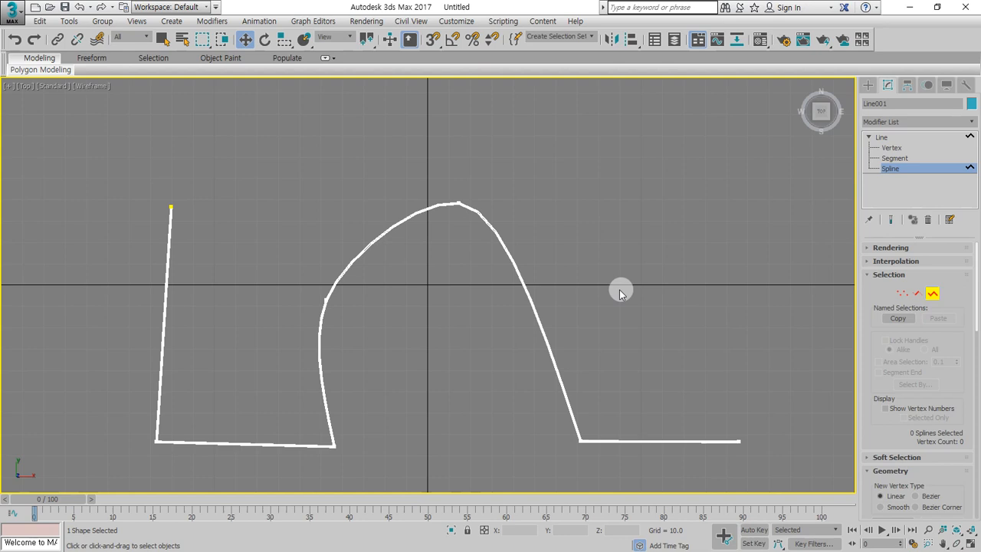
{"action": "key", "text": "1"}
{"action": "key", "text": "2"}
{"action": "key", "text": "3"}
{"action": "key", "text": "1"}
{"action": "key", "text": "3"}
{"action": "key", "text": "3"}
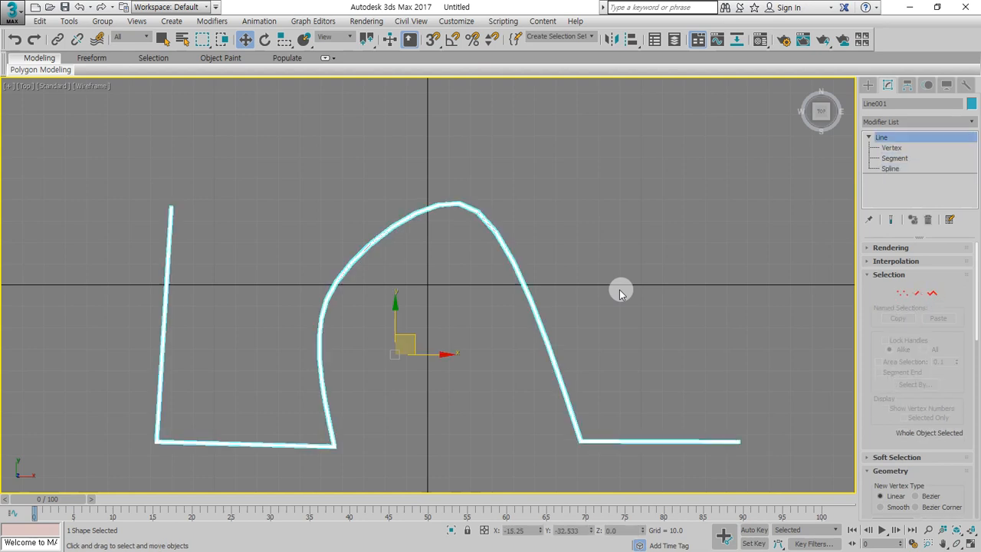
Step: Toggle the line's Vertex level on and off several times, leaving Vertex active
{"action": "key", "text": "1"}
{"action": "key", "text": "1"}
{"action": "key", "text": "1"}
{"action": "key", "text": "1"}
{"action": "key", "text": "1"}
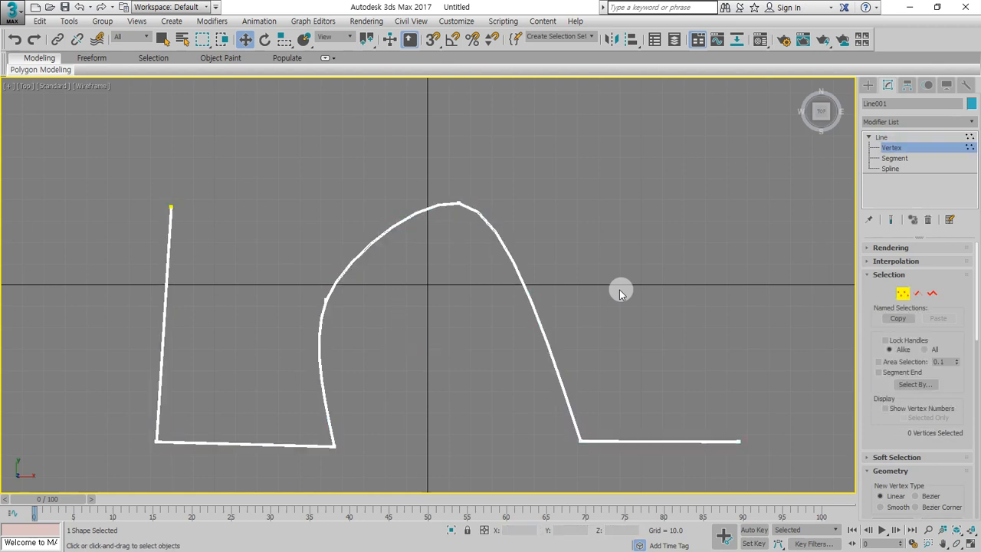
{"action": "key", "text": "1"}
{"action": "key", "text": "1"}
{"action": "mouse_move", "coordinate": [941, 323]}
{"action": "left_mouse_down"}
{"action": "mouse_move", "coordinate": [871, 312]}
{"action": "mouse_move", "coordinate": [947, 310]}
{"action": "mouse_move", "coordinate": [922, 324]}
{"action": "left_mouse_up"}
{"action": "mouse_move", "coordinate": [912, 182]}
{"action": "left_mouse_down"}
{"action": "mouse_move", "coordinate": [878, 135]}
{"action": "mouse_move", "coordinate": [897, 193]}
{"action": "left_mouse_up"}
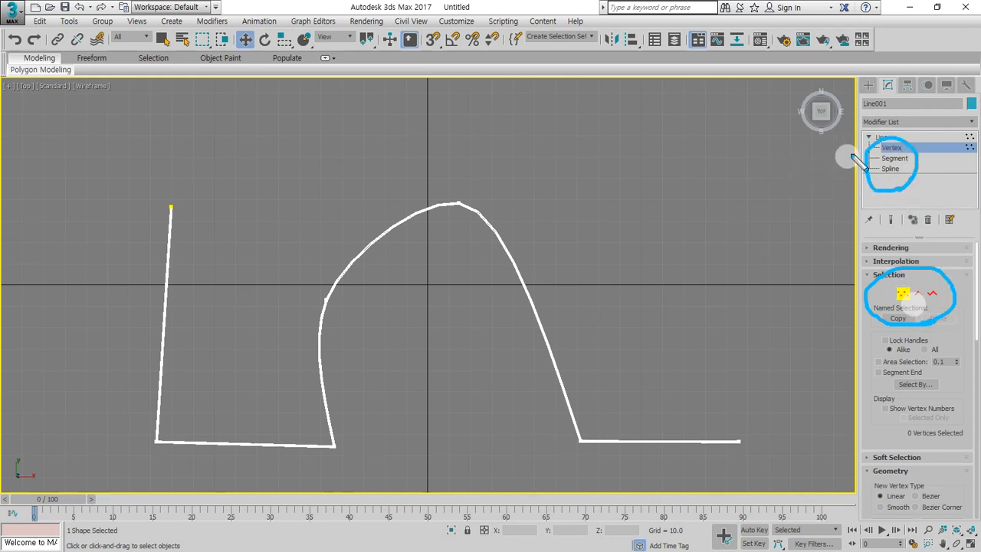
{"action": "left_click_drag", "start_coordinate": [866, 153], "coordinate": [760, 164]}
{"action": "mouse_move", "coordinate": [762, 145]}
{"action": "left_mouse_down"}
{"action": "mouse_move", "coordinate": [752, 157]}
{"action": "mouse_move", "coordinate": [757, 180]}
{"action": "left_mouse_up"}
{"action": "mouse_move", "coordinate": [593, 126]}
{"action": "left_mouse_down"}
{"action": "mouse_move", "coordinate": [587, 148]}
{"action": "mouse_move", "coordinate": [567, 147]}
{"action": "mouse_move", "coordinate": [648, 145]}
{"action": "left_mouse_up"}
{"action": "left_click_drag", "start_coordinate": [673, 81], "coordinate": [676, 138]}
{"action": "mouse_move", "coordinate": [582, 182]}
{"action": "left_mouse_down"}
{"action": "mouse_move", "coordinate": [574, 203]}
{"action": "mouse_move", "coordinate": [584, 181]}
{"action": "mouse_move", "coordinate": [618, 189]}
{"action": "mouse_move", "coordinate": [607, 203]}
{"action": "left_mouse_up"}
{"action": "left_click_drag", "start_coordinate": [653, 173], "coordinate": [642, 223]}
{"action": "left_click_drag", "start_coordinate": [664, 193], "coordinate": [734, 194]}
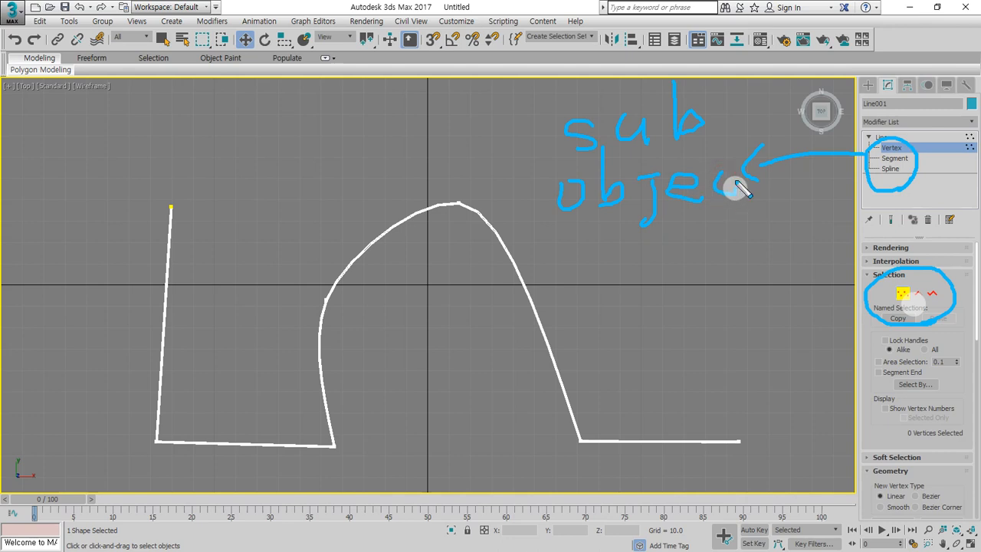
{"action": "left_click_drag", "start_coordinate": [743, 157], "coordinate": [763, 220]}
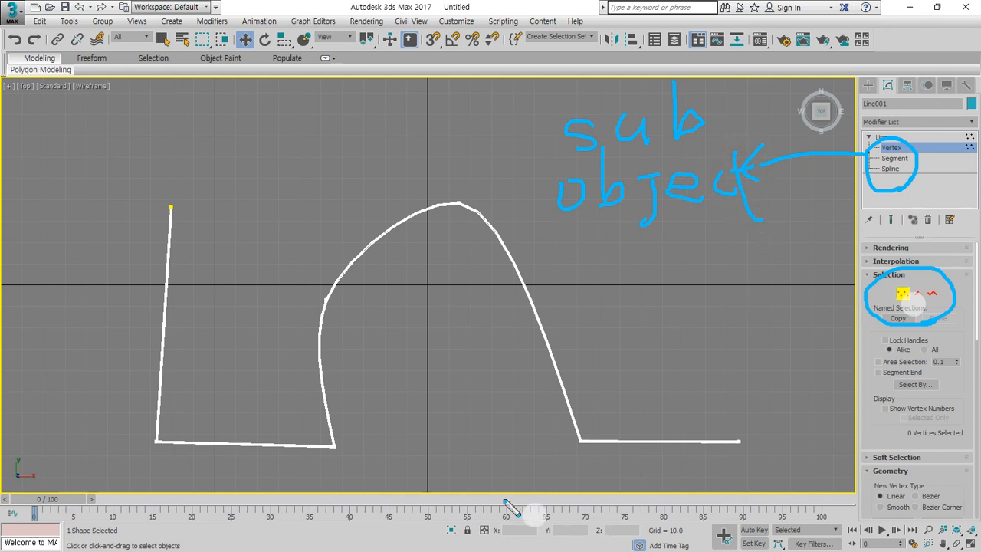
{"action": "key", "text": "Escape"}
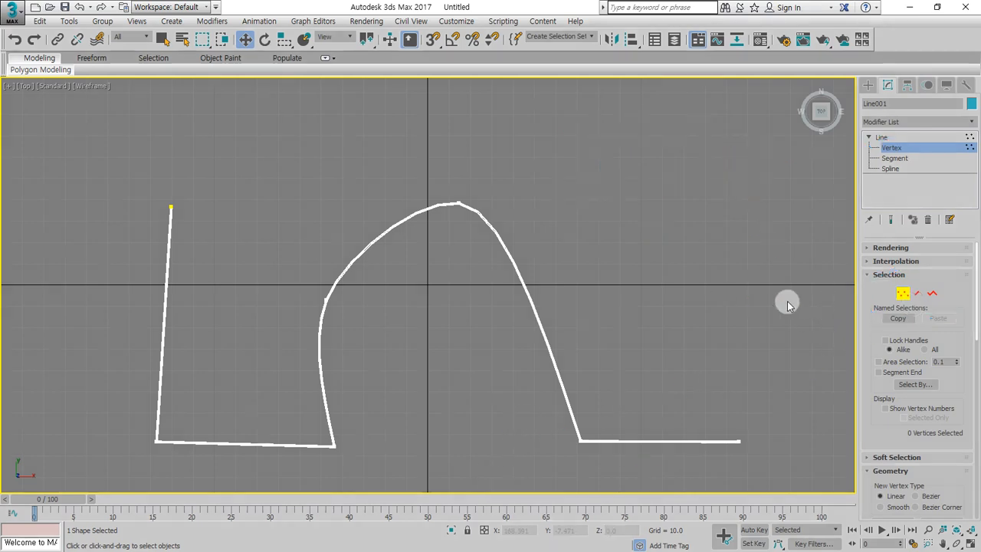
Step: Leave and re-enter the line's Vertex level repeatedly, finishing in Vertex mode
{"action": "key", "text": "1"}
{"action": "key", "text": "1"}
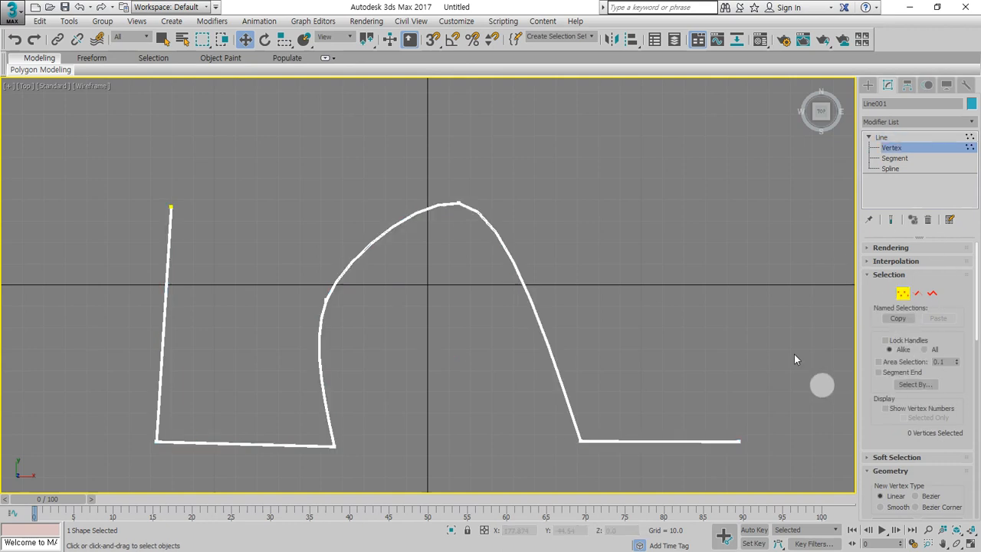
{"action": "key", "text": "1"}
{"action": "key", "text": "1"}
{"action": "key", "text": "1"}
{"action": "key", "text": "1"}
{"action": "key", "text": "1"}
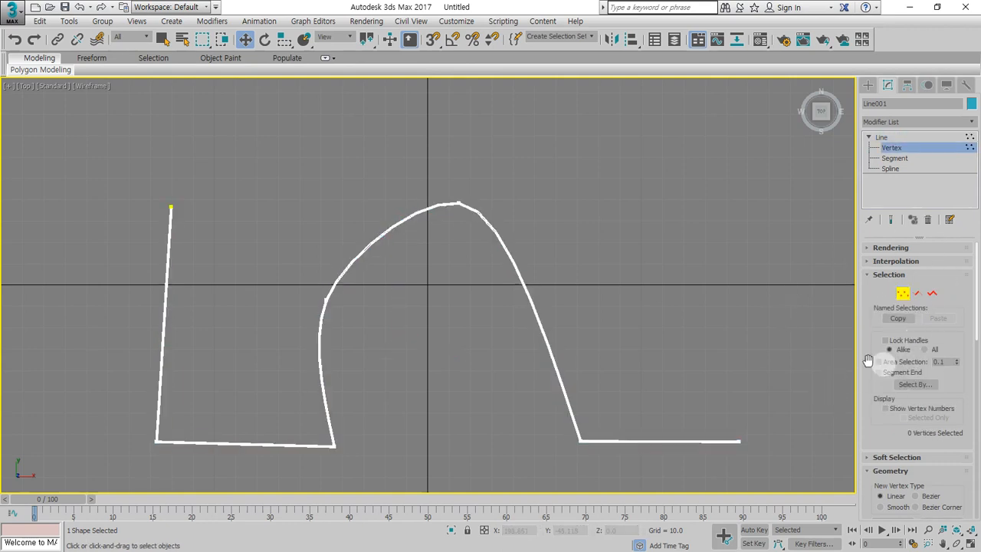
{"action": "mouse_move", "coordinate": [866, 368]}
{"action": "left_mouse_down"}
{"action": "mouse_move", "coordinate": [862, 326]}
{"action": "mouse_move", "coordinate": [861, 359]}
{"action": "left_mouse_up"}
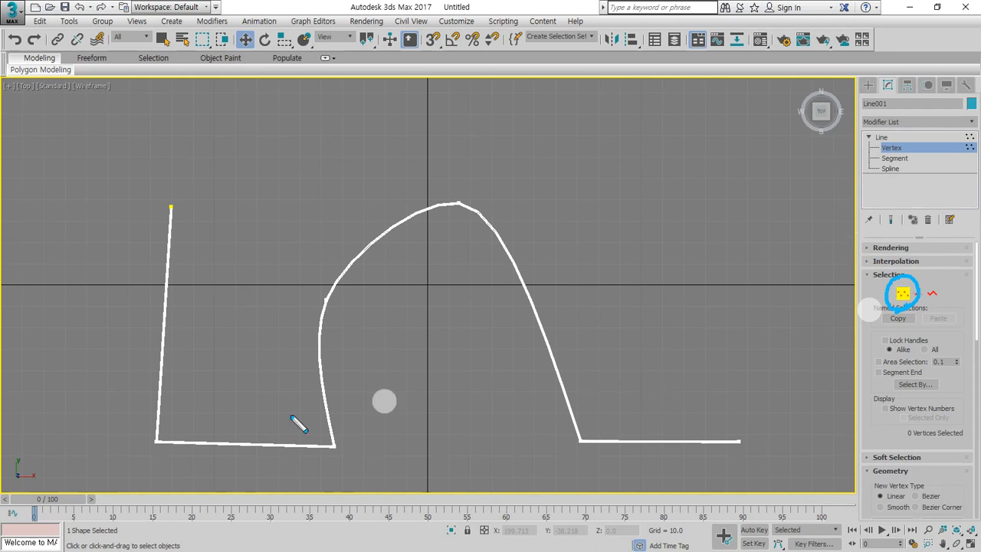
Step: Select the corner vertex where the first two straight segments meet, followed by the corner vertex at the base of the arch
{"action": "middle_click_drag", "start_coordinate": [196, 402], "coordinate": [252, 344]}
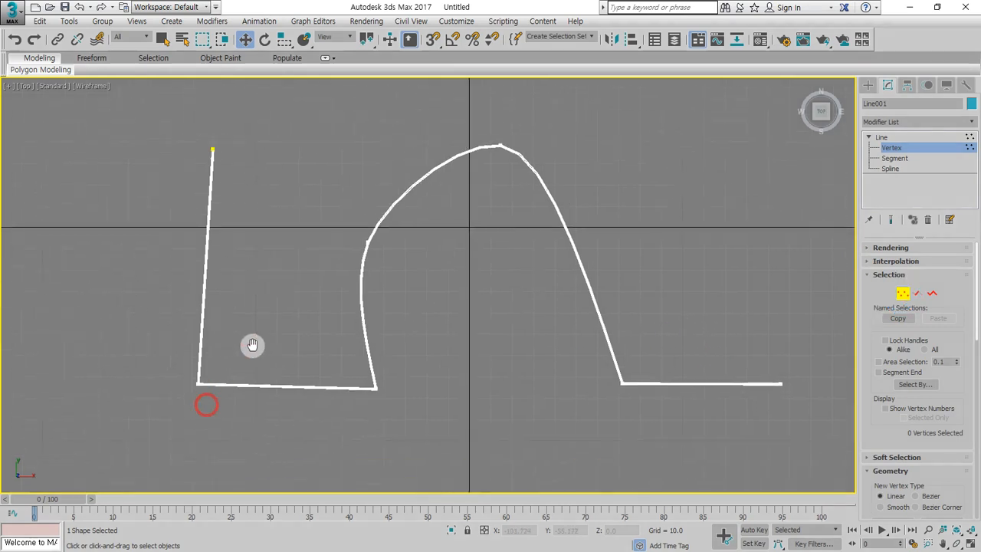
{"action": "left_click", "coordinate": [195, 385]}
{"action": "scroll", "coordinate": [196, 400], "scroll_direction": "up", "scroll_amount": 5}
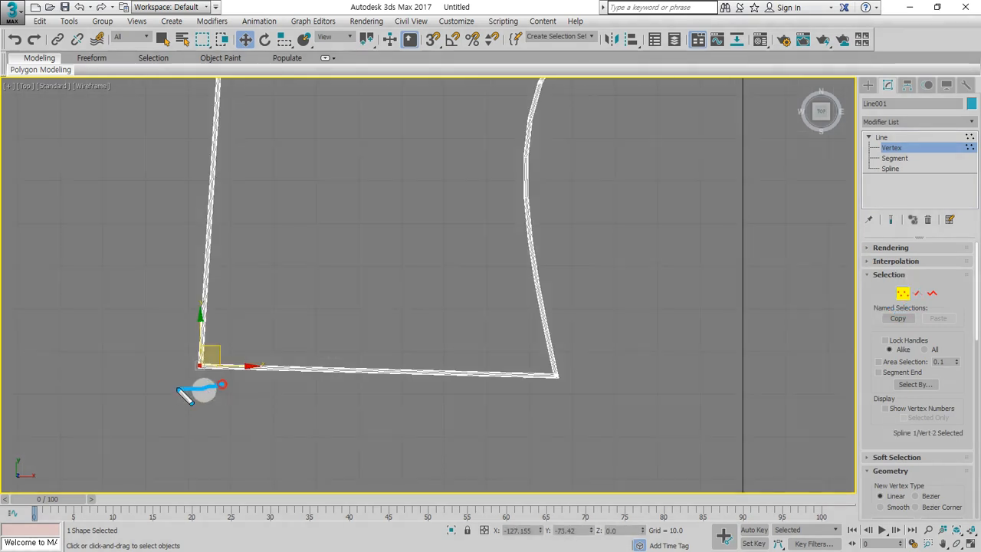
{"action": "left_click", "coordinate": [555, 373]}
{"action": "scroll", "coordinate": [593, 396], "scroll_direction": "down", "scroll_amount": 4}
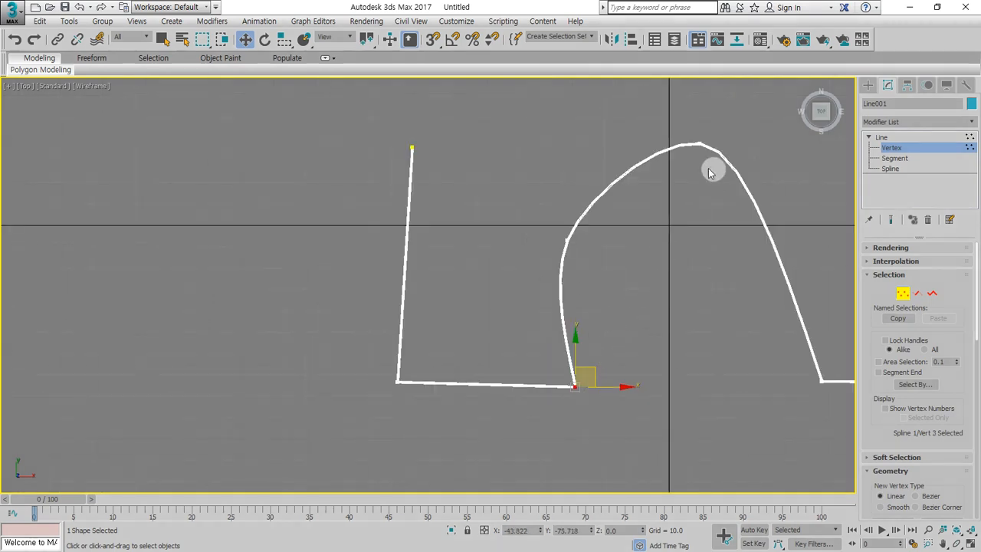
Step: Select the Bezier vertex on the arch's rising side, the corner vertex between the first two straight segments, and the Bezier vertex again
{"action": "scroll", "coordinate": [570, 245], "scroll_direction": "up", "scroll_amount": 3}
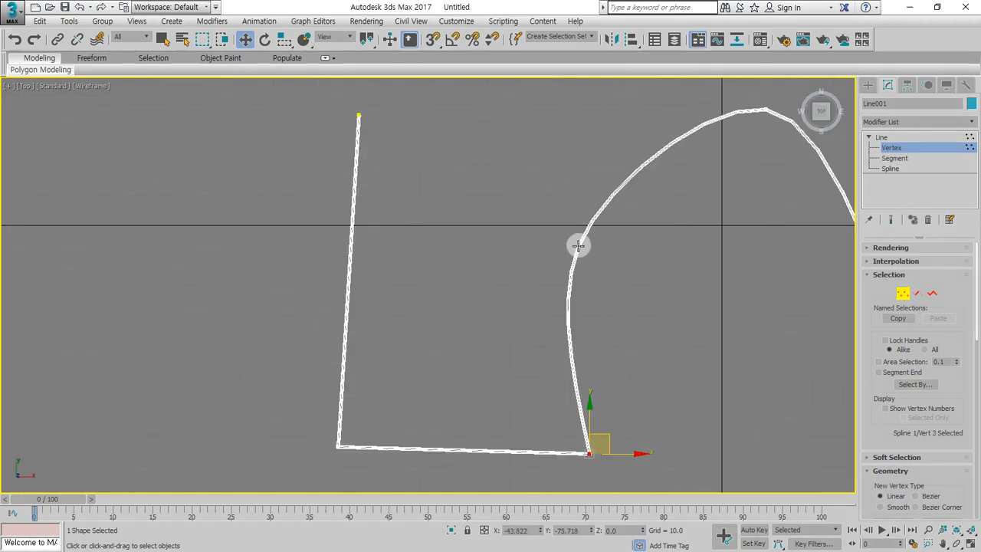
{"action": "left_click", "coordinate": [577, 246]}
{"action": "mouse_move", "coordinate": [613, 179]}
{"action": "left_mouse_down"}
{"action": "mouse_move", "coordinate": [605, 234]}
{"action": "mouse_move", "coordinate": [553, 297]}
{"action": "mouse_move", "coordinate": [607, 178]}
{"action": "mouse_move", "coordinate": [582, 294]}
{"action": "mouse_move", "coordinate": [571, 301]}
{"action": "left_mouse_up"}
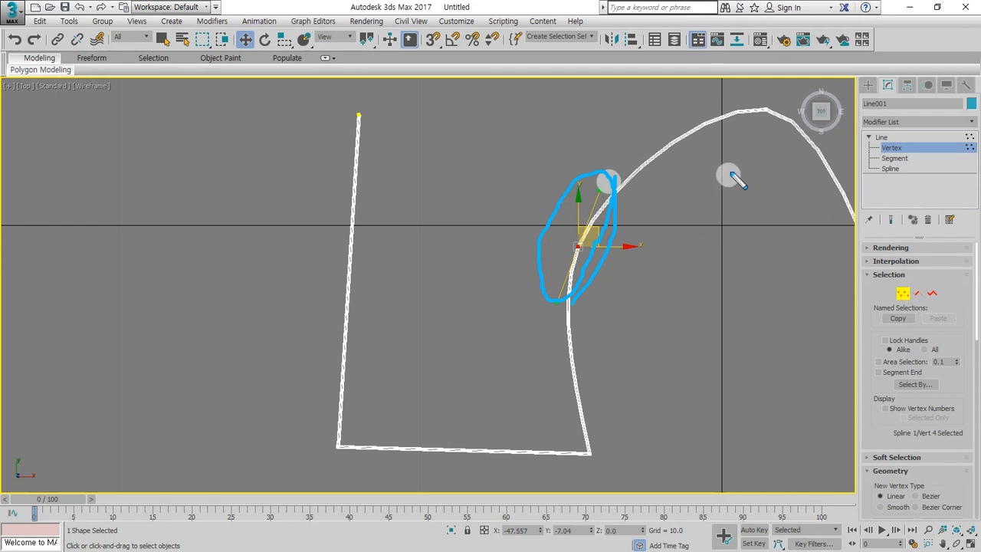
{"action": "key", "text": "Escape"}
{"action": "left_click_drag", "start_coordinate": [360, 430], "coordinate": [298, 471]}
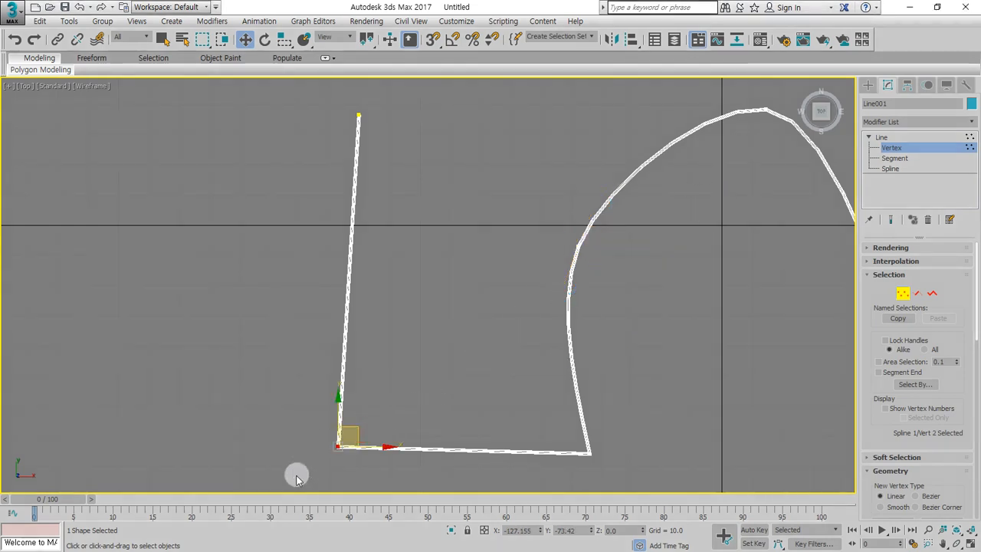
{"action": "left_click_drag", "start_coordinate": [542, 231], "coordinate": [542, 231]}
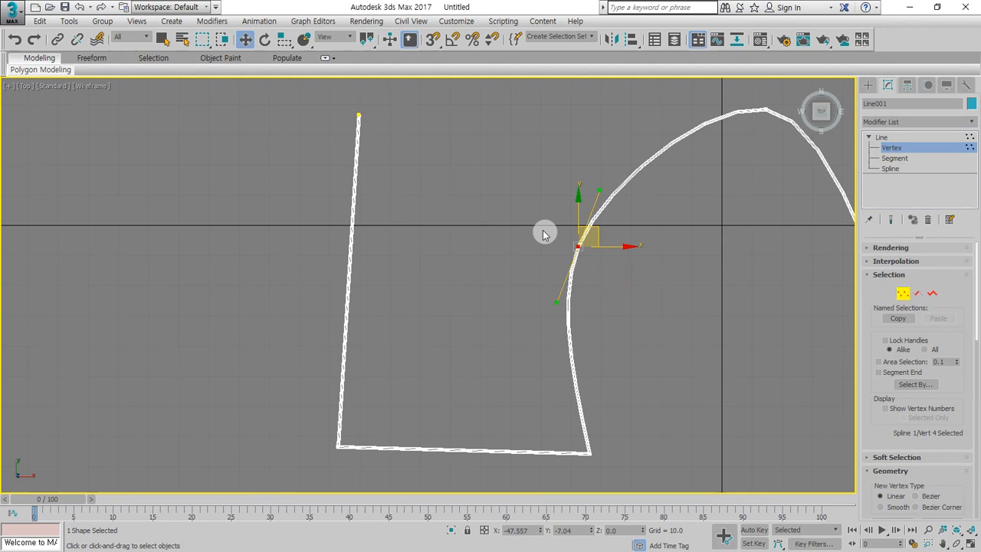
Step: Add an open U-shaped spline of three straight segments to the line object with Create Line, beside its first straight segment
{"action": "scroll", "coordinate": [861, 375], "scroll_direction": "down", "scroll_amount": 5}
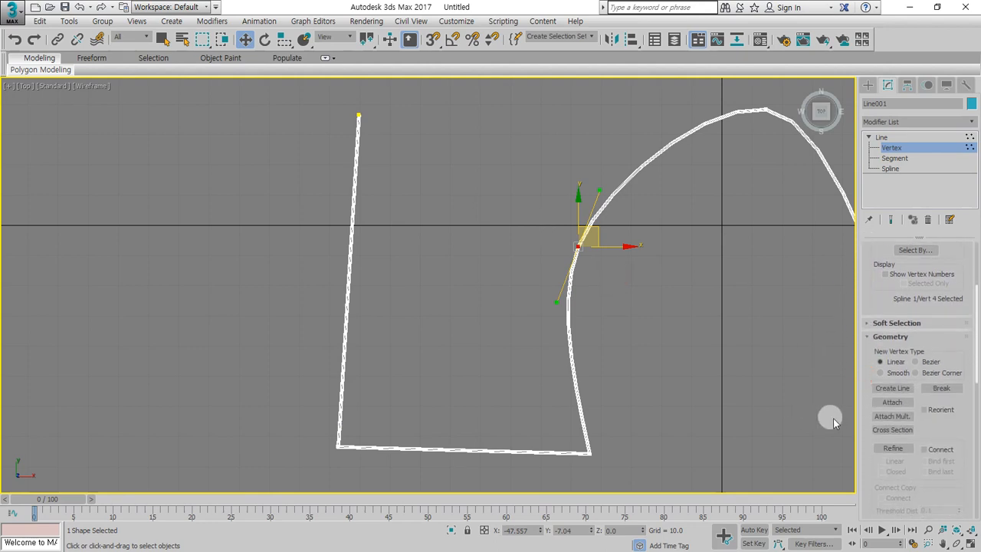
{"action": "scroll", "coordinate": [864, 324], "scroll_direction": "down", "scroll_amount": 2}
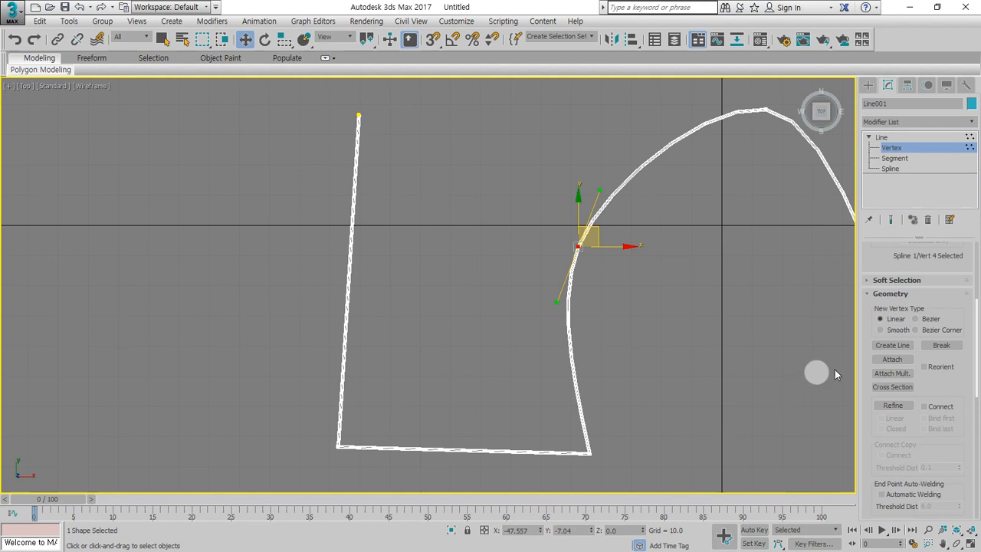
{"action": "left_click", "coordinate": [890, 345]}
{"action": "left_click", "coordinate": [251, 157]}
{"action": "left_click", "coordinate": [227, 404]}
{"action": "left_click", "coordinate": [94, 381]}
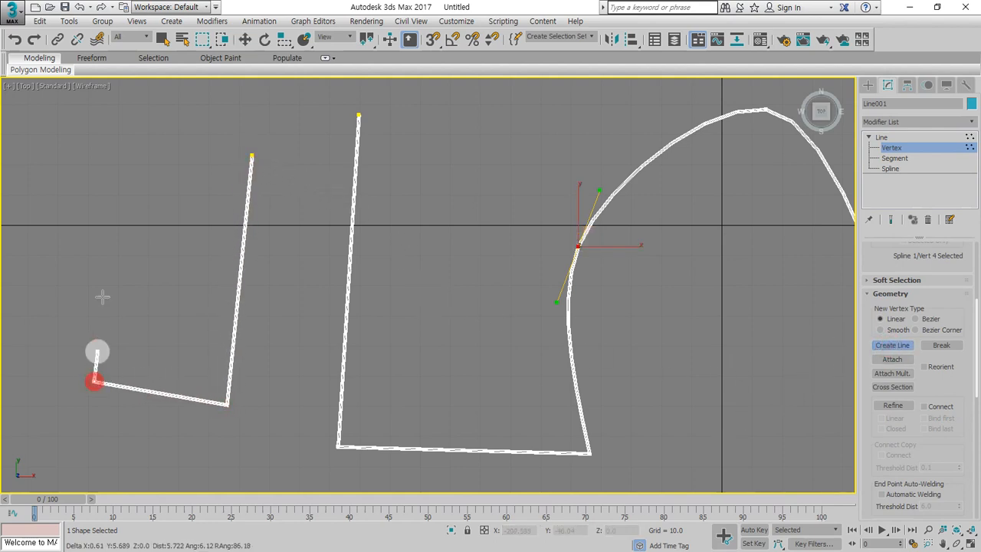
{"action": "left_click", "coordinate": [126, 173]}
{"action": "right_click", "coordinate": [122, 199]}
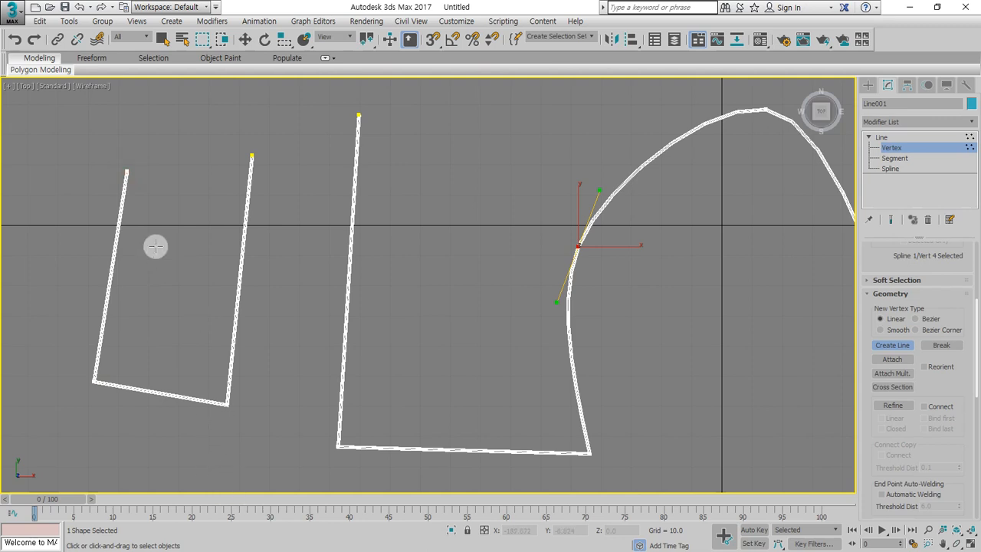
Step: Add an open spline beside the U-shape with a straight first segment, a rounded body and a hooked curved end
{"action": "middle_click_drag", "start_coordinate": [209, 245], "coordinate": [509, 255]}
{"action": "left_click", "coordinate": [350, 180]}
{"action": "left_click", "coordinate": [289, 409]}
{"action": "left_click", "coordinate": [153, 381]}
{"action": "left_click_drag", "start_coordinate": [153, 381], "coordinate": [131, 344]}
{"action": "left_click", "coordinate": [169, 174]}
{"action": "left_click_drag", "start_coordinate": [209, 146], "coordinate": [234, 144]}
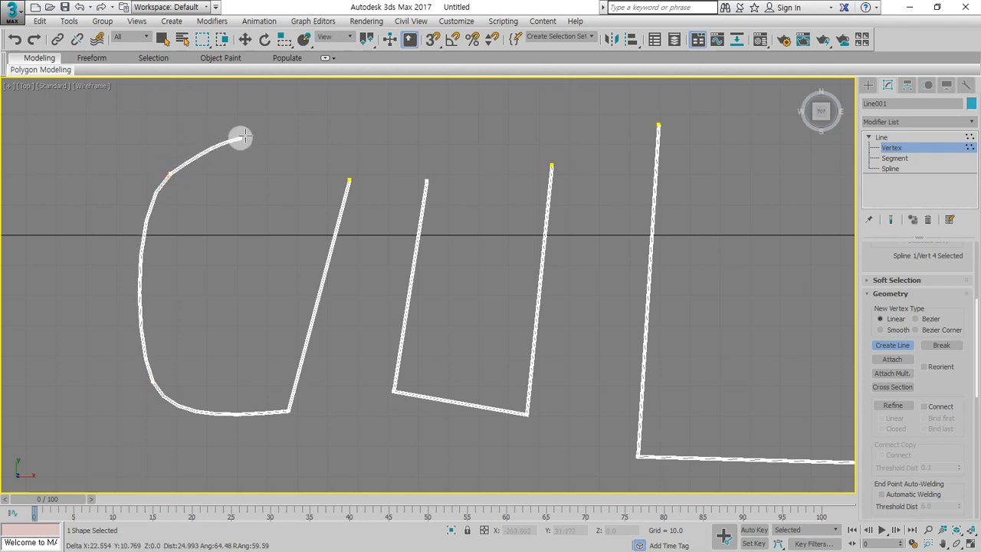
{"action": "left_click_drag", "start_coordinate": [221, 240], "coordinate": [256, 192]}
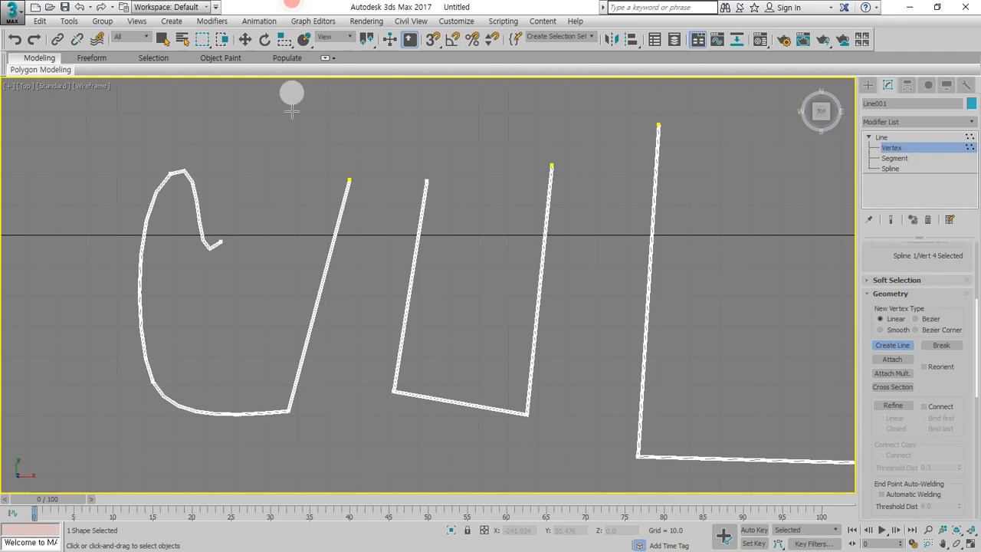
Step: Add a small crown-like open curved spline with four vertices inside the opening of the rounded shape
{"action": "left_click", "coordinate": [249, 207]}
{"action": "left_click_drag", "start_coordinate": [236, 124], "coordinate": [264, 157]}
{"action": "left_click", "coordinate": [300, 136]}
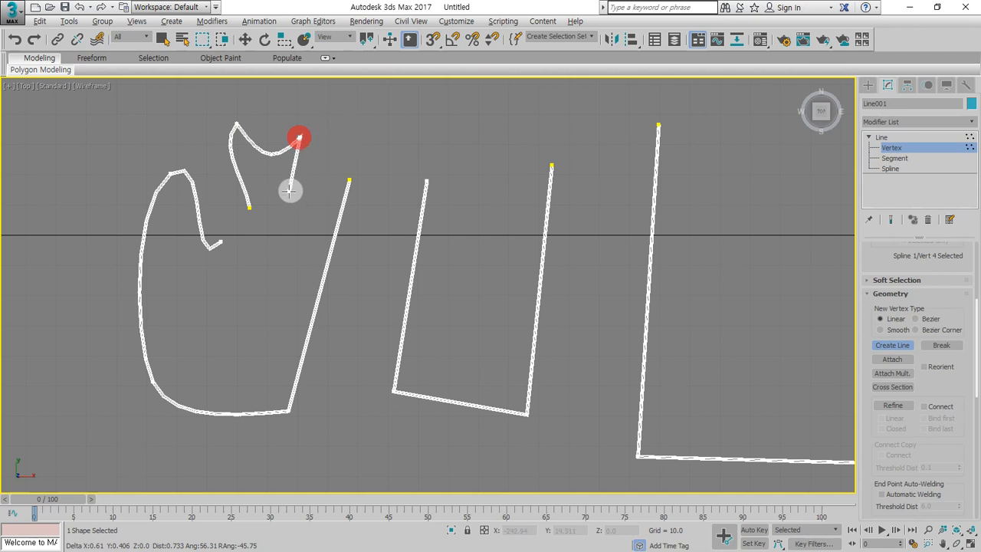
{"action": "left_click_drag", "start_coordinate": [285, 227], "coordinate": [318, 249]}
{"action": "right_click", "coordinate": [243, 319]}
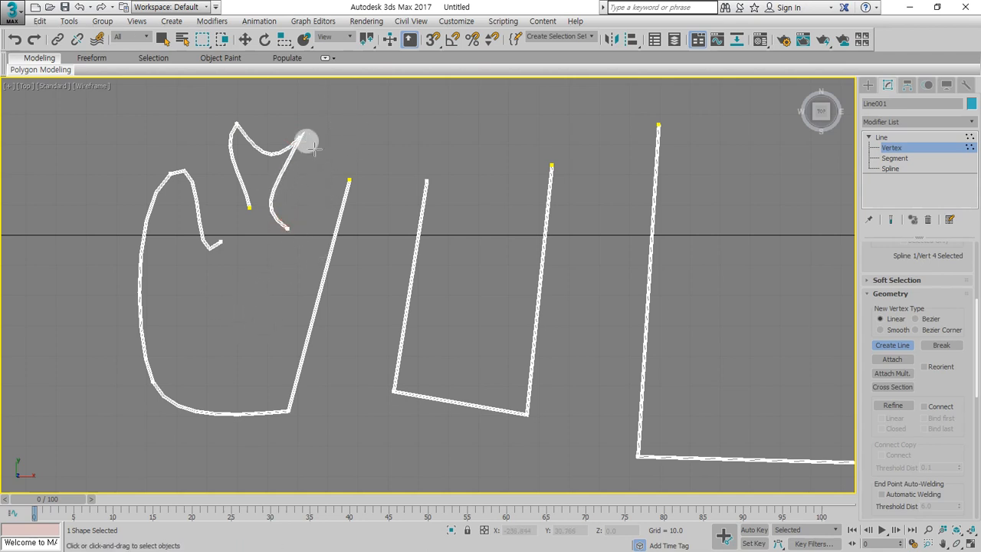
Step: Return the line to the whole-object level to view all its splines as one shape
{"action": "scroll", "coordinate": [353, 182], "scroll_direction": "down", "scroll_amount": 1}
{"action": "scroll", "coordinate": [555, 200], "scroll_direction": "down", "scroll_amount": 1}
{"action": "middle_click_drag", "start_coordinate": [573, 200], "coordinate": [554, 202]}
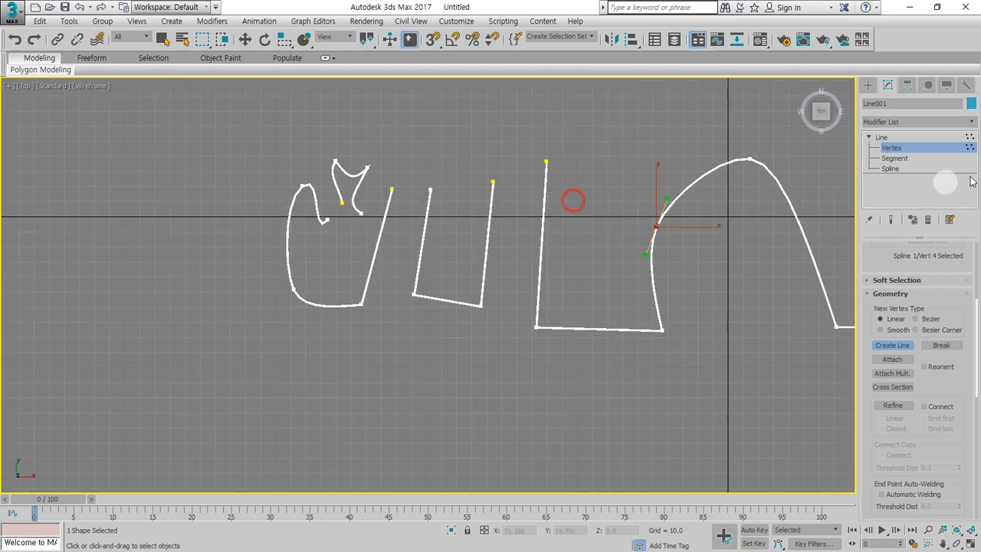
{"action": "left_click", "coordinate": [894, 147]}
{"action": "scroll", "coordinate": [696, 246], "scroll_direction": "down", "scroll_amount": 1}
{"action": "middle_click_drag", "start_coordinate": [695, 245], "coordinate": [604, 262]}
{"action": "key", "text": "ctrl+2"}
{"action": "mouse_move", "coordinate": [586, 374]}
{"action": "left_mouse_down"}
{"action": "mouse_move", "coordinate": [574, 376]}
{"action": "mouse_move", "coordinate": [558, 351]}
{"action": "left_mouse_up"}
{"action": "mouse_move", "coordinate": [451, 321]}
{"action": "left_mouse_down"}
{"action": "mouse_move", "coordinate": [443, 313]}
{"action": "mouse_move", "coordinate": [436, 326]}
{"action": "left_mouse_up"}
{"action": "left_click_drag", "start_coordinate": [349, 330], "coordinate": [378, 299]}
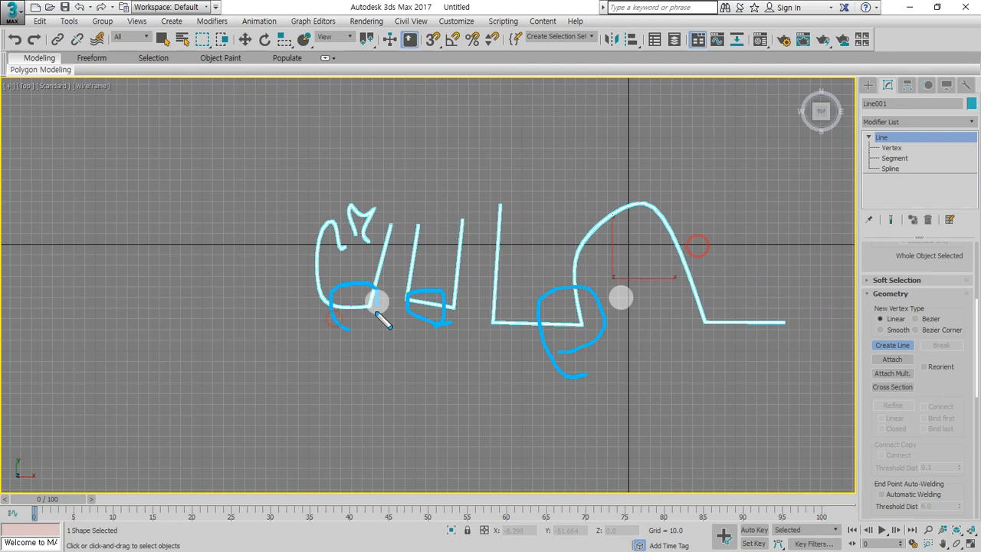
{"action": "key", "text": "Escape"}
Step: Enter the Spline level with the Move tool and select the original spline, U-shape, rounded shape and crown shape one after another
{"action": "left_click", "coordinate": [904, 170]}
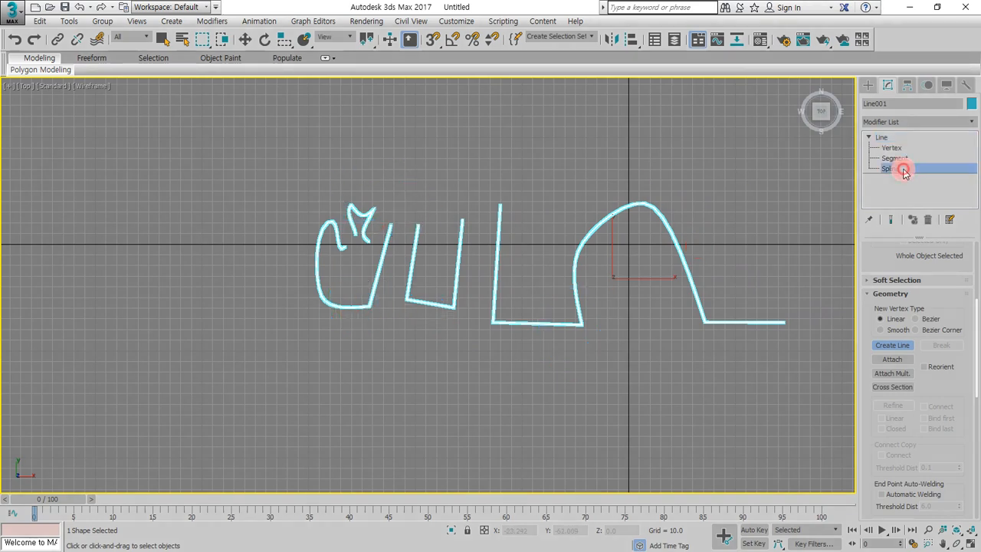
{"action": "left_click", "coordinate": [636, 247]}
{"action": "left_click", "coordinate": [606, 222]}
{"action": "key", "text": "ctrl+z"}
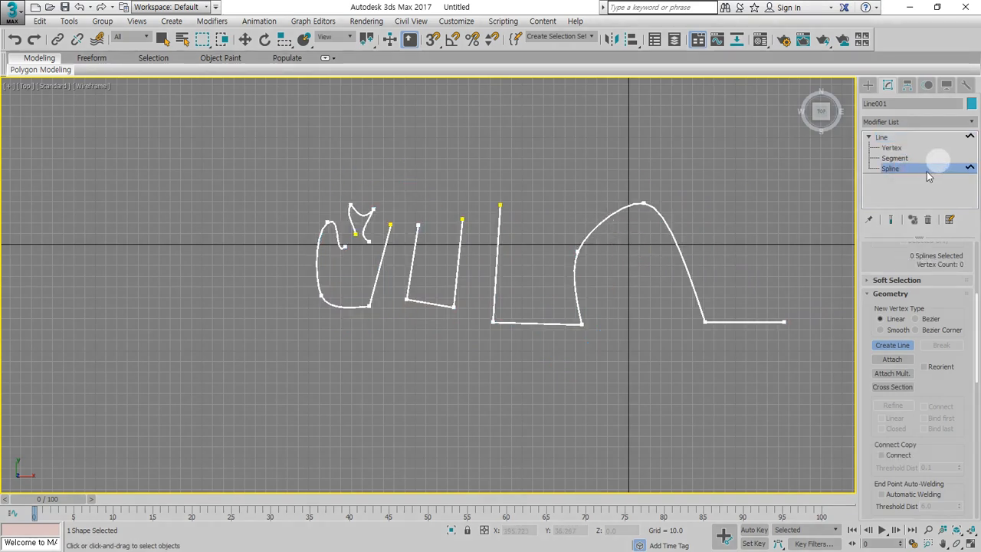
{"action": "key", "text": "w"}
{"action": "left_click", "coordinate": [679, 201]}
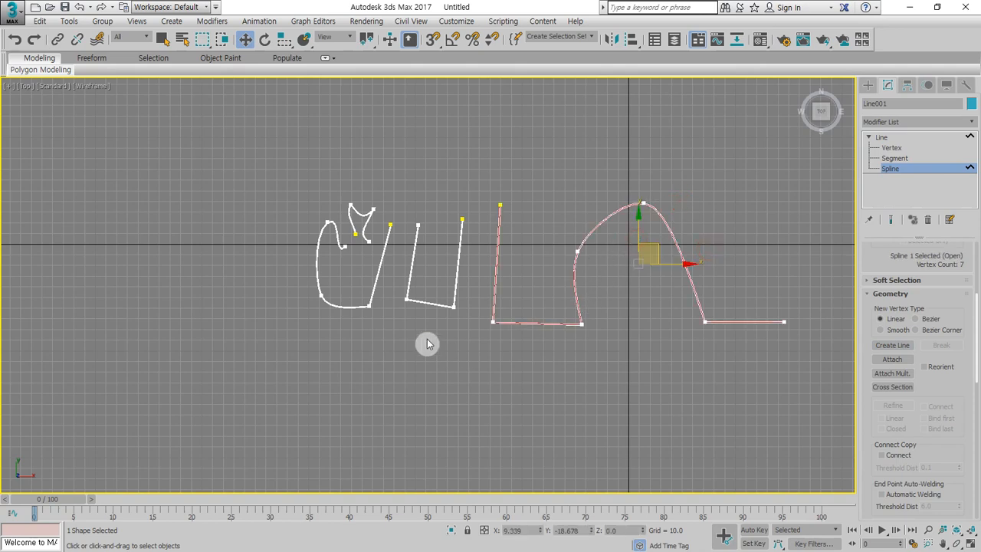
{"action": "left_click", "coordinate": [442, 304]}
{"action": "left_click_drag", "start_coordinate": [373, 337], "coordinate": [341, 297]}
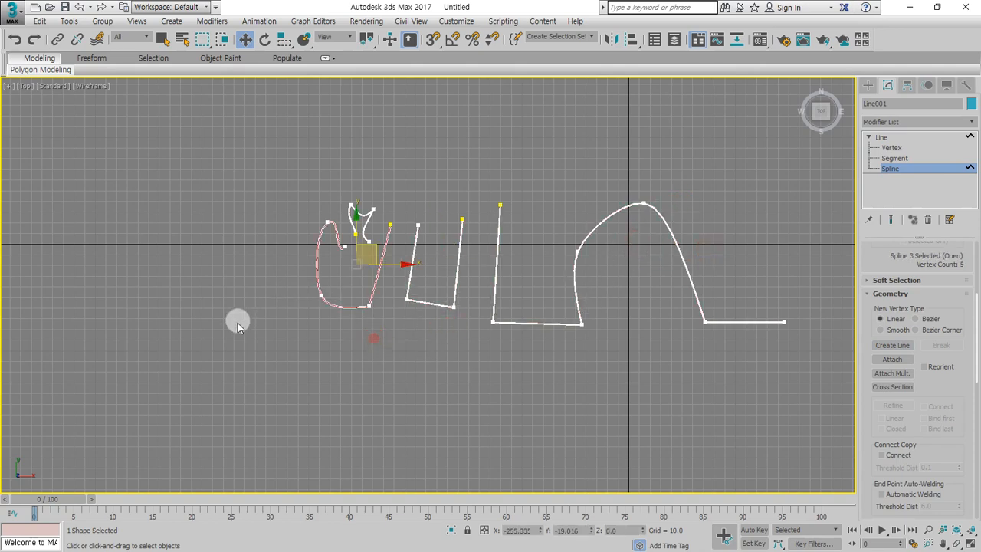
{"action": "left_click", "coordinate": [352, 224]}
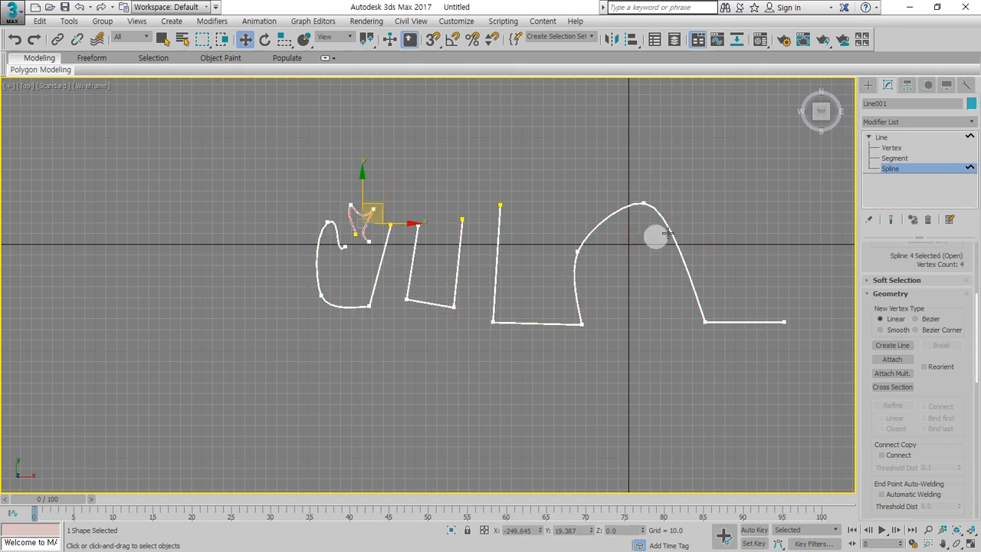
{"action": "scroll", "coordinate": [659, 236], "scroll_direction": "up", "scroll_amount": 3}
{"action": "mouse_move", "coordinate": [575, 426]}
{"action": "left_mouse_down"}
{"action": "mouse_move", "coordinate": [142, 395]}
{"action": "mouse_move", "coordinate": [737, 207]}
{"action": "mouse_move", "coordinate": [523, 440]}
{"action": "left_mouse_up"}
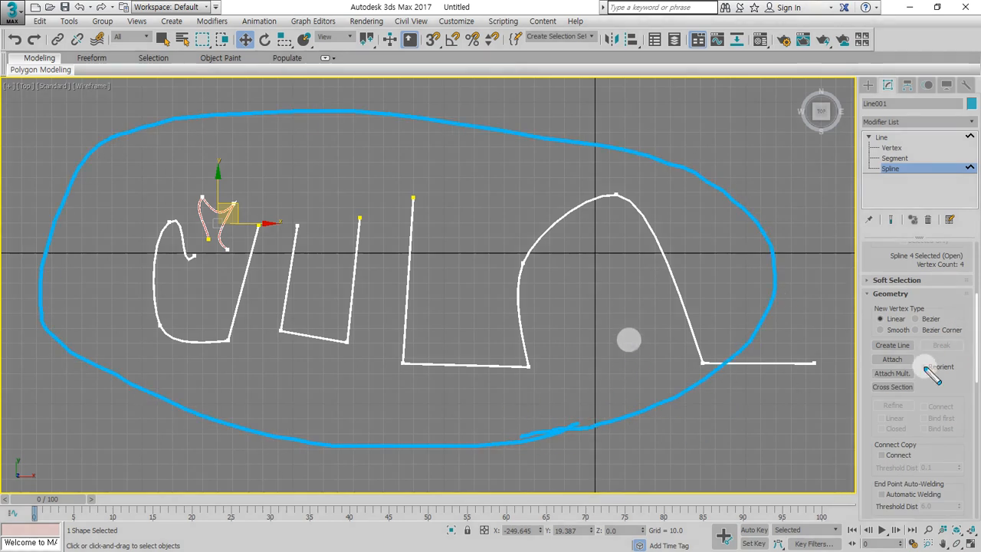
{"action": "mouse_move", "coordinate": [912, 360]}
{"action": "left_mouse_down"}
{"action": "mouse_move", "coordinate": [936, 361]}
{"action": "mouse_move", "coordinate": [881, 359]}
{"action": "left_mouse_up"}
{"action": "key", "text": "Escape"}
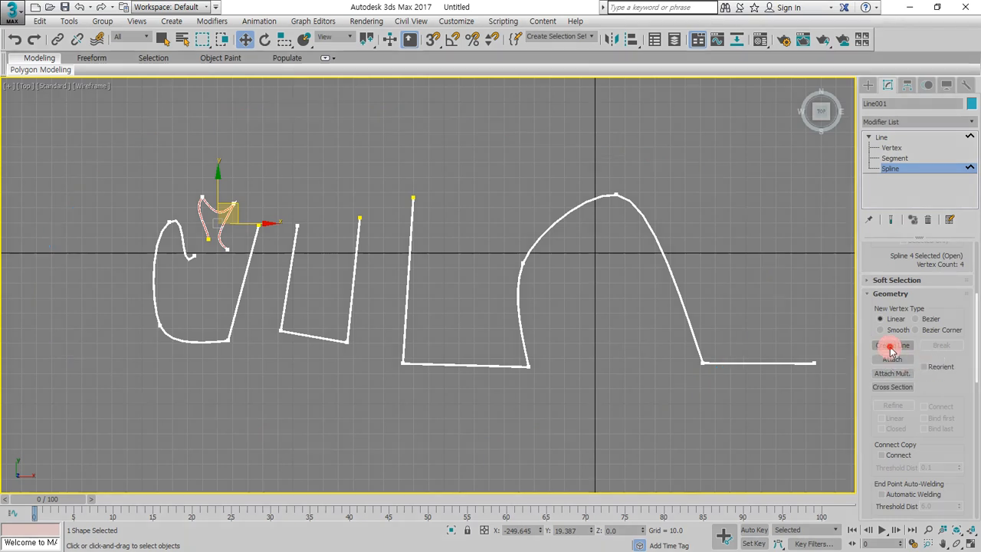
Step: Use Create Line to draw a straight line from the original spline's first vertex to the U-shape's nearest upper end
{"action": "left_click", "coordinate": [890, 347]}
{"action": "scroll", "coordinate": [207, 244], "scroll_direction": "up", "scroll_amount": 4}
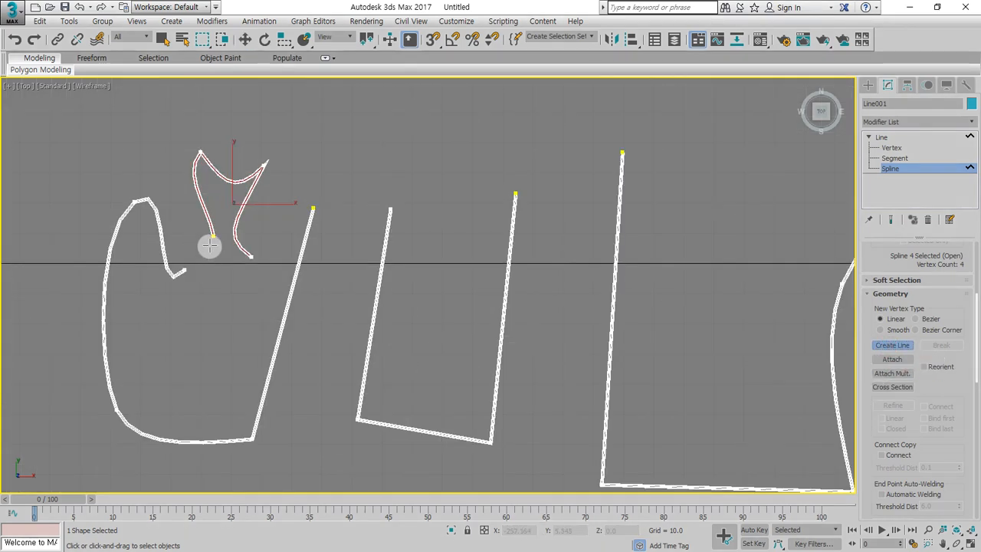
{"action": "left_click_drag", "start_coordinate": [209, 244], "coordinate": [209, 250]}
{"action": "mouse_move", "coordinate": [315, 221]}
{"action": "left_mouse_down"}
{"action": "mouse_move", "coordinate": [307, 214]}
{"action": "mouse_move", "coordinate": [329, 226]}
{"action": "left_mouse_up"}
{"action": "left_click_drag", "start_coordinate": [527, 206], "coordinate": [530, 201]}
{"action": "mouse_move", "coordinate": [619, 168]}
{"action": "left_mouse_down"}
{"action": "mouse_move", "coordinate": [633, 141]}
{"action": "mouse_move", "coordinate": [628, 175]}
{"action": "left_mouse_up"}
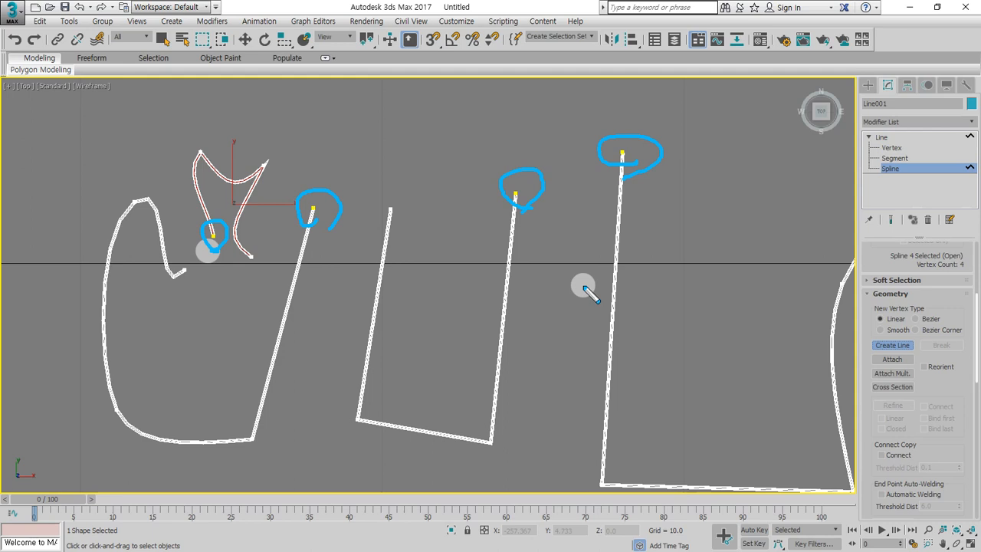
{"action": "key", "text": "Escape"}
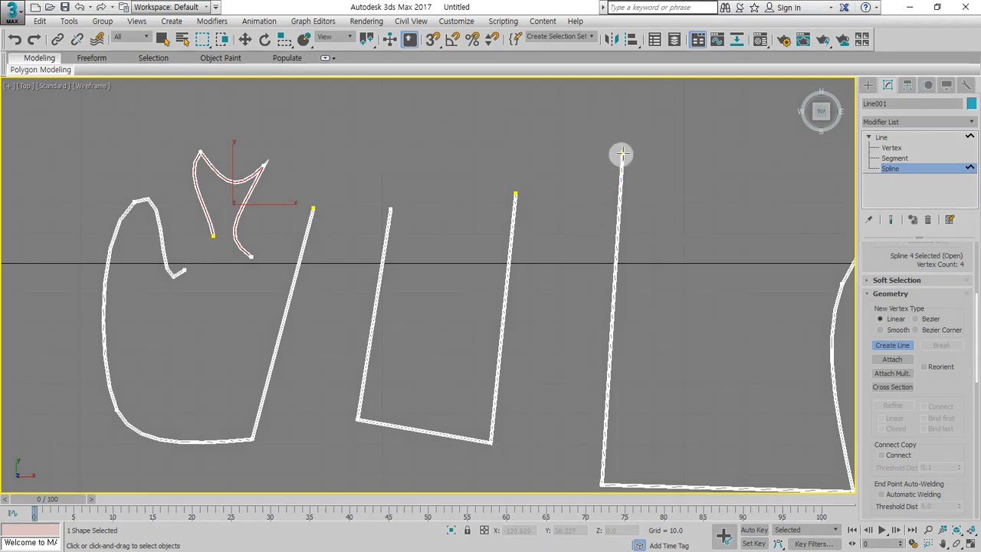
{"action": "left_click", "coordinate": [622, 154]}
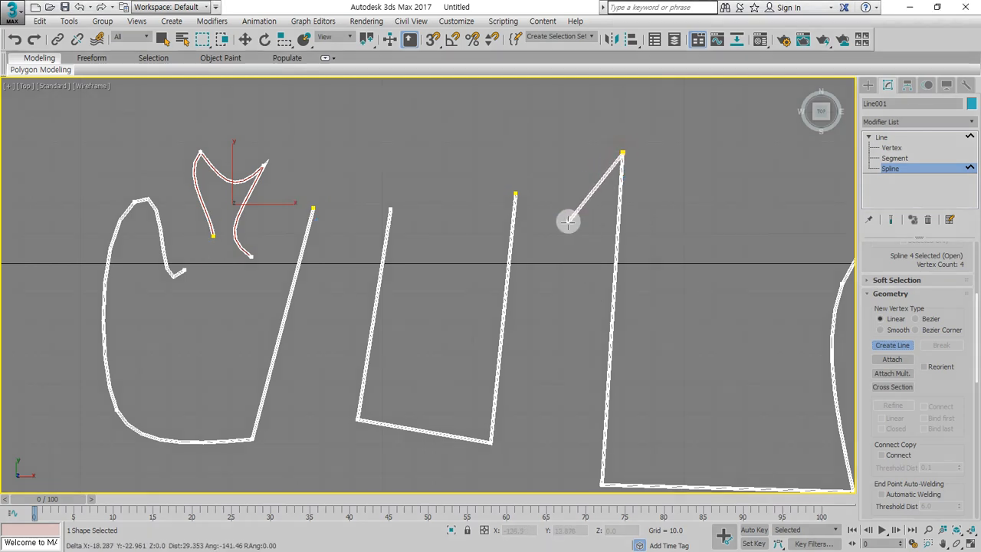
{"action": "left_click", "coordinate": [516, 192]}
{"action": "right_click", "coordinate": [426, 341]}
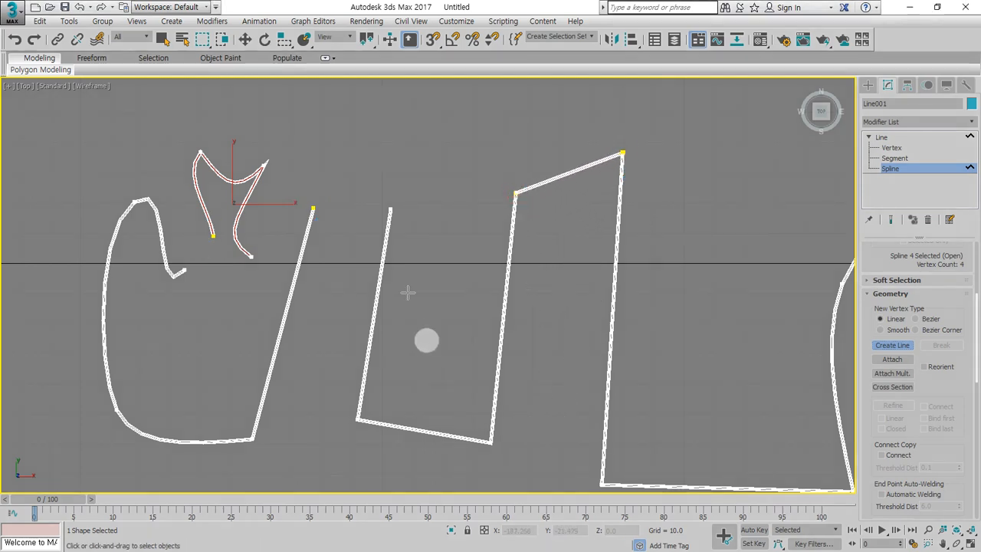
Step: Draw straight lines joining the U-shape's other upper end to the rounded shape's start, and its hooked end to the crown shape's first vertex
{"action": "left_click", "coordinate": [389, 209]}
{"action": "left_click", "coordinate": [313, 207]}
{"action": "right_click", "coordinate": [224, 371]}
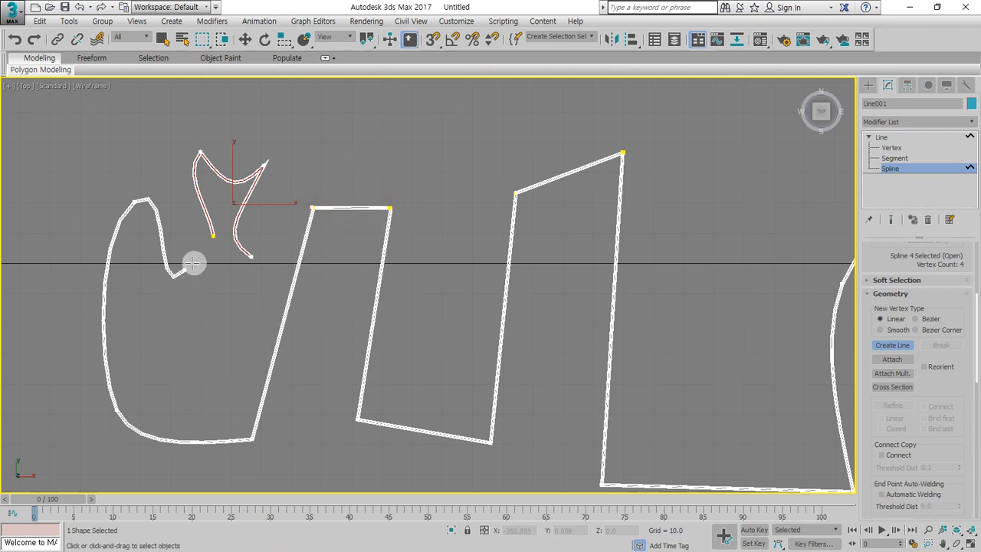
{"action": "left_click", "coordinate": [184, 267]}
{"action": "left_click", "coordinate": [212, 235]}
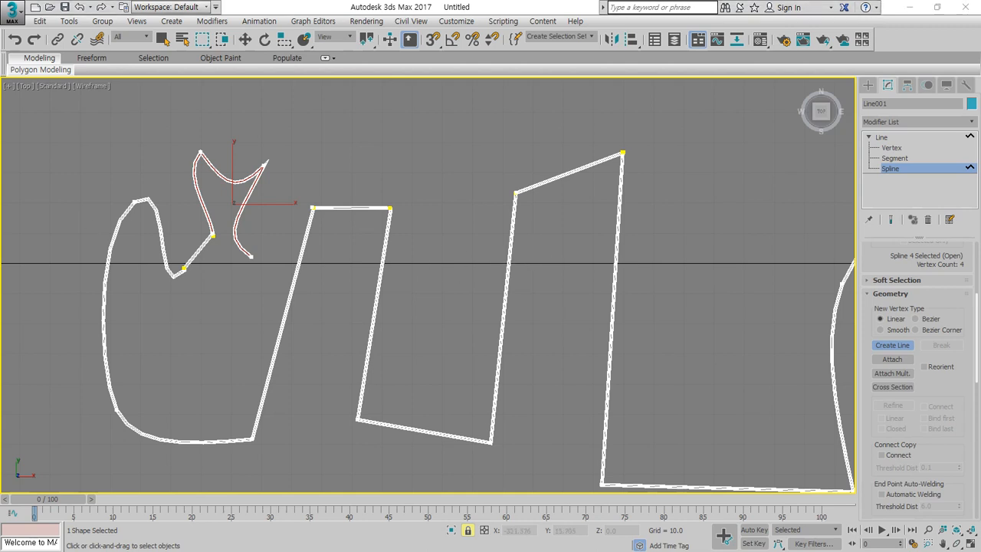
Step: Switch the line to its Vertex level and examine the joint at the original spline's first vertex
{"action": "key", "text": "1"}
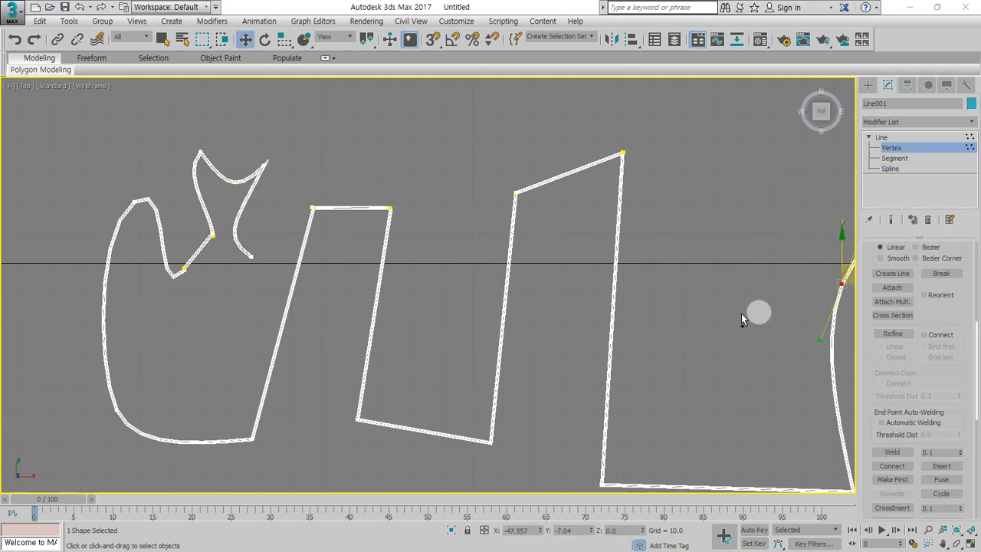
{"action": "mouse_move", "coordinate": [576, 198]}
{"action": "left_mouse_down"}
{"action": "mouse_move", "coordinate": [550, 208]}
{"action": "mouse_move", "coordinate": [627, 124]}
{"action": "left_mouse_up"}
{"action": "key", "text": "Escape"}
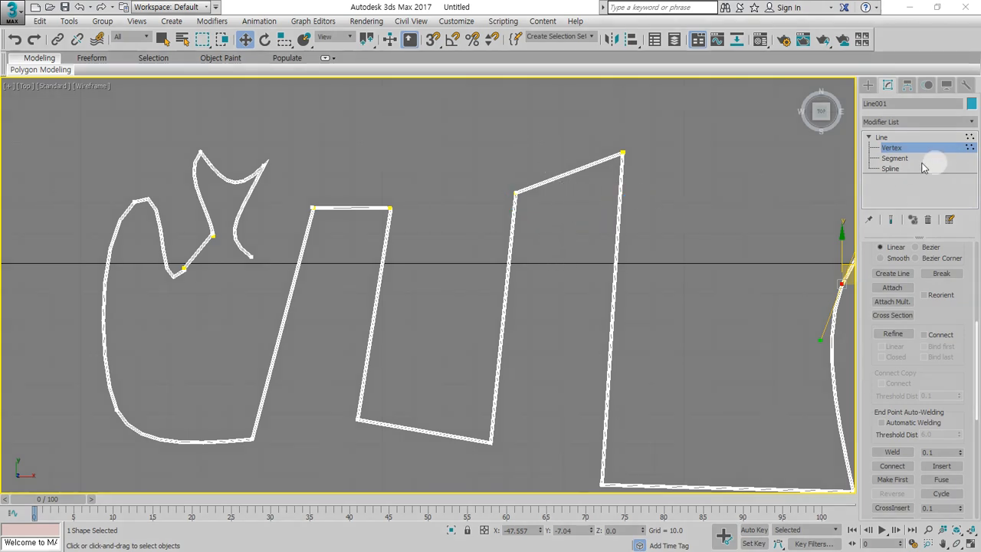
Step: At the Segment level, move the straight connector between the original spline and the U-shape upward, away from both ends, and deselect it
{"action": "left_click", "coordinate": [895, 158]}
{"action": "left_click_drag", "start_coordinate": [511, 178], "coordinate": [526, 207]}
{"action": "left_click_drag", "start_coordinate": [493, 451], "coordinate": [490, 430]}
{"action": "left_click_drag", "start_coordinate": [520, 198], "coordinate": [495, 421]}
{"action": "key", "text": "Escape"}
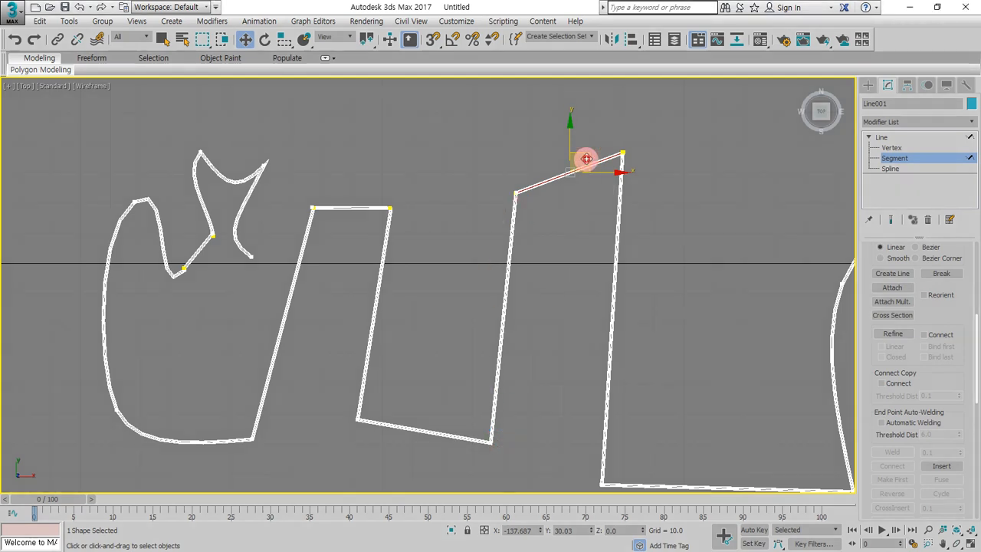
{"action": "left_click_drag", "start_coordinate": [586, 159], "coordinate": [584, 117]}
{"action": "left_click", "coordinate": [587, 230]}
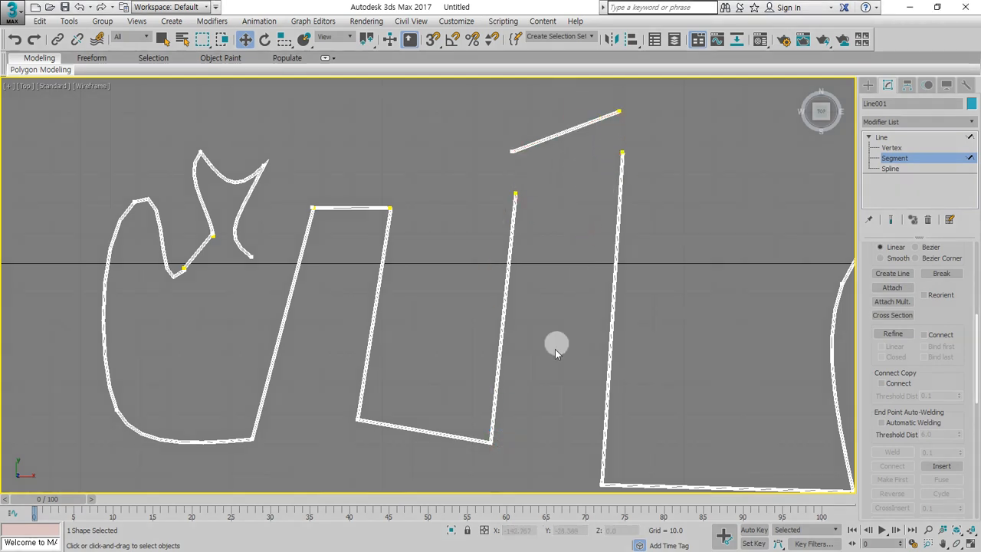
Step: Return to the line's Vertex level and examine the Automatic Welding option under End Point Auto-Welding
{"action": "mouse_move", "coordinate": [883, 357]}
{"action": "left_mouse_down"}
{"action": "mouse_move", "coordinate": [878, 276]}
{"action": "mouse_move", "coordinate": [881, 330]}
{"action": "mouse_move", "coordinate": [859, 260]}
{"action": "left_mouse_up"}
{"action": "left_click", "coordinate": [889, 148]}
{"action": "left_click_drag", "start_coordinate": [946, 323], "coordinate": [875, 323]}
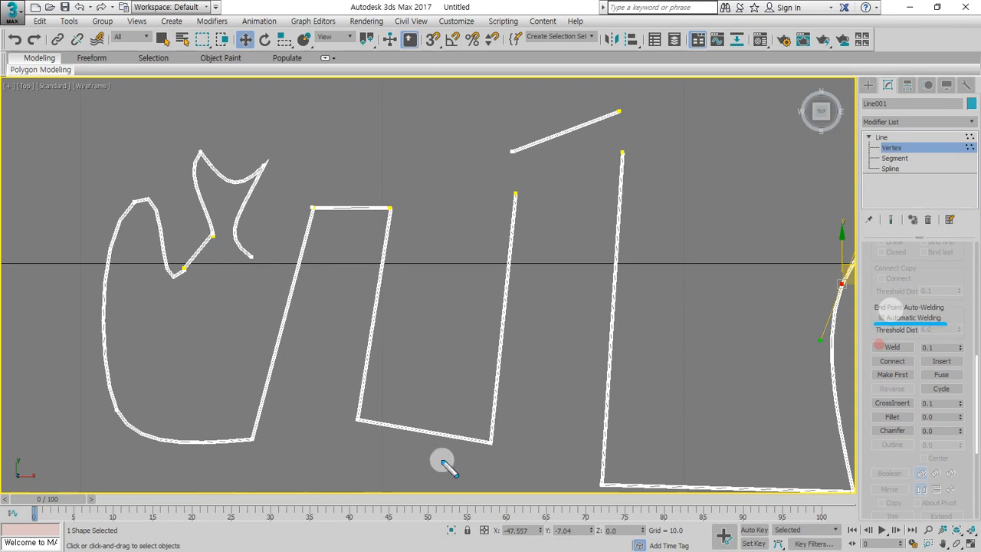
{"action": "key", "text": "e"}
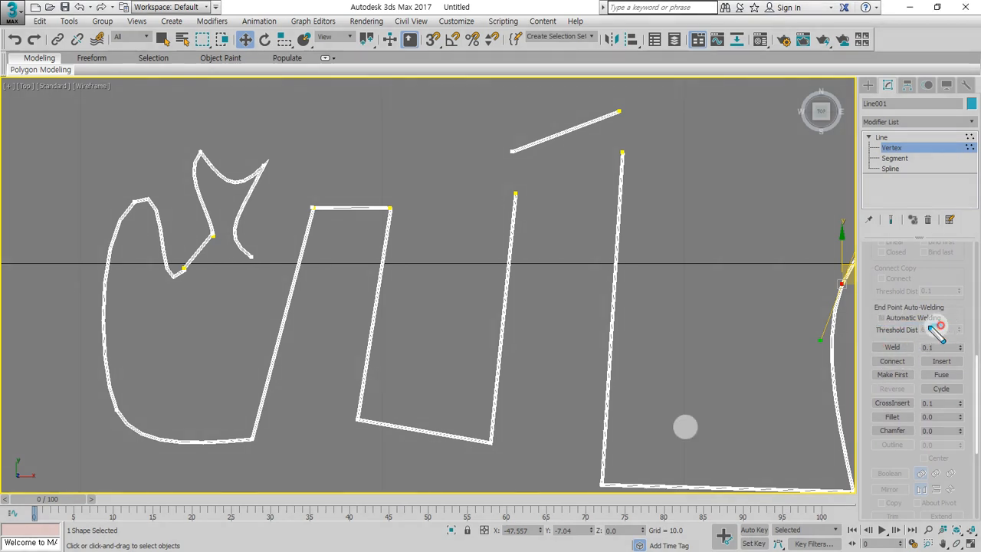
{"action": "left_click_drag", "start_coordinate": [891, 328], "coordinate": [832, 326]}
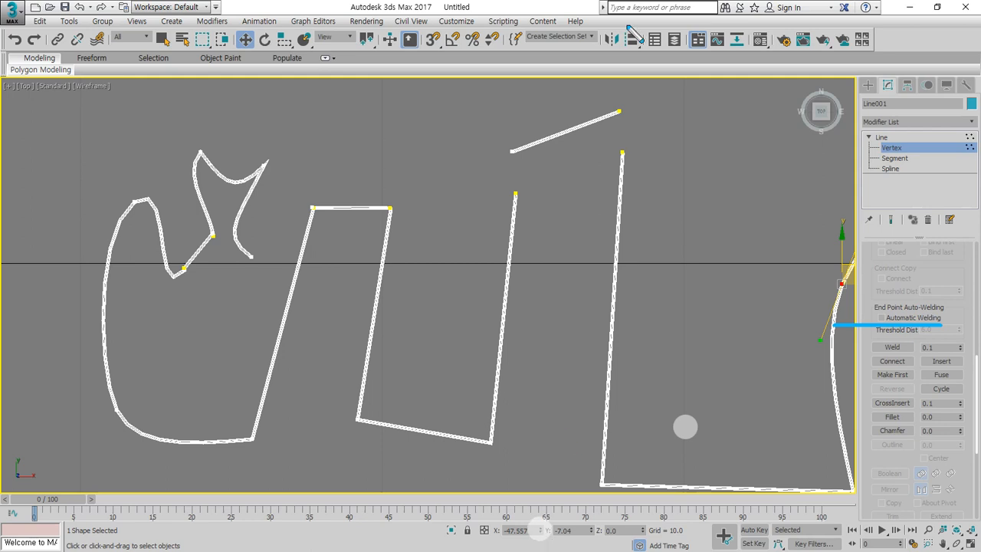
Step: Enable Automatic Welding and draw a straight line from the original spline's upper first vertex to the U-shape's nearest upper end
{"action": "key", "text": "Escape"}
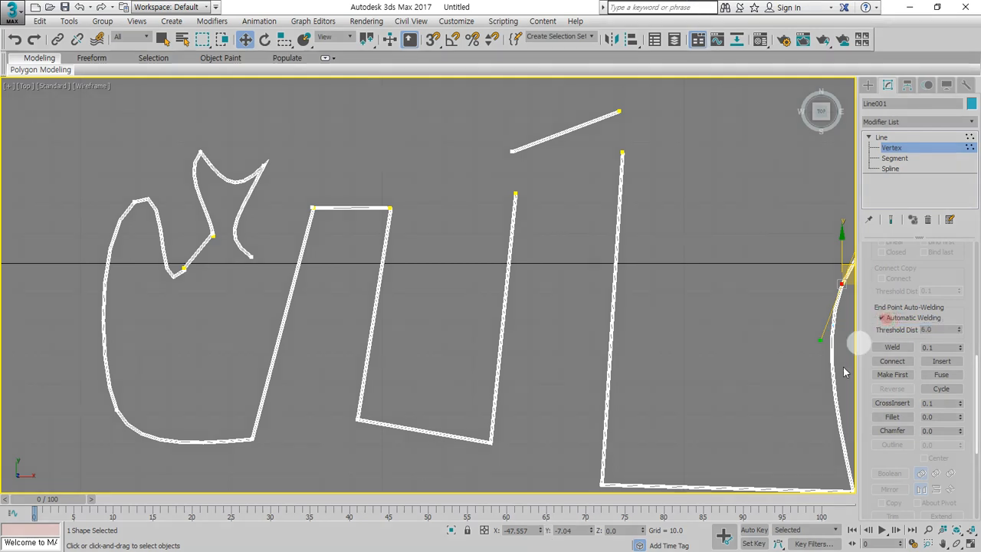
{"action": "scroll", "coordinate": [873, 274], "scroll_direction": "up", "scroll_amount": 4}
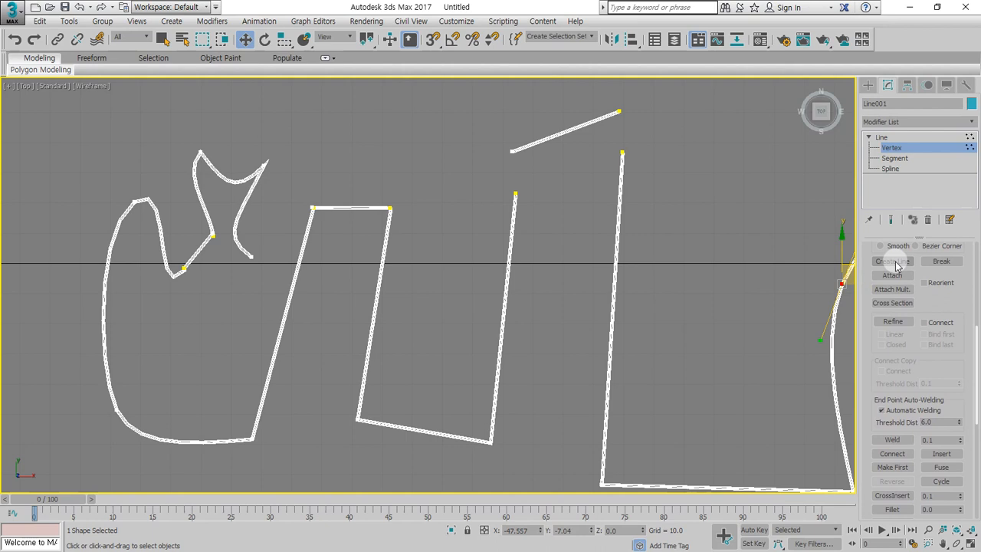
{"action": "left_click", "coordinate": [893, 261]}
{"action": "left_click", "coordinate": [622, 152]}
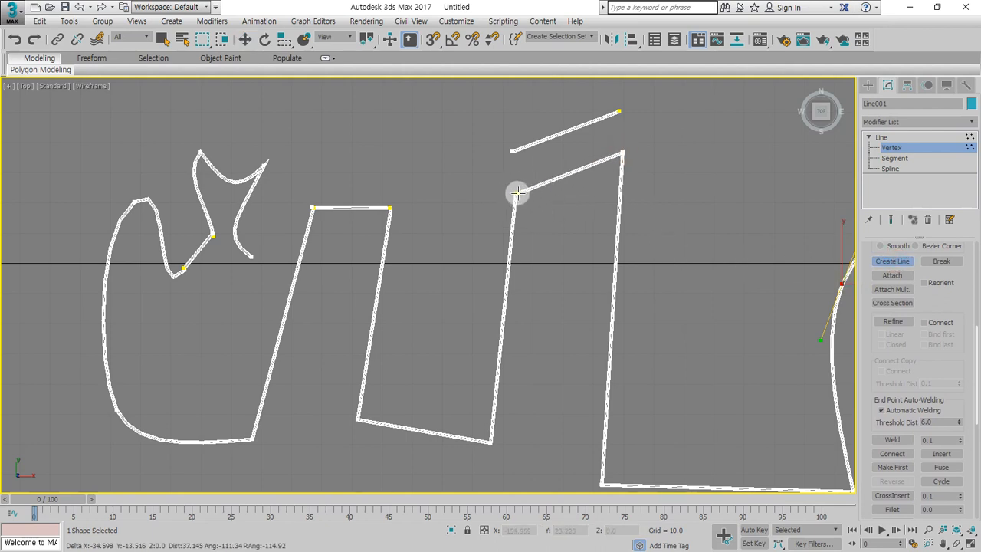
{"action": "left_click", "coordinate": [518, 192]}
{"action": "right_click", "coordinate": [575, 235]}
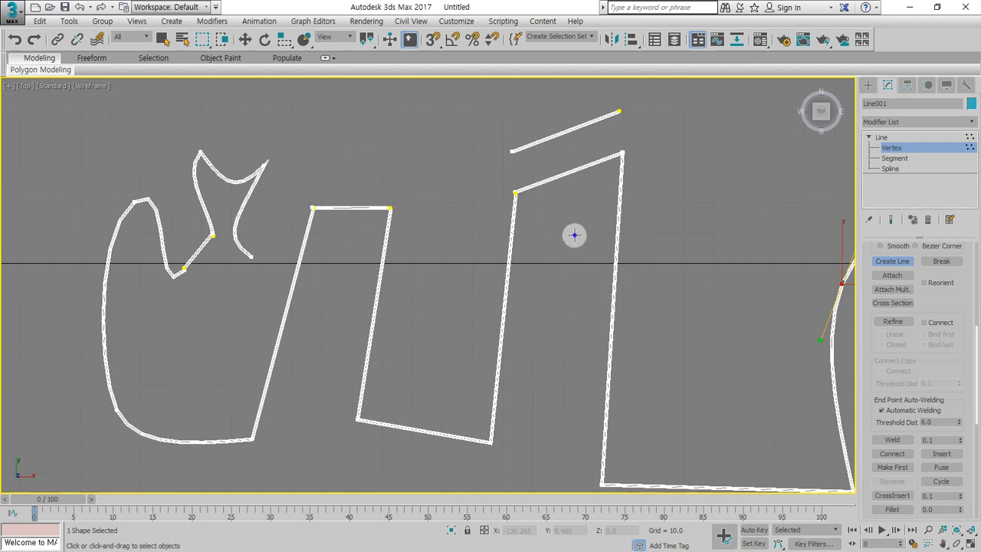
{"action": "right_click", "coordinate": [574, 235]}
Step: At the Segment level, move the new straight connector down and to the right, and return to the Vertex level
{"action": "key", "text": "2"}
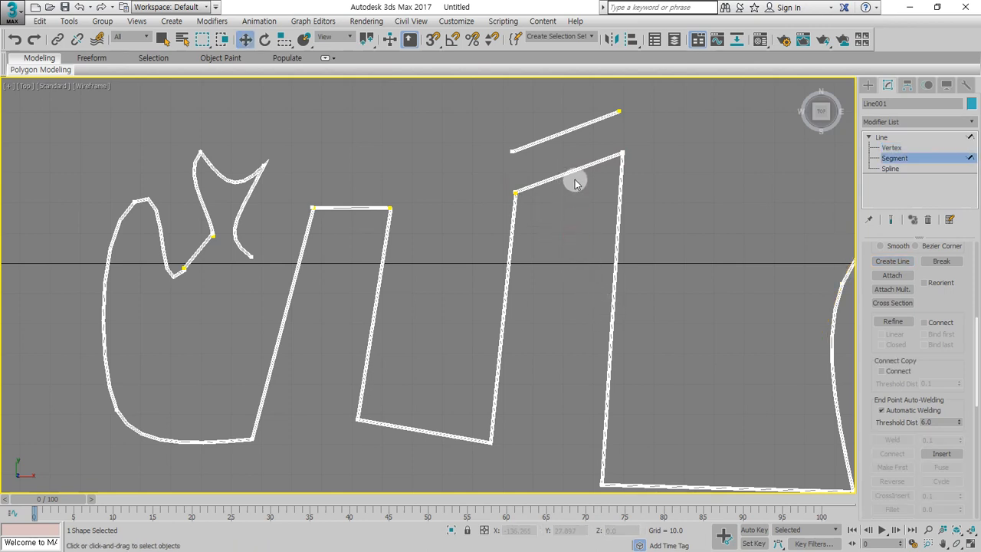
{"action": "left_click", "coordinate": [570, 170]}
{"action": "left_click_drag", "start_coordinate": [582, 150], "coordinate": [692, 219]}
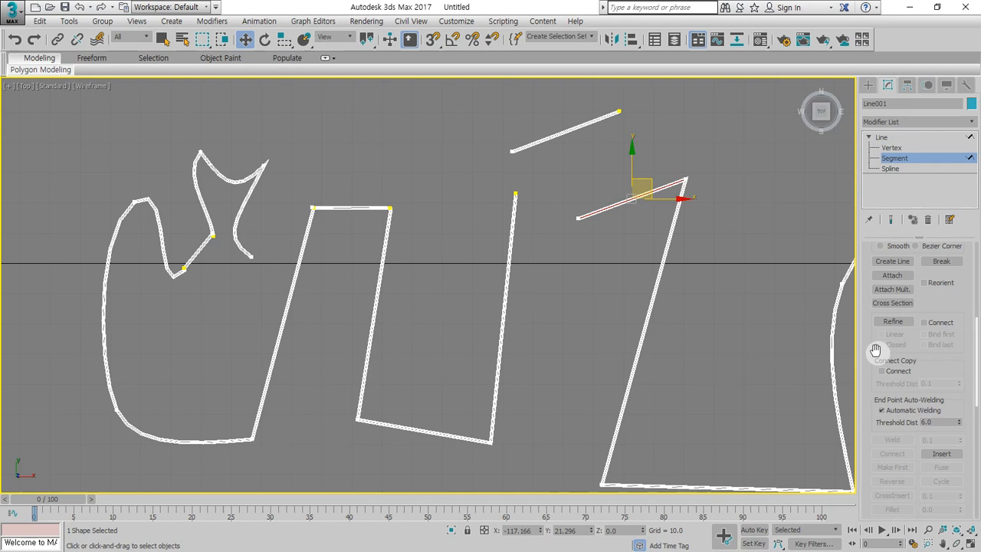
{"action": "scroll", "coordinate": [876, 351], "scroll_direction": "down", "scroll_amount": 1}
{"action": "left_click_drag", "start_coordinate": [867, 302], "coordinate": [873, 368]}
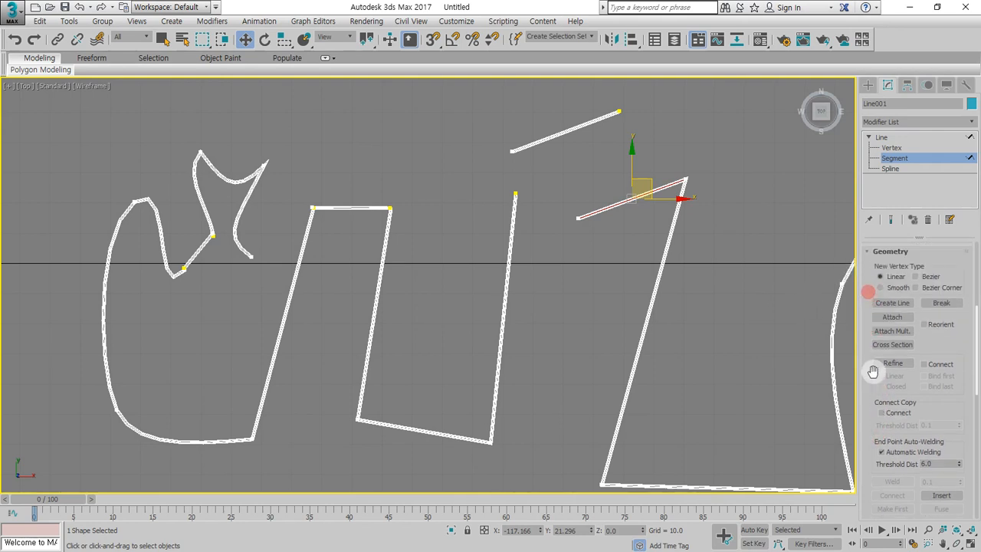
{"action": "key", "text": "1"}
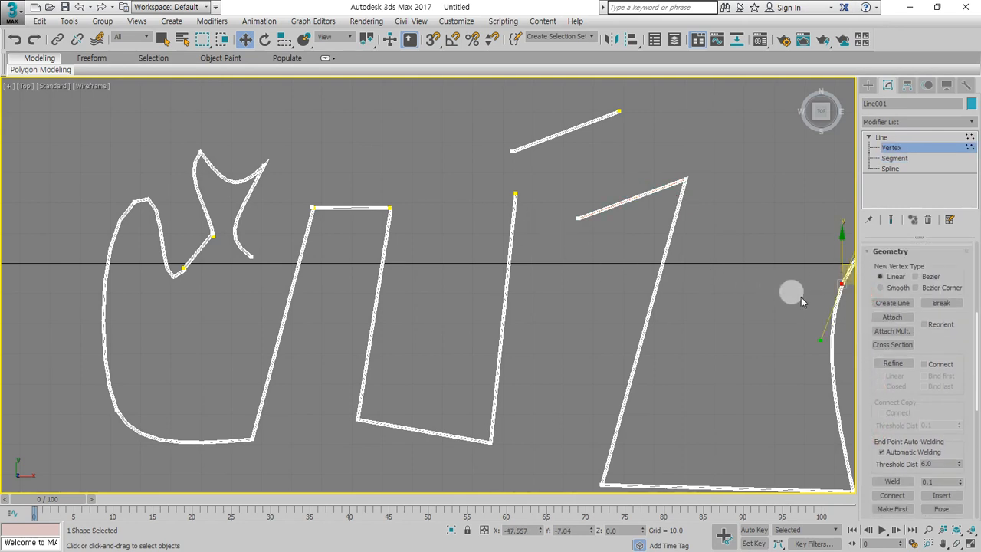
{"action": "left_click", "coordinate": [892, 303]}
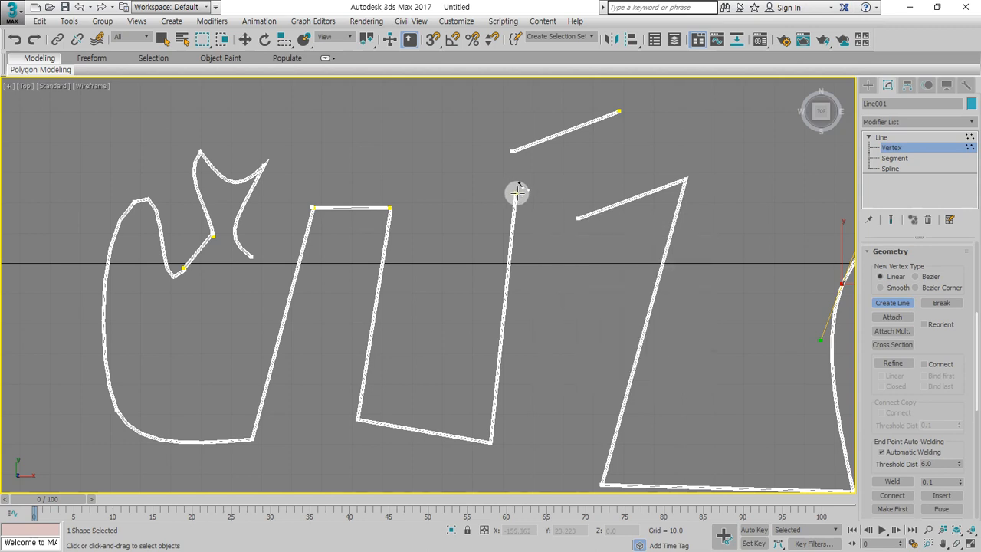
{"action": "left_click", "coordinate": [517, 193]}
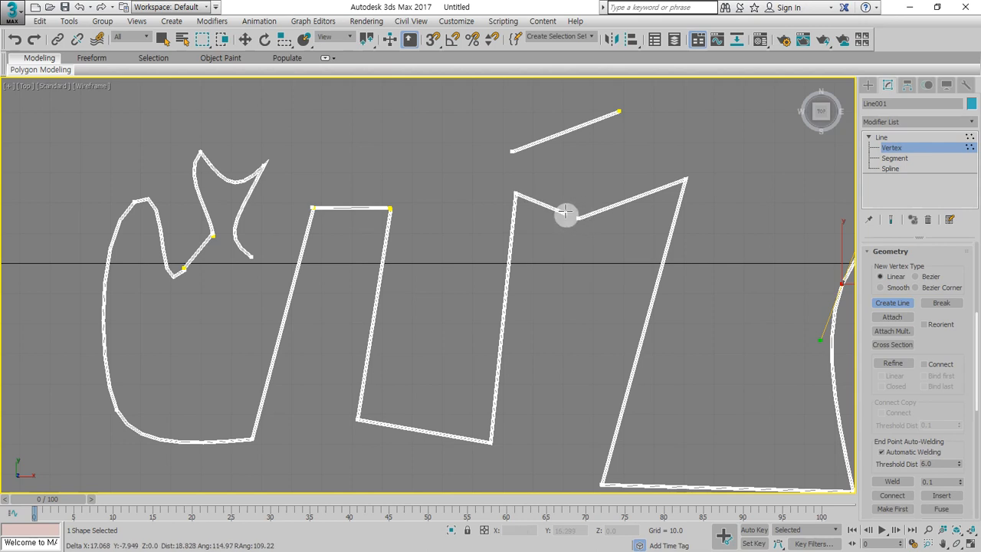
{"action": "right_click", "coordinate": [576, 223]}
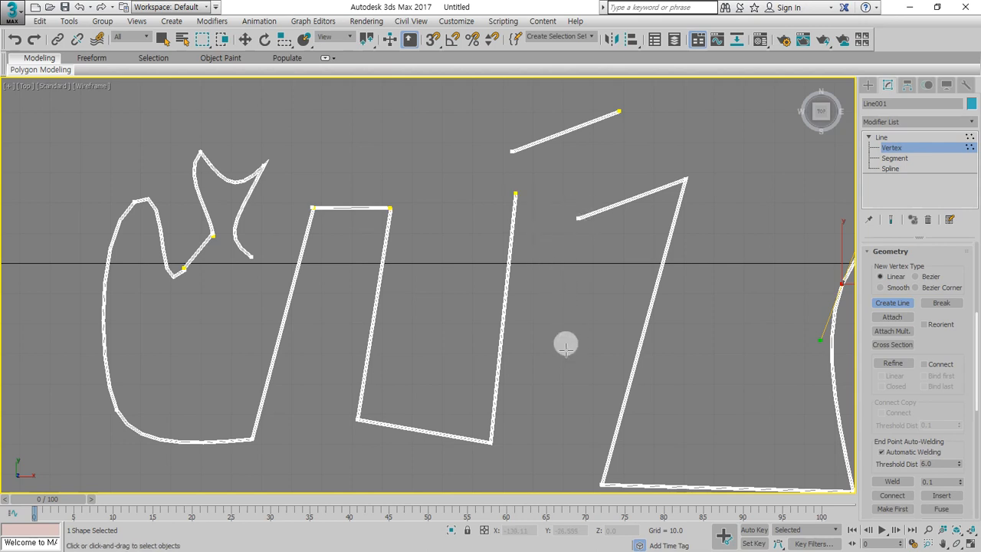
{"action": "left_click", "coordinate": [883, 306]}
Step: Use Refine to add one vertex midway on the U-shape's right side and one on the original spline's slanted left side
{"action": "mouse_move", "coordinate": [866, 402]}
{"action": "left_mouse_down"}
{"action": "mouse_move", "coordinate": [880, 330]}
{"action": "mouse_move", "coordinate": [861, 393]}
{"action": "left_mouse_up"}
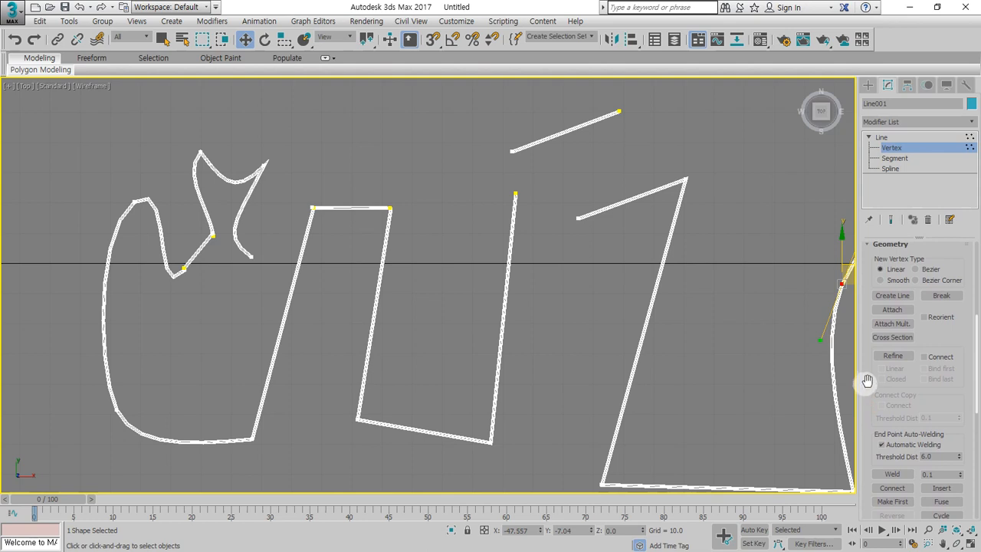
{"action": "mouse_move", "coordinate": [871, 385]}
{"action": "left_mouse_down"}
{"action": "mouse_move", "coordinate": [860, 322]}
{"action": "mouse_move", "coordinate": [919, 284]}
{"action": "mouse_move", "coordinate": [898, 305]}
{"action": "left_mouse_up"}
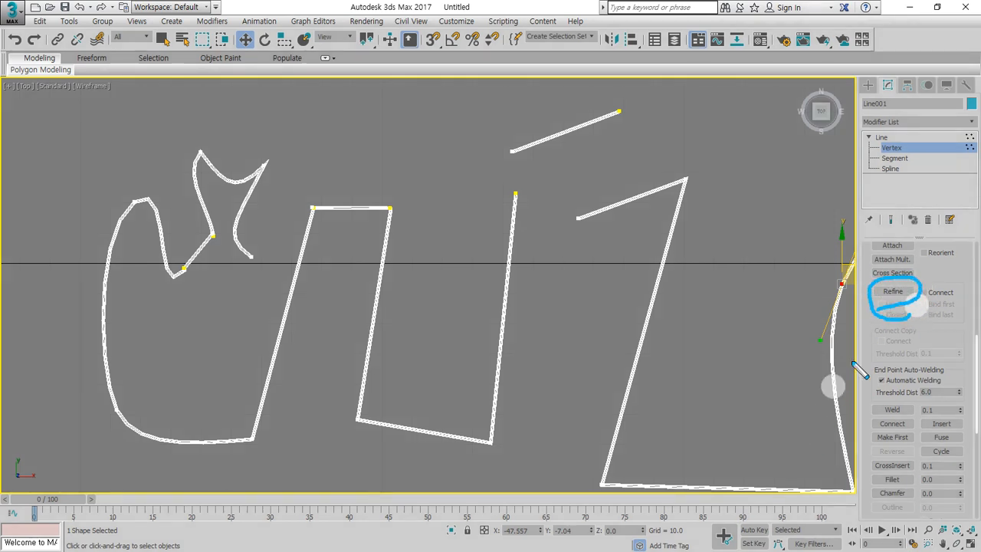
{"action": "key", "text": "Escape"}
{"action": "left_click", "coordinate": [887, 296]}
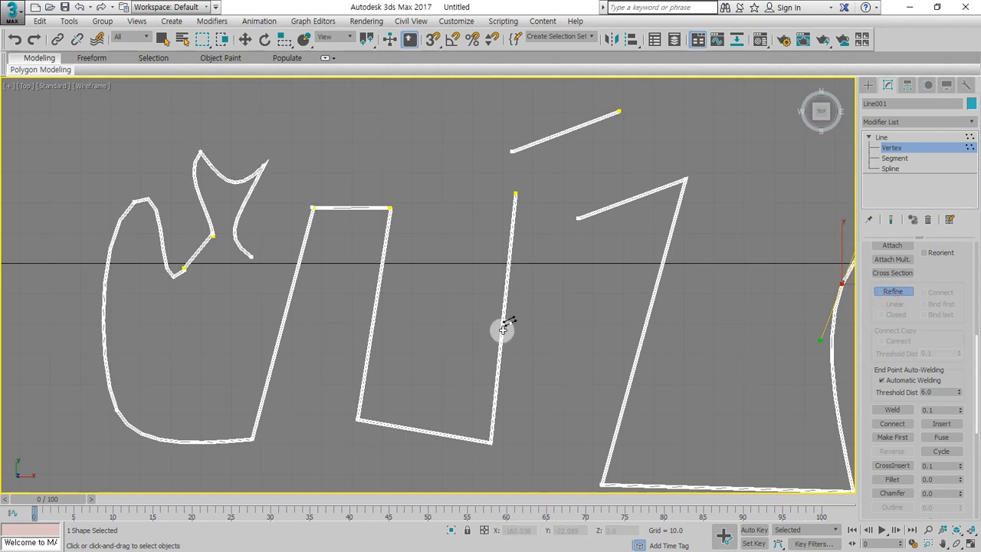
{"action": "left_click", "coordinate": [642, 341]}
{"action": "left_click", "coordinate": [890, 290]}
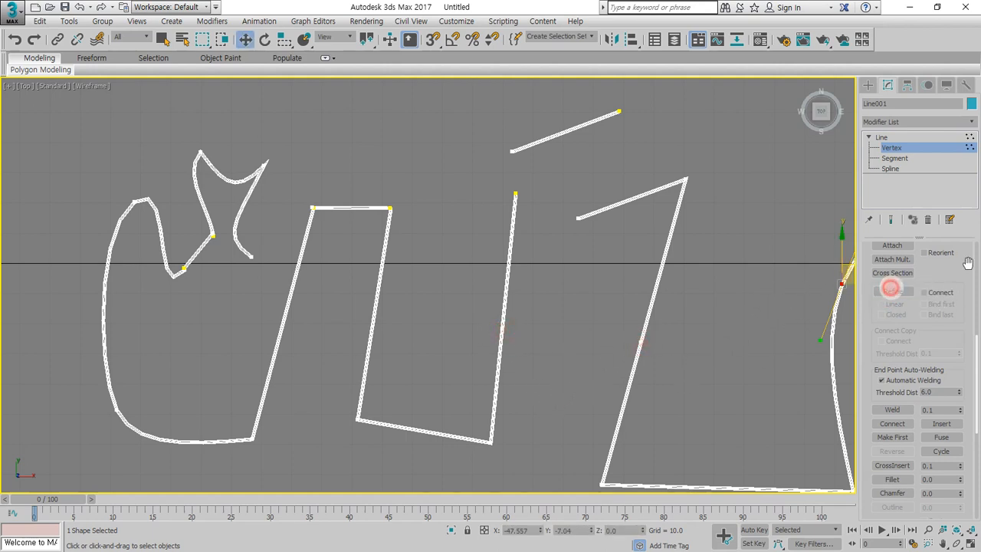
Step: Set the line's rendering Thickness to 0.1
{"action": "scroll", "coordinate": [923, 330], "scroll_direction": "up", "scroll_amount": 5}
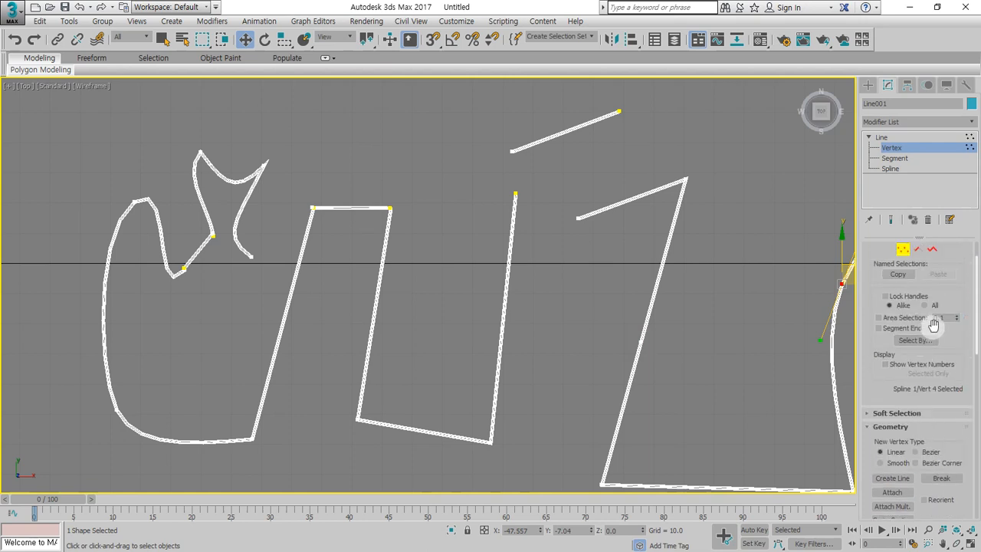
{"action": "scroll", "coordinate": [927, 322], "scroll_direction": "up", "scroll_amount": 2}
{"action": "left_click", "coordinate": [888, 248]}
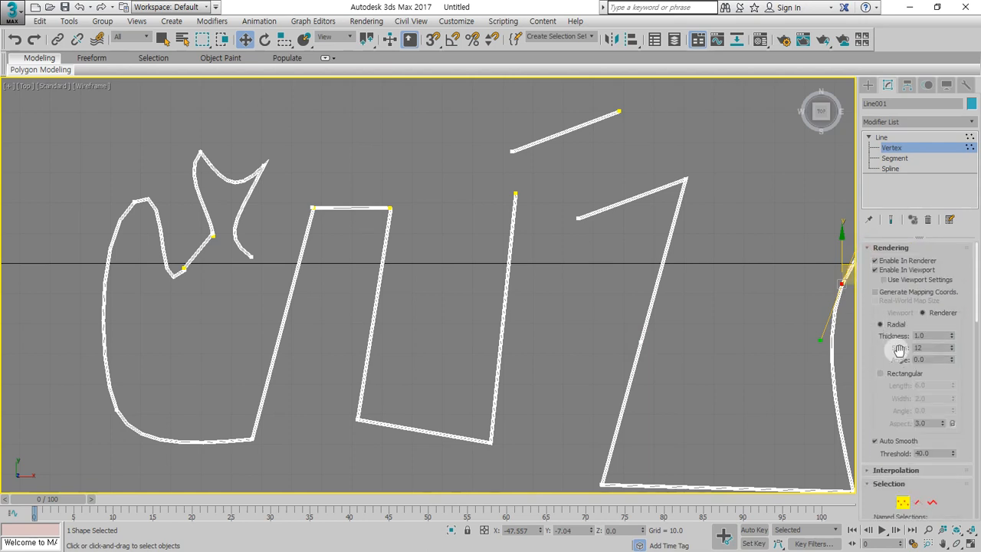
{"action": "double_click", "coordinate": [924, 336]}
{"action": "type", "text": "0.1"}
{"action": "key", "text": "Return"}
Step: Use Refine to add one vertex midway on the U-shape's left side and one on the rounded shape's straight right side
{"action": "scroll", "coordinate": [881, 360], "scroll_direction": "down", "scroll_amount": 5}
{"action": "scroll", "coordinate": [879, 373], "scroll_direction": "down", "scroll_amount": 6}
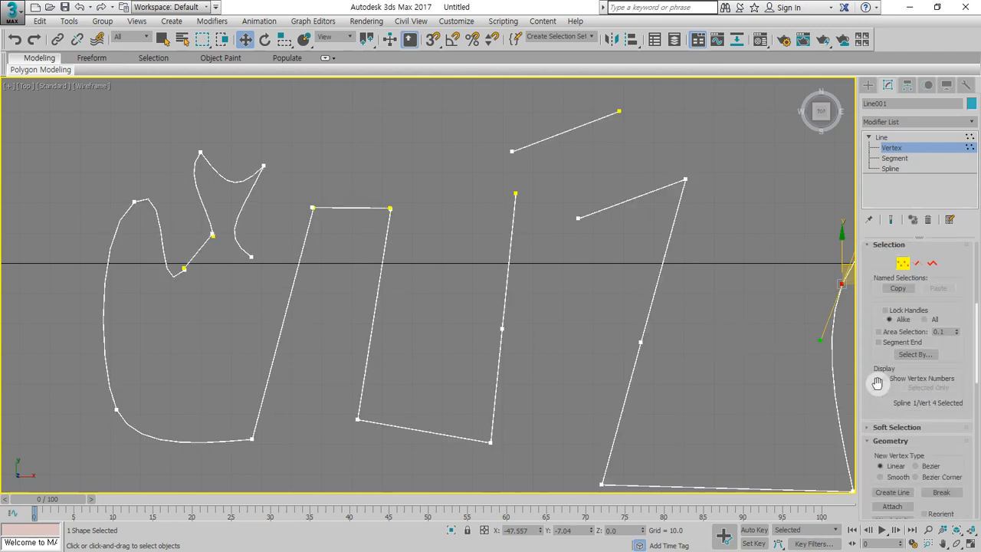
{"action": "scroll", "coordinate": [866, 414], "scroll_direction": "down", "scroll_amount": 2}
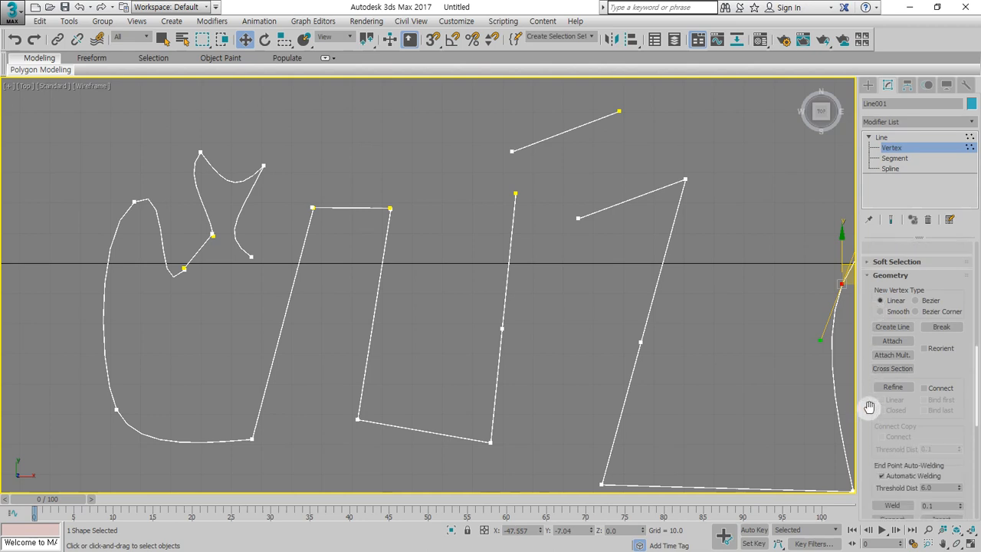
{"action": "scroll", "coordinate": [866, 418], "scroll_direction": "down", "scroll_amount": 2}
{"action": "scroll", "coordinate": [873, 463], "scroll_direction": "down", "scroll_amount": 1}
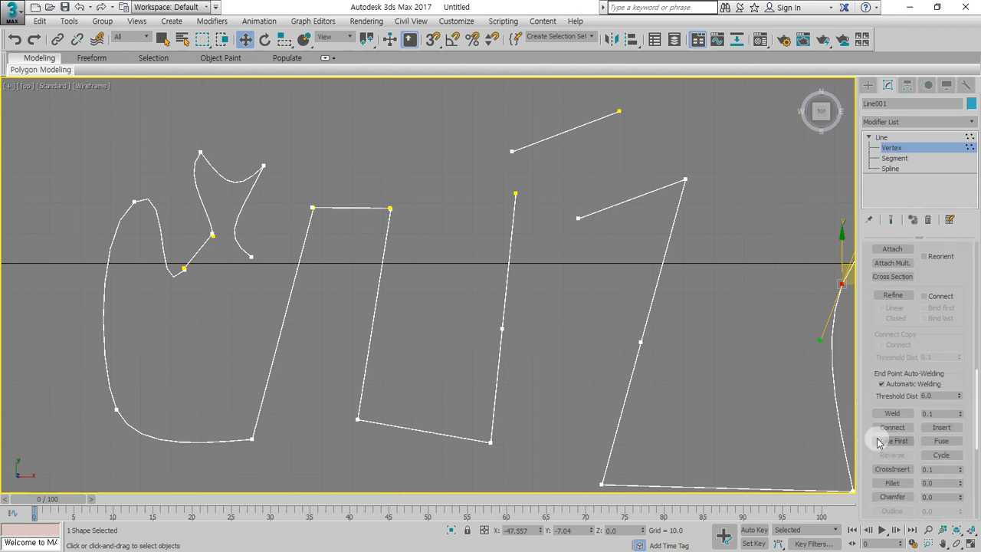
{"action": "scroll", "coordinate": [876, 328], "scroll_direction": "up", "scroll_amount": 1}
{"action": "left_click", "coordinate": [892, 309]}
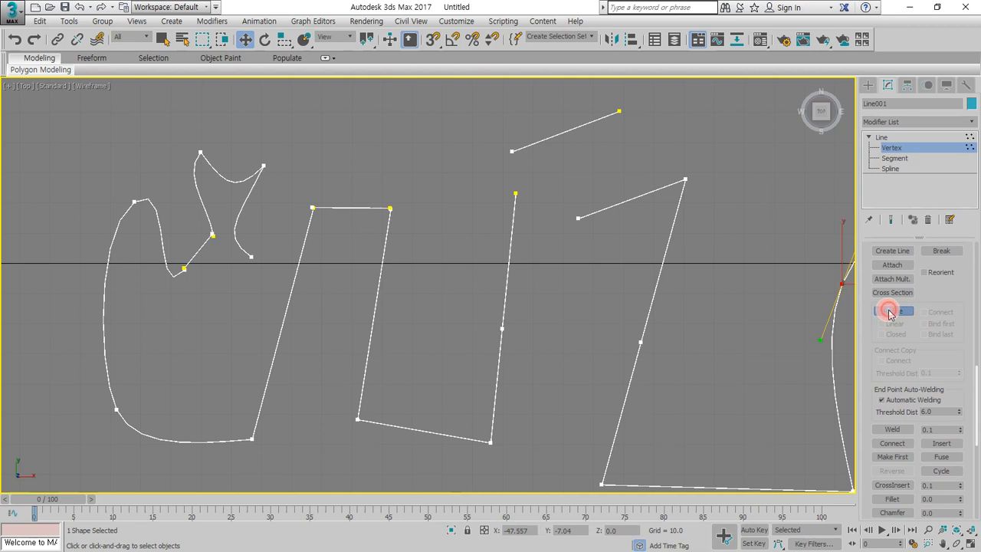
{"action": "left_click", "coordinate": [373, 308]}
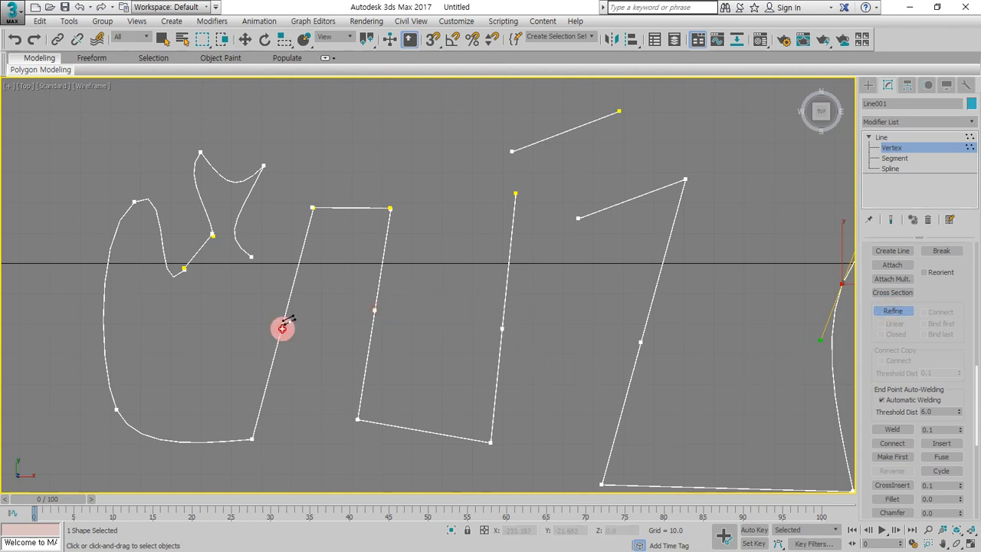
{"action": "left_click", "coordinate": [282, 328]}
{"action": "right_click", "coordinate": [303, 345]}
Step: Move the four refined vertices sideways so that each straight side bends at its middle, and deselect them
{"action": "left_click", "coordinate": [282, 328]}
{"action": "left_click_drag", "start_coordinate": [302, 317], "coordinate": [255, 311]}
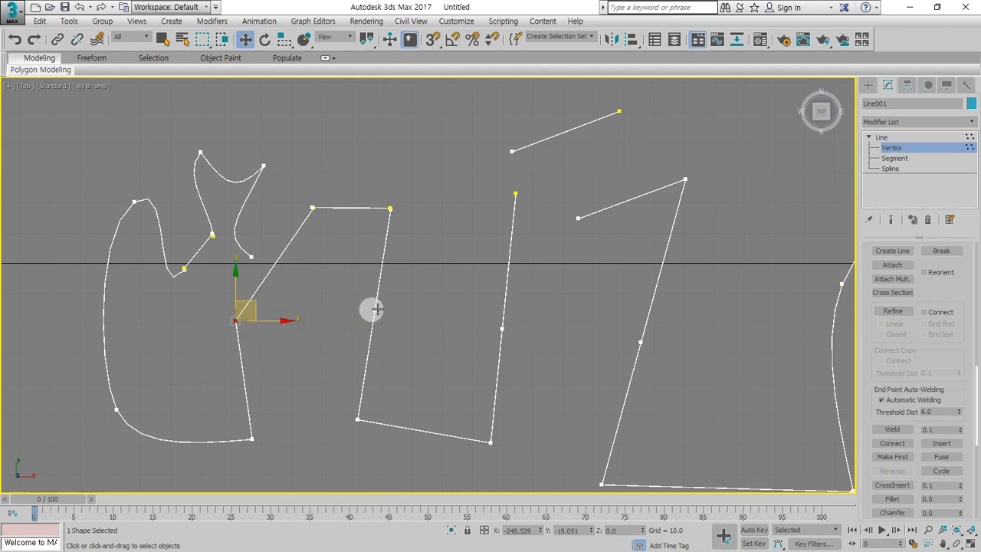
{"action": "left_click_drag", "start_coordinate": [375, 309], "coordinate": [424, 313]}
{"action": "left_click_drag", "start_coordinate": [502, 330], "coordinate": [467, 321]}
{"action": "left_click_drag", "start_coordinate": [640, 347], "coordinate": [694, 347]}
{"action": "left_click", "coordinate": [478, 385]}
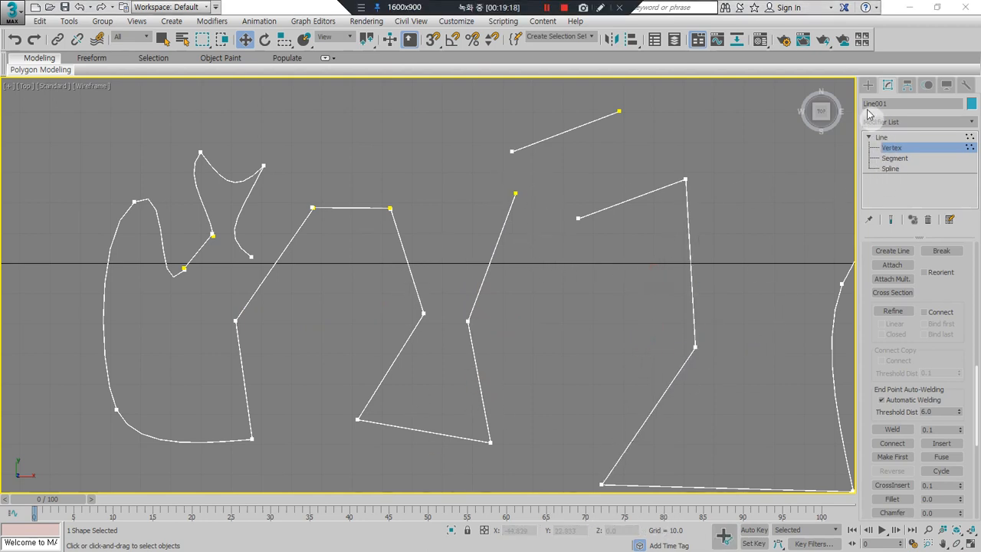
Step: Draw a separate open U-shaped line with straight segments in the empty area to the left of the existing shapes
{"action": "left_click", "coordinate": [867, 85]}
{"action": "left_click", "coordinate": [892, 169]}
{"action": "middle_click_drag", "start_coordinate": [139, 238], "coordinate": [583, 226]}
{"action": "left_click_drag", "start_coordinate": [151, 122], "coordinate": [328, 121]}
{"action": "right_click", "coordinate": [376, 232]}
{"action": "right_click", "coordinate": [411, 265]}
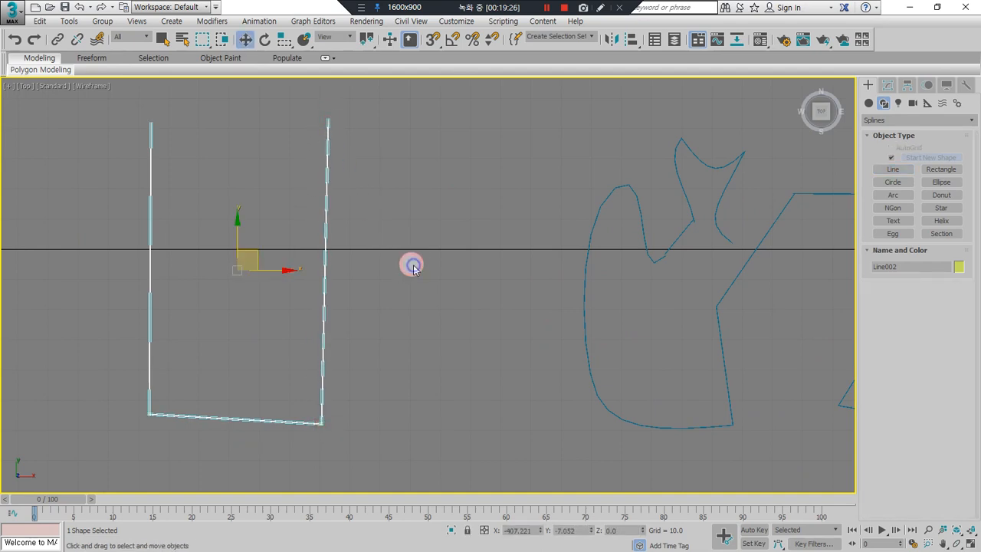
Step: Refine the new line's bottom segment with a middle vertex, and move that vertex below the segment and toward its left corner
{"action": "left_click", "coordinate": [887, 85]}
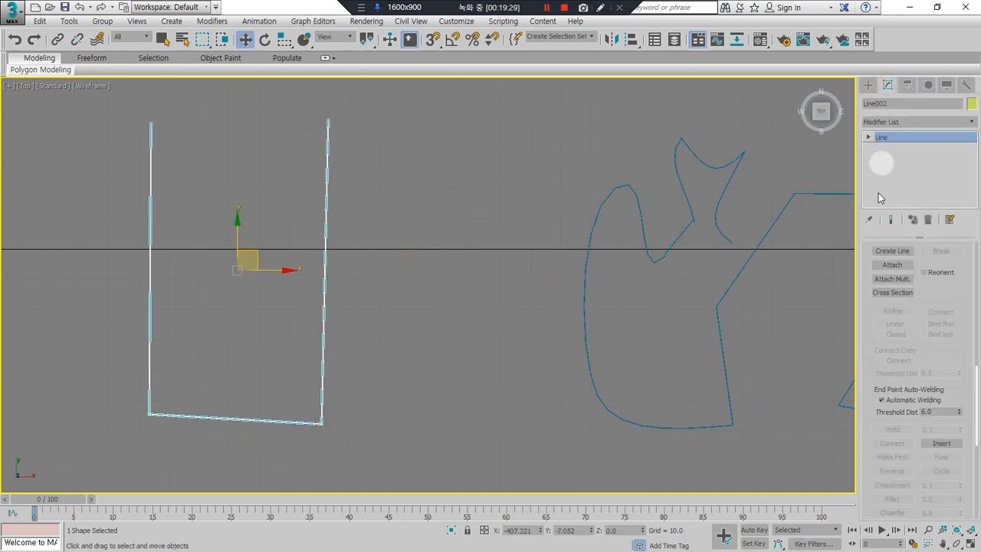
{"action": "key", "text": "1"}
{"action": "left_click", "coordinate": [892, 311]}
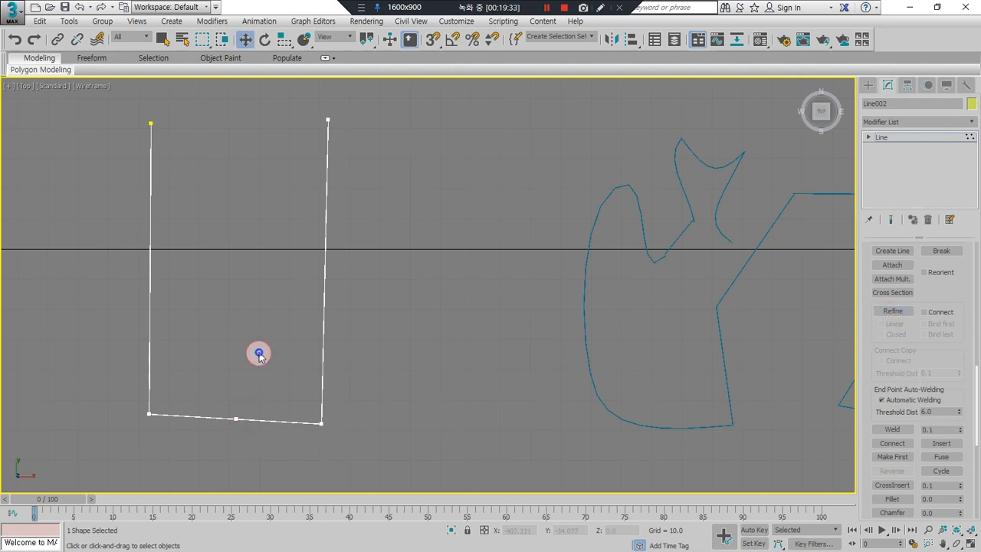
{"action": "left_click_drag", "start_coordinate": [230, 433], "coordinate": [242, 461]}
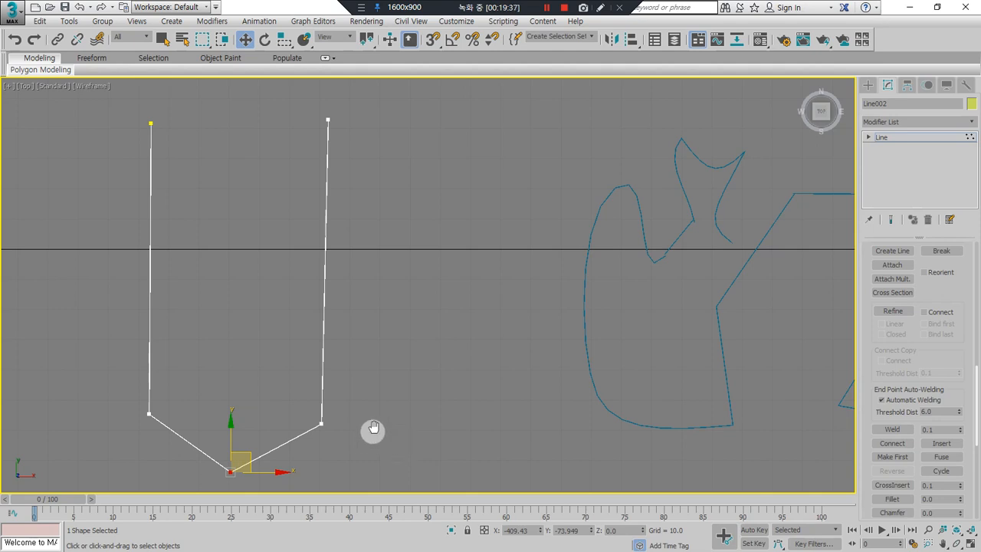
{"action": "middle_click_drag", "start_coordinate": [373, 431], "coordinate": [384, 372]}
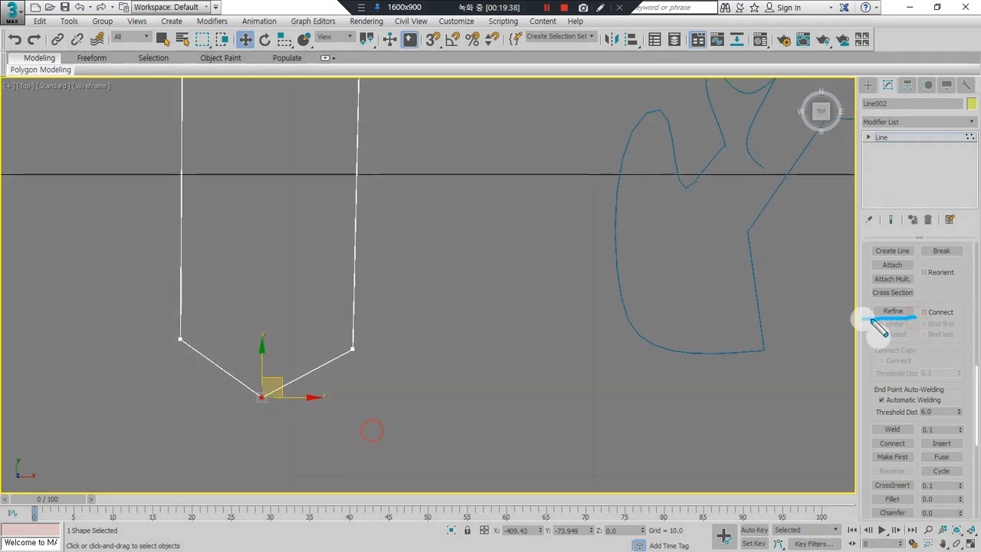
{"action": "right_click", "coordinate": [658, 376]}
{"action": "left_click", "coordinate": [660, 388]}
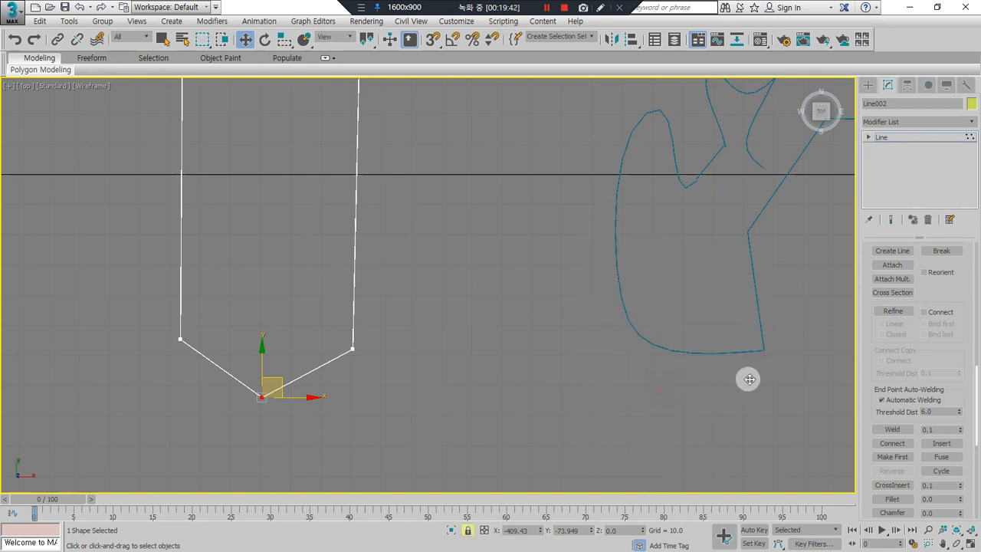
{"action": "left_click_drag", "start_coordinate": [783, 369], "coordinate": [731, 335]}
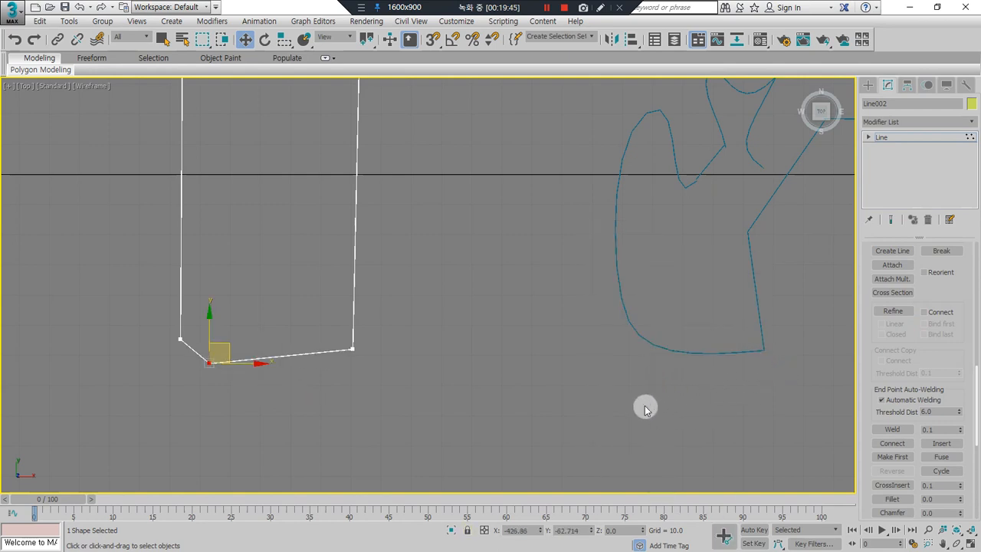
Step: Select the original multi-spline line again and switch it to its Vertex level
{"action": "left_click", "coordinate": [645, 406]}
{"action": "left_click", "coordinate": [738, 352]}
{"action": "middle_click_drag", "start_coordinate": [795, 298], "coordinate": [445, 301]}
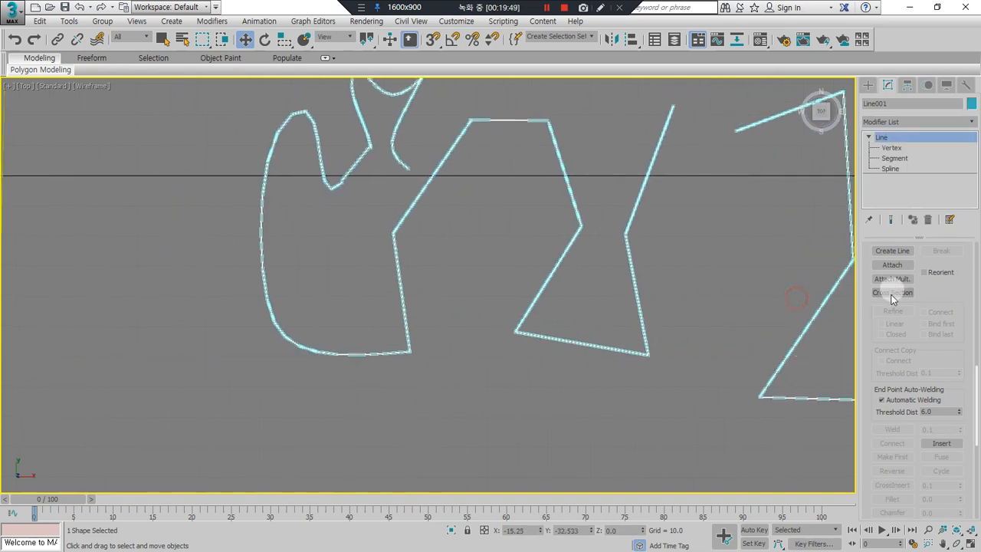
{"action": "key", "text": "1"}
Step: Examine the Insert and Refine options among the line's Geometry tools
{"action": "left_click_drag", "start_coordinate": [878, 360], "coordinate": [865, 267]}
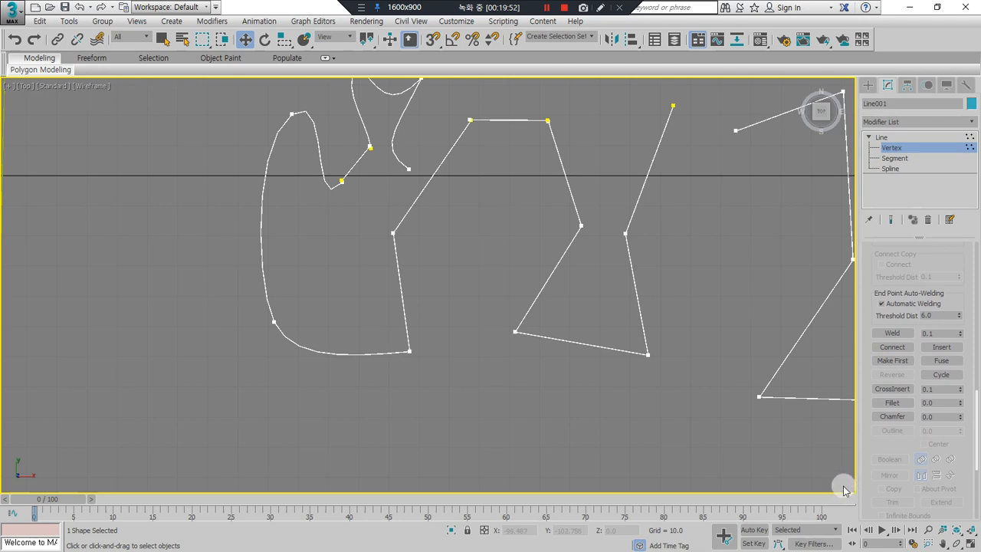
{"action": "key", "text": "ctrl+alt+d"}
{"action": "mouse_move", "coordinate": [964, 358]}
{"action": "left_mouse_down"}
{"action": "mouse_move", "coordinate": [926, 359]}
{"action": "mouse_move", "coordinate": [932, 331]}
{"action": "mouse_move", "coordinate": [970, 345]}
{"action": "left_mouse_up"}
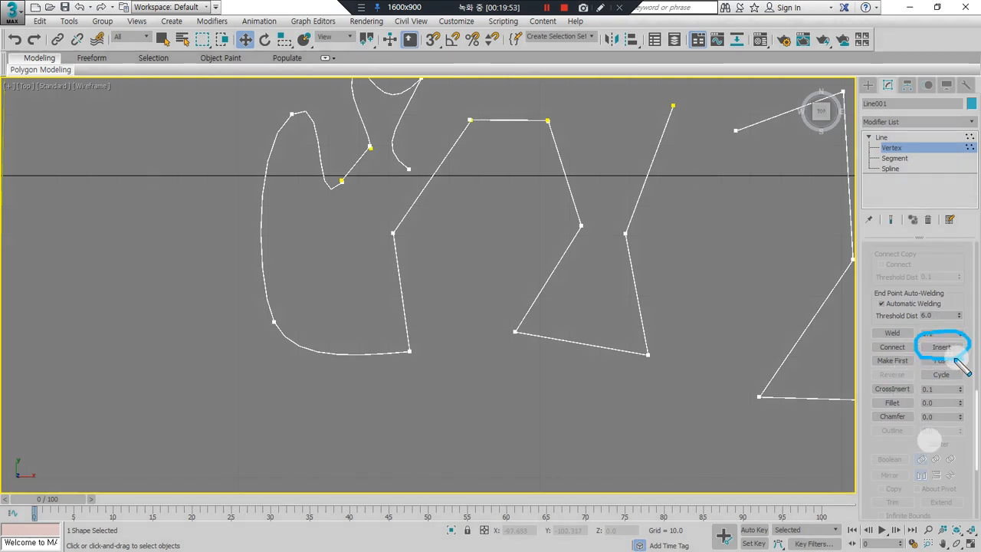
{"action": "key", "text": "Escape"}
{"action": "left_click_drag", "start_coordinate": [910, 266], "coordinate": [902, 311]}
{"action": "key", "text": "ctrl+alt+d"}
{"action": "mouse_move", "coordinate": [919, 254]}
{"action": "left_mouse_down"}
{"action": "mouse_move", "coordinate": [863, 268]}
{"action": "mouse_move", "coordinate": [936, 271]}
{"action": "mouse_move", "coordinate": [913, 267]}
{"action": "left_mouse_up"}
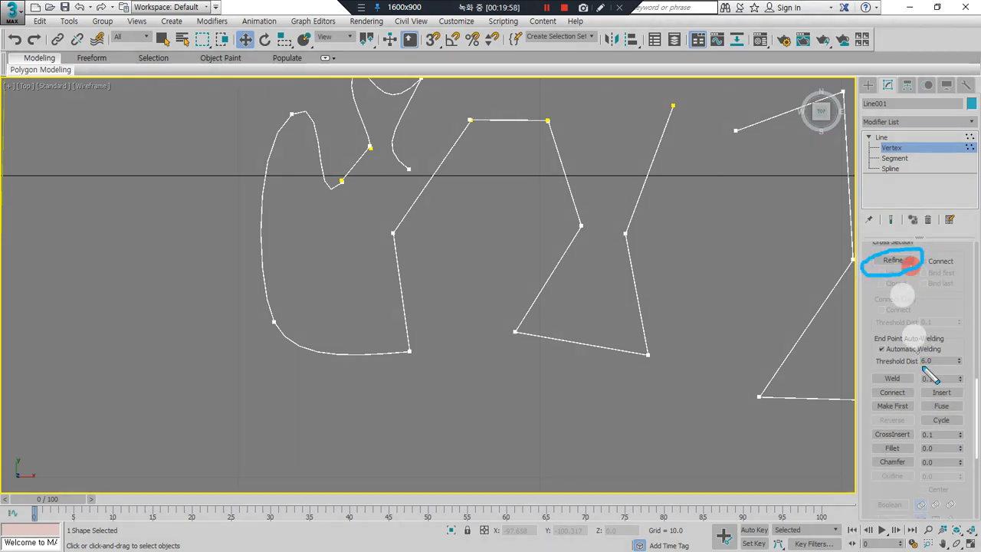
Step: Refine the straight segment at the left of the middle polyline with one extra vertex, keeping its shape
{"action": "mouse_move", "coordinate": [966, 405]}
{"action": "left_mouse_down"}
{"action": "mouse_move", "coordinate": [943, 407]}
{"action": "mouse_move", "coordinate": [921, 383]}
{"action": "mouse_move", "coordinate": [975, 393]}
{"action": "left_mouse_up"}
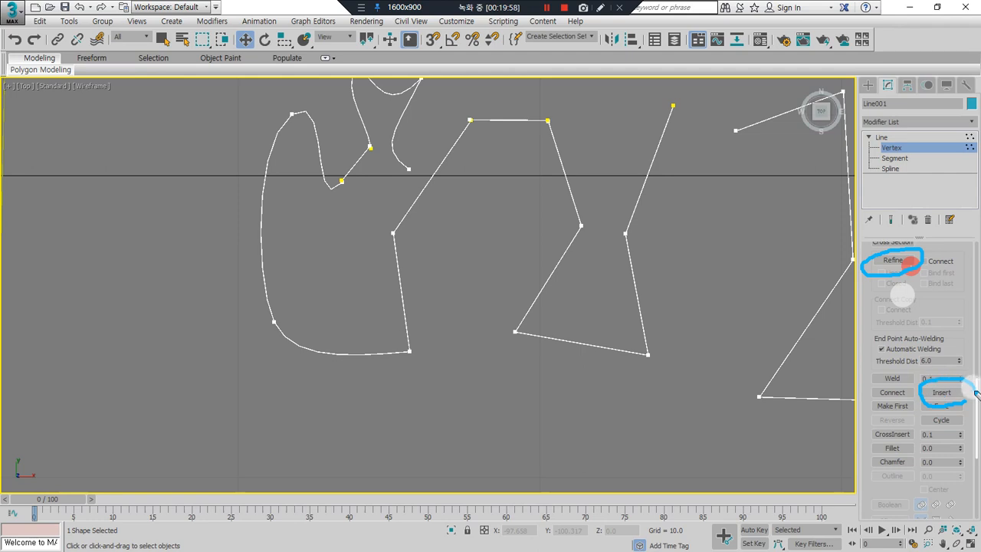
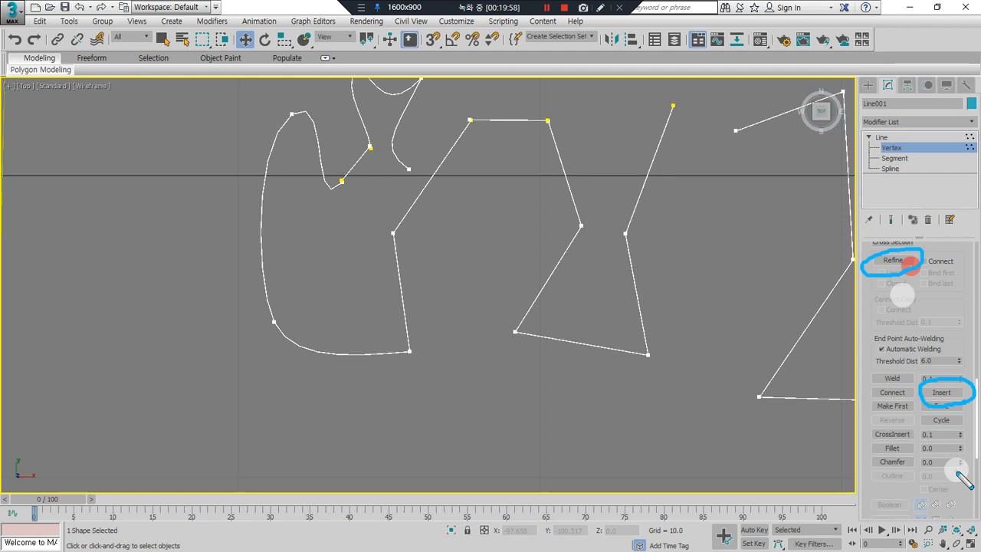
{"action": "left_click", "coordinate": [892, 260]}
{"action": "left_click", "coordinate": [401, 288]}
{"action": "mouse_move", "coordinate": [418, 308]}
{"action": "left_mouse_down"}
{"action": "mouse_move", "coordinate": [383, 274]}
{"action": "mouse_move", "coordinate": [415, 312]}
{"action": "left_mouse_up"}
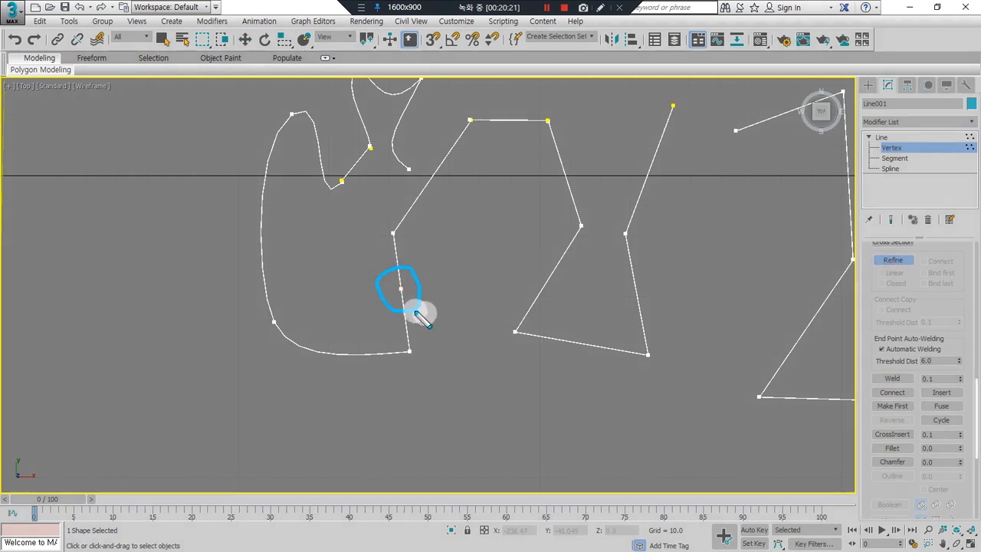
{"action": "key", "text": "Escape"}
Step: Insert two vertices on the far-left curve, pulling the first outward to the left and placing the second back near the curve
{"action": "left_click", "coordinate": [952, 393]}
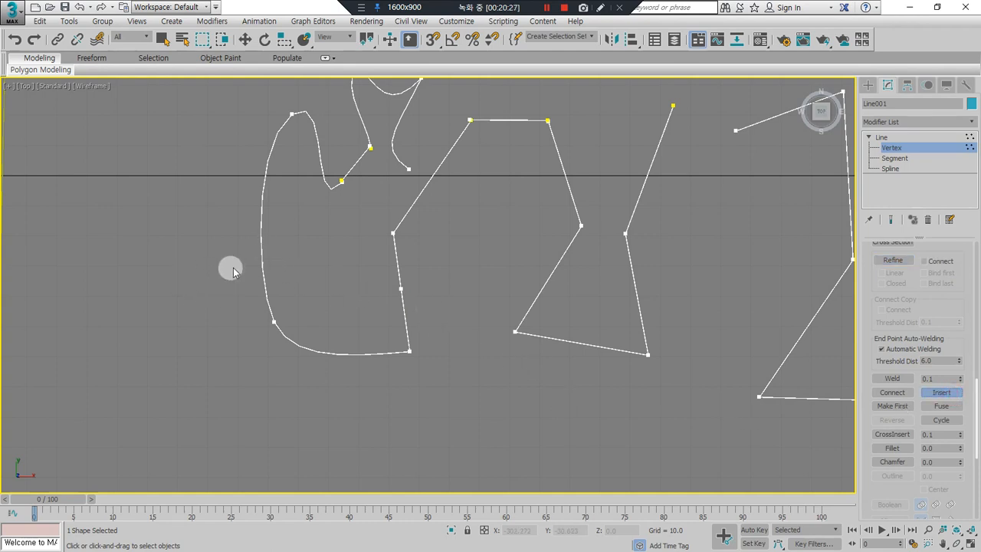
{"action": "left_click", "coordinate": [263, 260]}
{"action": "left_click", "coordinate": [157, 238]}
{"action": "left_click", "coordinate": [266, 227]}
{"action": "right_click", "coordinate": [280, 324]}
Step: Insert a corner vertex pulled below the middle polyline's bottom segment and a curved vertex pulled rightward from its lower right segment
{"action": "left_click", "coordinate": [449, 290]}
{"action": "left_click", "coordinate": [564, 336]}
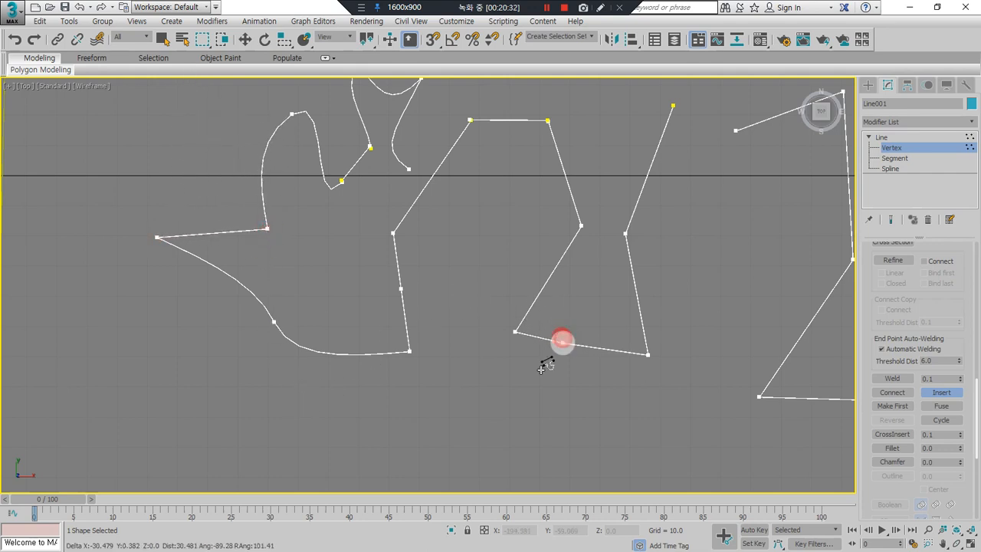
{"action": "left_click", "coordinate": [543, 410]}
{"action": "right_click", "coordinate": [634, 324]}
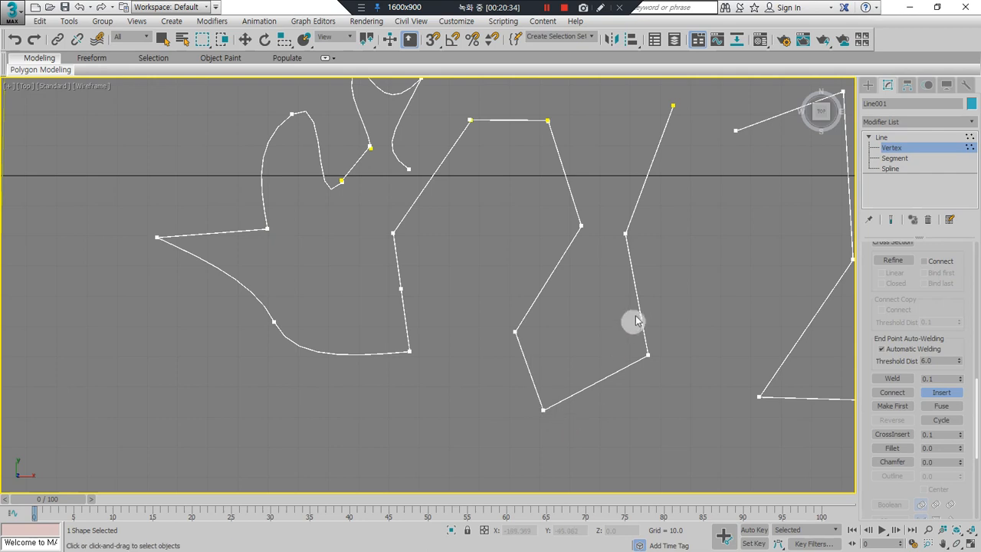
{"action": "left_click", "coordinate": [638, 309]}
{"action": "left_click_drag", "start_coordinate": [734, 287], "coordinate": [744, 320]}
{"action": "right_click", "coordinate": [744, 319]}
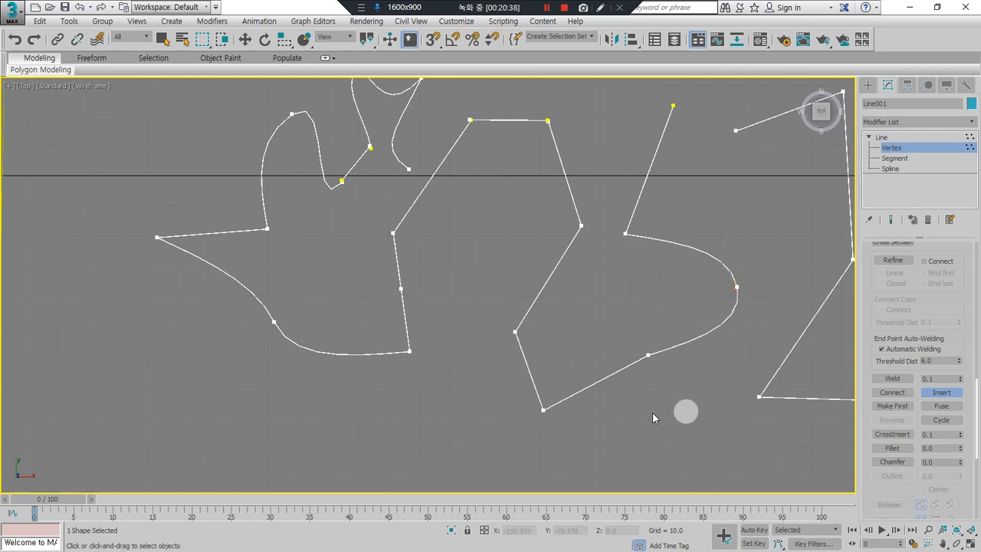
Step: Insert three vertices into the middle polyline's short top segment, a curved one inside the shape and two corners below it
{"action": "left_click", "coordinate": [508, 120]}
{"action": "mouse_move", "coordinate": [495, 212]}
{"action": "left_mouse_down"}
{"action": "mouse_move", "coordinate": [525, 225]}
{"action": "mouse_move", "coordinate": [472, 208]}
{"action": "mouse_move", "coordinate": [486, 257]}
{"action": "mouse_move", "coordinate": [536, 232]}
{"action": "mouse_move", "coordinate": [551, 185]}
{"action": "left_mouse_up"}
{"action": "left_click", "coordinate": [540, 188]}
{"action": "left_click", "coordinate": [453, 296]}
{"action": "right_click", "coordinate": [454, 297]}
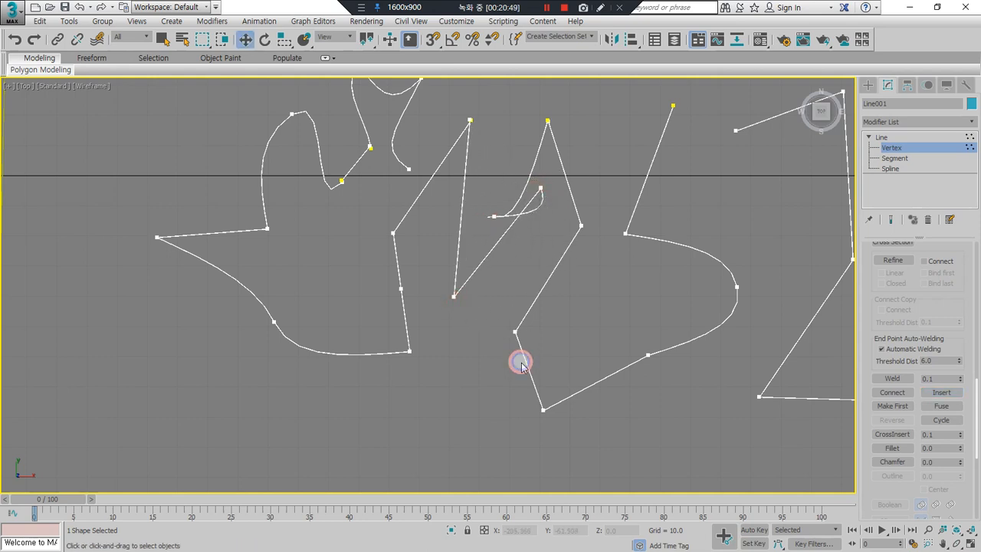
{"action": "key", "text": "ctrl+2"}
{"action": "mouse_move", "coordinate": [891, 270]}
{"action": "left_mouse_down"}
{"action": "mouse_move", "coordinate": [861, 249]}
{"action": "mouse_move", "coordinate": [885, 281]}
{"action": "left_mouse_up"}
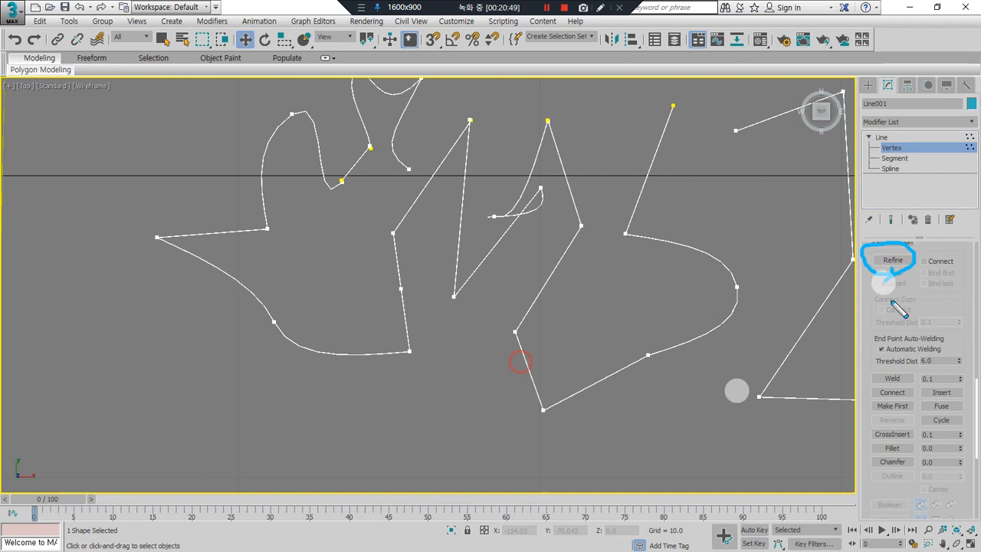
{"action": "mouse_move", "coordinate": [953, 398]}
{"action": "left_mouse_down"}
{"action": "mouse_move", "coordinate": [922, 398]}
{"action": "mouse_move", "coordinate": [939, 408]}
{"action": "left_mouse_up"}
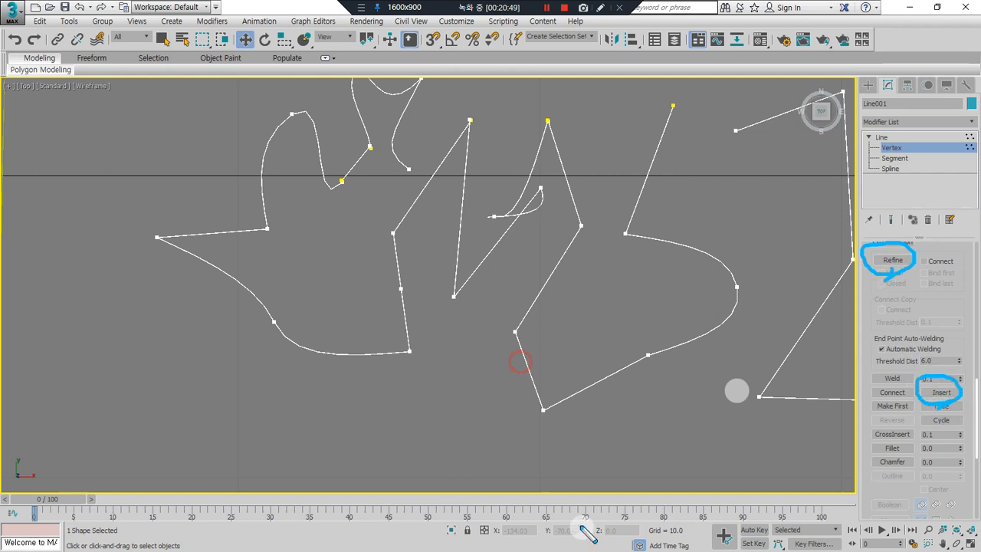
{"action": "key", "text": "Escape"}
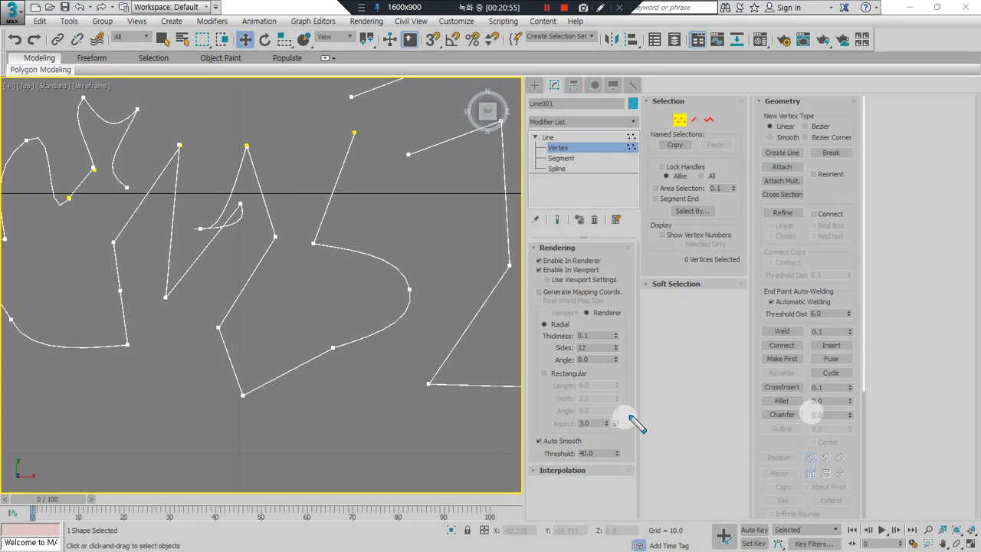
{"action": "left_click_drag", "start_coordinate": [757, 359], "coordinate": [798, 338]}
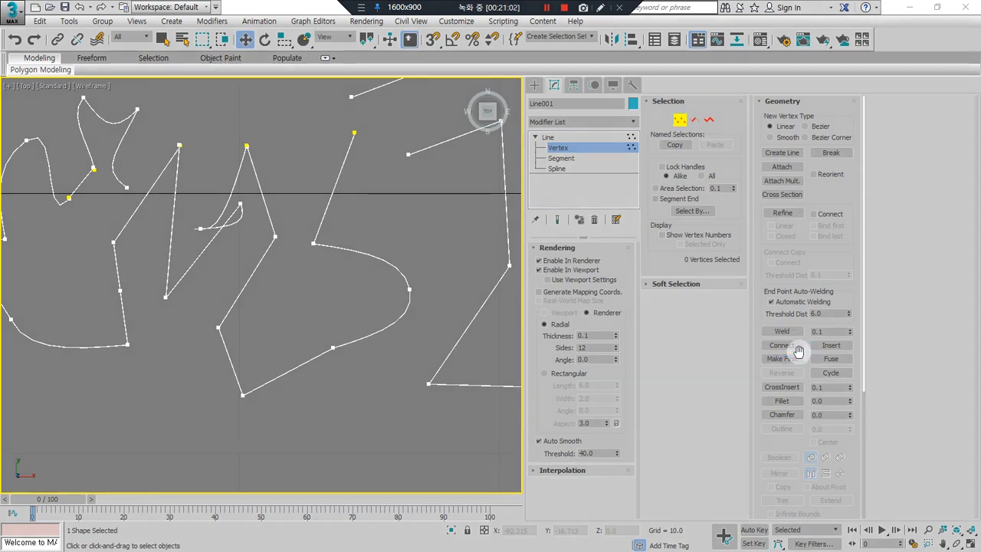
Step: Connect the short upper line's left end to the open end below it, and its right end to the neighbouring line's end
{"action": "left_click", "coordinate": [781, 346]}
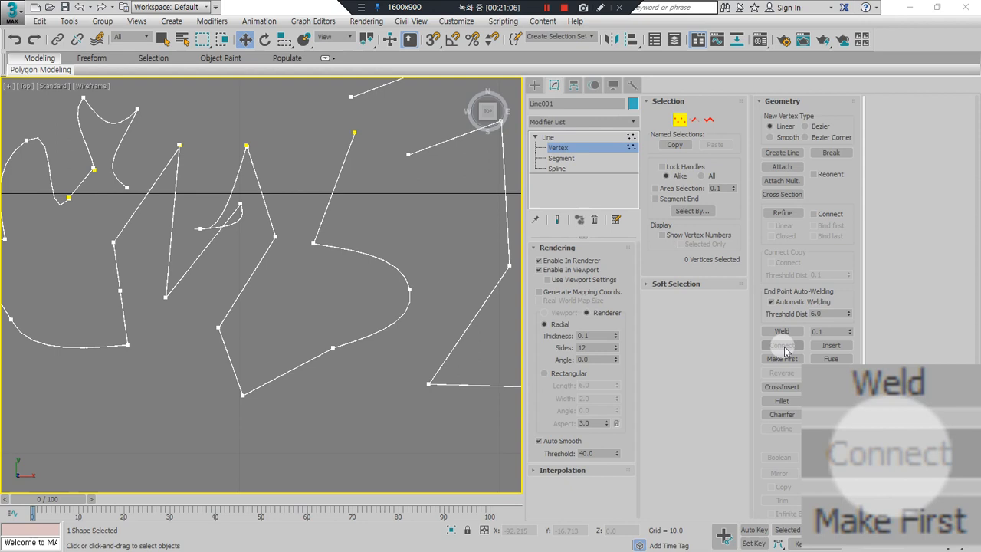
{"action": "left_click", "coordinate": [781, 345]}
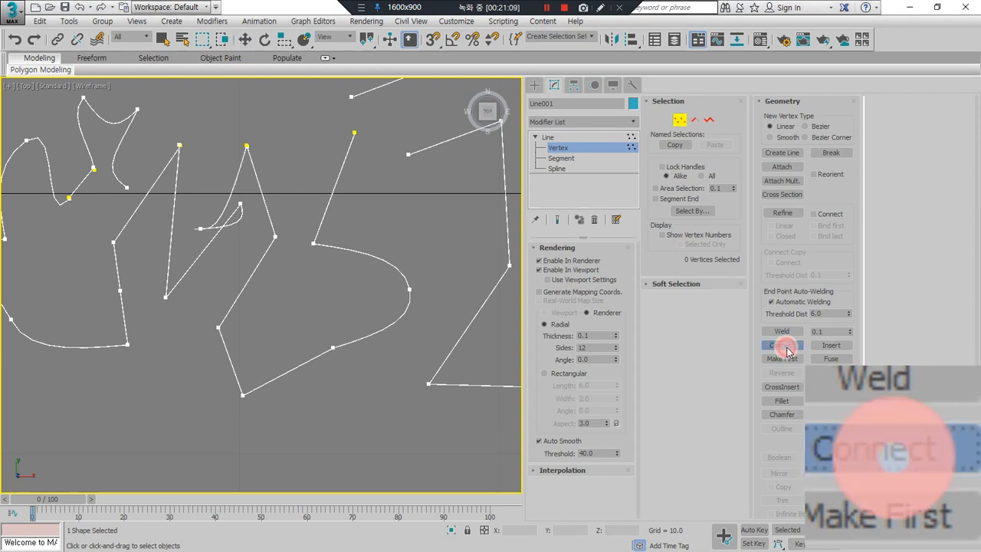
{"action": "middle_click_drag", "start_coordinate": [368, 230], "coordinate": [344, 291]}
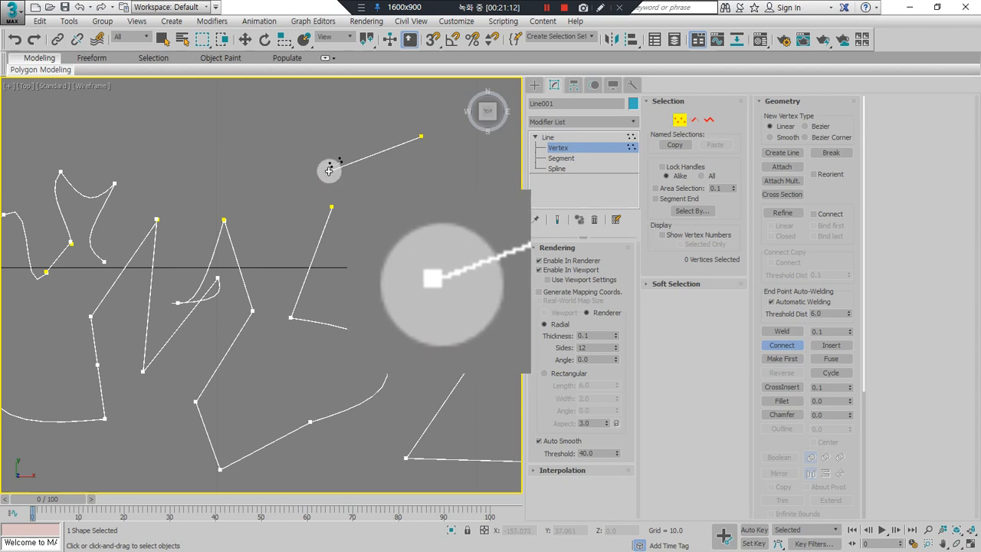
{"action": "left_click_drag", "start_coordinate": [327, 169], "coordinate": [332, 206]}
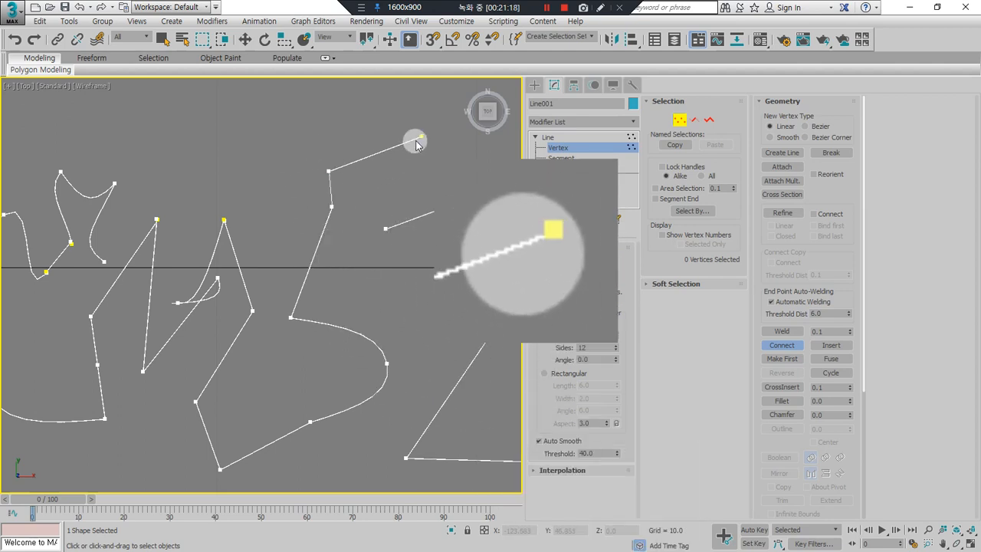
{"action": "mouse_move", "coordinate": [419, 136]}
{"action": "left_mouse_down"}
{"action": "mouse_move", "coordinate": [385, 197]}
{"action": "mouse_move", "coordinate": [387, 226]}
{"action": "left_mouse_up"}
Step: Connect the open end at the far right of the arch line to the open end vertex of the far-left curved spline
{"action": "middle_click_drag", "start_coordinate": [281, 293], "coordinate": [460, 287]}
{"action": "scroll", "coordinate": [276, 261], "scroll_direction": "down", "scroll_amount": 4}
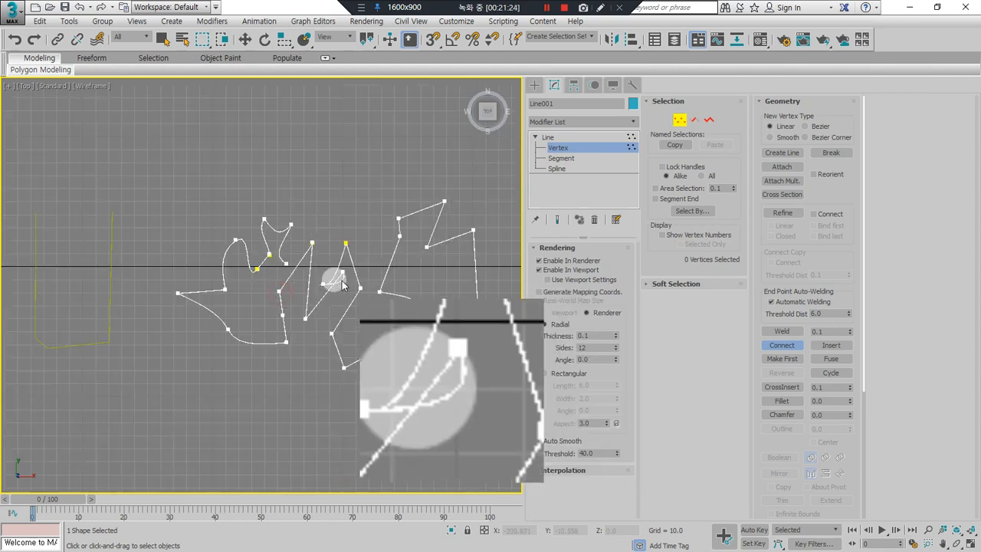
{"action": "middle_click_drag", "start_coordinate": [333, 279], "coordinate": [218, 262]}
{"action": "scroll", "coordinate": [380, 340], "scroll_direction": "down", "scroll_amount": 2}
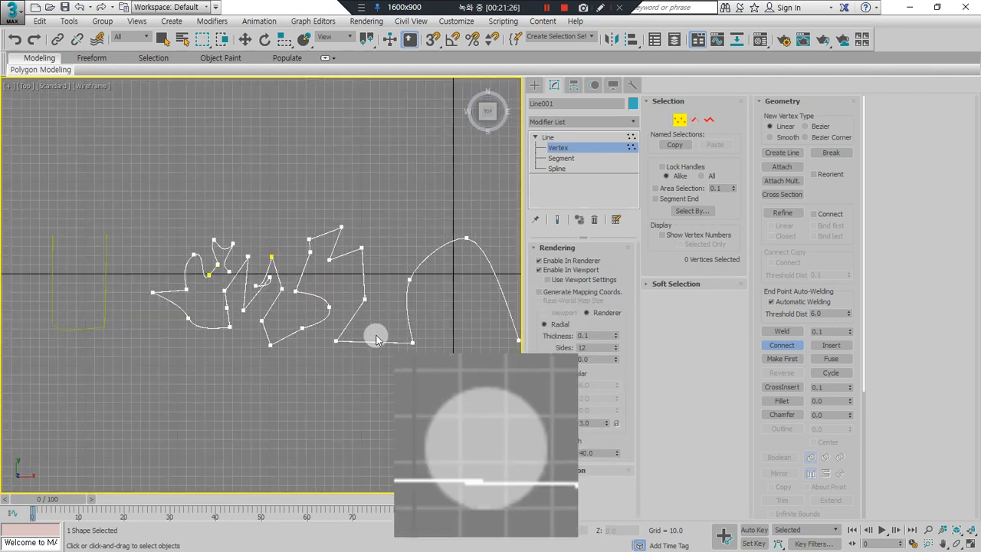
{"action": "middle_click_drag", "start_coordinate": [368, 335], "coordinate": [284, 335]}
{"action": "left_click_drag", "start_coordinate": [509, 342], "coordinate": [155, 273]}
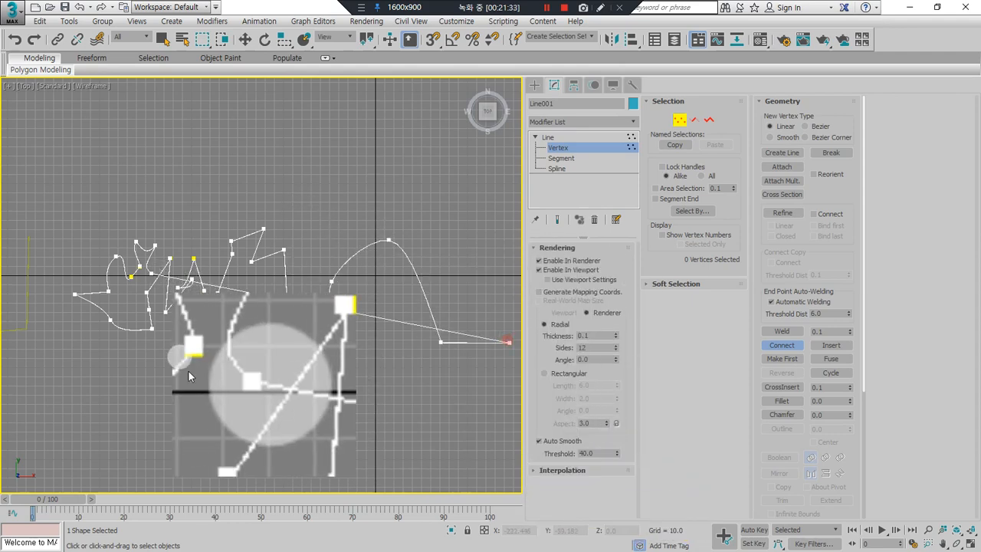
Step: Delete the arch's upper-left curved segment between its left-side vertex and its peak vertex at Segment level
{"action": "scroll", "coordinate": [388, 300], "scroll_direction": "up", "scroll_amount": 3}
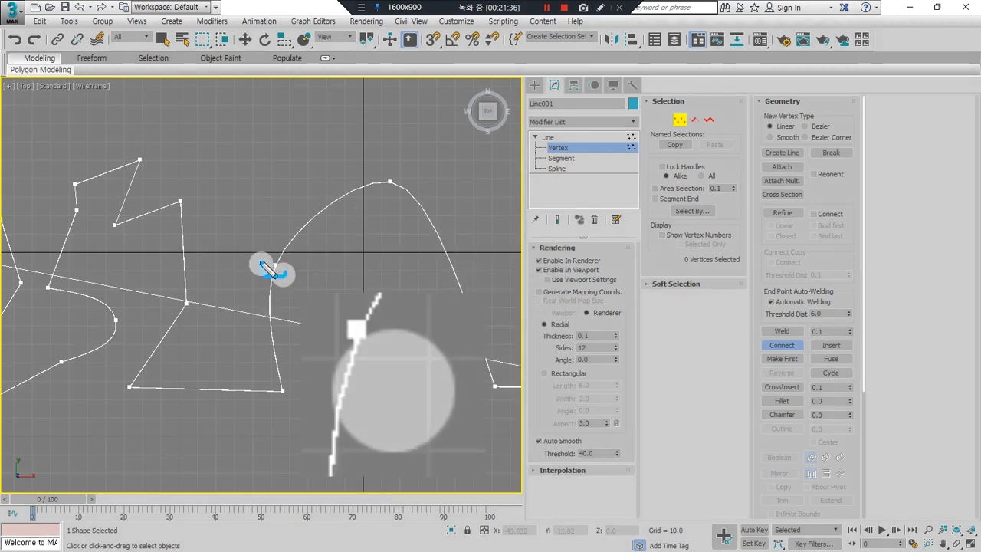
{"action": "mouse_move", "coordinate": [389, 195]}
{"action": "left_mouse_down"}
{"action": "mouse_move", "coordinate": [392, 184]}
{"action": "mouse_move", "coordinate": [274, 272]}
{"action": "left_mouse_up"}
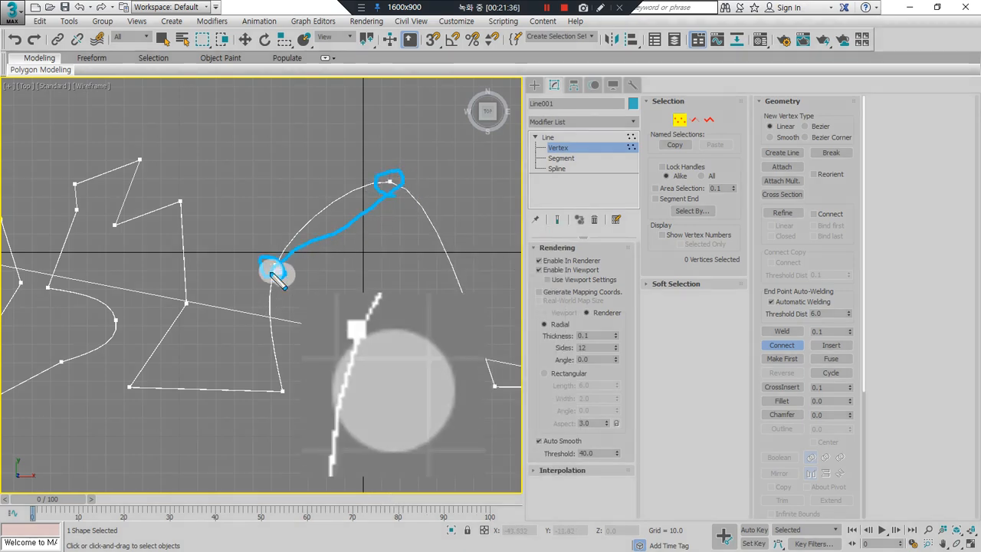
{"action": "key", "text": "e"}
{"action": "left_click_drag", "start_coordinate": [361, 208], "coordinate": [381, 222]}
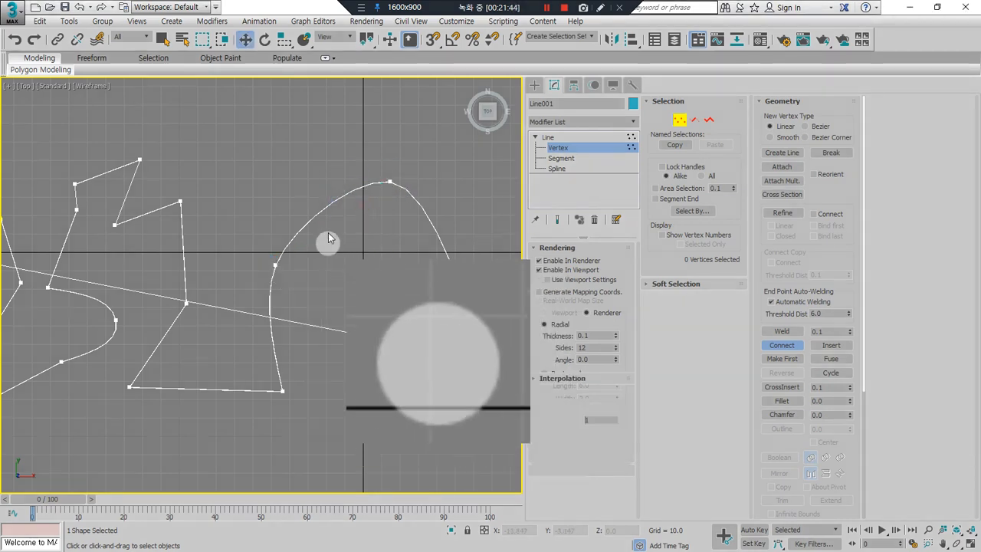
{"action": "key", "text": "2"}
{"action": "left_click", "coordinate": [317, 213]}
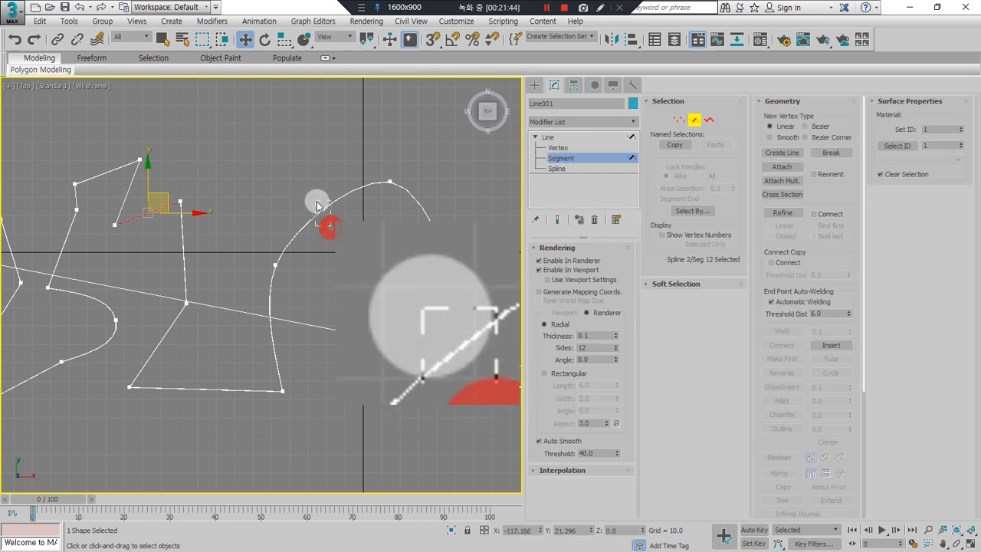
{"action": "key", "text": "Delete"}
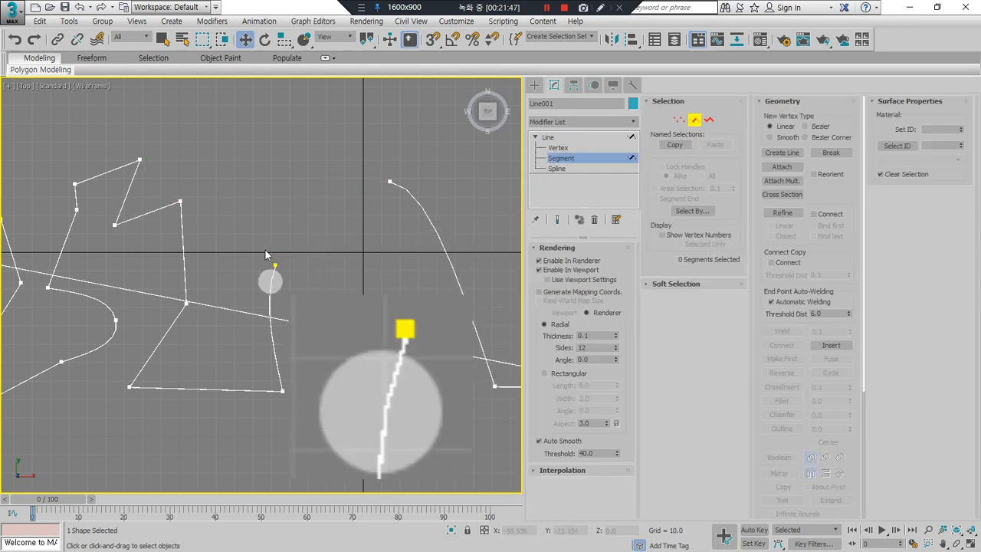
Step: Return to Vertex level and start Connect to bridge the arch's two open ends
{"action": "key", "text": "1"}
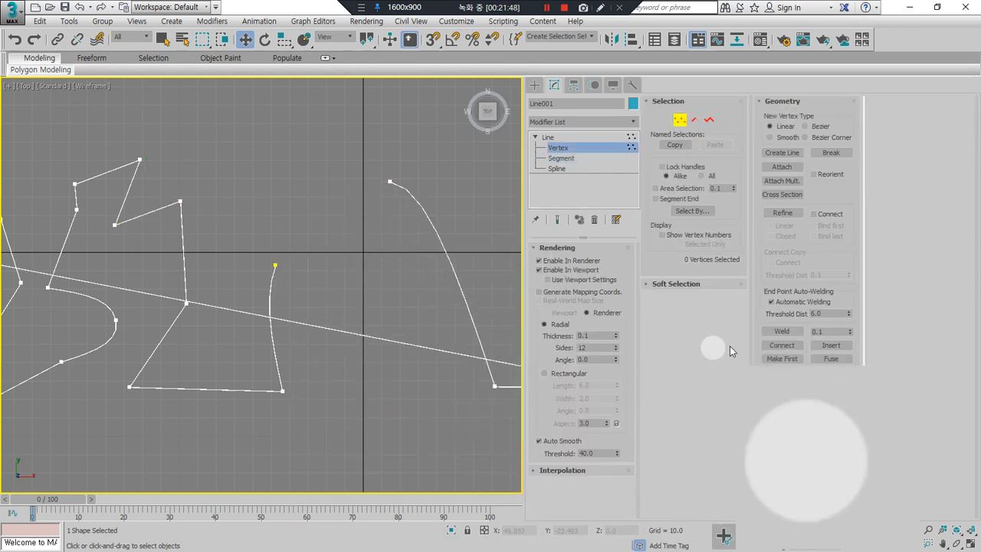
{"action": "left_click", "coordinate": [785, 346]}
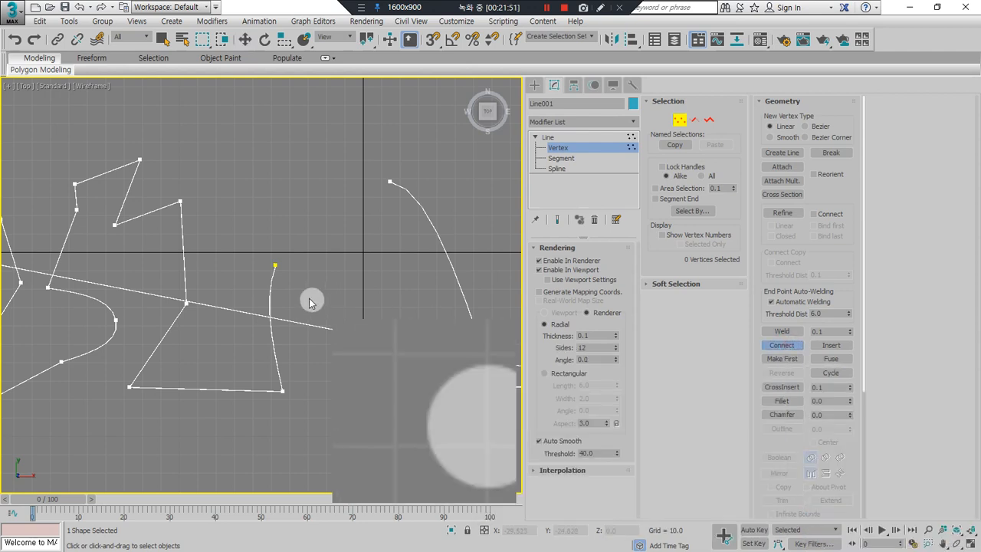
Step: Try to connect the upper end vertex of the open curve to the upper end vertex of the neighbouring arc
{"action": "left_click_drag", "start_coordinate": [275, 264], "coordinate": [390, 183]}
{"action": "left_click", "coordinate": [408, 331]}
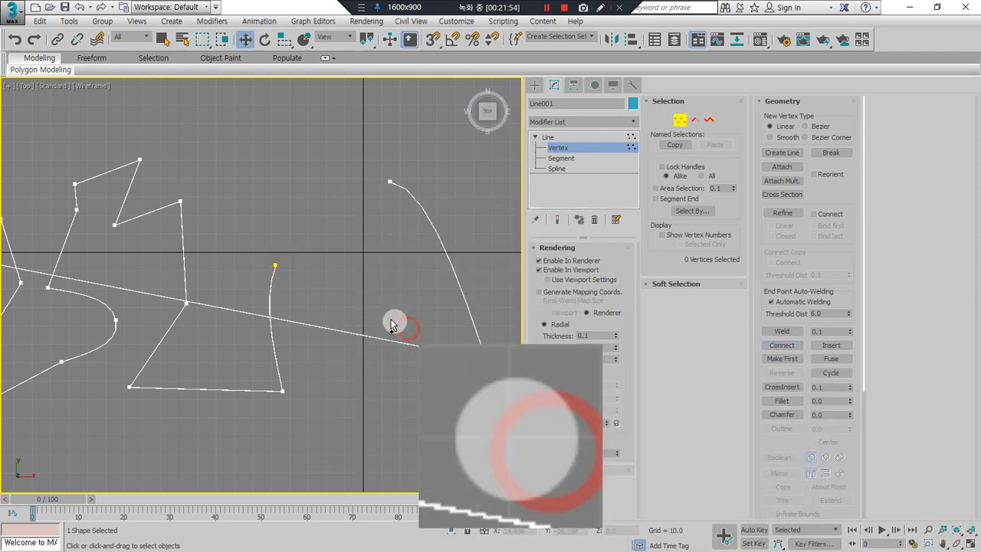
{"action": "middle_click_drag", "start_coordinate": [200, 214], "coordinate": [286, 222]}
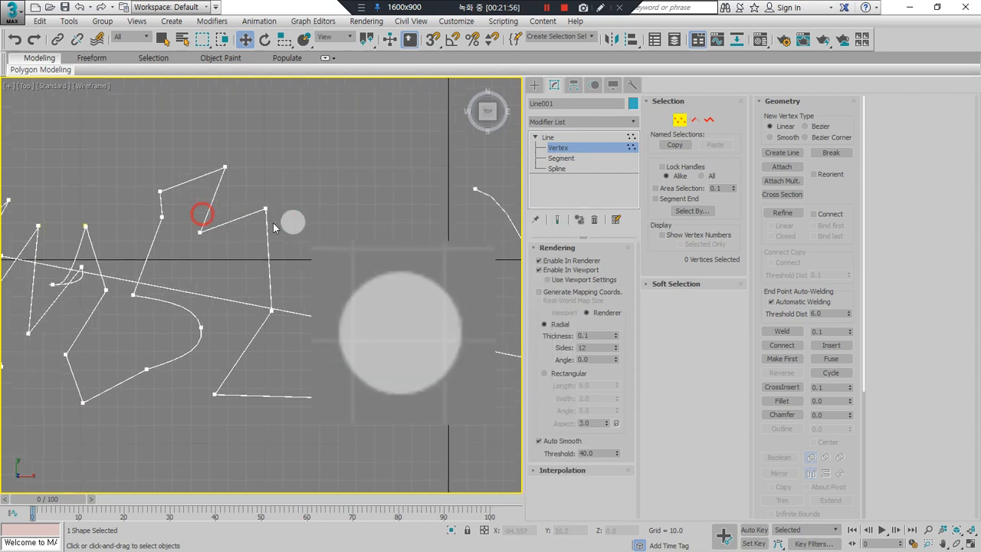
{"action": "key", "text": "ctrl+2"}
{"action": "mouse_move", "coordinate": [209, 247]}
{"action": "left_mouse_down"}
{"action": "mouse_move", "coordinate": [251, 171]}
{"action": "mouse_move", "coordinate": [209, 258]}
{"action": "left_mouse_up"}
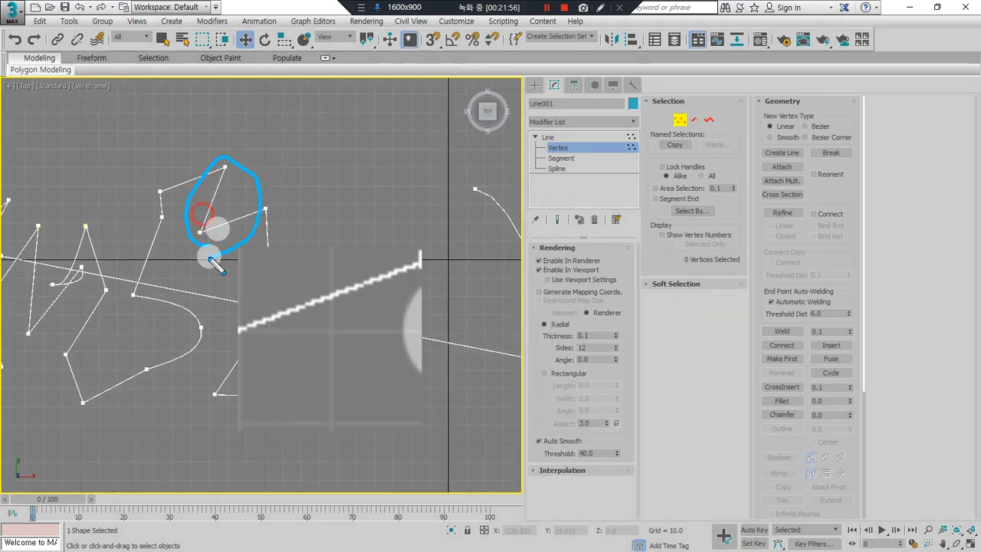
{"action": "key", "text": "ctrl+2"}
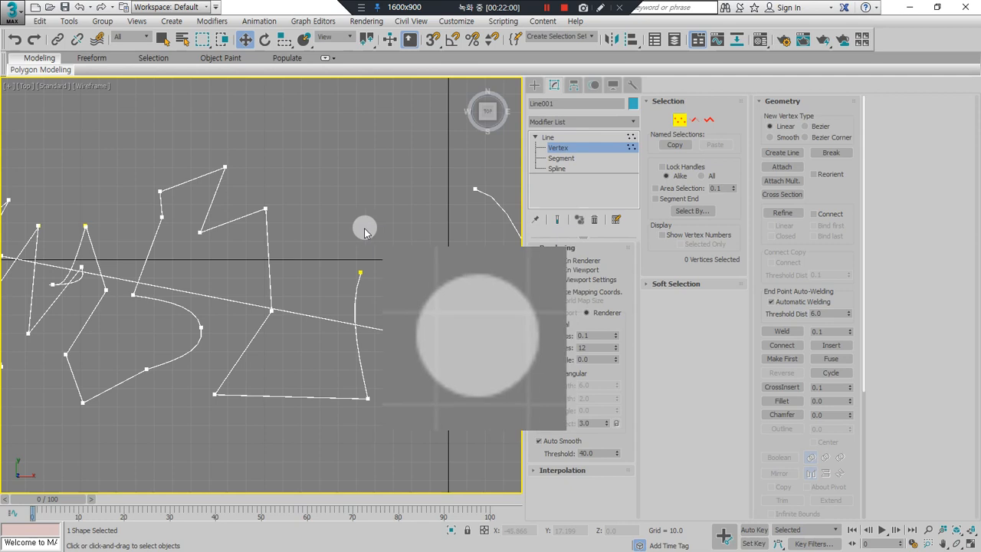
{"action": "middle_click_drag", "start_coordinate": [350, 219], "coordinate": [424, 226]}
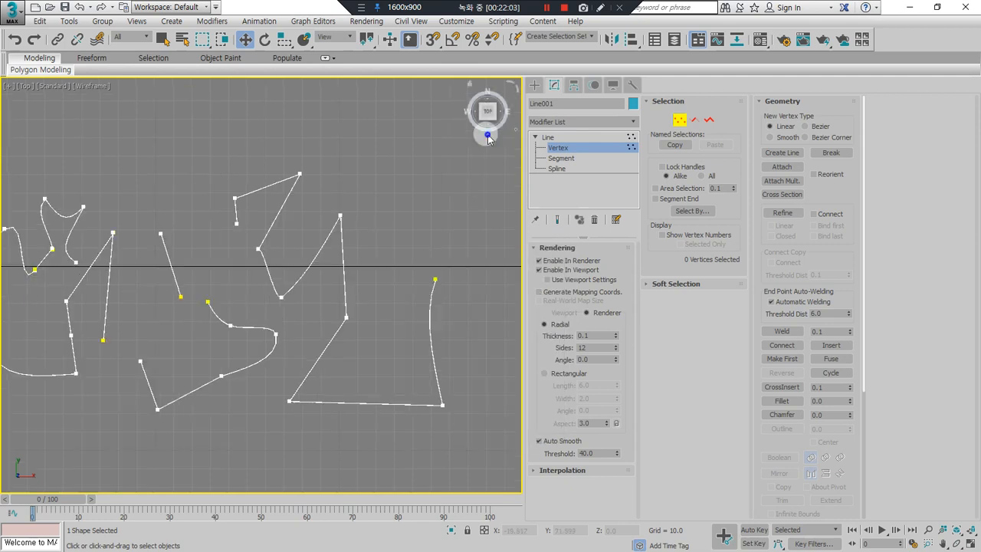
{"action": "key", "text": "ctrl+2"}
{"action": "mouse_move", "coordinate": [802, 344]}
{"action": "left_mouse_down"}
{"action": "mouse_move", "coordinate": [742, 328]}
{"action": "mouse_move", "coordinate": [865, 320]}
{"action": "mouse_move", "coordinate": [804, 343]}
{"action": "left_mouse_up"}
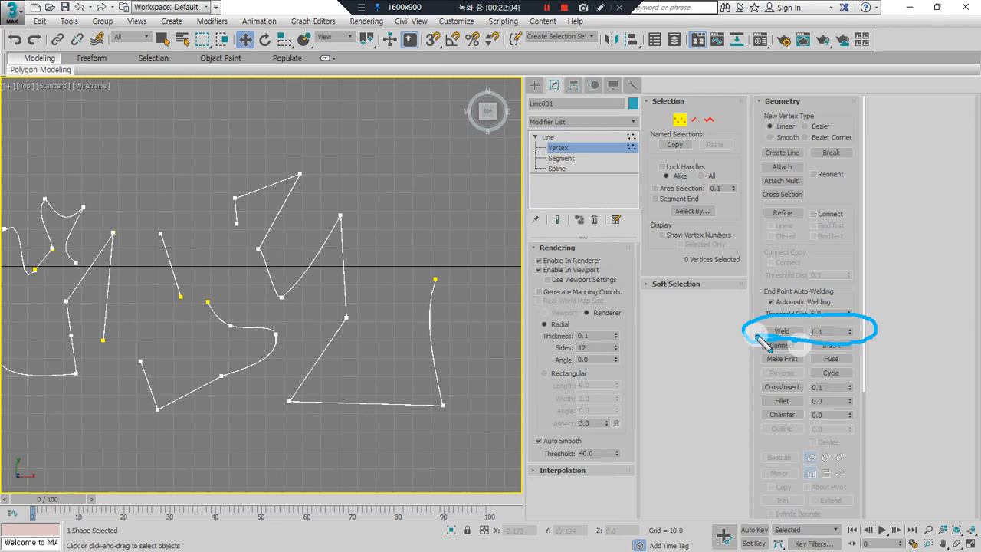
Step: Move the S-shaped curve's first vertex to just beside the lower end vertex of the short straight line
{"action": "scroll", "coordinate": [203, 302], "scroll_direction": "up", "scroll_amount": 5}
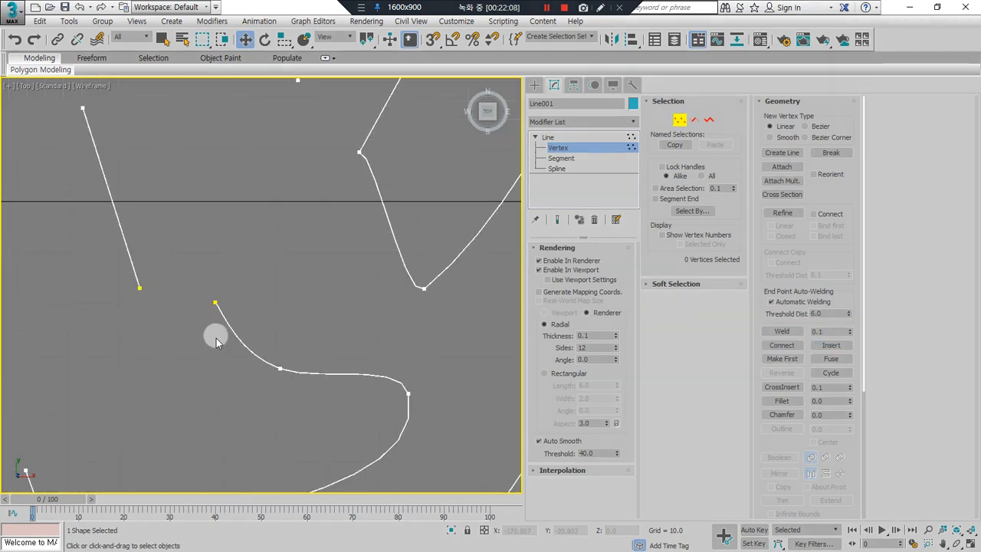
{"action": "mouse_move", "coordinate": [207, 339]}
{"action": "left_mouse_down"}
{"action": "mouse_move", "coordinate": [164, 243]}
{"action": "mouse_move", "coordinate": [232, 358]}
{"action": "mouse_move", "coordinate": [144, 350]}
{"action": "left_mouse_up"}
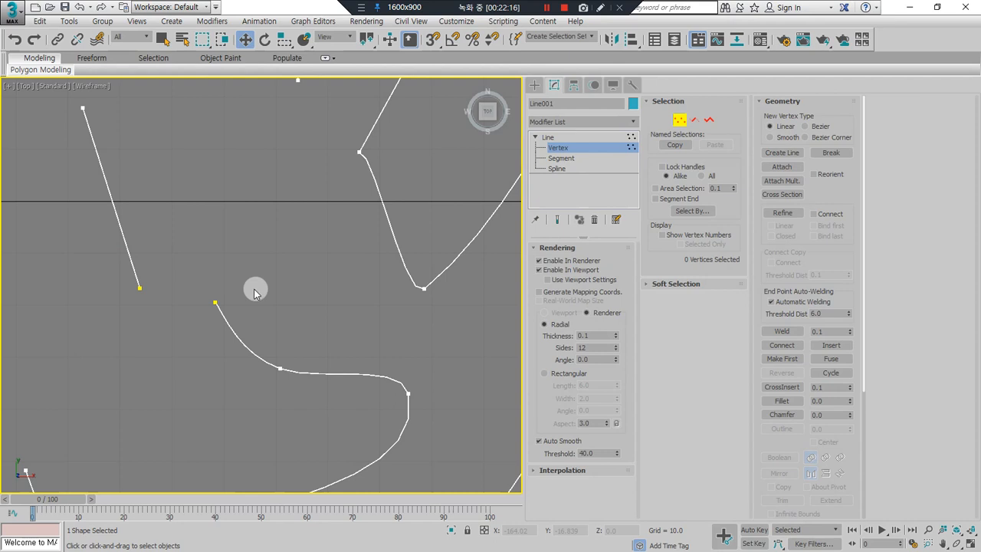
{"action": "left_click_drag", "start_coordinate": [215, 306], "coordinate": [148, 291]}
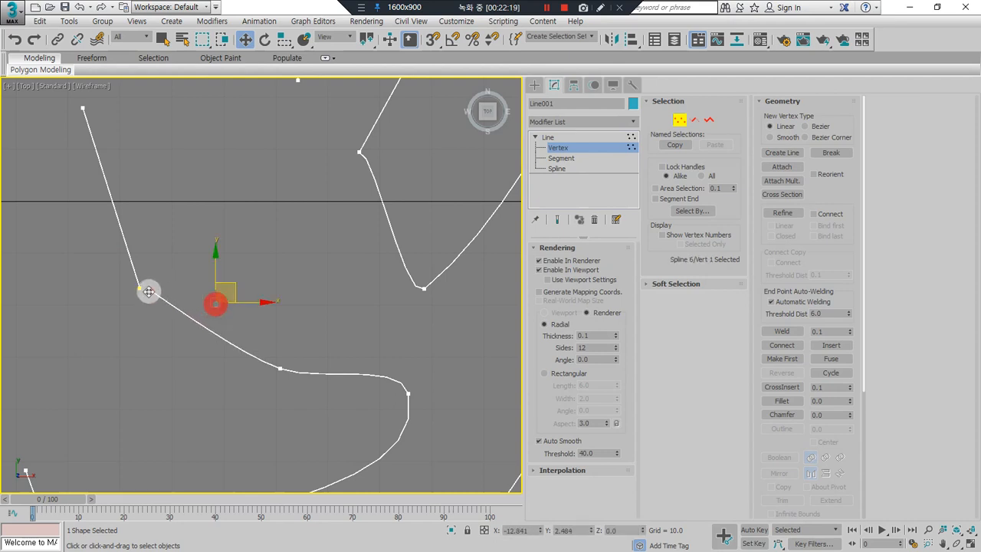
Step: Select the two neighbouring end vertices of the line and the curve and set the Weld threshold to 10
{"action": "scroll", "coordinate": [123, 285], "scroll_direction": "up", "scroll_amount": 5}
{"action": "left_click_drag", "start_coordinate": [103, 238], "coordinate": [315, 416]}
{"action": "mouse_move", "coordinate": [210, 306]}
{"action": "left_mouse_down"}
{"action": "mouse_move", "coordinate": [193, 259]}
{"action": "mouse_move", "coordinate": [202, 315]}
{"action": "left_mouse_up"}
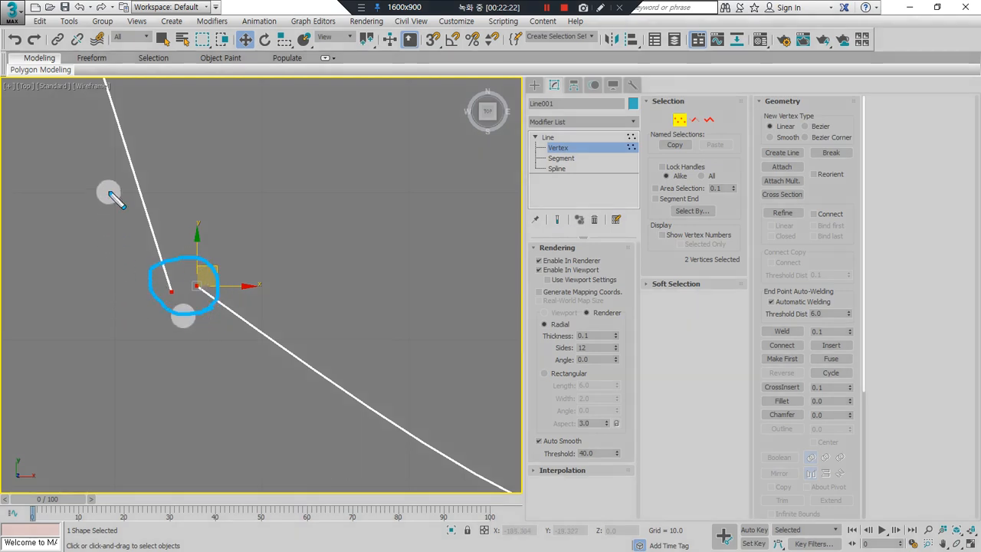
{"action": "left_click_drag", "start_coordinate": [111, 191], "coordinate": [112, 351]}
{"action": "left_click_drag", "start_coordinate": [258, 191], "coordinate": [257, 350]}
{"action": "left_click_drag", "start_coordinate": [104, 341], "coordinate": [295, 341]}
{"action": "left_click_drag", "start_coordinate": [298, 194], "coordinate": [68, 194]}
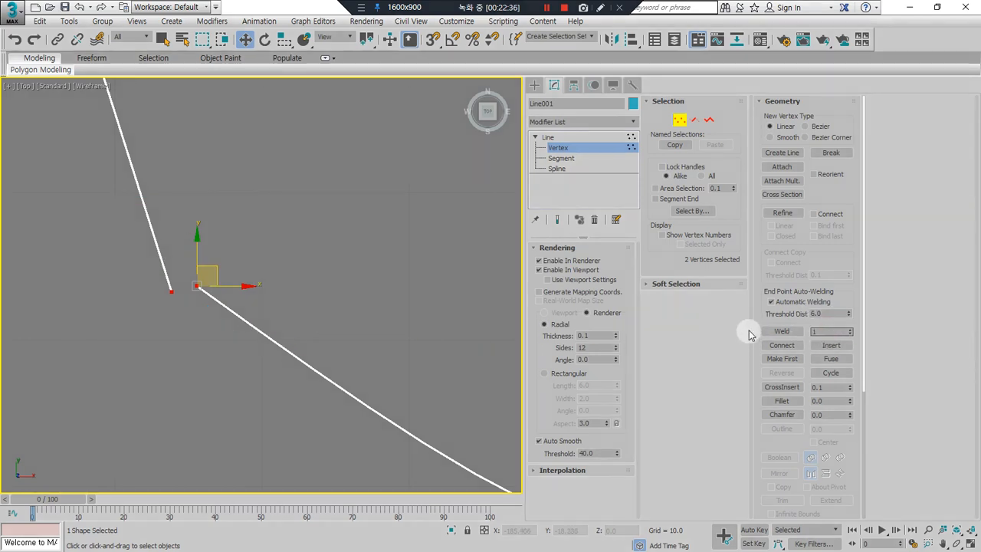
{"action": "type", "text": "0"}
{"action": "mouse_move", "coordinate": [138, 310]}
{"action": "left_mouse_down"}
{"action": "mouse_move", "coordinate": [229, 266]}
{"action": "mouse_move", "coordinate": [158, 329]}
{"action": "mouse_move", "coordinate": [144, 326]}
{"action": "left_mouse_up"}
{"action": "left_click_drag", "start_coordinate": [818, 342], "coordinate": [841, 335]}
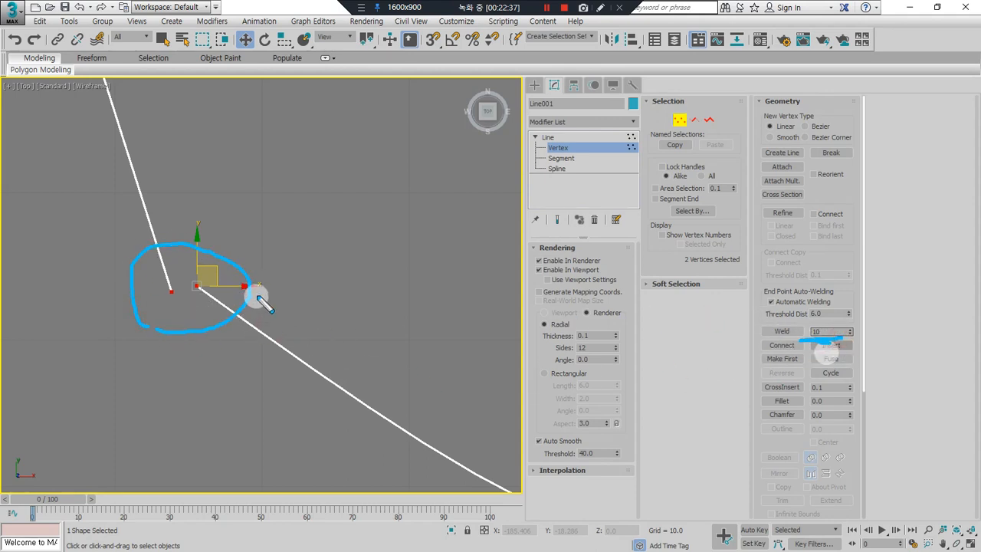
Step: Weld the two selected end vertices and undo the weld
{"action": "left_click", "coordinate": [781, 332]}
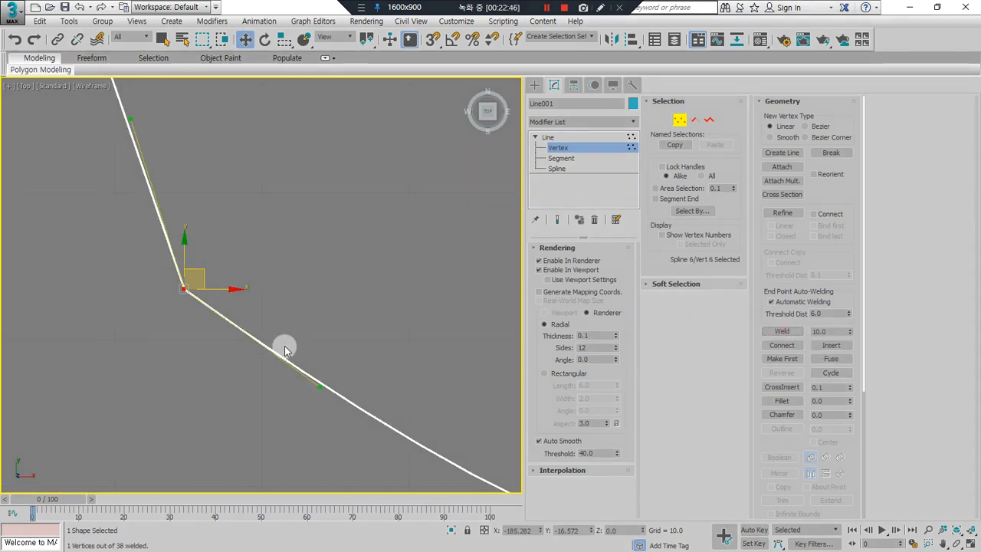
{"action": "key", "text": "ctrl+z"}
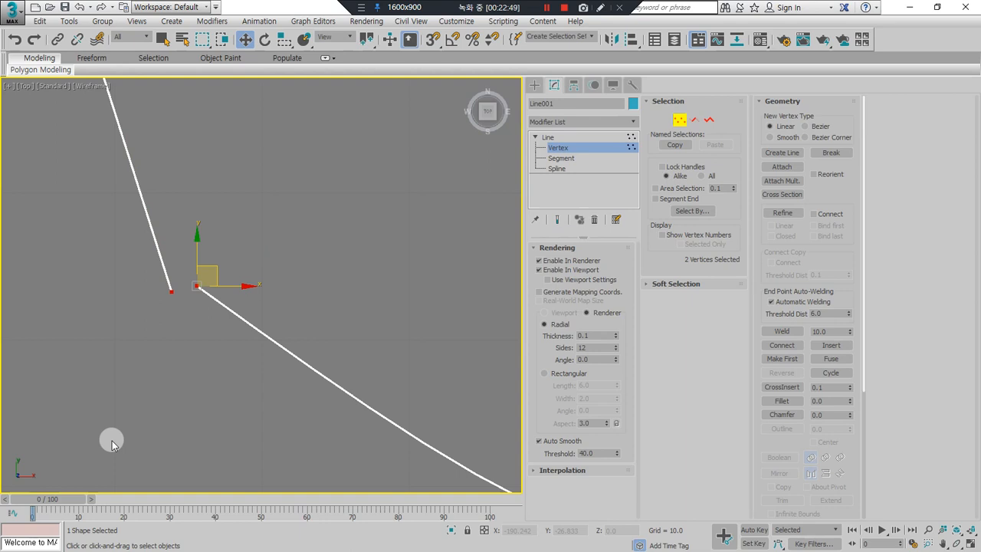
{"action": "mouse_move", "coordinate": [252, 310]}
{"action": "left_mouse_down"}
{"action": "mouse_move", "coordinate": [141, 259]}
{"action": "mouse_move", "coordinate": [251, 310]}
{"action": "left_mouse_up"}
{"action": "left_click_drag", "start_coordinate": [856, 335], "coordinate": [827, 340]}
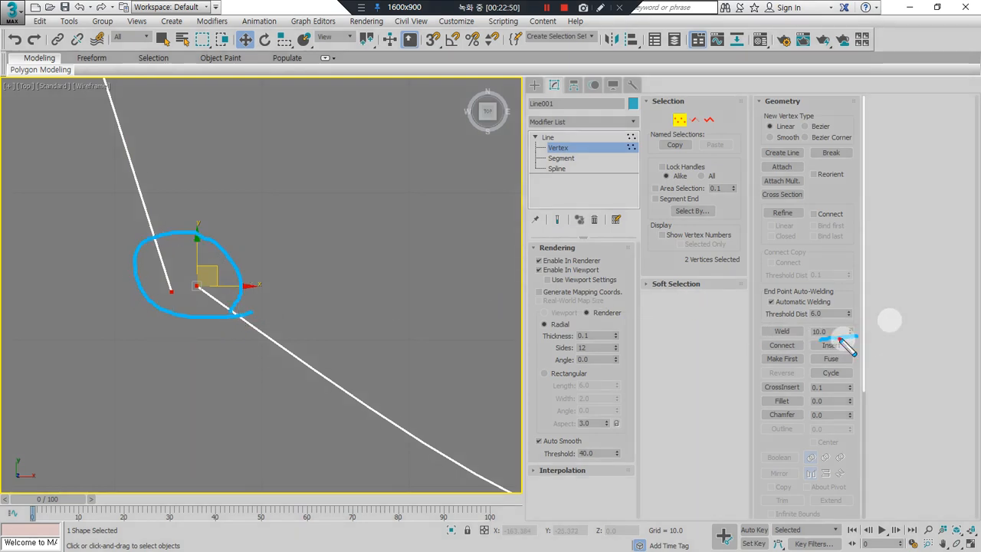
{"action": "left_click_drag", "start_coordinate": [262, 165], "coordinate": [253, 410]}
{"action": "left_click_drag", "start_coordinate": [110, 164], "coordinate": [111, 388]}
{"action": "left_click_drag", "start_coordinate": [51, 334], "coordinate": [469, 334]}
{"action": "left_click_drag", "start_coordinate": [320, 187], "coordinate": [36, 187]}
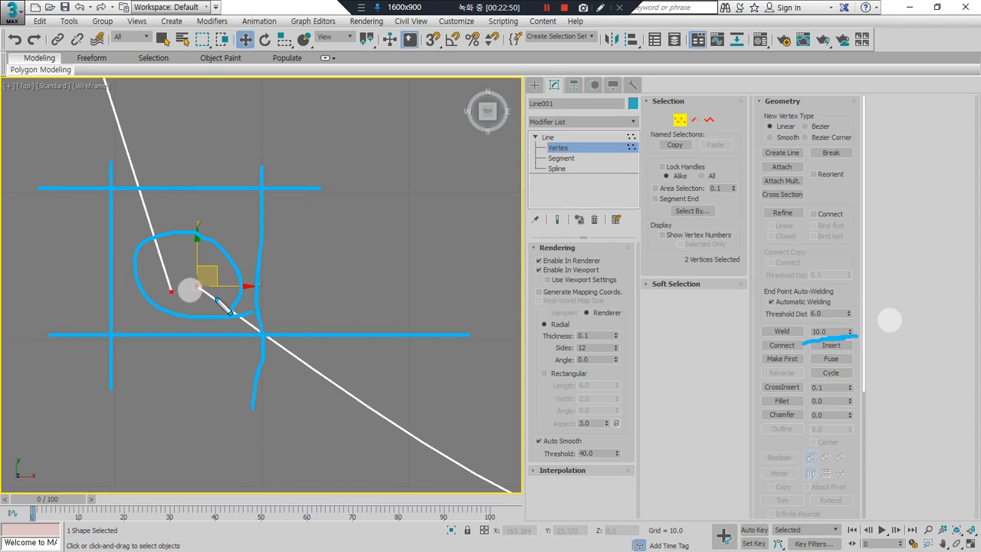
{"action": "key", "text": "Escape"}
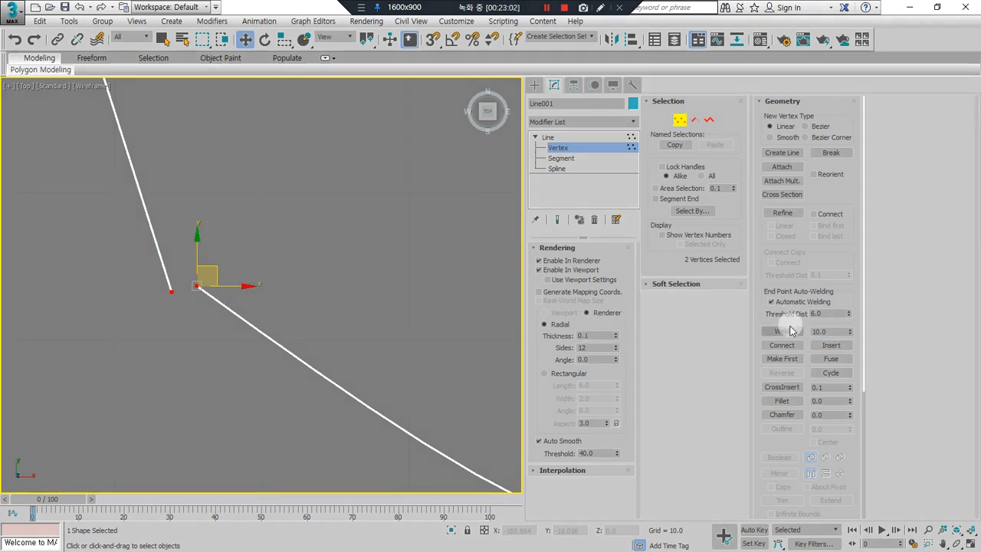
Step: Repeat the weld on the same two end vertices and undo it again
{"action": "left_click", "coordinate": [787, 331]}
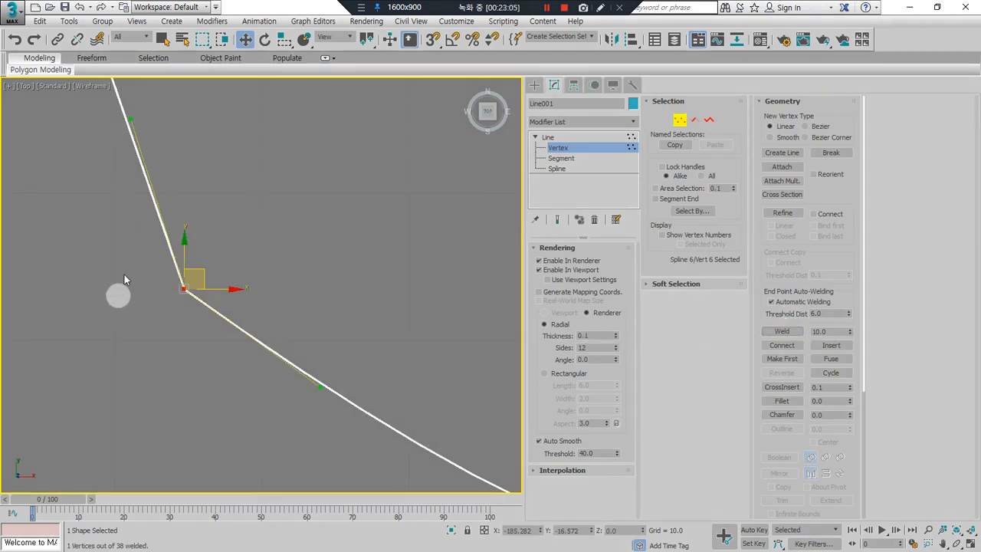
{"action": "key", "text": "ctrl+z"}
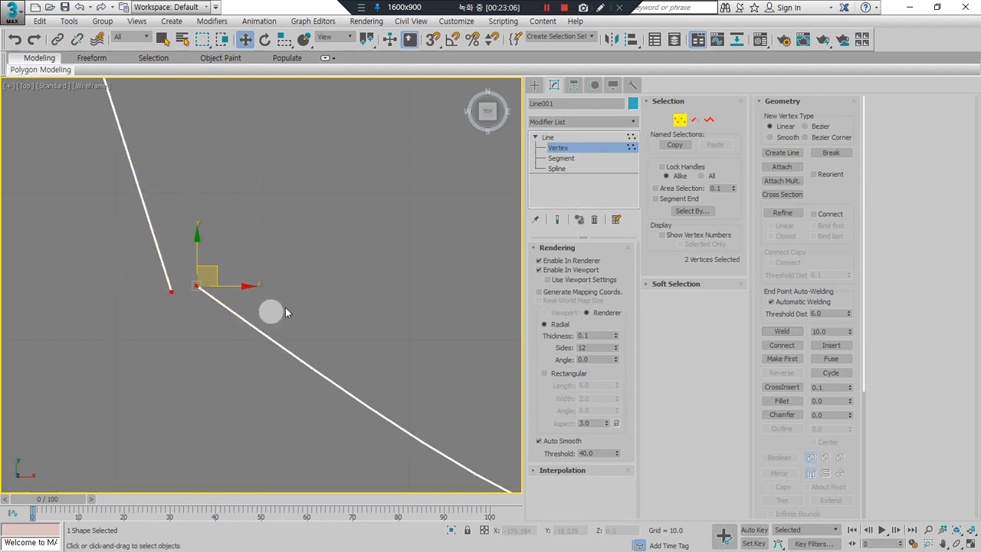
Step: Move the curve's end vertex onto the straight line's end vertex to auto-weld them, and clear the selection
{"action": "left_click", "coordinate": [196, 287]}
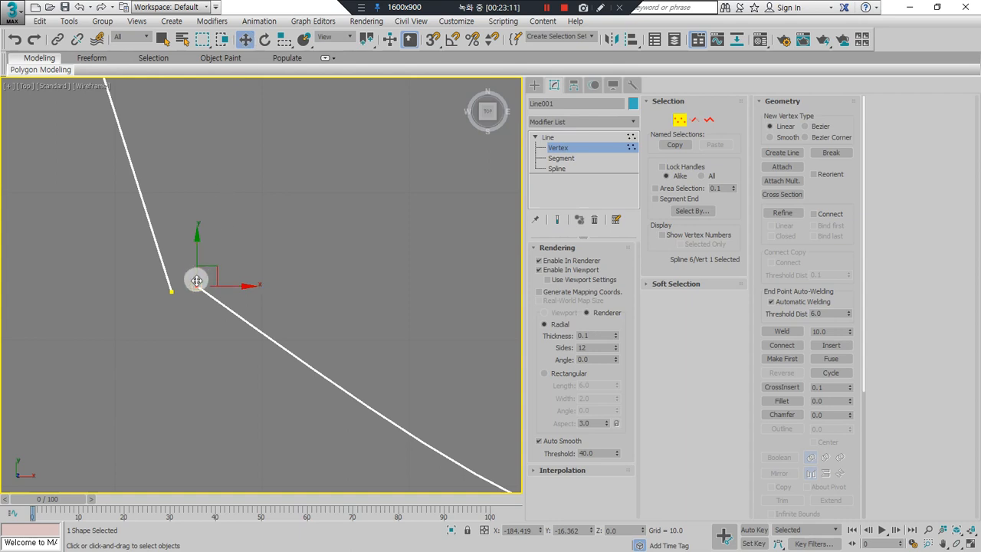
{"action": "mouse_move", "coordinate": [196, 283]}
{"action": "left_mouse_down"}
{"action": "mouse_move", "coordinate": [368, 188]}
{"action": "mouse_move", "coordinate": [206, 324]}
{"action": "mouse_move", "coordinate": [149, 254]}
{"action": "mouse_move", "coordinate": [163, 343]}
{"action": "left_mouse_up"}
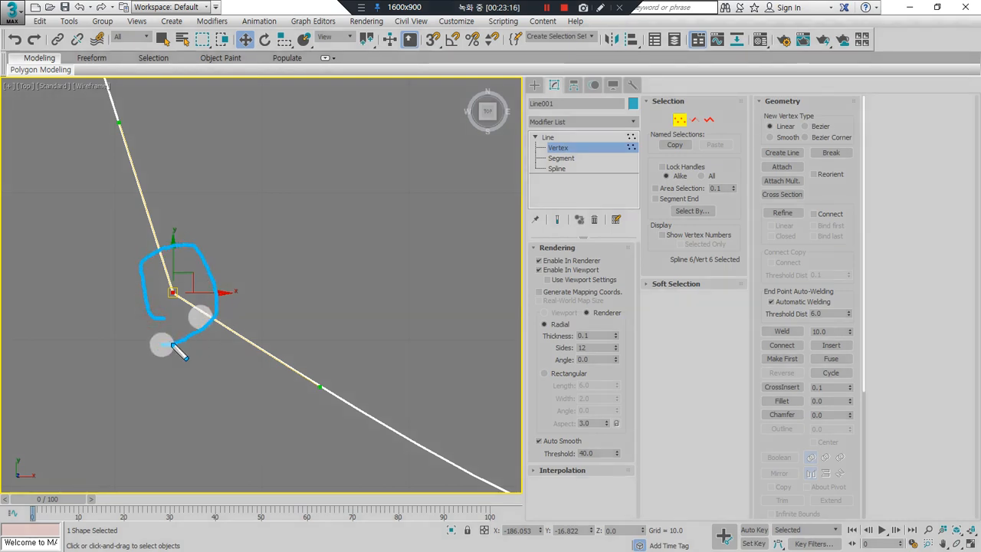
{"action": "mouse_move", "coordinate": [889, 313]}
{"action": "left_mouse_down"}
{"action": "mouse_move", "coordinate": [777, 308]}
{"action": "mouse_move", "coordinate": [838, 291]}
{"action": "mouse_move", "coordinate": [763, 293]}
{"action": "mouse_move", "coordinate": [817, 325]}
{"action": "left_mouse_up"}
{"action": "key", "text": "Escape"}
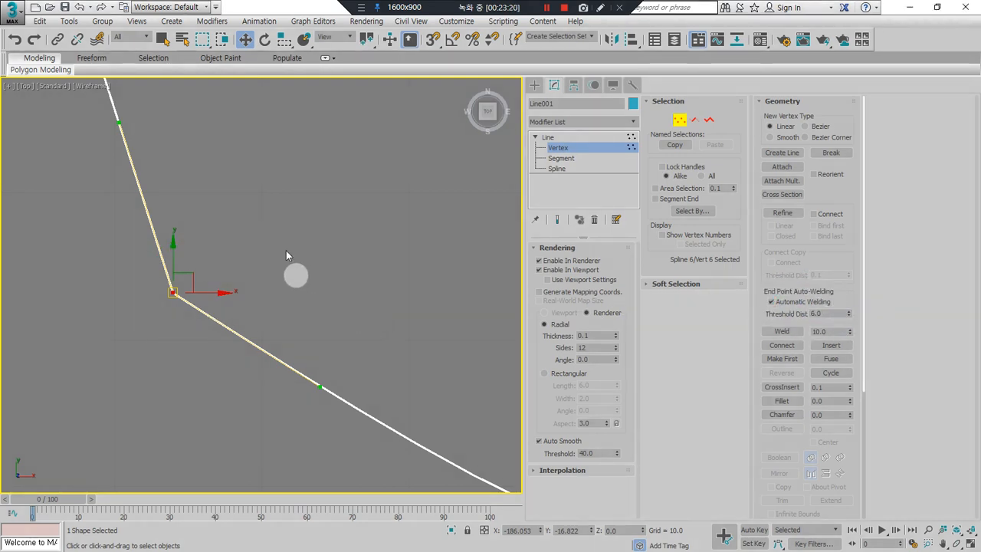
{"action": "left_click", "coordinate": [274, 202]}
Step: Fuse the three vertices on the curve's bulge with the lowest vertex of the neighbouring V-shaped spline
{"action": "scroll", "coordinate": [274, 202], "scroll_direction": "down", "scroll_amount": 6}
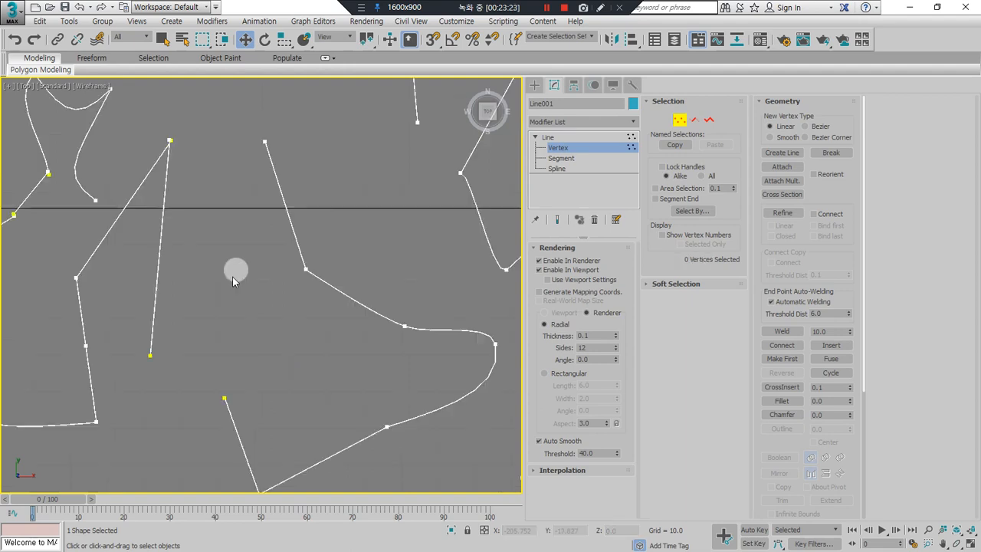
{"action": "middle_click_drag", "start_coordinate": [419, 369], "coordinate": [317, 336]}
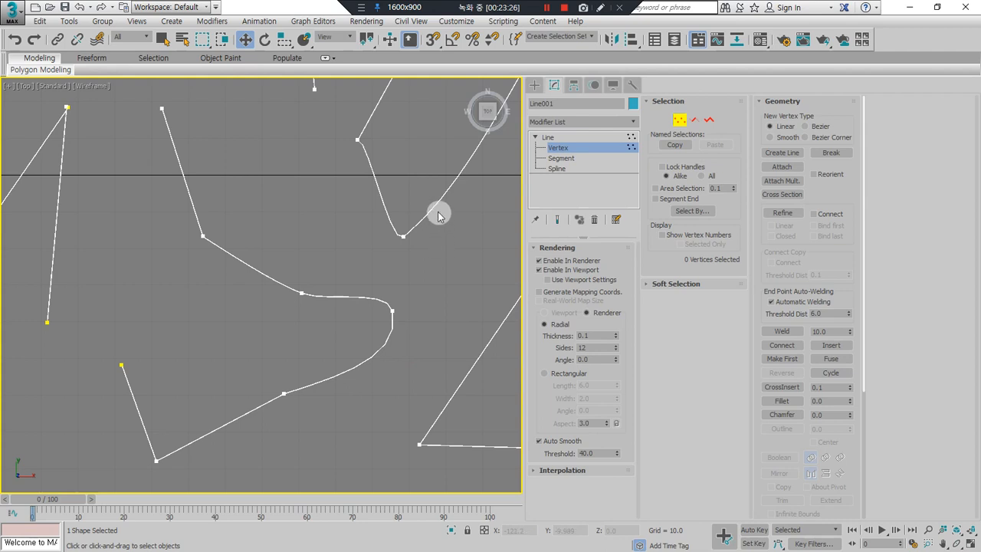
{"action": "left_click_drag", "start_coordinate": [256, 422], "coordinate": [258, 429]}
{"action": "key", "text": "ctrl+alt+d"}
{"action": "mouse_move", "coordinate": [335, 436]}
{"action": "left_mouse_down"}
{"action": "mouse_move", "coordinate": [329, 189]}
{"action": "mouse_move", "coordinate": [442, 354]}
{"action": "mouse_move", "coordinate": [328, 457]}
{"action": "left_mouse_up"}
{"action": "mouse_move", "coordinate": [854, 364]}
{"action": "left_mouse_down"}
{"action": "mouse_move", "coordinate": [817, 365]}
{"action": "mouse_move", "coordinate": [843, 364]}
{"action": "mouse_move", "coordinate": [829, 365]}
{"action": "left_mouse_up"}
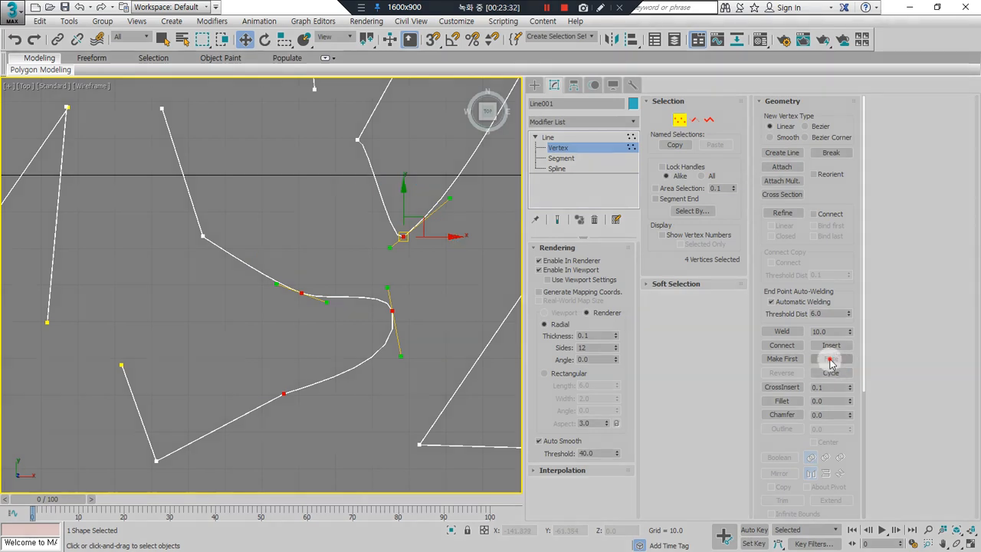
{"action": "left_click", "coordinate": [830, 360]}
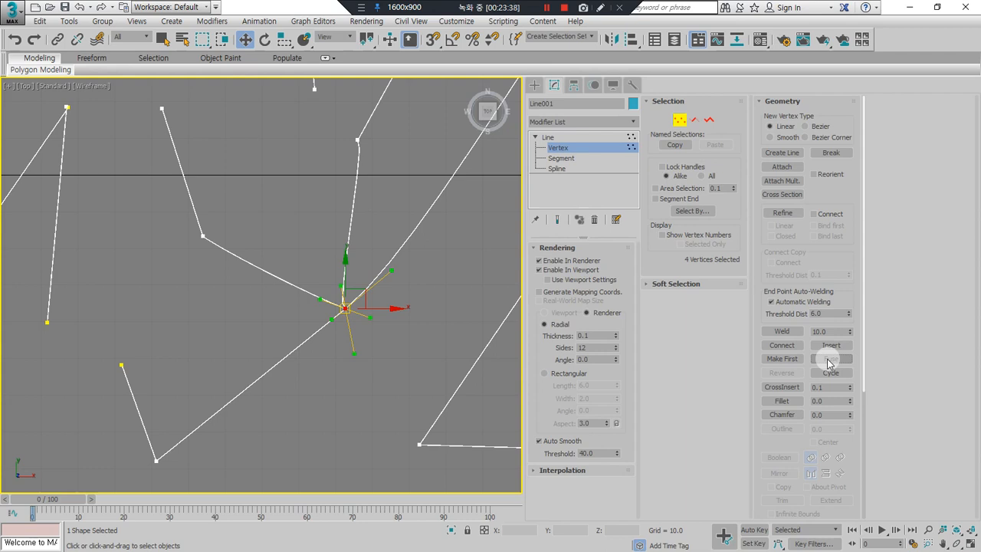
{"action": "left_click", "coordinate": [399, 348]}
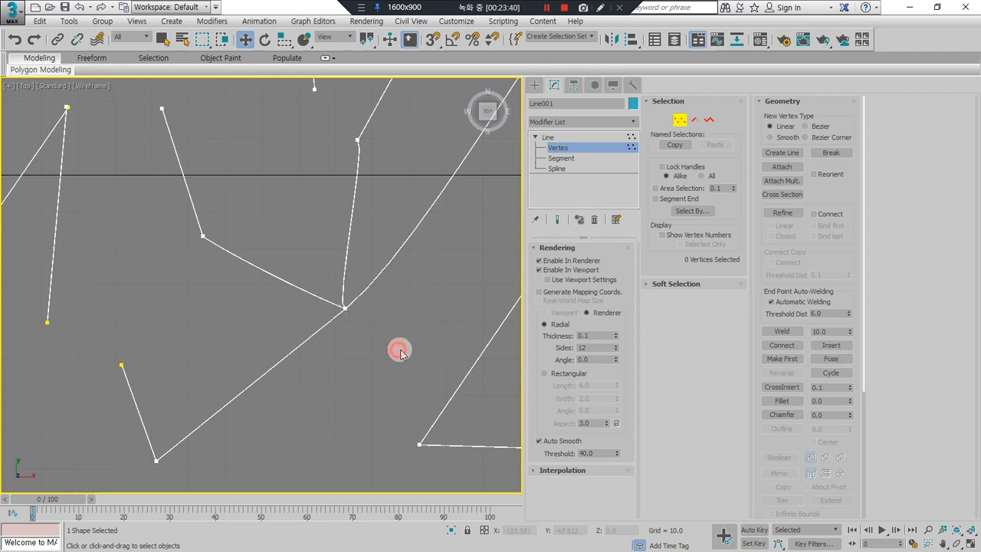
Step: Pull the three curve vertices out of the fused point one by one, leaving the V-shaped spline's vertex in place
{"action": "left_click", "coordinate": [345, 307]}
{"action": "left_click_drag", "start_coordinate": [349, 306], "coordinate": [287, 386]}
{"action": "left_click", "coordinate": [342, 308]}
{"action": "left_click_drag", "start_coordinate": [299, 308], "coordinate": [244, 313]}
{"action": "left_click", "coordinate": [343, 305]}
{"action": "left_click_drag", "start_coordinate": [344, 305], "coordinate": [307, 243]}
Step: Select the same four separated vertices and fuse them together again
{"action": "left_click_drag", "start_coordinate": [417, 413], "coordinate": [233, 215]}
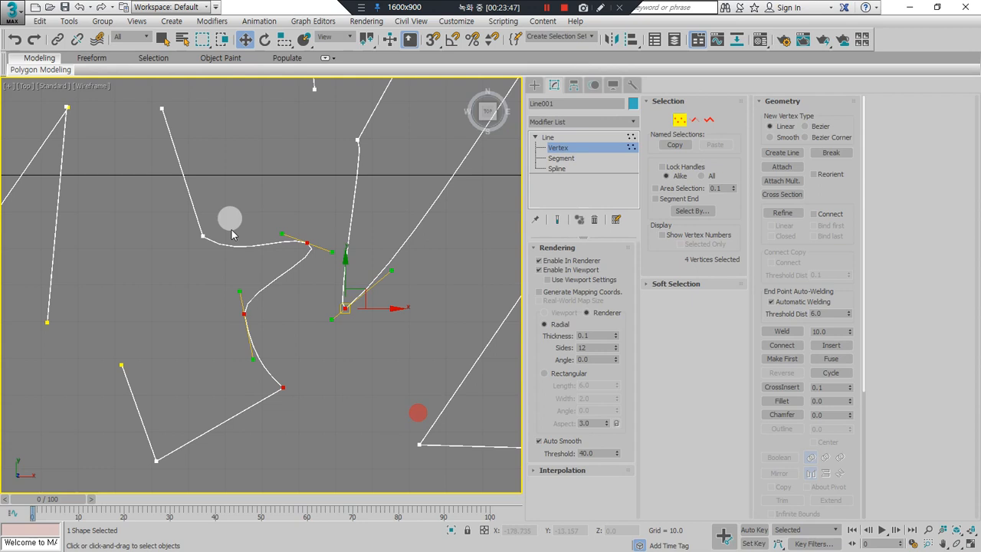
{"action": "left_click", "coordinate": [833, 361]}
{"action": "left_click", "coordinate": [333, 350]}
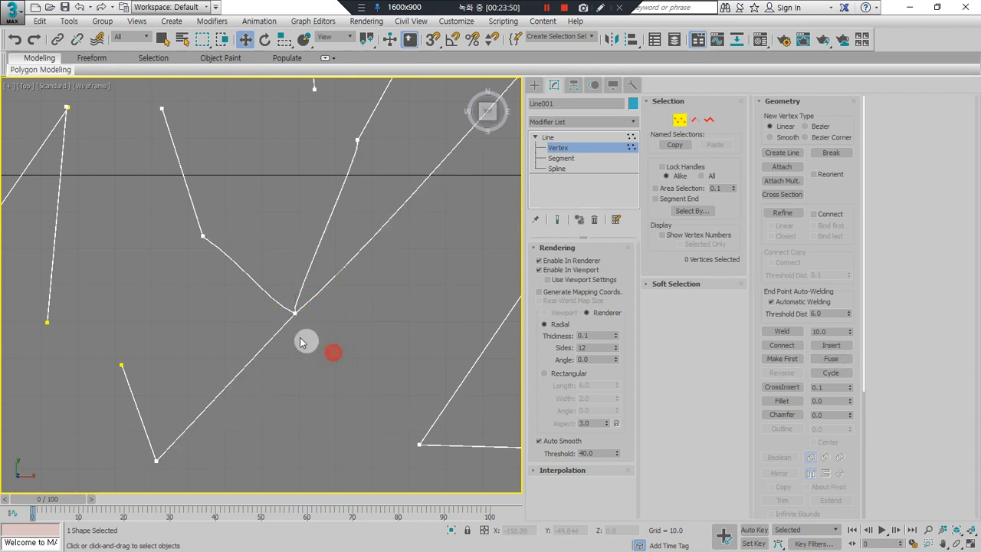
Step: Separate all four fused vertices by moving three back along the curve and one toward the V-shaped spline
{"action": "left_click_drag", "start_coordinate": [294, 314], "coordinate": [230, 358]}
{"action": "left_click_drag", "start_coordinate": [294, 313], "coordinate": [223, 319]}
{"action": "left_click_drag", "start_coordinate": [298, 314], "coordinate": [259, 258]}
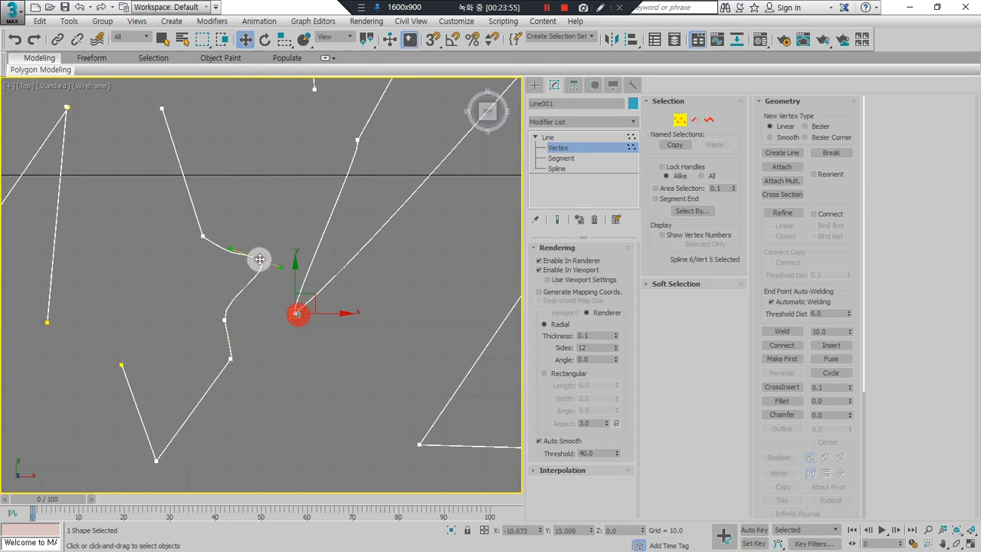
{"action": "left_click_drag", "start_coordinate": [297, 313], "coordinate": [346, 299]}
{"action": "left_click", "coordinate": [351, 365]}
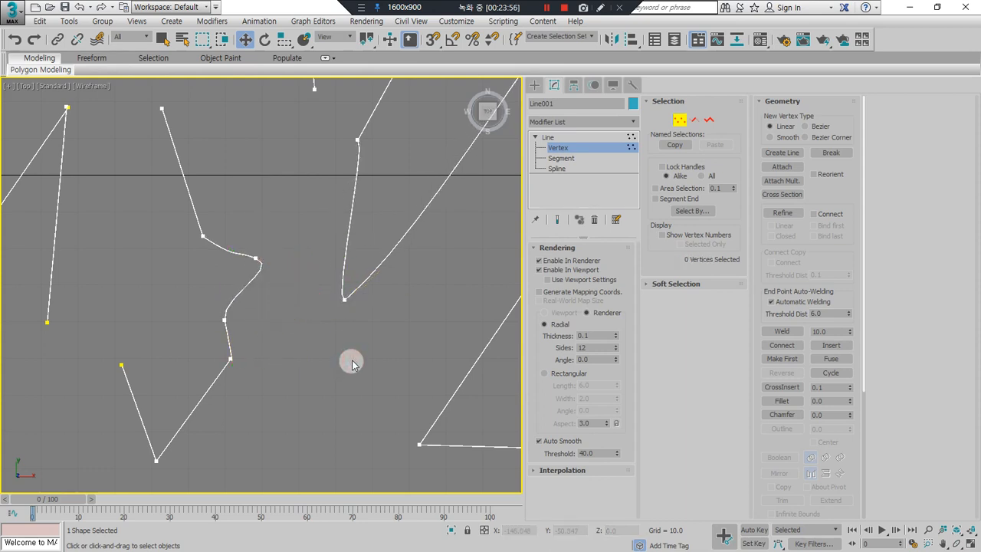
{"action": "left_click", "coordinate": [311, 318]}
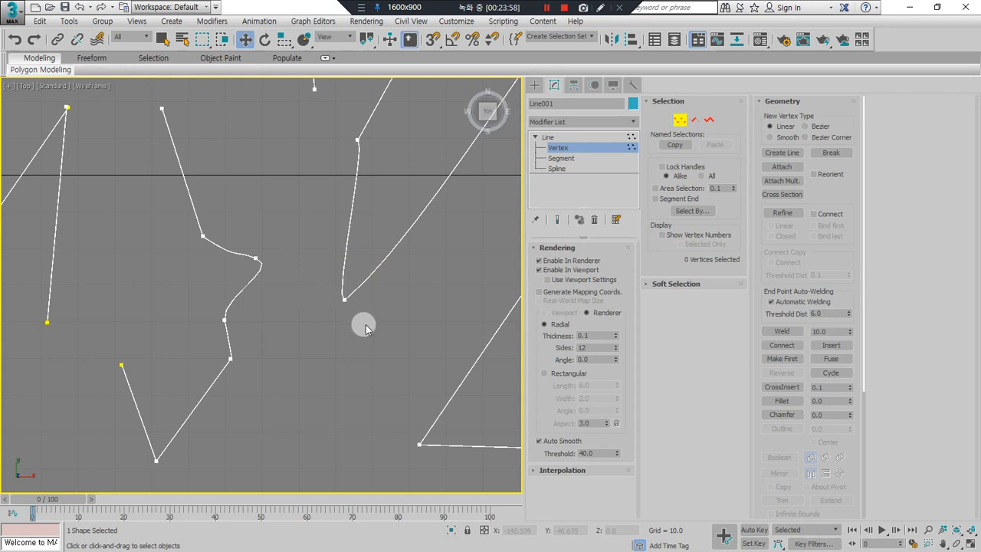
Step: Make the upper end vertex of the bulged curve its first vertex
{"action": "middle_click_drag", "start_coordinate": [243, 188], "coordinate": [339, 200]}
{"action": "key", "text": "ctrl+2"}
{"action": "mouse_move", "coordinate": [239, 400]}
{"action": "left_mouse_down"}
{"action": "mouse_move", "coordinate": [198, 389]}
{"action": "mouse_move", "coordinate": [251, 388]}
{"action": "mouse_move", "coordinate": [240, 415]}
{"action": "mouse_move", "coordinate": [220, 397]}
{"action": "mouse_move", "coordinate": [234, 394]}
{"action": "mouse_move", "coordinate": [245, 464]}
{"action": "mouse_move", "coordinate": [332, 208]}
{"action": "mouse_move", "coordinate": [271, 170]}
{"action": "mouse_move", "coordinate": [339, 144]}
{"action": "left_mouse_up"}
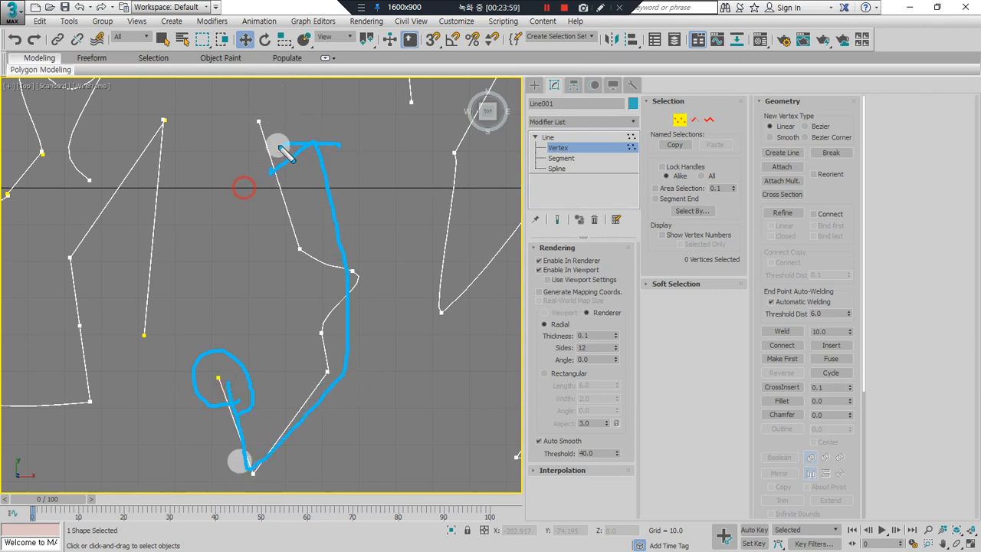
{"action": "mouse_move", "coordinate": [285, 146]}
{"action": "left_mouse_down"}
{"action": "mouse_move", "coordinate": [234, 109]}
{"action": "mouse_move", "coordinate": [274, 149]}
{"action": "left_mouse_up"}
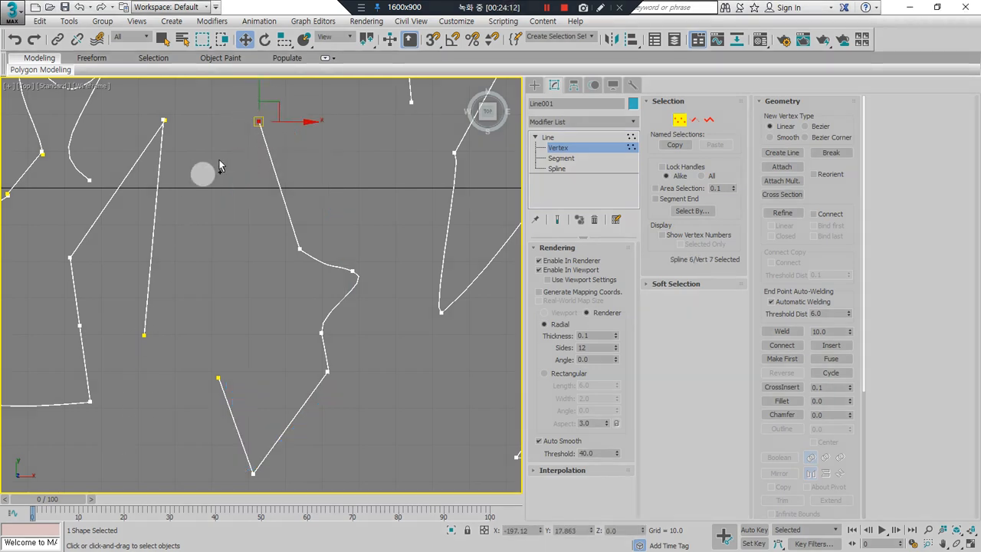
{"action": "mouse_move", "coordinate": [266, 156]}
{"action": "left_mouse_down"}
{"action": "mouse_move", "coordinate": [273, 138]}
{"action": "mouse_move", "coordinate": [272, 156]}
{"action": "left_mouse_up"}
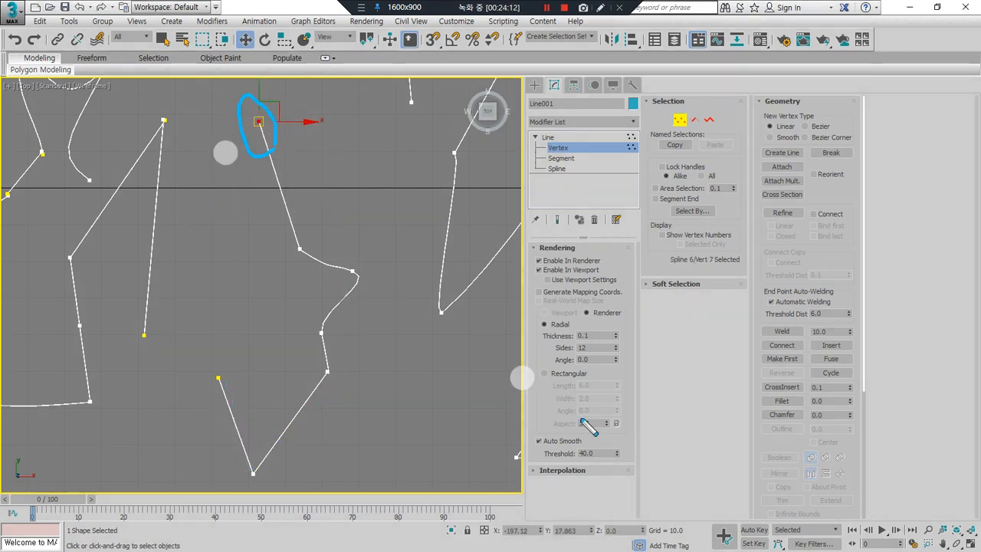
{"action": "left_click", "coordinate": [777, 360]}
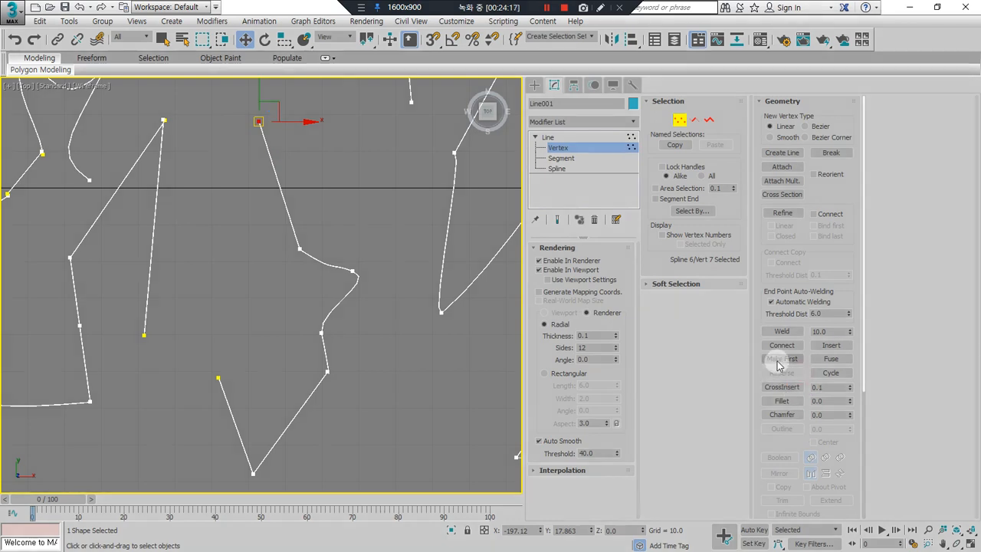
{"action": "left_click", "coordinate": [312, 192]}
Step: Make the end vertex of the neighbouring zigzag spline's short upper segment its first vertex
{"action": "left_click_drag", "start_coordinate": [280, 131], "coordinate": [292, 152]}
{"action": "scroll", "coordinate": [216, 233], "scroll_direction": "down", "scroll_amount": 2}
{"action": "middle_click_drag", "start_coordinate": [217, 232], "coordinate": [145, 291]}
{"action": "middle_click_drag", "start_coordinate": [303, 306], "coordinate": [132, 278]}
{"action": "mouse_move", "coordinate": [493, 273]}
{"action": "left_mouse_down"}
{"action": "mouse_move", "coordinate": [465, 258]}
{"action": "mouse_move", "coordinate": [440, 305]}
{"action": "left_mouse_up"}
{"action": "mouse_move", "coordinate": [157, 200]}
{"action": "left_mouse_down"}
{"action": "mouse_move", "coordinate": [133, 174]}
{"action": "mouse_move", "coordinate": [164, 183]}
{"action": "mouse_move", "coordinate": [127, 170]}
{"action": "left_mouse_up"}
{"action": "key", "text": "Escape"}
{"action": "left_click", "coordinate": [827, 360]}
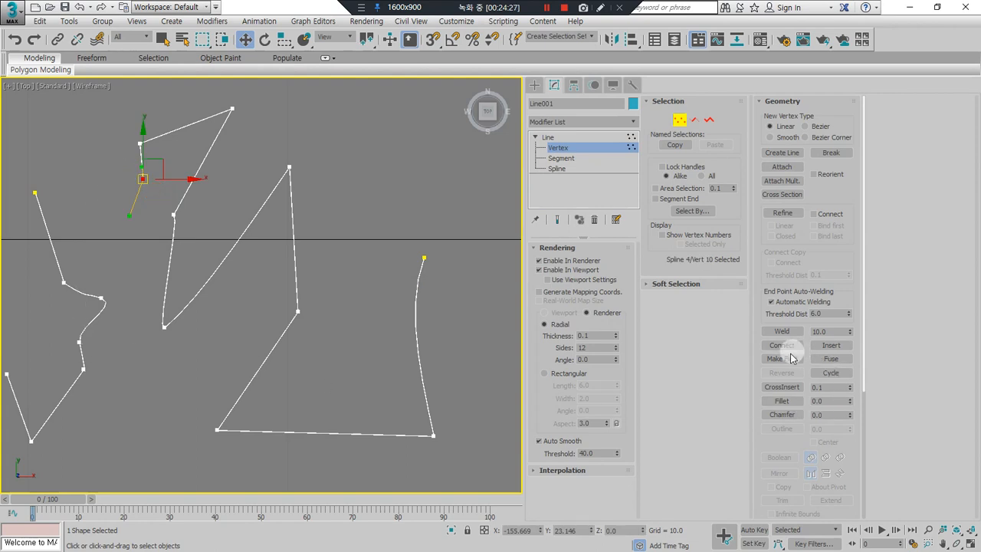
{"action": "left_click", "coordinate": [276, 223]}
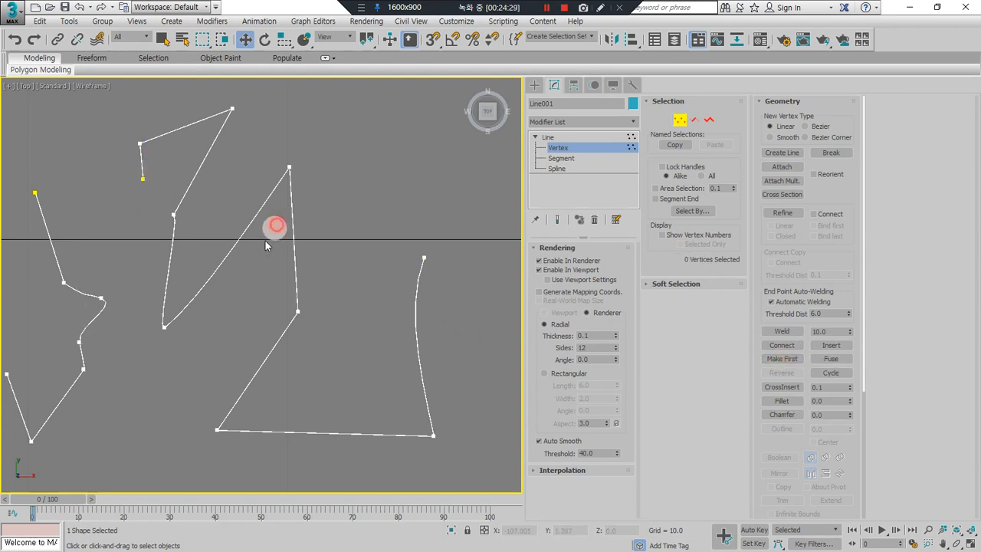
{"action": "mouse_move", "coordinate": [162, 200]}
{"action": "left_mouse_down"}
{"action": "mouse_move", "coordinate": [141, 145]}
{"action": "mouse_move", "coordinate": [142, 201]}
{"action": "left_mouse_up"}
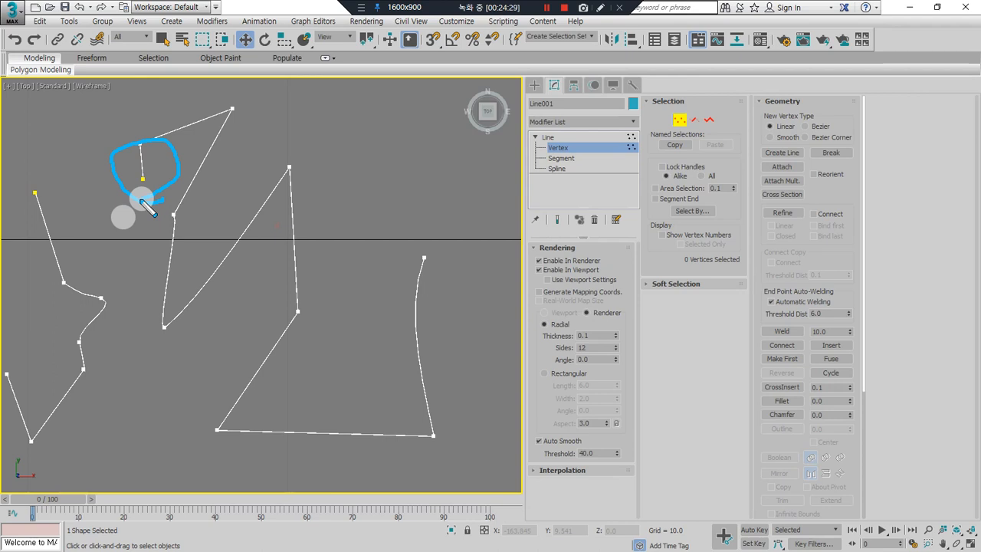
{"action": "key", "text": "Escape"}
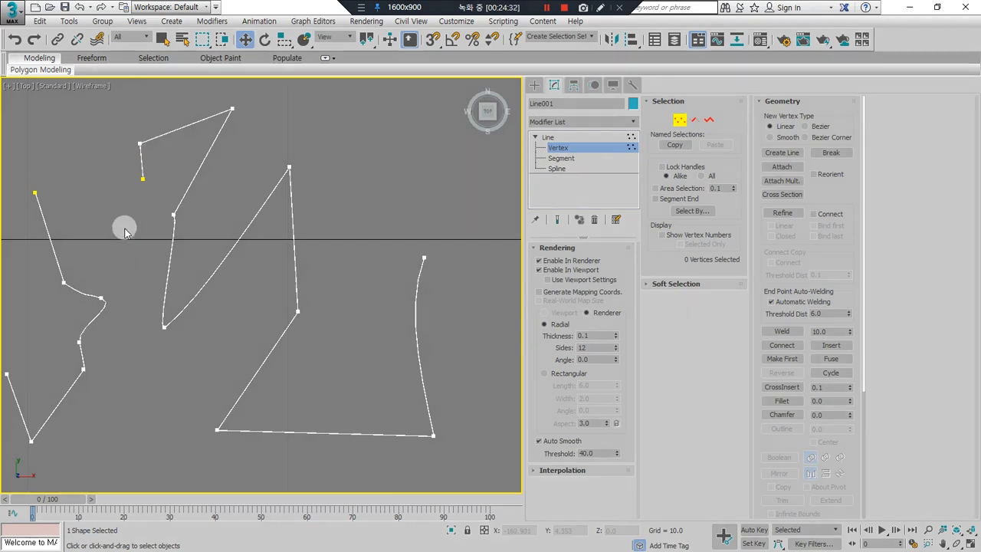
Step: Move the curve's bulge vertex and the vertex below it outward so the curve crosses the neighbouring zigzag spline
{"action": "left_click_drag", "start_coordinate": [100, 295], "coordinate": [247, 259]}
{"action": "left_click_drag", "start_coordinate": [79, 344], "coordinate": [195, 400]}
{"action": "left_click", "coordinate": [200, 344]}
{"action": "scroll", "coordinate": [158, 271], "scroll_direction": "up", "scroll_amount": 3}
{"action": "middle_click_drag", "start_coordinate": [202, 300], "coordinate": [327, 295]}
{"action": "mouse_move", "coordinate": [377, 264]}
{"action": "left_mouse_down"}
{"action": "mouse_move", "coordinate": [291, 291]}
{"action": "mouse_move", "coordinate": [364, 220]}
{"action": "mouse_move", "coordinate": [373, 307]}
{"action": "mouse_move", "coordinate": [247, 298]}
{"action": "mouse_move", "coordinate": [375, 221]}
{"action": "mouse_move", "coordinate": [392, 229]}
{"action": "left_mouse_up"}
{"action": "left_click_drag", "start_coordinate": [800, 400], "coordinate": [745, 400]}
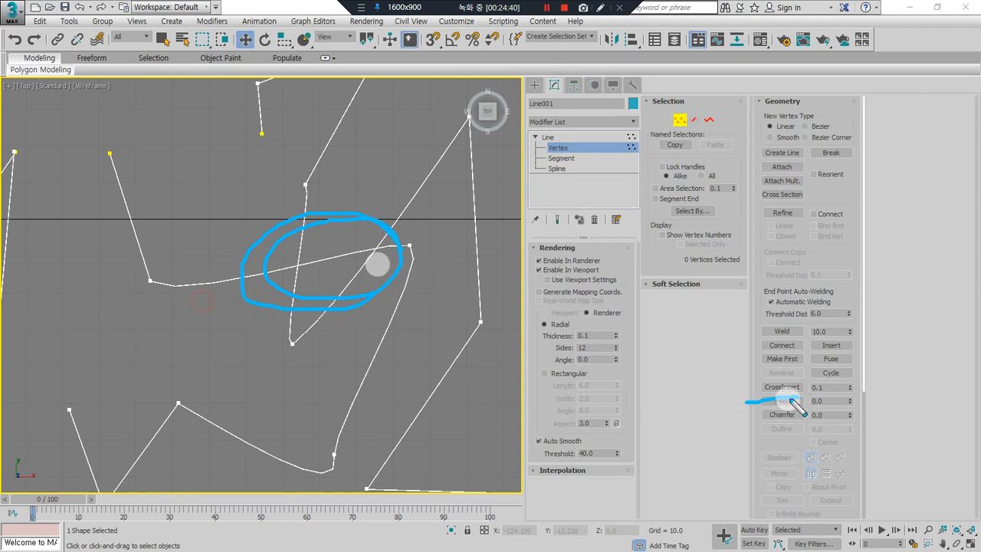
{"action": "mouse_move", "coordinate": [314, 294]}
{"action": "left_mouse_down"}
{"action": "mouse_move", "coordinate": [276, 271]}
{"action": "mouse_move", "coordinate": [299, 294]}
{"action": "mouse_move", "coordinate": [375, 265]}
{"action": "mouse_move", "coordinate": [410, 265]}
{"action": "left_mouse_up"}
{"action": "key", "text": "Escape"}
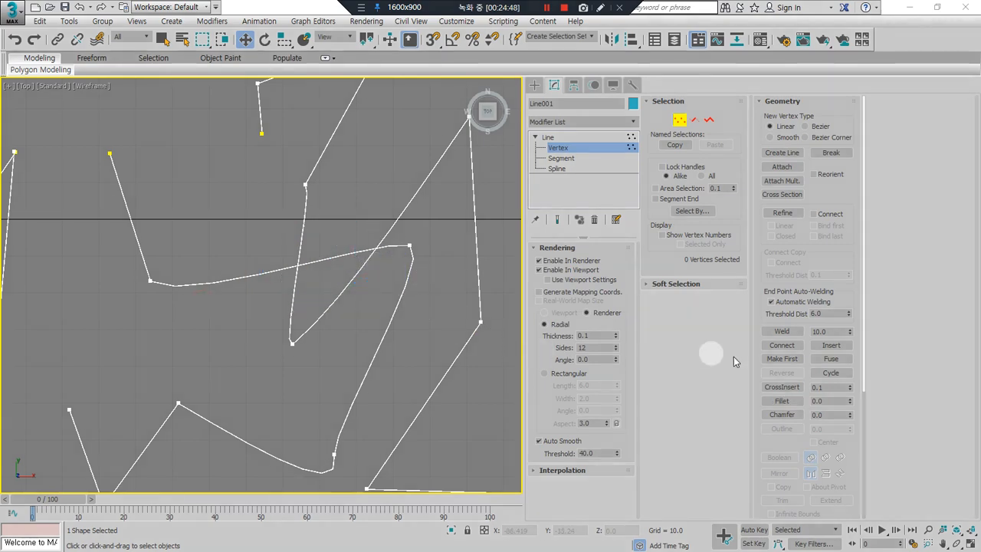
Step: Insert vertices with CrossInsert at both crossings of the curve and the zigzag spline, using the 0.1 threshold
{"action": "left_click", "coordinate": [783, 387]}
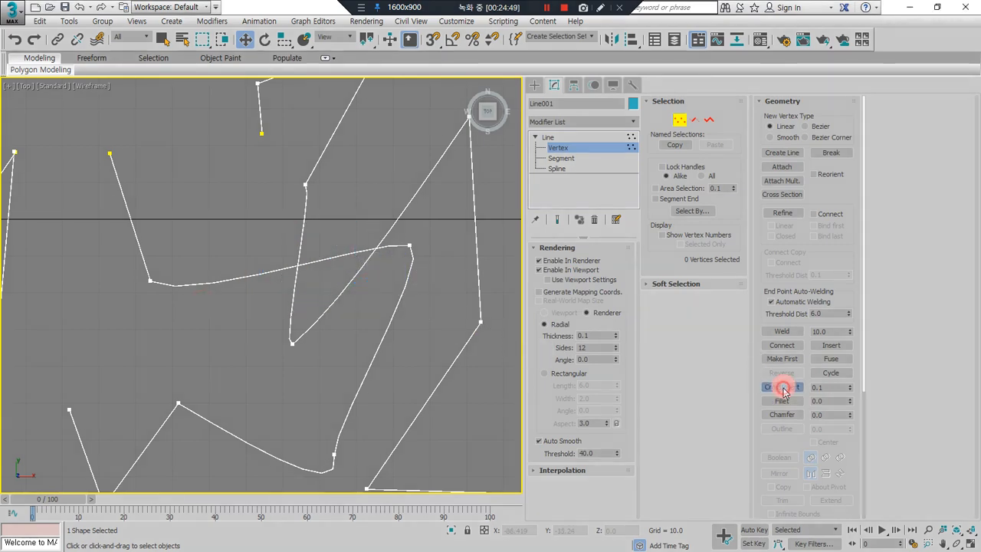
{"action": "left_click", "coordinate": [298, 268]}
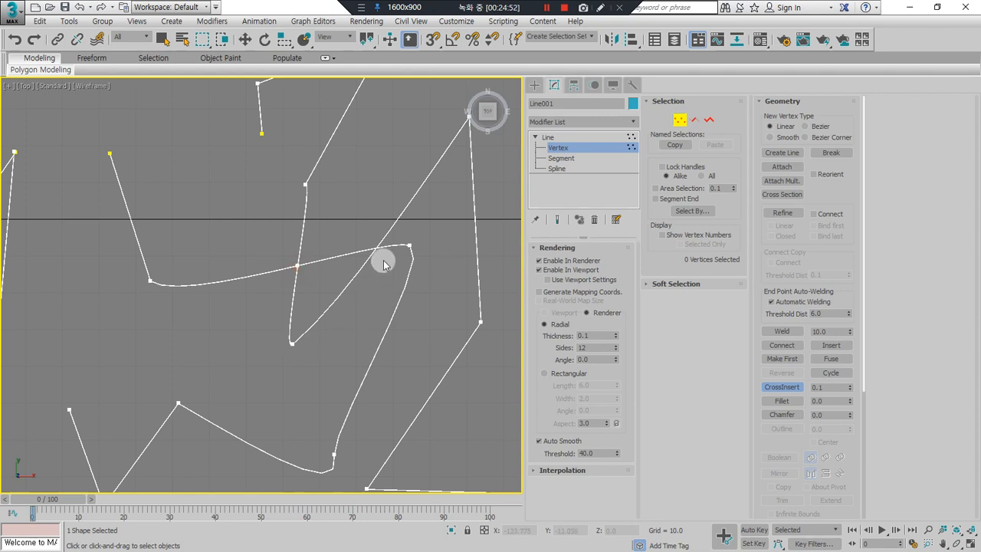
{"action": "left_click", "coordinate": [375, 248]}
{"action": "right_click", "coordinate": [361, 317]}
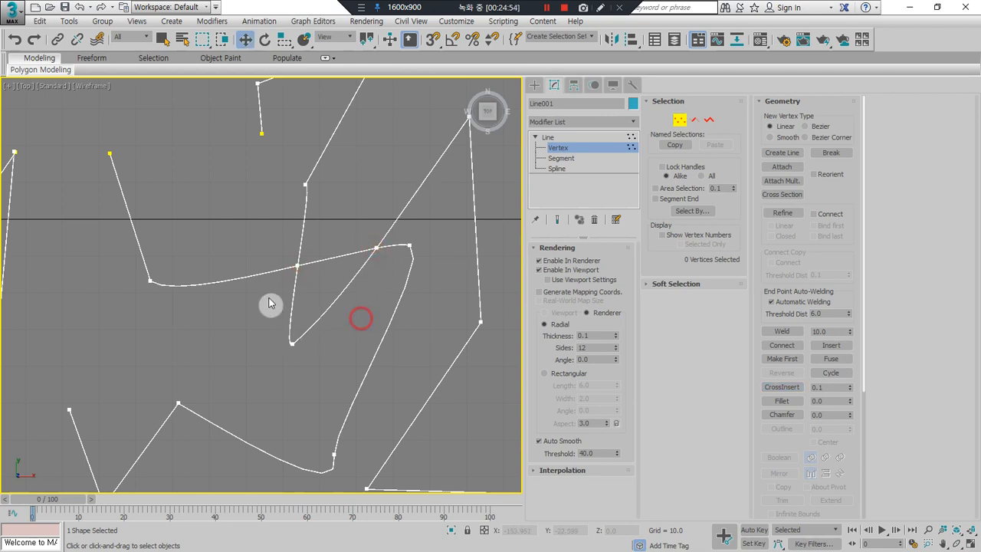
Step: Pull the curve's two inserted vertices away from the zigzag spline and undo these changes
{"action": "left_click", "coordinate": [297, 265]}
{"action": "left_click_drag", "start_coordinate": [262, 300], "coordinate": [216, 345]}
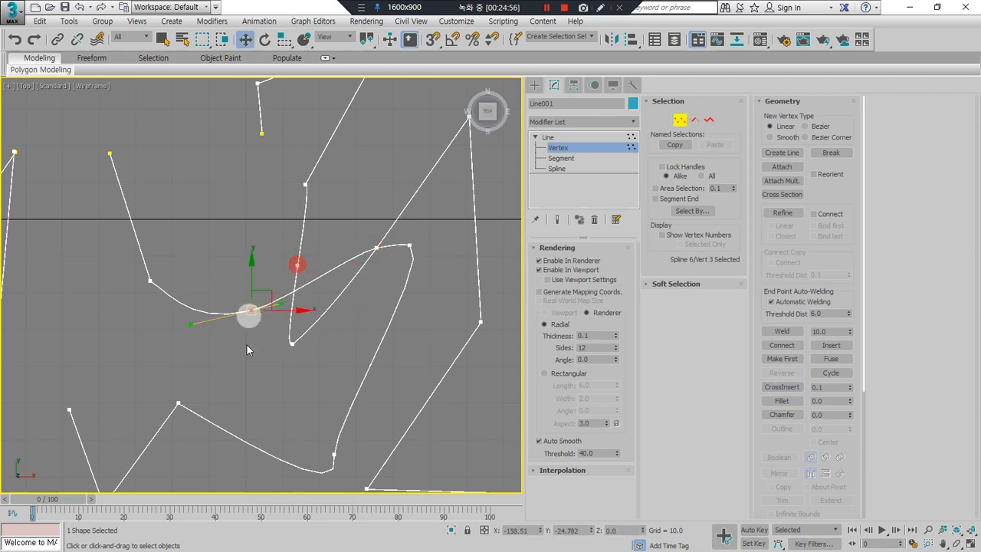
{"action": "left_click", "coordinate": [373, 248]}
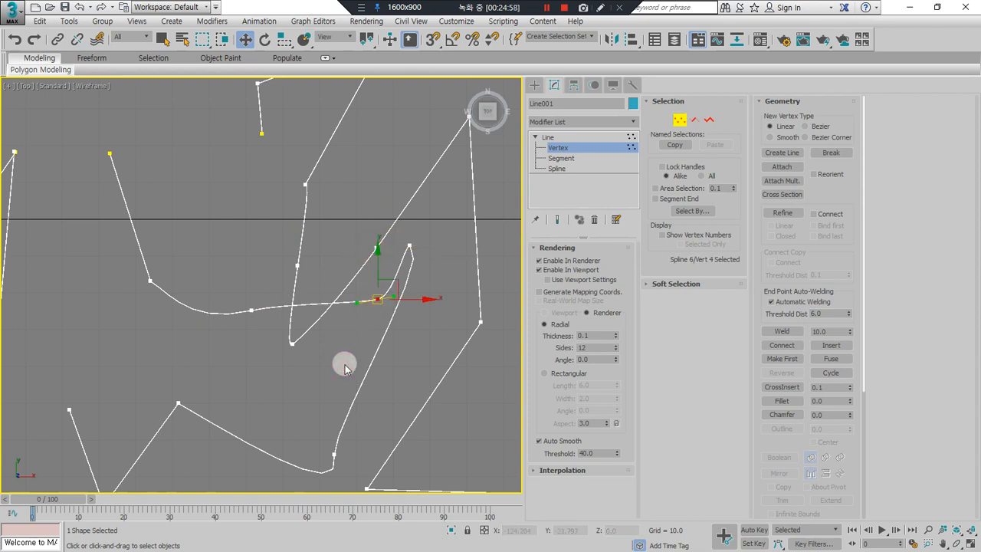
{"action": "key", "text": "ctrl+z"}
{"action": "key", "text": "ctrl+z"}
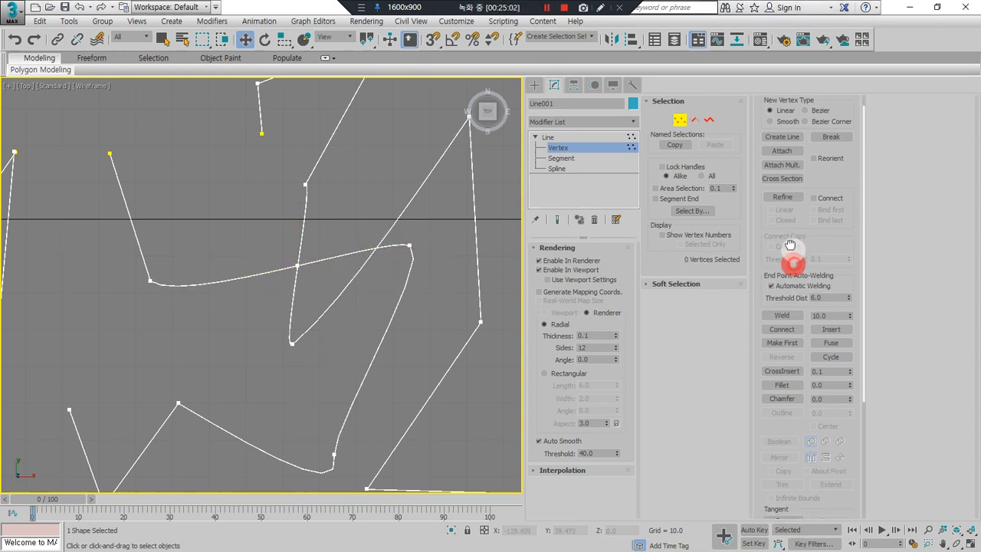
{"action": "left_click_drag", "start_coordinate": [790, 265], "coordinate": [780, 200]}
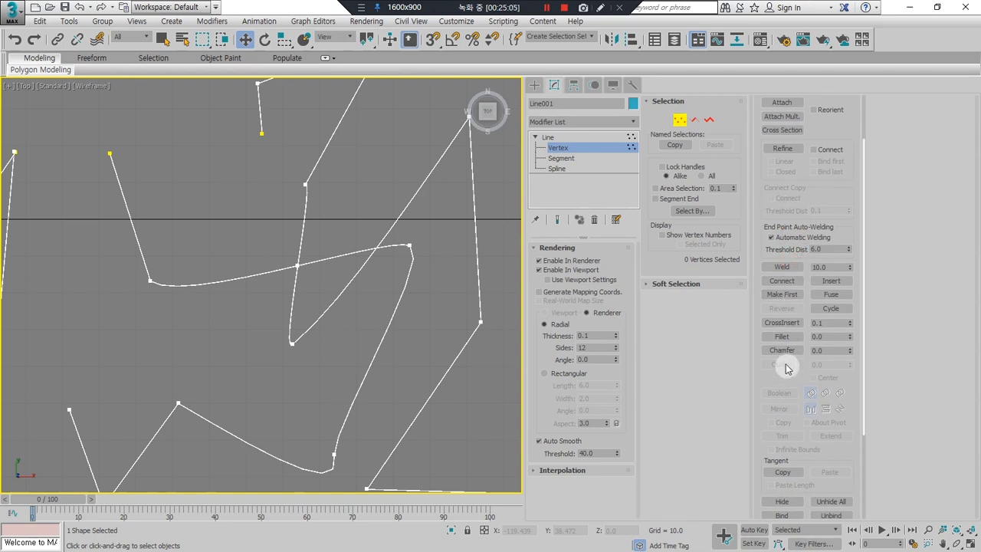
{"action": "mouse_move", "coordinate": [790, 369]}
{"action": "left_mouse_down"}
{"action": "mouse_move", "coordinate": [760, 337]}
{"action": "mouse_move", "coordinate": [799, 330]}
{"action": "mouse_move", "coordinate": [756, 318]}
{"action": "mouse_move", "coordinate": [819, 308]}
{"action": "mouse_move", "coordinate": [792, 328]}
{"action": "mouse_move", "coordinate": [807, 320]}
{"action": "left_mouse_up"}
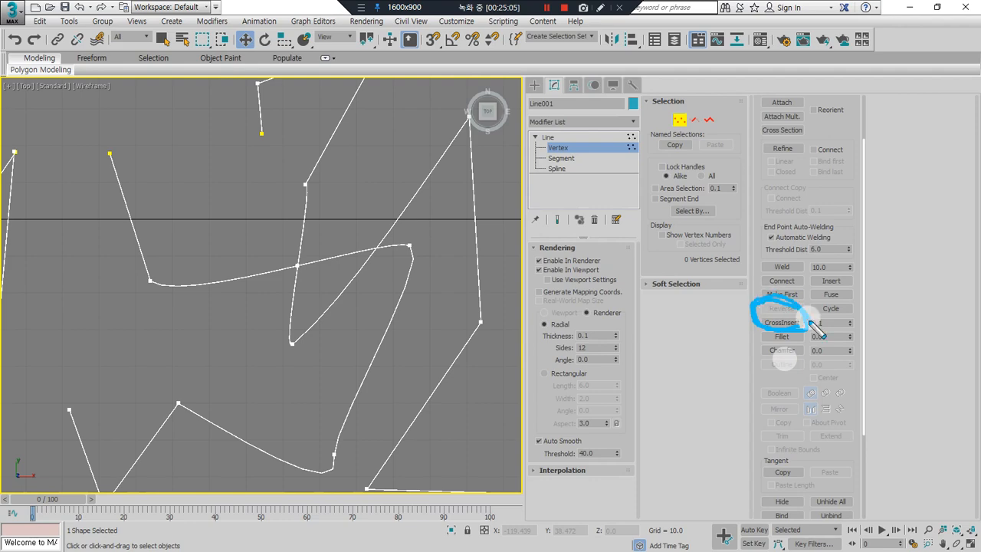
{"action": "key", "text": "Escape"}
{"action": "scroll", "coordinate": [240, 306], "scroll_direction": "down", "scroll_amount": 3}
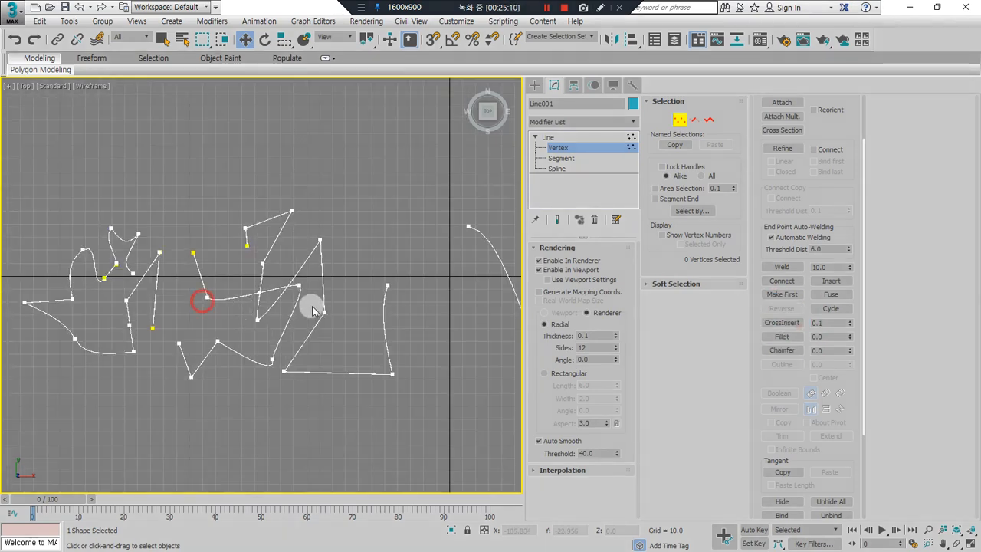
{"action": "middle_click_drag", "start_coordinate": [311, 307], "coordinate": [270, 279]}
{"action": "mouse_move", "coordinate": [402, 353]}
{"action": "left_mouse_down"}
{"action": "mouse_move", "coordinate": [310, 310]}
{"action": "mouse_move", "coordinate": [409, 173]}
{"action": "mouse_move", "coordinate": [478, 346]}
{"action": "left_mouse_up"}
{"action": "mouse_move", "coordinate": [253, 230]}
{"action": "left_mouse_down"}
{"action": "mouse_move", "coordinate": [180, 356]}
{"action": "mouse_move", "coordinate": [87, 284]}
{"action": "mouse_move", "coordinate": [217, 155]}
{"action": "mouse_move", "coordinate": [285, 266]}
{"action": "left_mouse_up"}
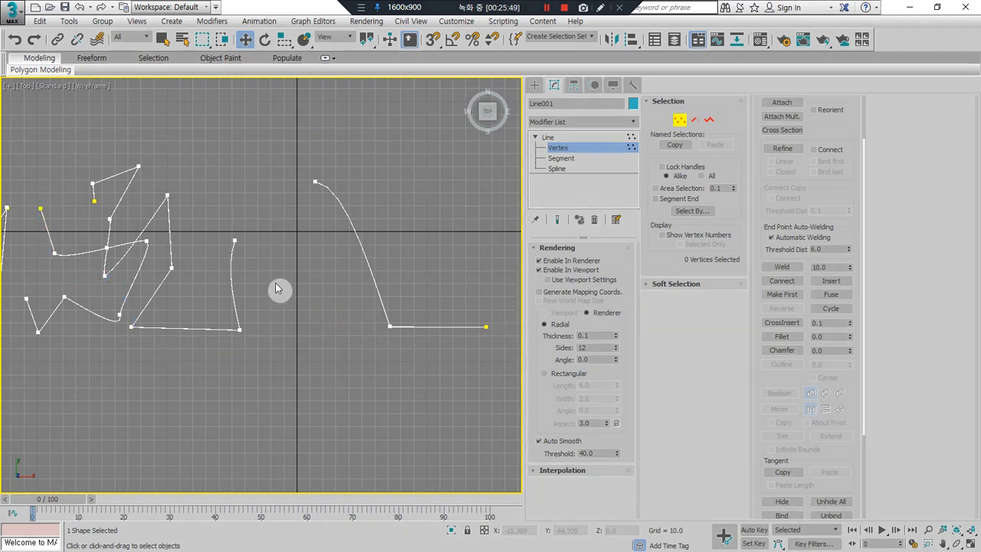
Step: Move the zigzag spline's open curved end vertex back so its last segment crosses the same spline's diagonal segment
{"action": "scroll", "coordinate": [193, 294], "scroll_direction": "up", "scroll_amount": 5}
{"action": "middle_click_drag", "start_coordinate": [193, 293], "coordinate": [317, 258]}
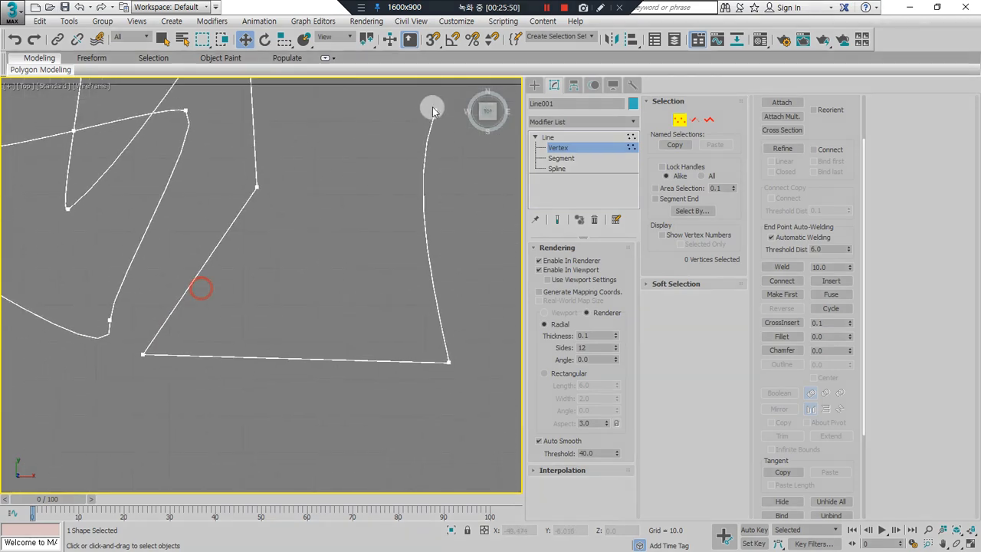
{"action": "left_click_drag", "start_coordinate": [433, 108], "coordinate": [199, 196]}
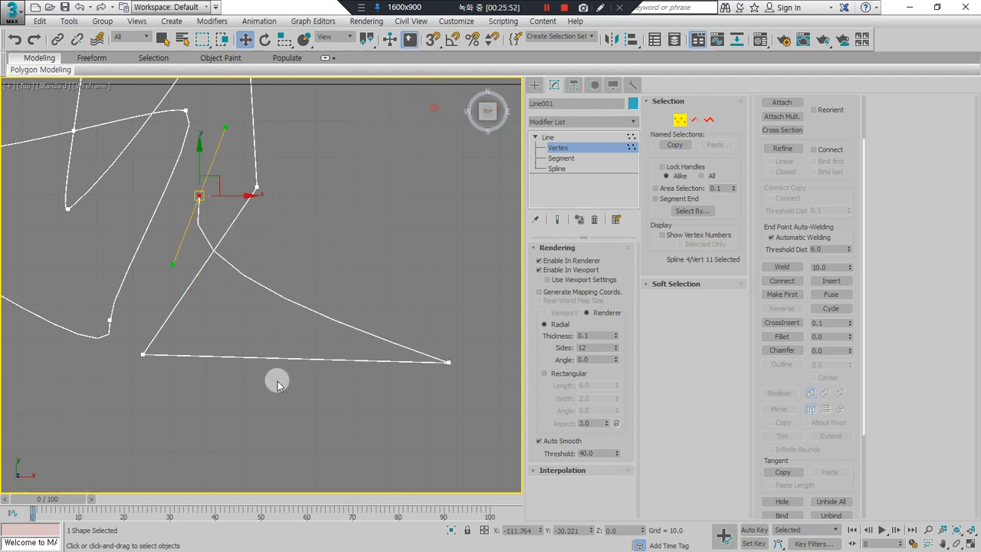
{"action": "mouse_move", "coordinate": [236, 119]}
{"action": "left_mouse_down"}
{"action": "mouse_move", "coordinate": [178, 272]}
{"action": "mouse_move", "coordinate": [339, 376]}
{"action": "mouse_move", "coordinate": [175, 190]}
{"action": "left_mouse_up"}
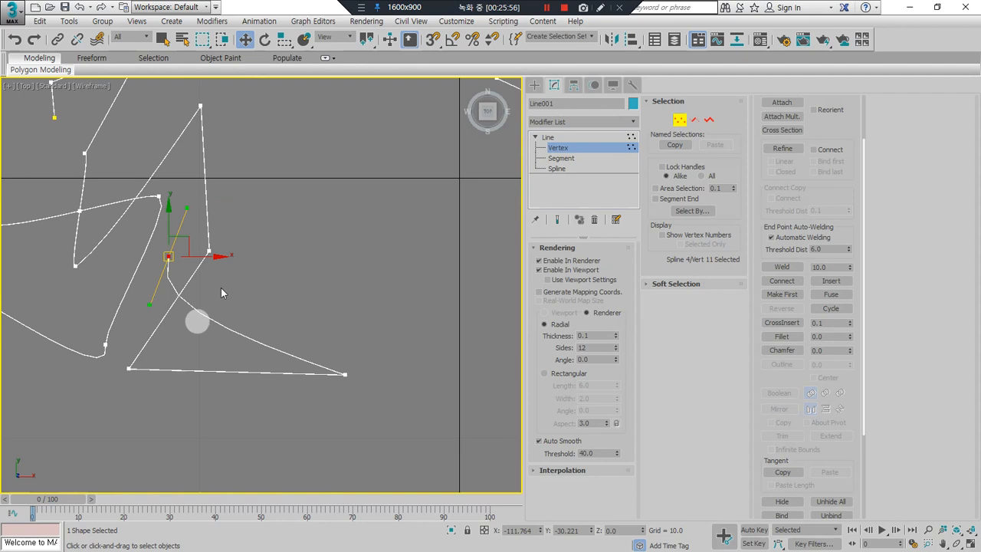
{"action": "mouse_move", "coordinate": [90, 157]}
{"action": "left_mouse_down"}
{"action": "mouse_move", "coordinate": [192, 90]}
{"action": "mouse_move", "coordinate": [119, 212]}
{"action": "mouse_move", "coordinate": [152, 256]}
{"action": "mouse_move", "coordinate": [268, 282]}
{"action": "mouse_move", "coordinate": [197, 411]}
{"action": "mouse_move", "coordinate": [318, 372]}
{"action": "mouse_move", "coordinate": [231, 266]}
{"action": "mouse_move", "coordinate": [247, 295]}
{"action": "mouse_move", "coordinate": [201, 314]}
{"action": "mouse_move", "coordinate": [248, 360]}
{"action": "left_mouse_up"}
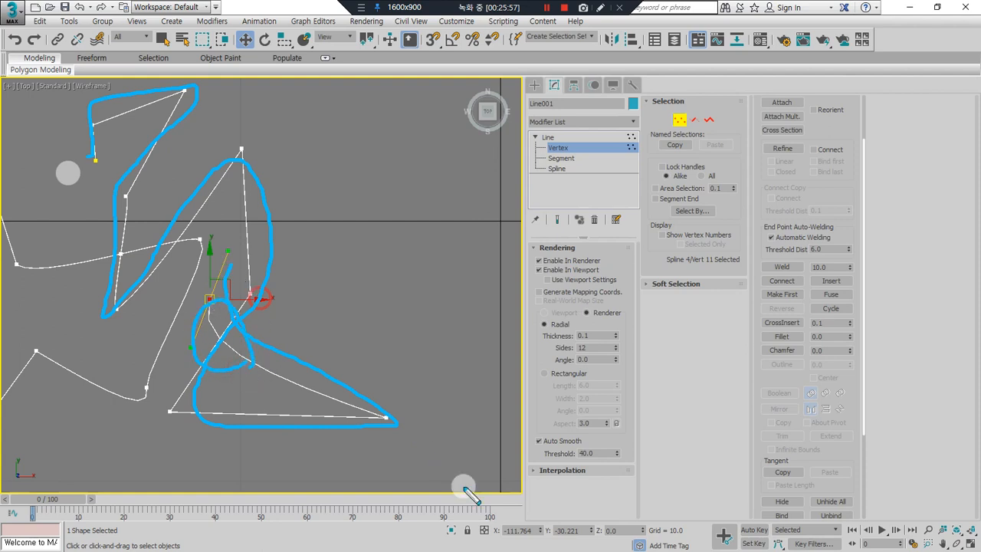
Step: Move the zigzag spline's open end vertex over to the separate arched spline so the two splines cross
{"action": "key", "text": "Escape"}
{"action": "scroll", "coordinate": [336, 309], "scroll_direction": "down", "scroll_amount": 2}
{"action": "middle_click_drag", "start_coordinate": [360, 294], "coordinate": [196, 294]}
{"action": "left_click_drag", "start_coordinate": [90, 285], "coordinate": [453, 171]}
{"action": "scroll", "coordinate": [413, 271], "scroll_direction": "down", "scroll_amount": 2}
{"action": "mouse_move", "coordinate": [115, 222]}
{"action": "left_mouse_down"}
{"action": "mouse_move", "coordinate": [156, 263]}
{"action": "mouse_move", "coordinate": [174, 347]}
{"action": "mouse_move", "coordinate": [460, 221]}
{"action": "left_mouse_up"}
{"action": "mouse_move", "coordinate": [322, 190]}
{"action": "left_mouse_down"}
{"action": "mouse_move", "coordinate": [379, 219]}
{"action": "mouse_move", "coordinate": [466, 351]}
{"action": "mouse_move", "coordinate": [511, 351]}
{"action": "left_mouse_up"}
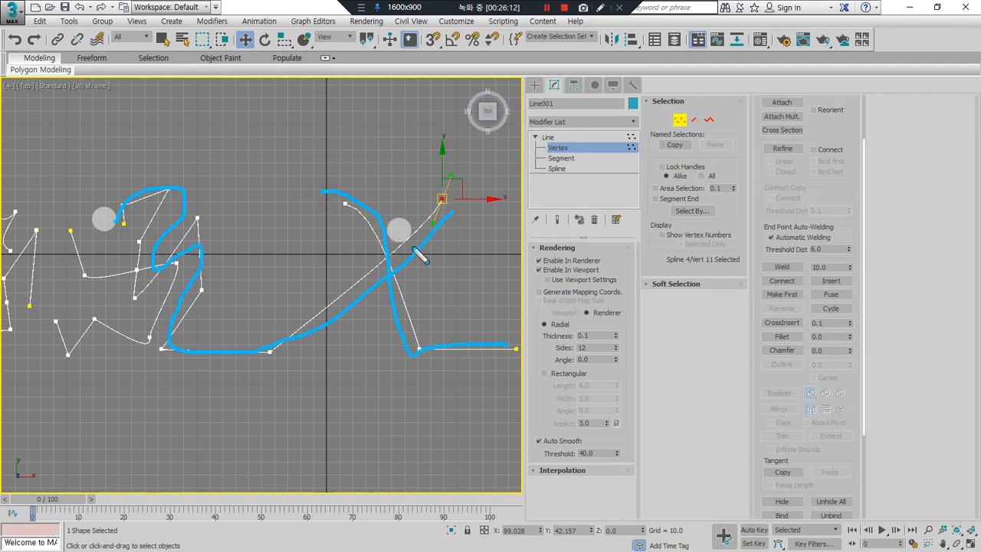
{"action": "mouse_move", "coordinate": [395, 270]}
{"action": "left_mouse_down"}
{"action": "mouse_move", "coordinate": [368, 254]}
{"action": "mouse_move", "coordinate": [399, 273]}
{"action": "left_mouse_up"}
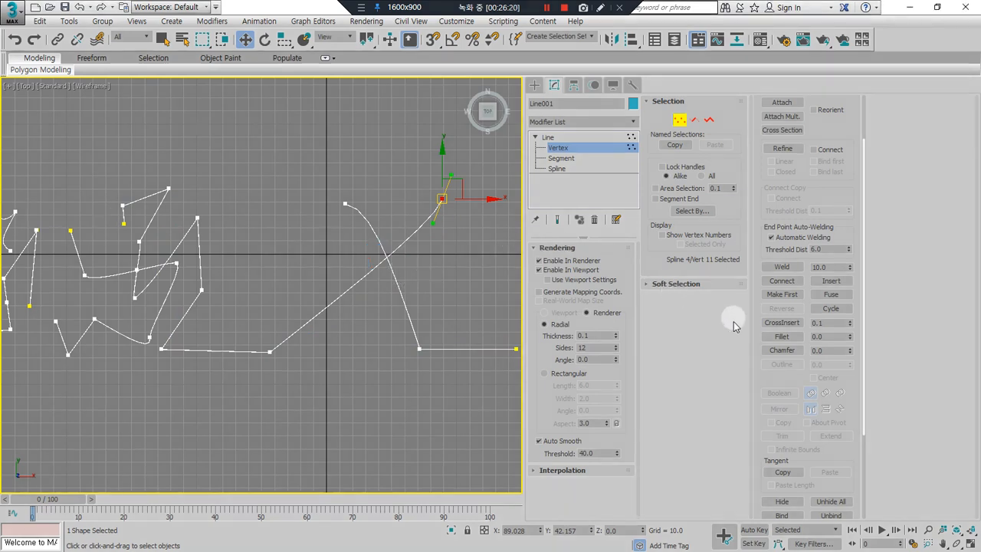
Step: Insert vertices with CrossInsert where the zigzag spline crosses the arched spline, and leave vertex editing
{"action": "left_click", "coordinate": [782, 322]}
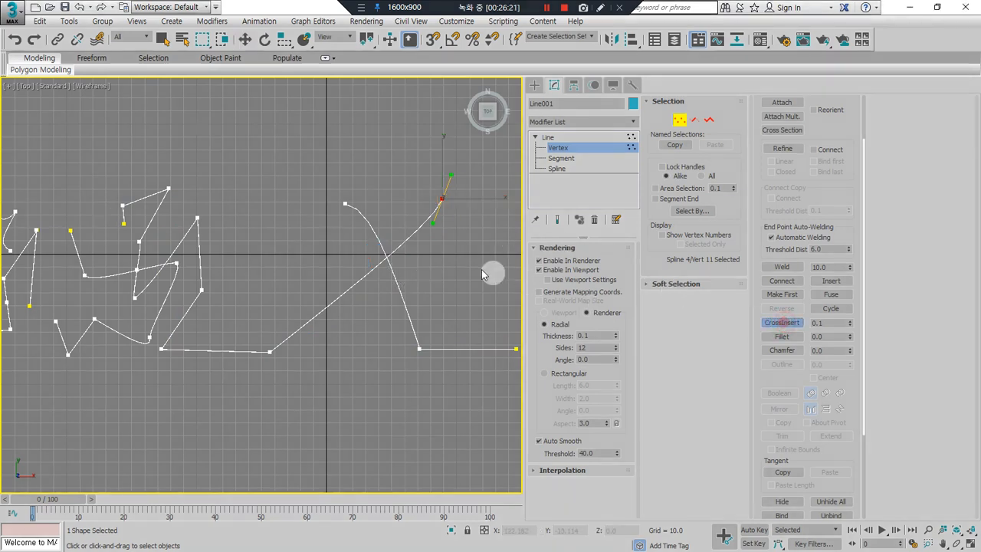
{"action": "left_click", "coordinate": [388, 259]}
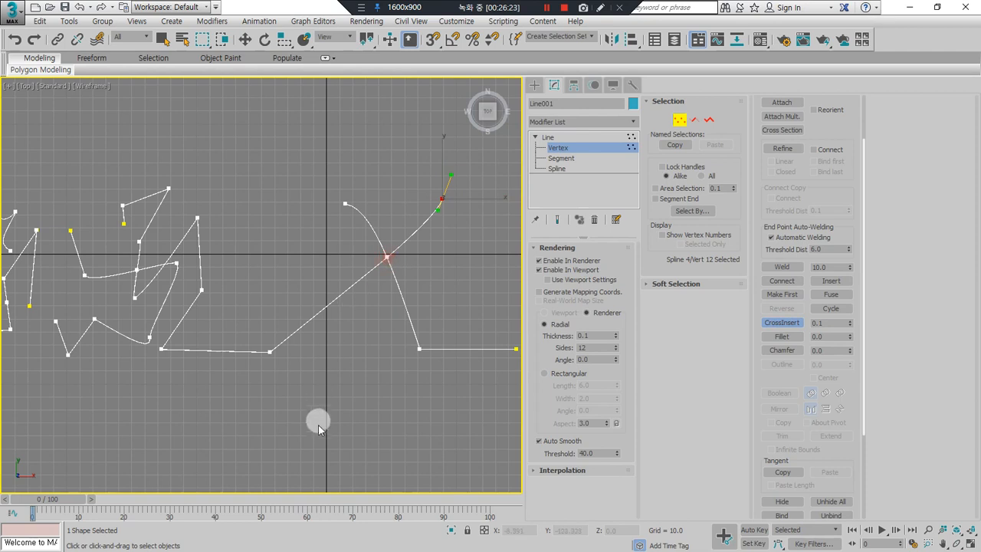
{"action": "left_click", "coordinate": [558, 147]}
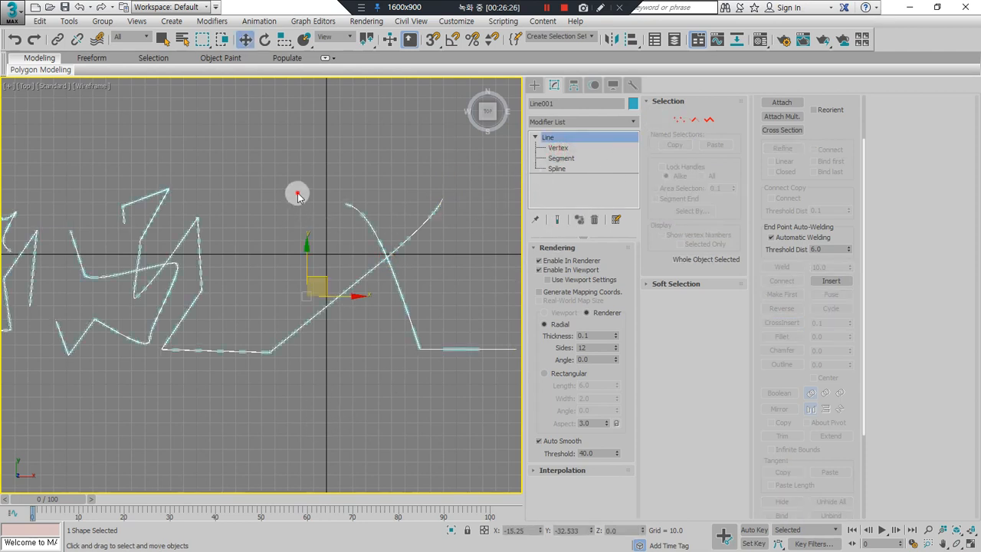
Step: Draw a separate three-point V-shaped line crossing the extended diagonal and the arched spline
{"action": "left_click", "coordinate": [313, 189]}
{"action": "left_click", "coordinate": [530, 86]}
{"action": "left_click", "coordinate": [557, 169]}
{"action": "left_click", "coordinate": [268, 135]}
{"action": "left_click", "coordinate": [334, 370]}
{"action": "left_click", "coordinate": [459, 275]}
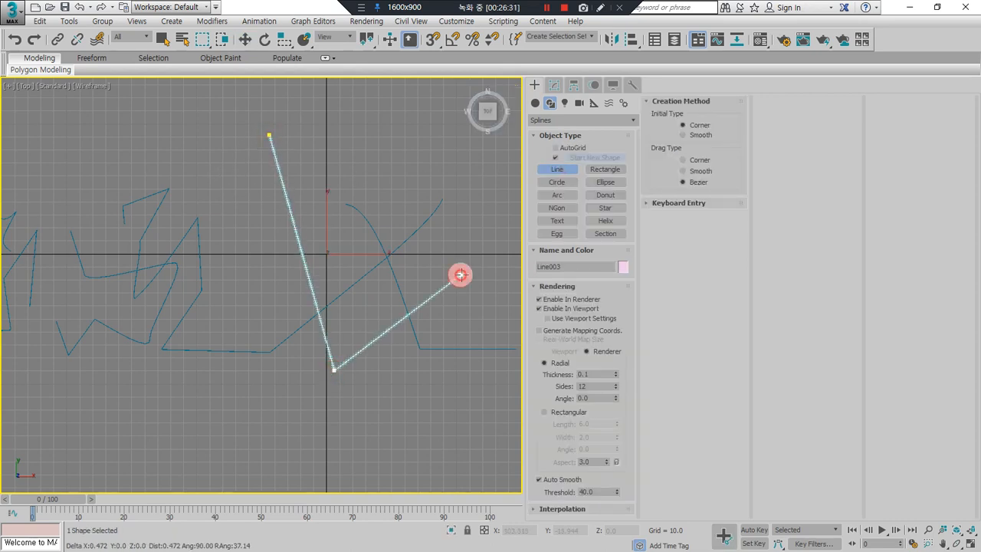
{"action": "right_click", "coordinate": [450, 342]}
{"action": "right_click", "coordinate": [449, 359]}
Step: Finish the V-shaped line, select the object containing the zigzag and arched splines, and enter its vertex editing level
{"action": "left_click", "coordinate": [431, 409]}
{"action": "left_click", "coordinate": [389, 277]}
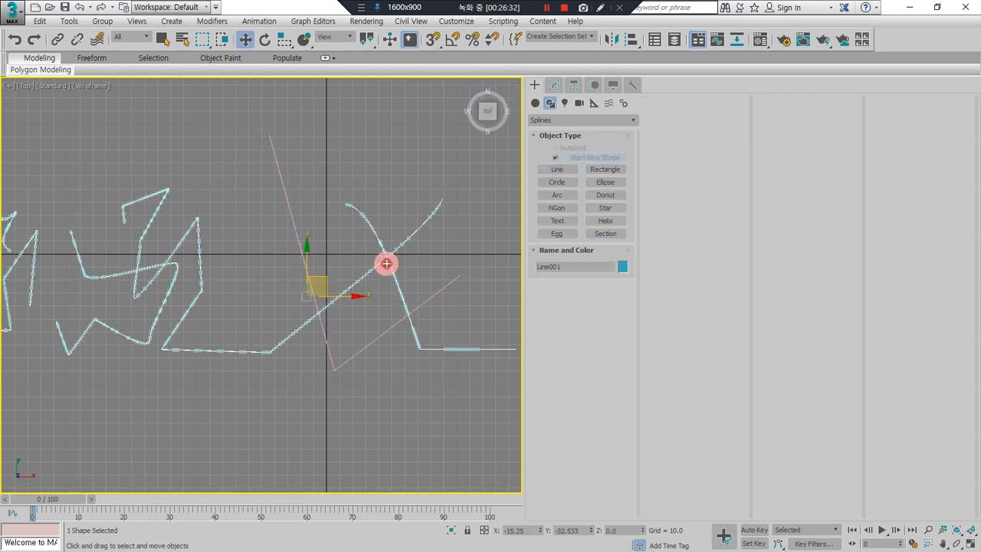
{"action": "left_click", "coordinate": [554, 85]}
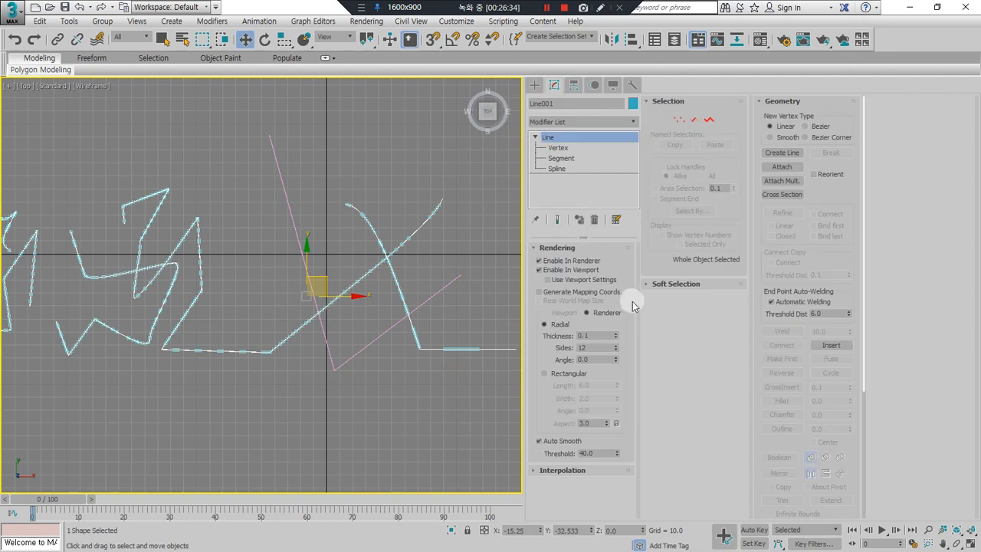
{"action": "left_click", "coordinate": [558, 148]}
{"action": "scroll", "coordinate": [394, 325], "scroll_direction": "up", "scroll_amount": 5}
{"action": "left_click_drag", "start_coordinate": [262, 326], "coordinate": [274, 328]}
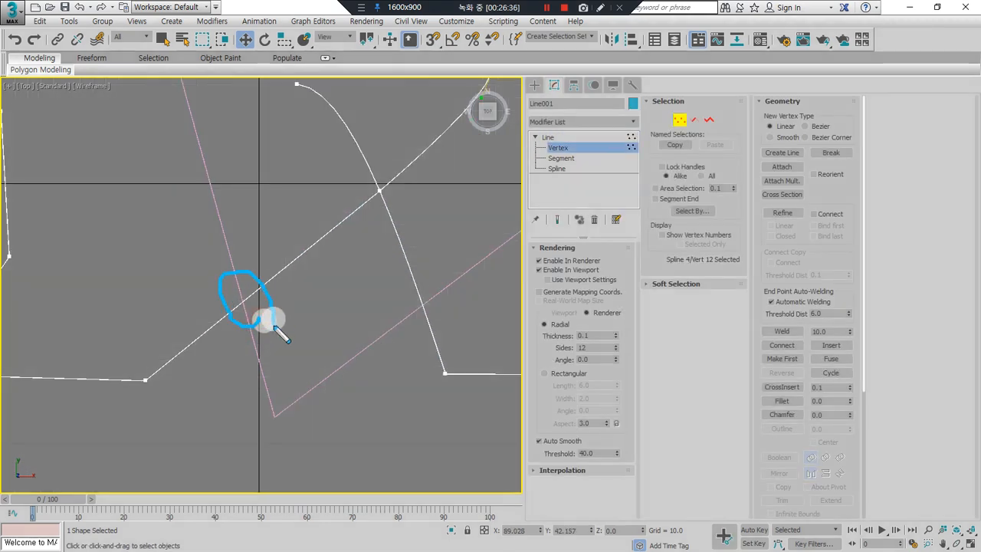
{"action": "left_click_drag", "start_coordinate": [449, 329], "coordinate": [445, 331]}
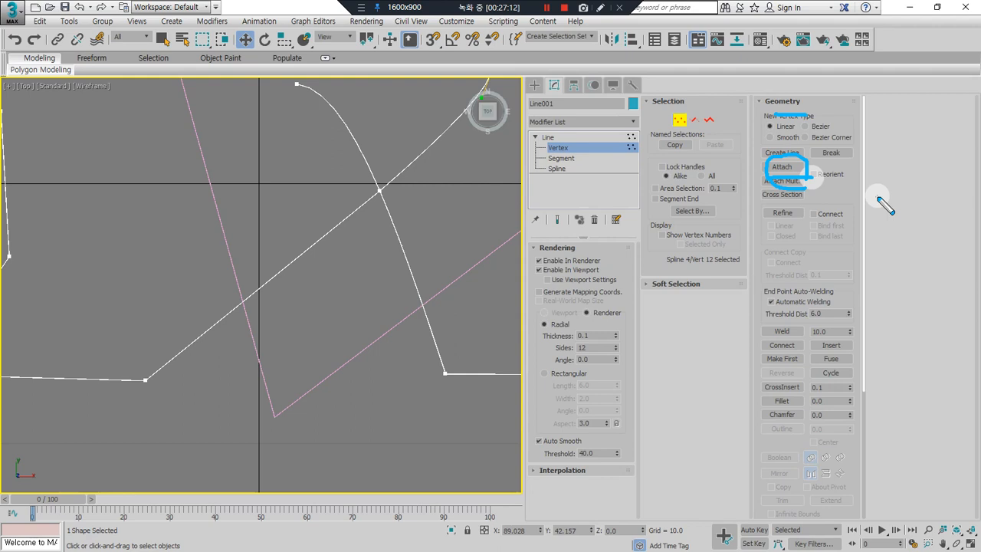
Step: Try attaching the V-shaped line to the zigzag and arched spline object from vertex editing, and undo the attachment
{"action": "left_click", "coordinate": [787, 170]}
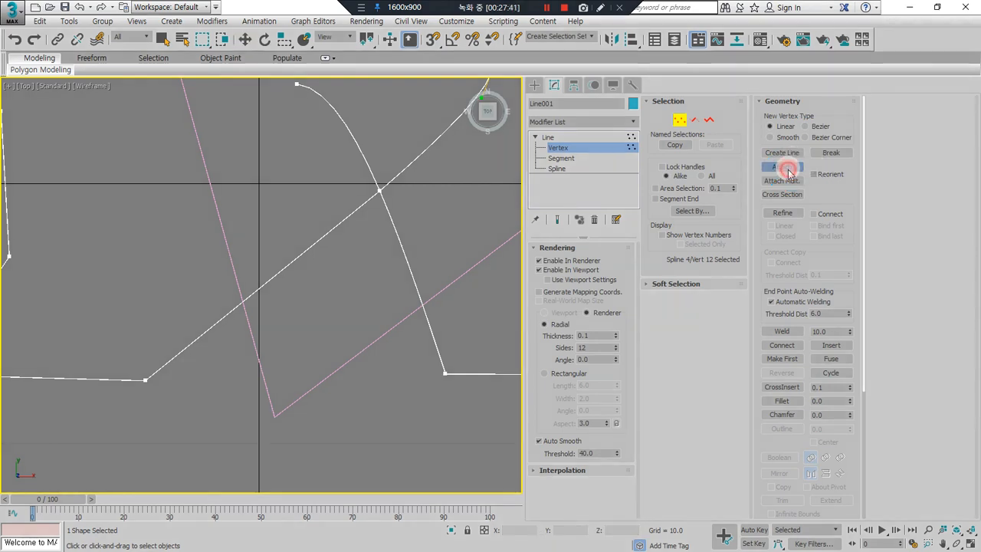
{"action": "left_click", "coordinate": [218, 209]}
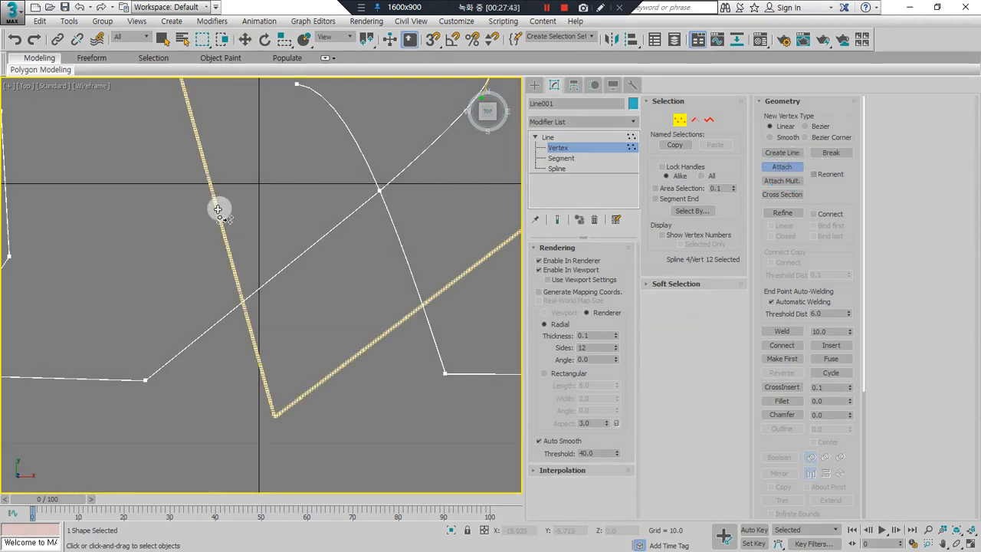
{"action": "left_click", "coordinate": [218, 209]}
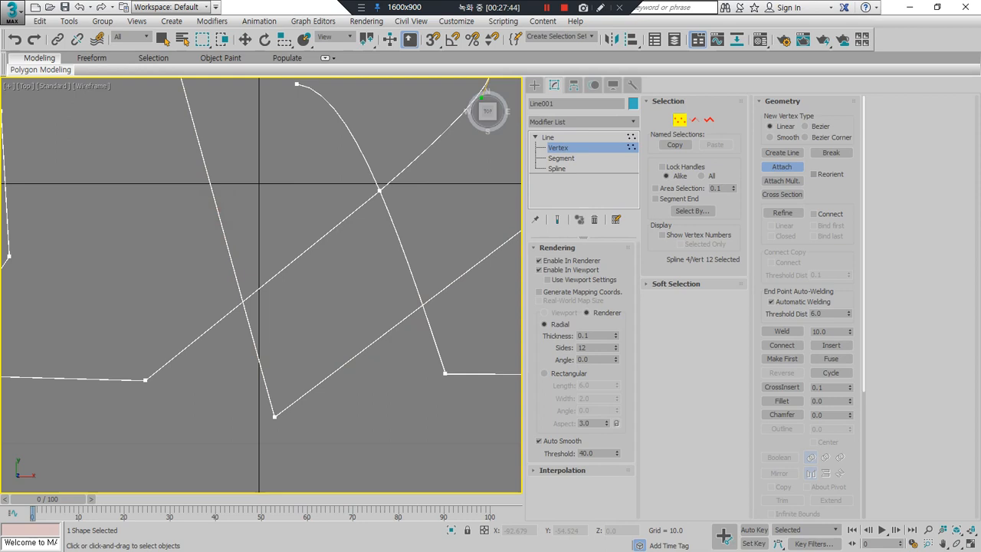
{"action": "right_click", "coordinate": [77, 357]}
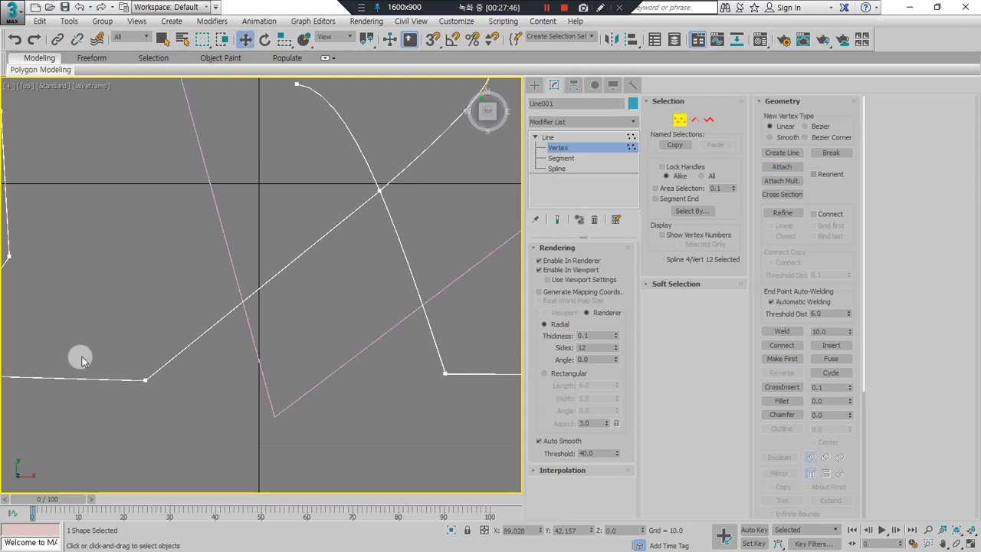
Step: Apply a shared Edit Spline modifier to both the existing spline object and the V-shaped line, and enter its vertex level
{"action": "left_click", "coordinate": [679, 121]}
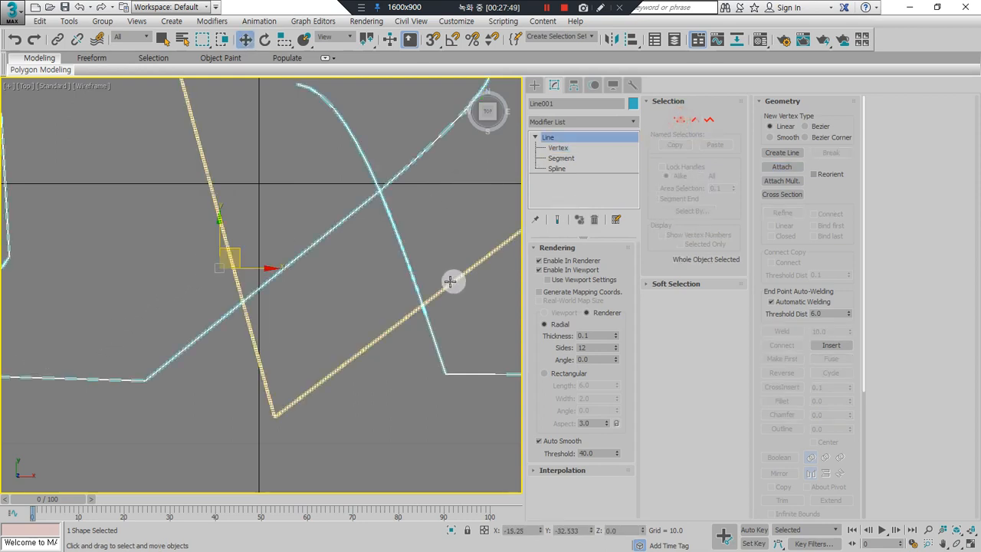
{"action": "left_click", "coordinate": [449, 233]}
{"action": "left_click_drag", "start_coordinate": [456, 192], "coordinate": [204, 439]}
{"action": "left_click", "coordinate": [200, 263]}
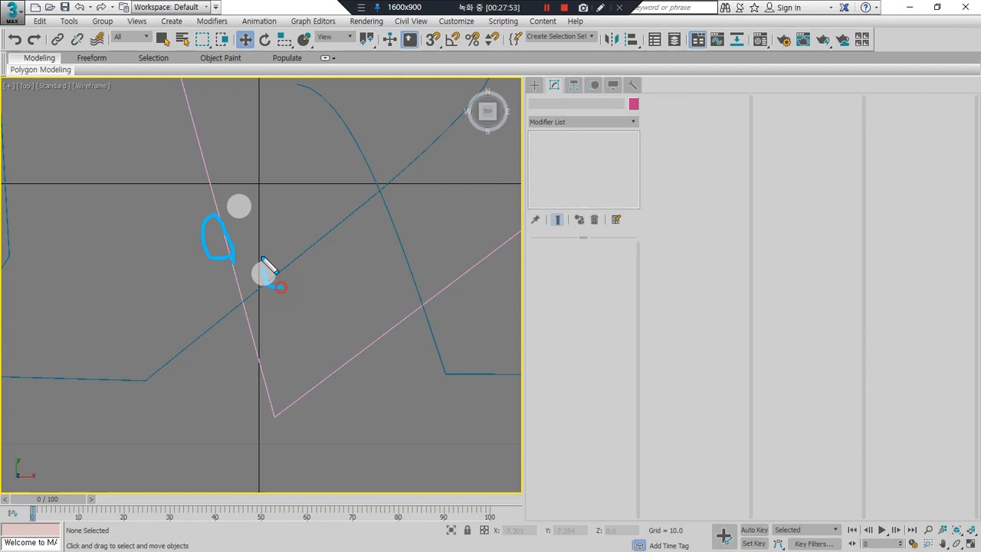
{"action": "mouse_move", "coordinate": [307, 202]}
{"action": "left_mouse_down"}
{"action": "mouse_move", "coordinate": [191, 365]}
{"action": "mouse_move", "coordinate": [46, 420]}
{"action": "left_mouse_up"}
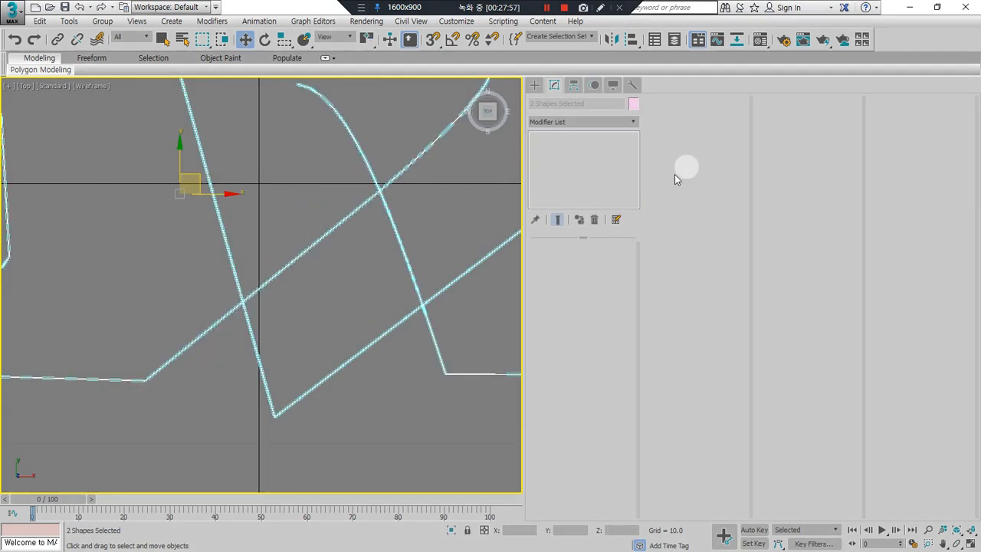
{"action": "left_click", "coordinate": [608, 121]}
{"action": "key", "text": "e"}
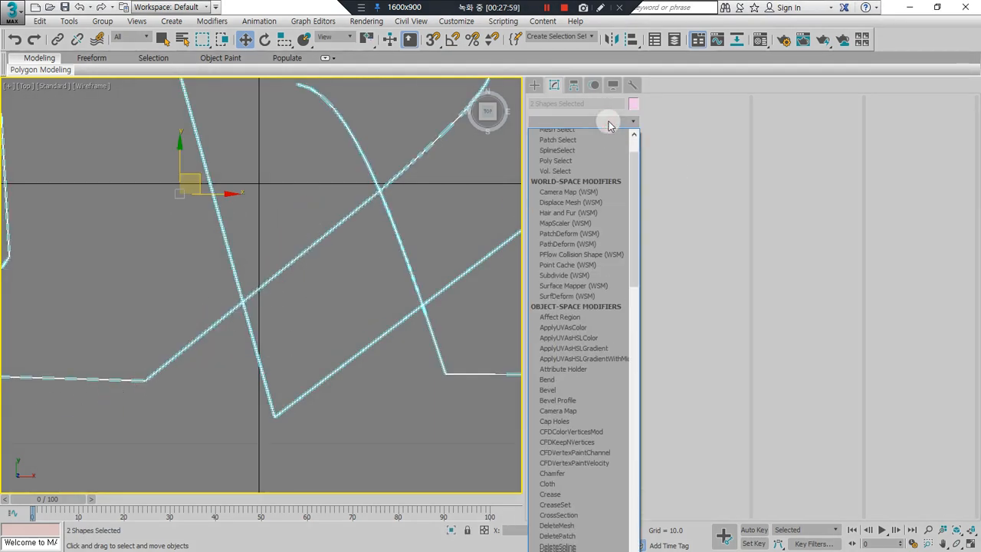
{"action": "left_click", "coordinate": [611, 176]}
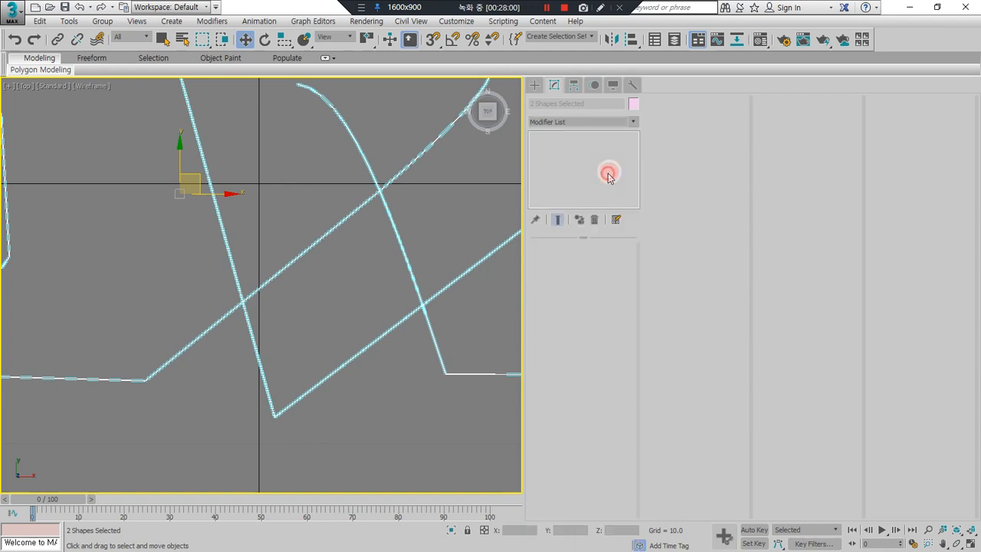
{"action": "left_click", "coordinate": [566, 266]}
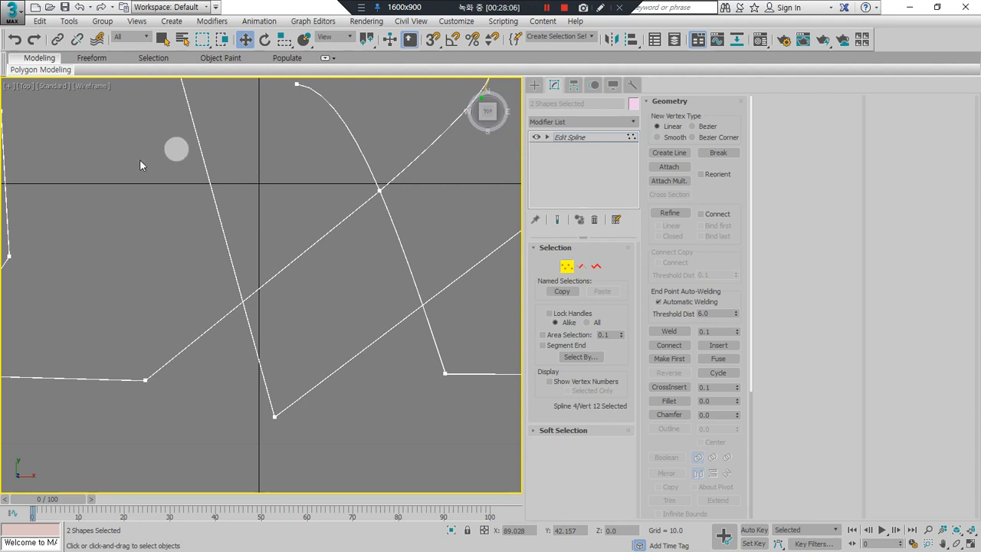
Step: Start CrossInsert on the shared Edit Spline modifier, and remove that modifier from the two shapes
{"action": "left_click", "coordinate": [666, 387]}
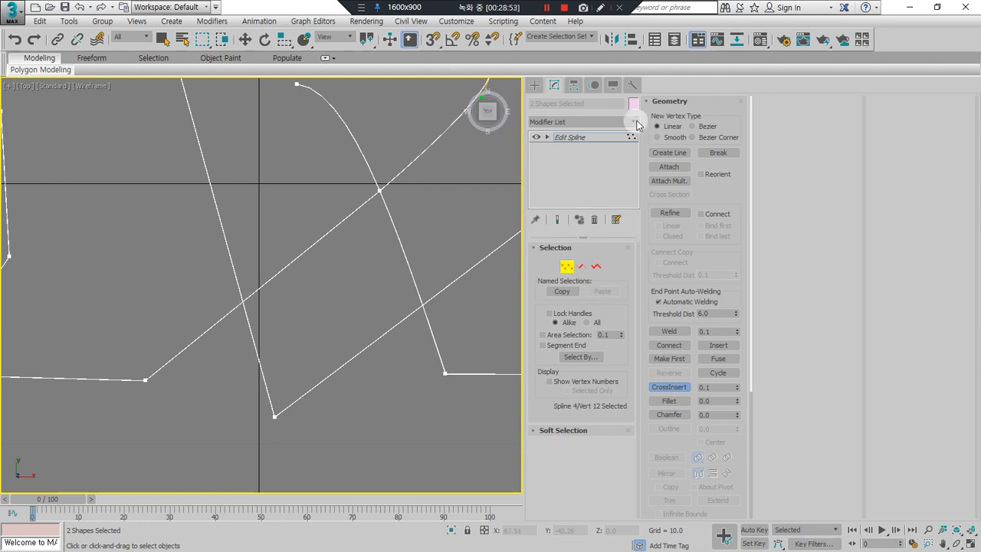
{"action": "mouse_move", "coordinate": [595, 112]}
{"action": "left_mouse_down"}
{"action": "mouse_move", "coordinate": [546, 125]}
{"action": "mouse_move", "coordinate": [529, 93]}
{"action": "mouse_move", "coordinate": [600, 99]}
{"action": "mouse_move", "coordinate": [597, 113]}
{"action": "left_mouse_up"}
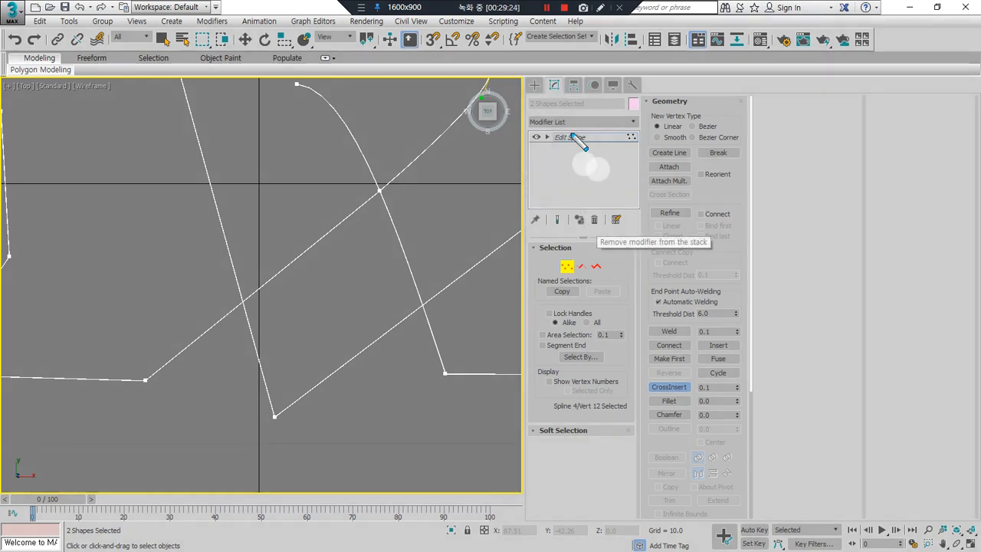
{"action": "left_click", "coordinate": [596, 222]}
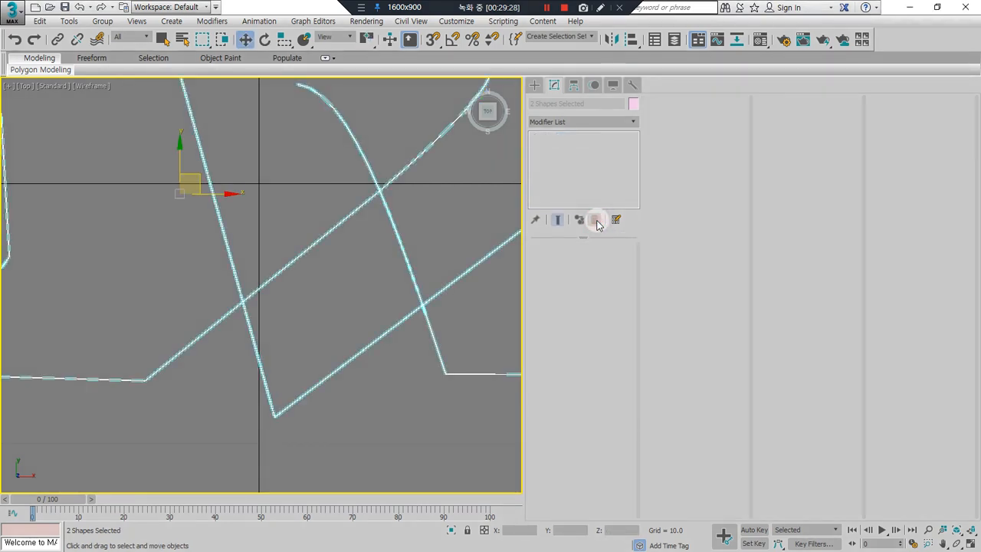
Step: Select only the zigzag and arched spline object and attach the V-shaped line to it
{"action": "left_click", "coordinate": [426, 242]}
{"action": "left_click_drag", "start_coordinate": [310, 280], "coordinate": [256, 200]}
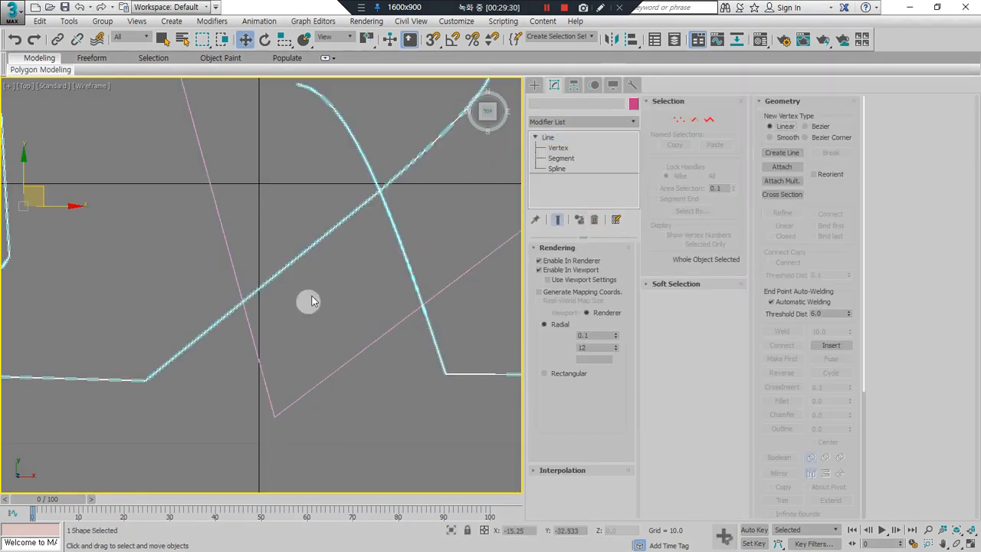
{"action": "left_click", "coordinate": [781, 166]}
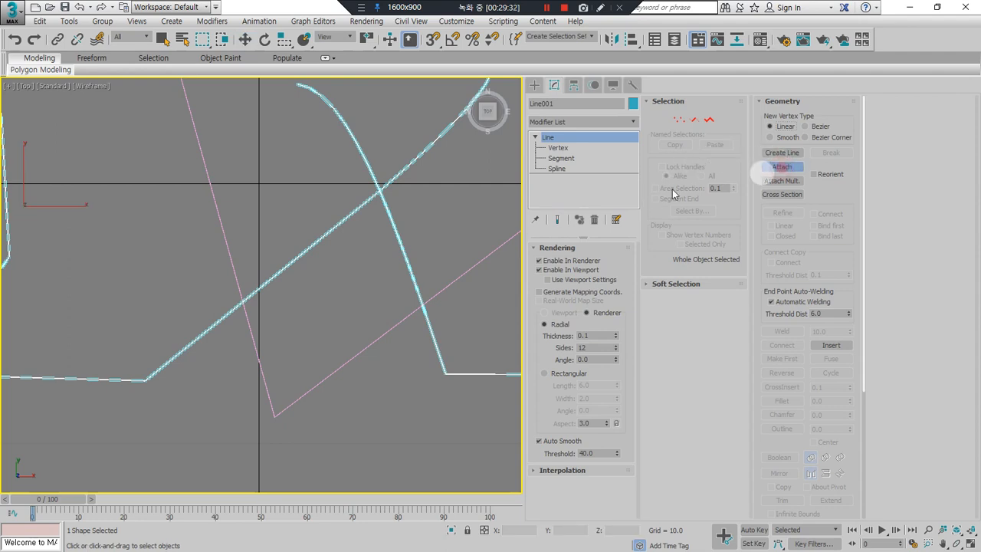
{"action": "left_click", "coordinate": [316, 383]}
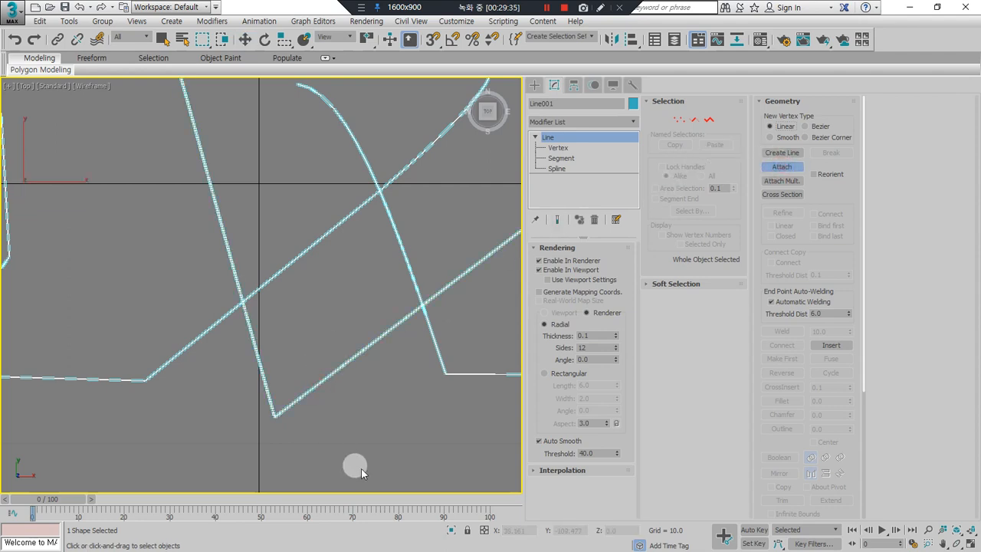
{"action": "left_click", "coordinate": [781, 167]}
Step: Insert vertices with CrossInsert where the V-shaped spline crosses the zigzag's diagonal and the arched spline
{"action": "key", "text": "1"}
{"action": "left_click", "coordinate": [782, 387]}
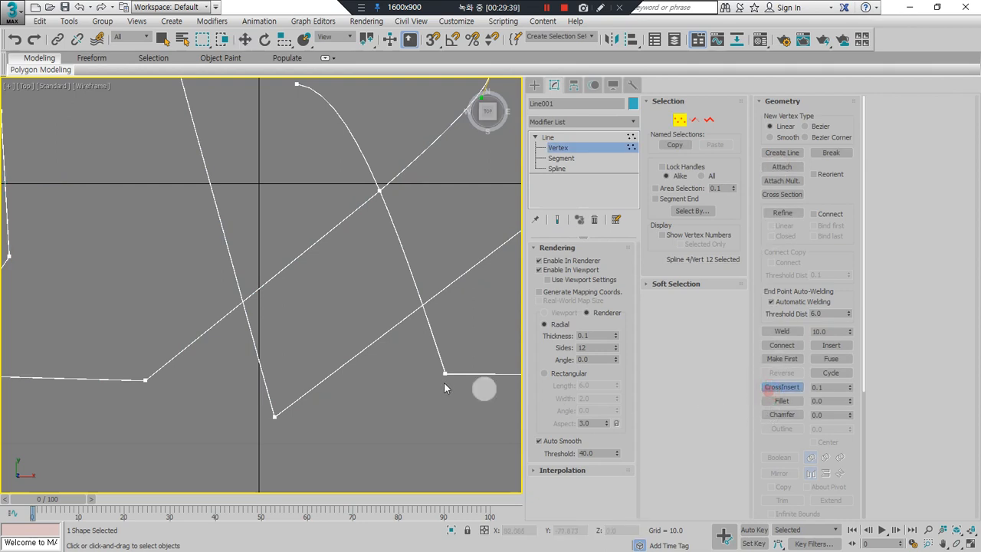
{"action": "left_click", "coordinate": [243, 305]}
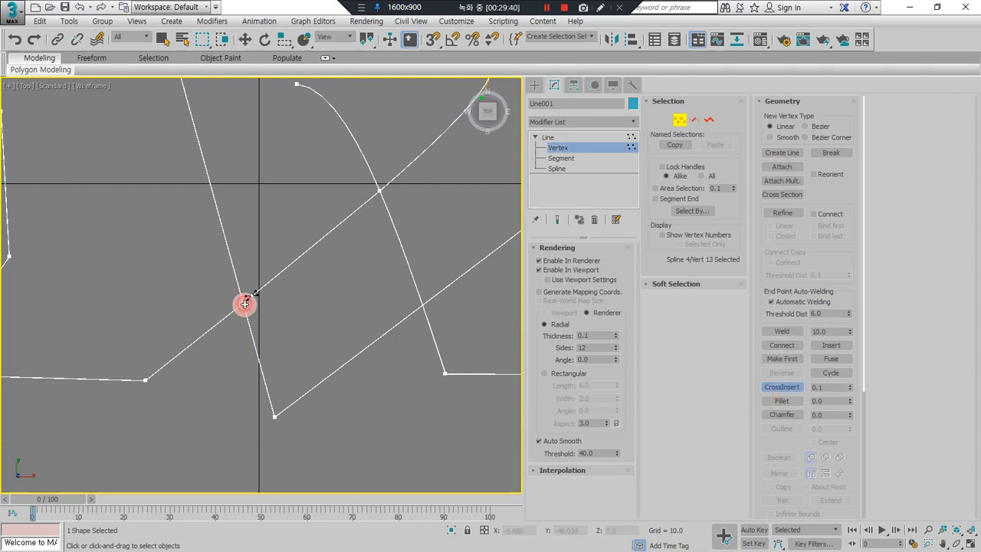
{"action": "left_click", "coordinate": [425, 304]}
{"action": "right_click", "coordinate": [395, 414]}
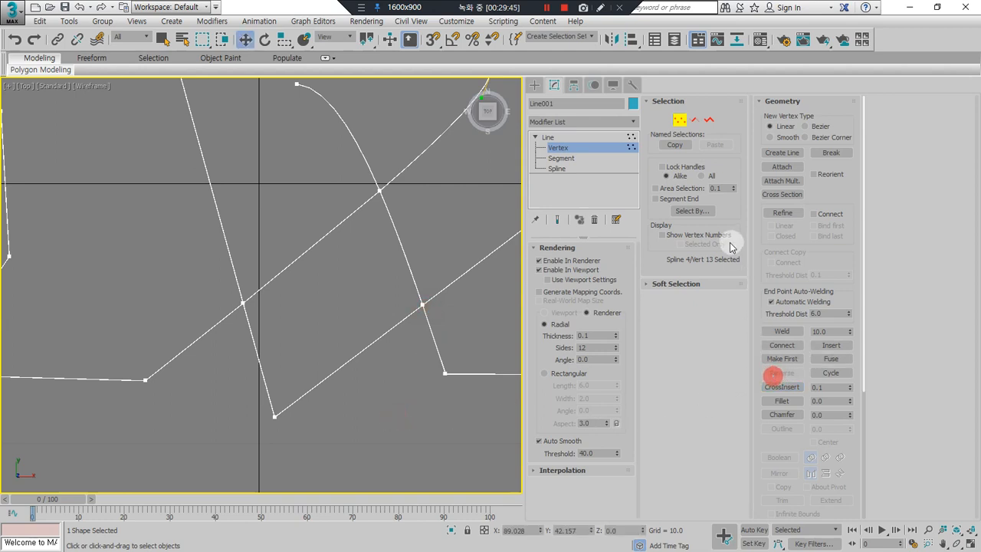
Step: Fillet the bottom corner vertex of the V-shaped spline with a value of 10
{"action": "left_click_drag", "start_coordinate": [774, 464], "coordinate": [758, 328]}
{"action": "key", "text": "ctrl+alt+d"}
{"action": "mouse_move", "coordinate": [797, 302]}
{"action": "left_mouse_down"}
{"action": "mouse_move", "coordinate": [761, 301]}
{"action": "mouse_move", "coordinate": [785, 269]}
{"action": "mouse_move", "coordinate": [797, 305]}
{"action": "left_mouse_up"}
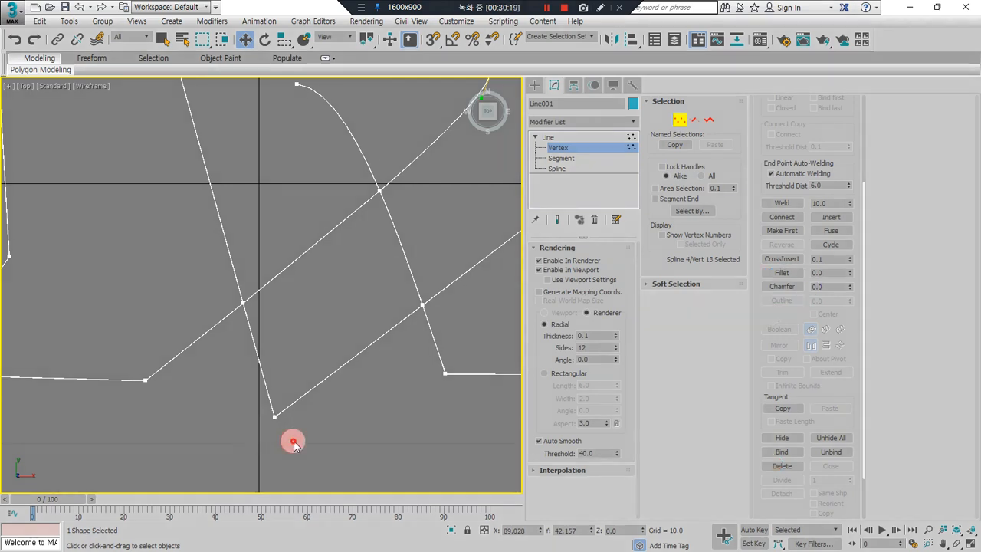
{"action": "left_click_drag", "start_coordinate": [293, 442], "coordinate": [253, 395]}
{"action": "scroll", "coordinate": [254, 443], "scroll_direction": "up", "scroll_amount": 4}
{"action": "mouse_move", "coordinate": [346, 358]}
{"action": "left_mouse_down"}
{"action": "mouse_move", "coordinate": [315, 366]}
{"action": "mouse_move", "coordinate": [344, 370]}
{"action": "mouse_move", "coordinate": [354, 351]}
{"action": "left_mouse_up"}
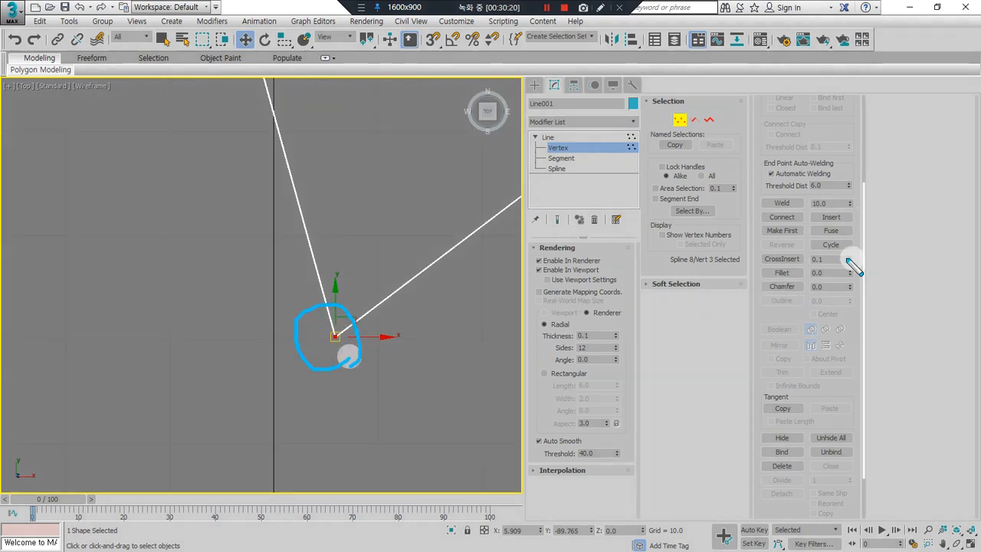
{"action": "left_click_drag", "start_coordinate": [811, 278], "coordinate": [867, 283]}
{"action": "key", "text": "Escape"}
{"action": "left_click", "coordinate": [832, 273]}
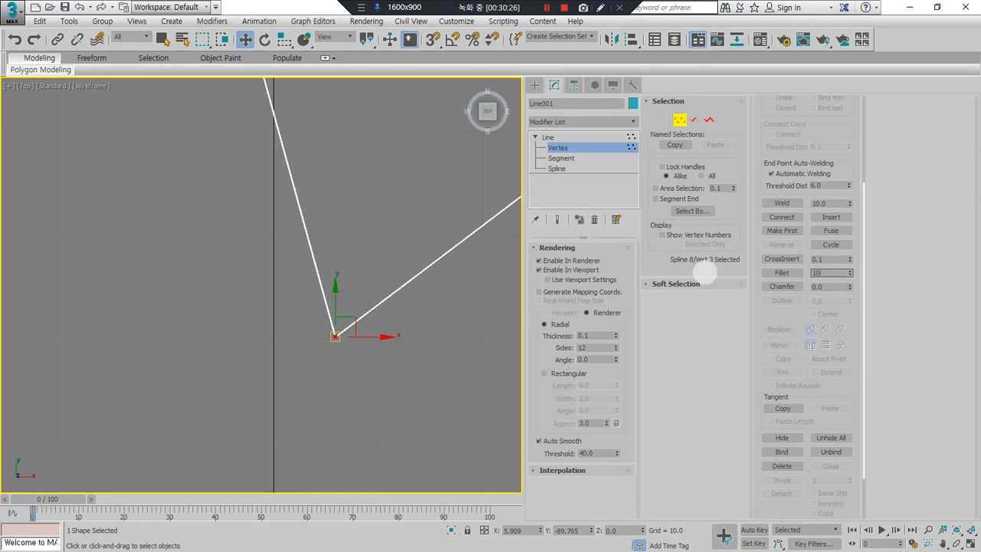
{"action": "type", "text": "10"}
{"action": "key", "text": "Return"}
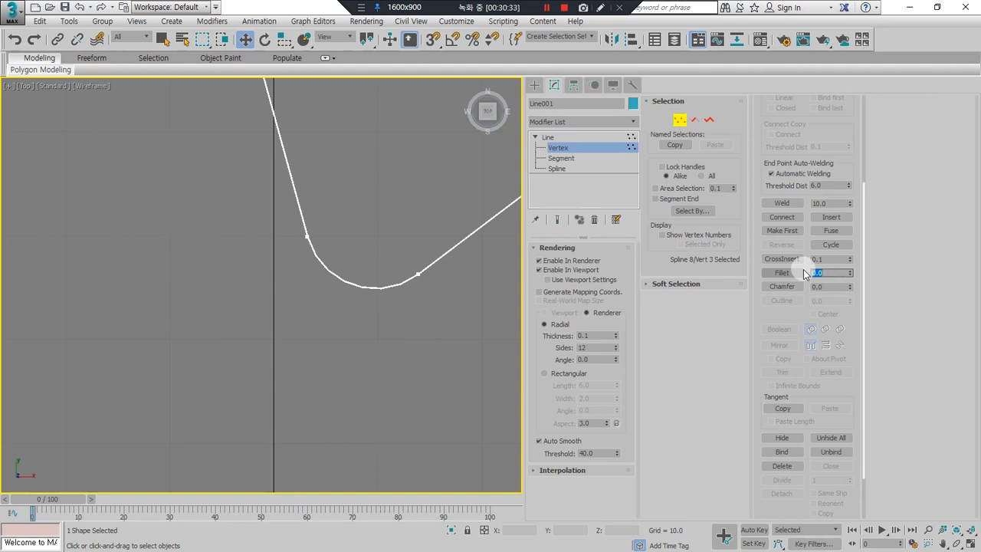
Step: Fillet the zigzag spline's corner vertex at the foot of its long diagonal with a value of 10
{"action": "scroll", "coordinate": [408, 288], "scroll_direction": "down", "scroll_amount": 3}
{"action": "middle_click_drag", "start_coordinate": [328, 208], "coordinate": [288, 305]}
{"action": "middle_click_drag", "start_coordinate": [186, 327], "coordinate": [439, 315]}
{"action": "left_click_drag", "start_coordinate": [374, 344], "coordinate": [266, 274]}
{"action": "scroll", "coordinate": [334, 341], "scroll_direction": "up", "scroll_amount": 3}
{"action": "double_click", "coordinate": [838, 273]}
{"action": "type", "text": "10"}
{"action": "key", "text": "Return"}
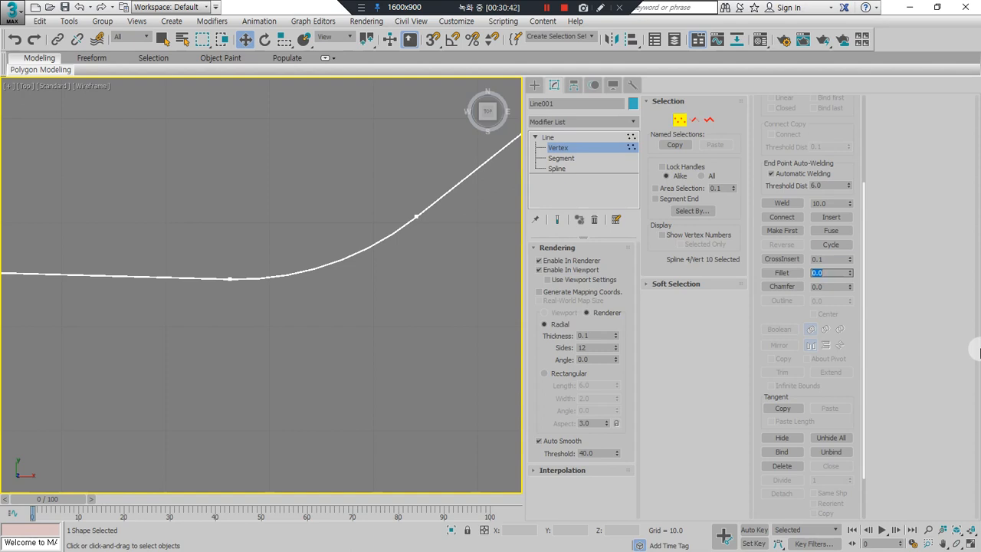
Step: Undo both fillets, on the zigzag's corner and on the V-shaped spline's bottom corner
{"action": "left_click", "coordinate": [430, 275]}
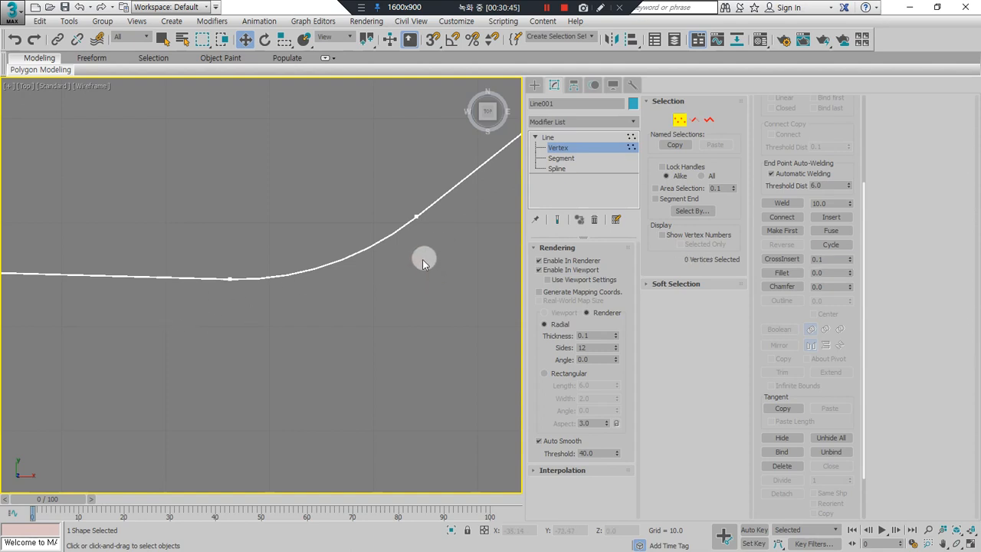
{"action": "key", "text": "ctrl+z"}
{"action": "key", "text": "ctrl+z"}
{"action": "scroll", "coordinate": [429, 308], "scroll_direction": "down", "scroll_amount": 3}
{"action": "middle_click_drag", "start_coordinate": [433, 310], "coordinate": [299, 322]}
{"action": "scroll", "coordinate": [299, 322], "scroll_direction": "up", "scroll_amount": 5}
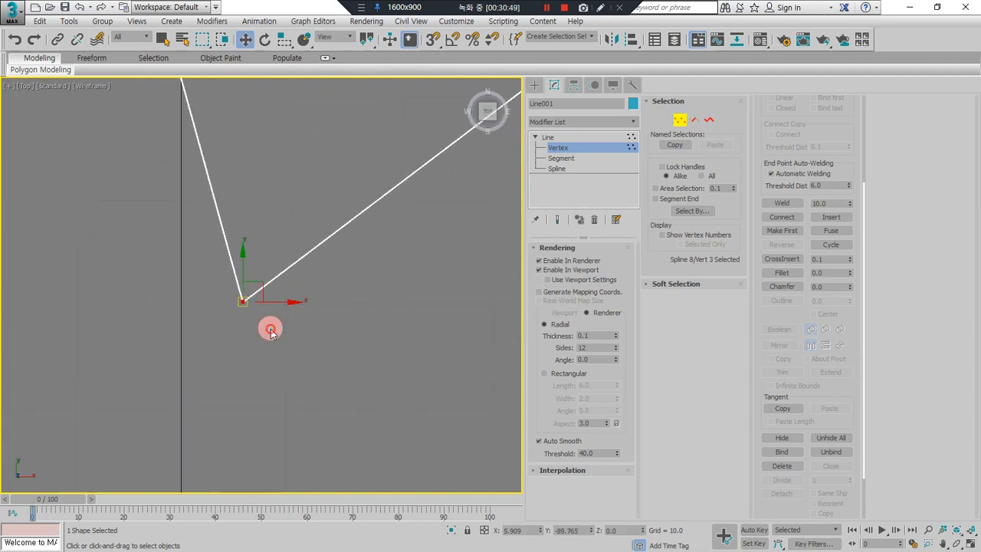
Step: Try filleting the V-shaped spline's bottom vertex by adjusting the fillet amount interactively, and clear the vertex selection
{"action": "key", "text": "ctrl+alt+d"}
{"action": "left_click_drag", "start_coordinate": [273, 331], "coordinate": [281, 317]}
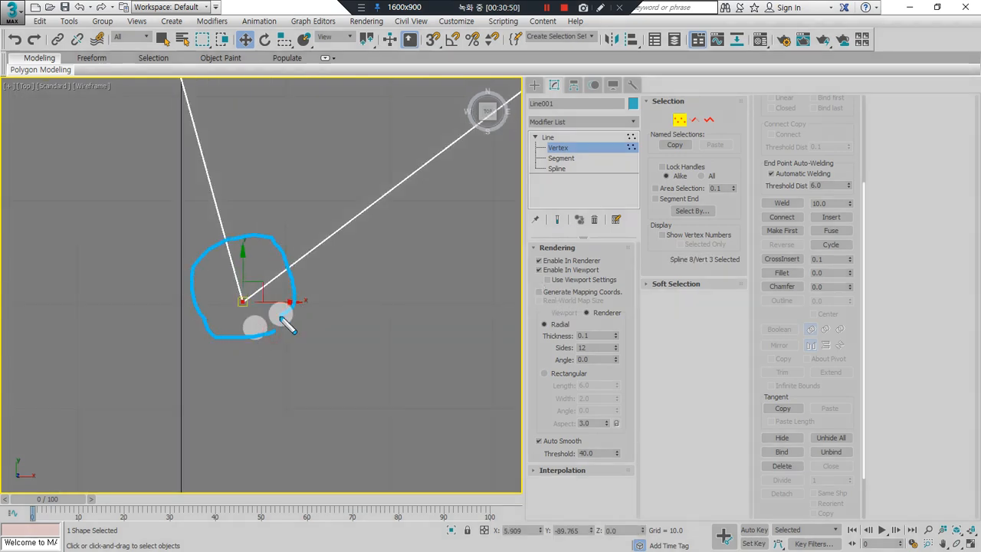
{"action": "left_click", "coordinate": [860, 284]}
{"action": "left_click_drag", "start_coordinate": [845, 279], "coordinate": [863, 274]}
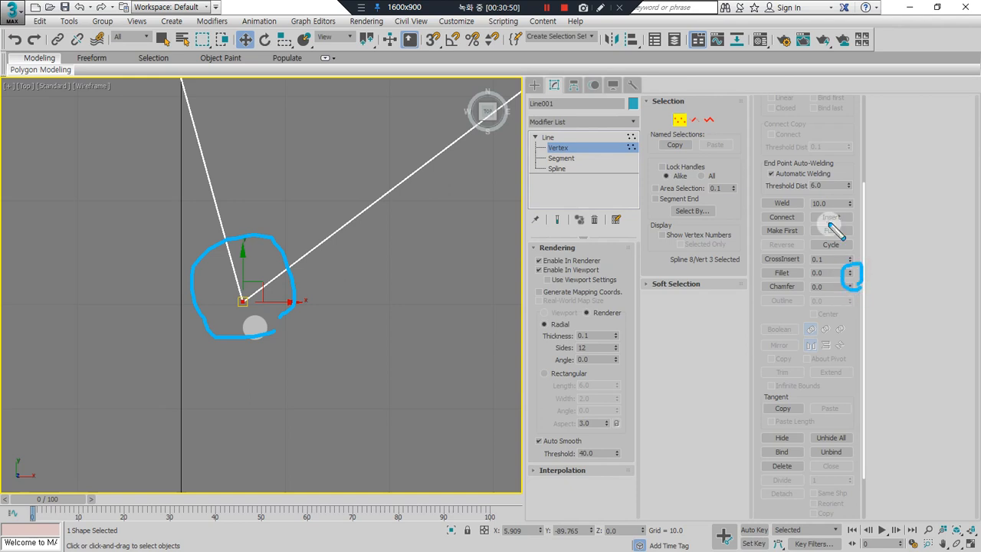
{"action": "key", "text": "Escape"}
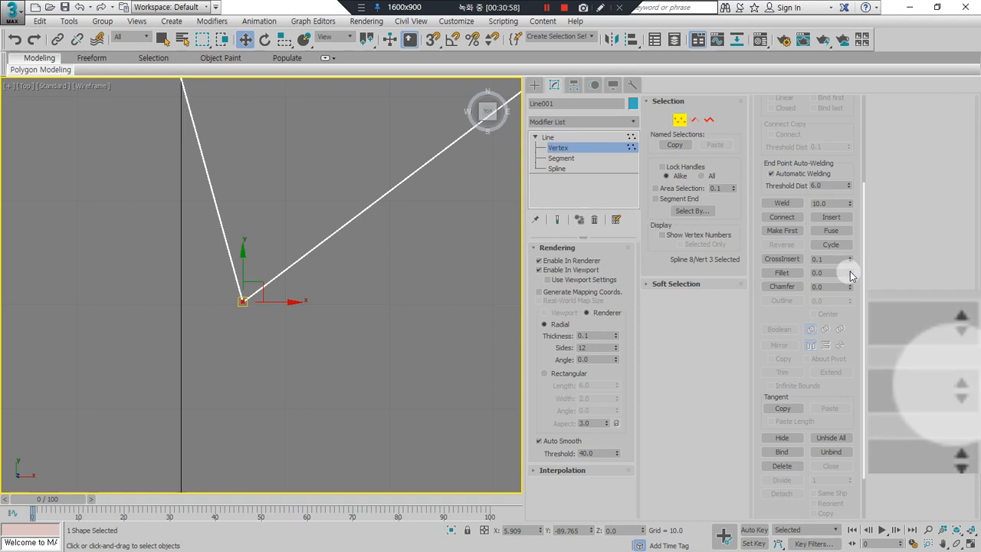
{"action": "mouse_move", "coordinate": [850, 272]}
{"action": "left_mouse_down"}
{"action": "mouse_move", "coordinate": [850, 250]}
{"action": "mouse_move", "coordinate": [849, 273]}
{"action": "left_mouse_up"}
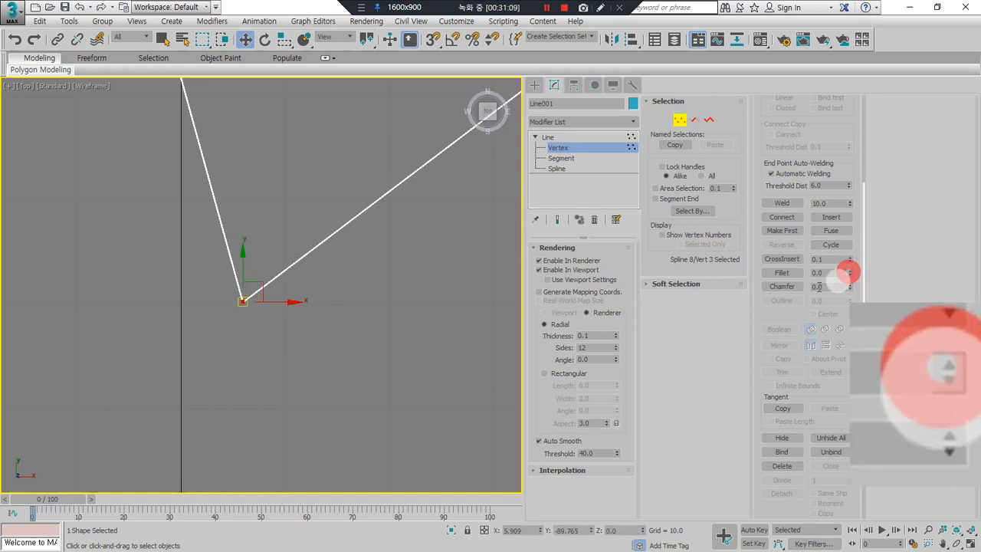
{"action": "left_click", "coordinate": [354, 319]}
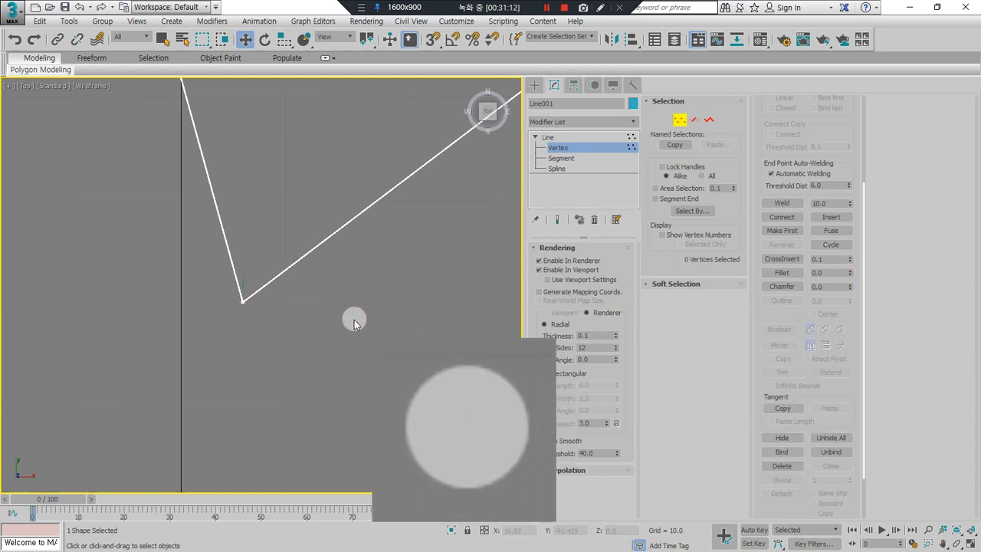
Step: Fillet the V-shaped spline's bottom vertex with a value of 10, and undo the fillet
{"action": "left_click_drag", "start_coordinate": [296, 319], "coordinate": [215, 255]}
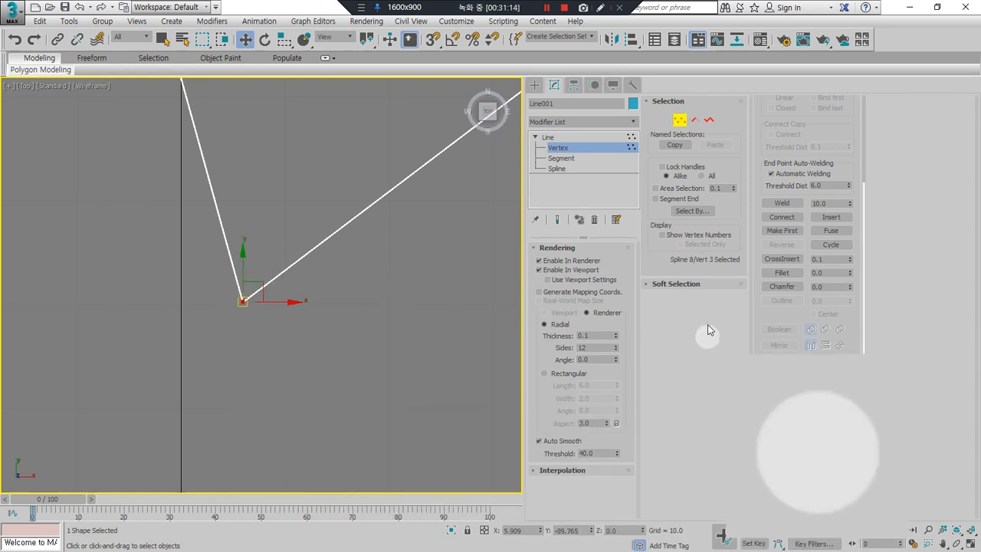
{"action": "double_click", "coordinate": [823, 273]}
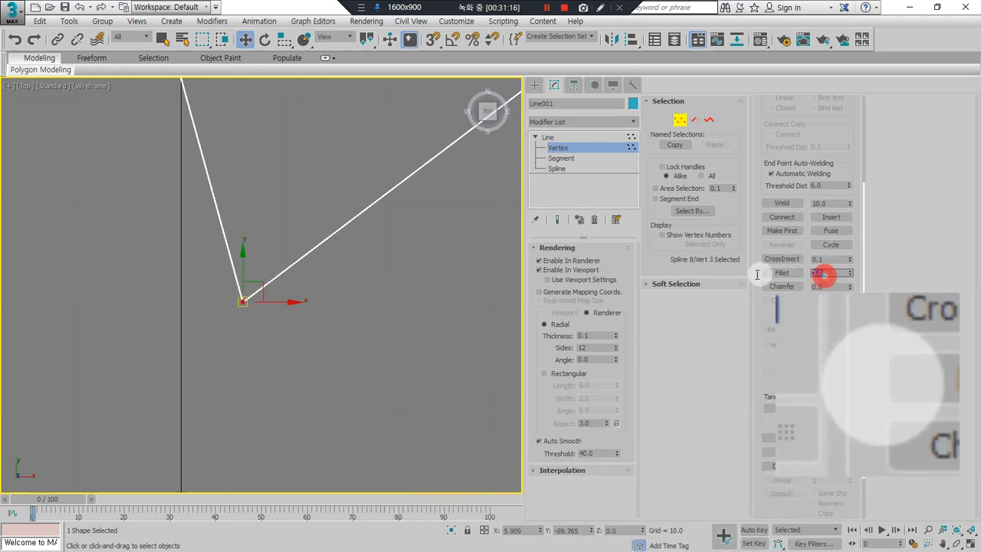
{"action": "type", "text": "10"}
{"action": "key", "text": "Return"}
{"action": "left_click", "coordinate": [300, 325]}
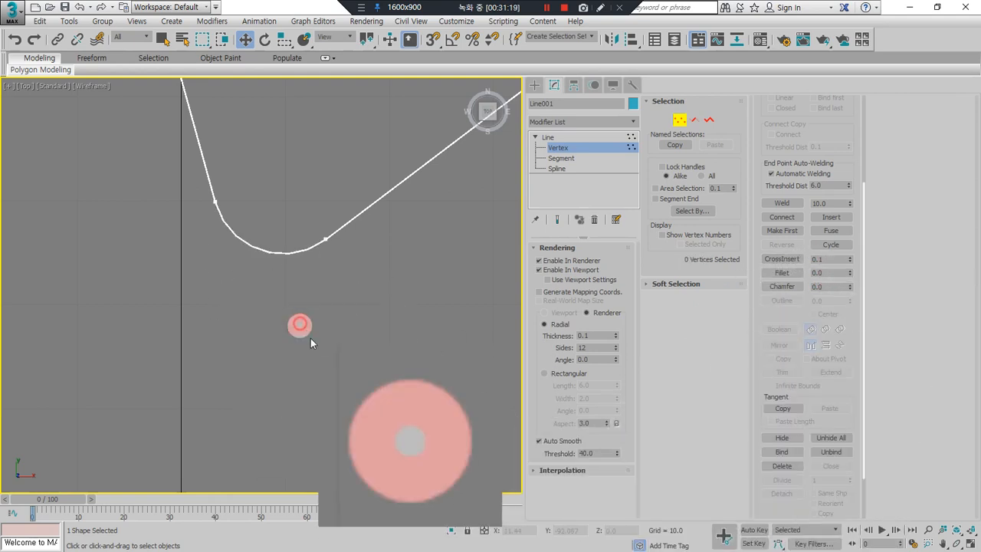
{"action": "key", "text": "ctrl+z"}
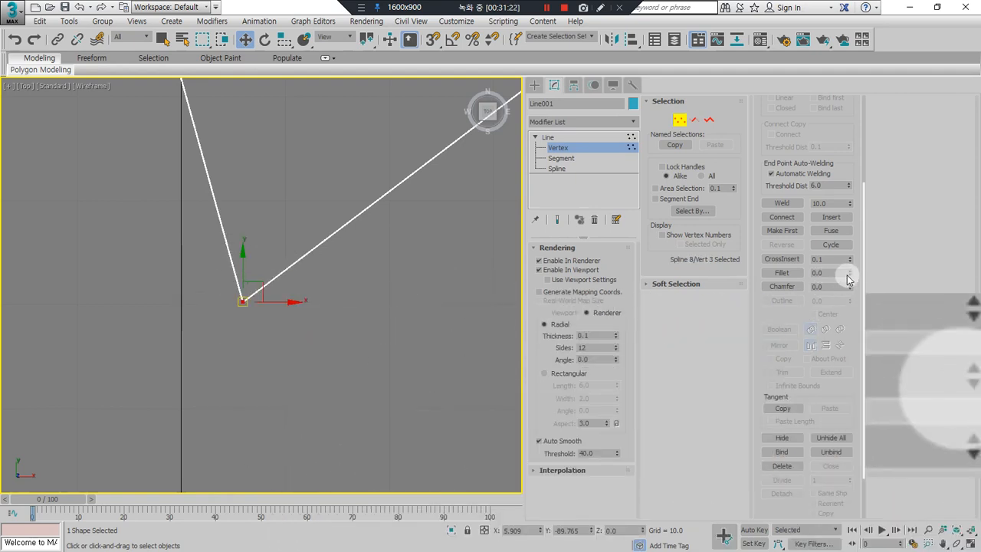
Step: Try rounding the V-shaped spline's bottom vertex by adjusting the fillet amount and by applying the Fillet tool directly to the vertex
{"action": "left_click_drag", "start_coordinate": [849, 273], "coordinate": [850, 275]}
{"action": "left_click", "coordinate": [388, 303]}
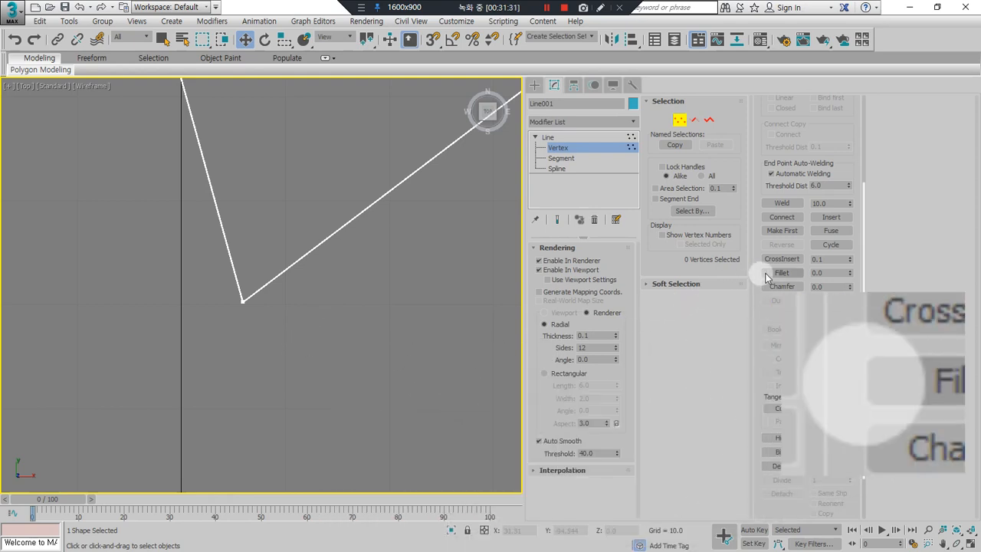
{"action": "left_click", "coordinate": [774, 273]}
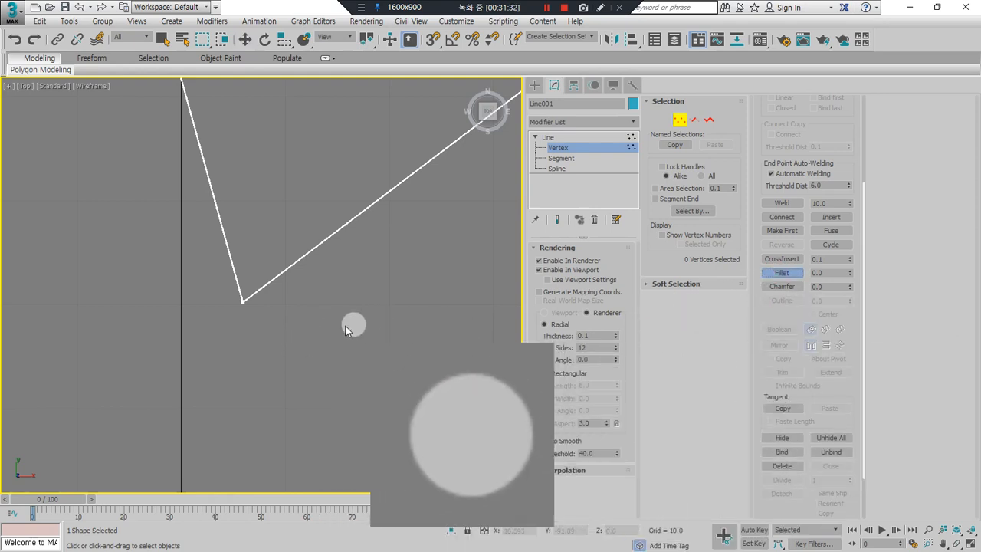
{"action": "left_click_drag", "start_coordinate": [246, 303], "coordinate": [263, 397]}
{"action": "right_click", "coordinate": [354, 384]}
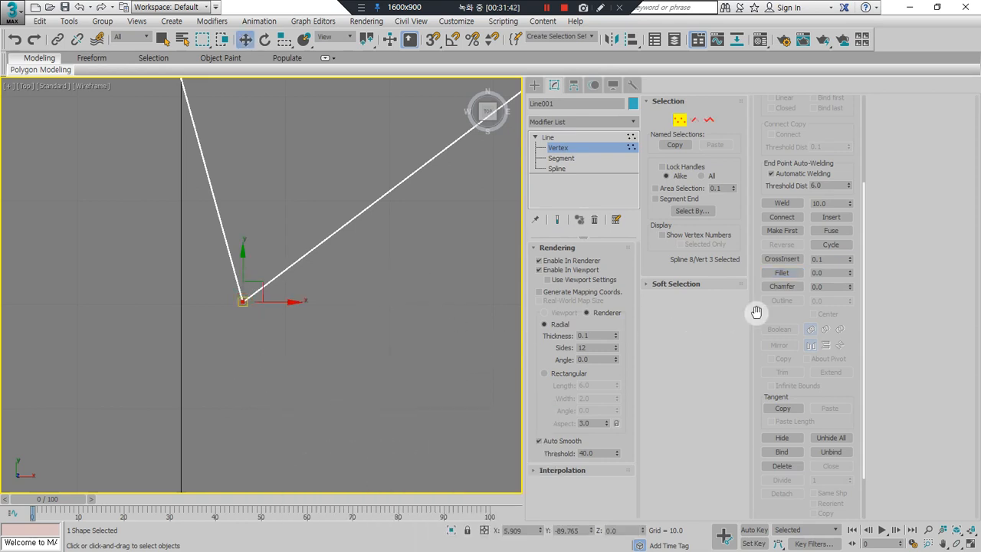
Step: Chamfer the V-shaped spline's bottom vertex with a value of 10, and undo the chamfer
{"action": "left_click", "coordinate": [833, 288]}
{"action": "type", "text": "10"}
{"action": "key", "text": "Return"}
{"action": "key", "text": "ctrl+alt+d"}
{"action": "left_click_drag", "start_coordinate": [197, 201], "coordinate": [354, 254], "text": "shift"}
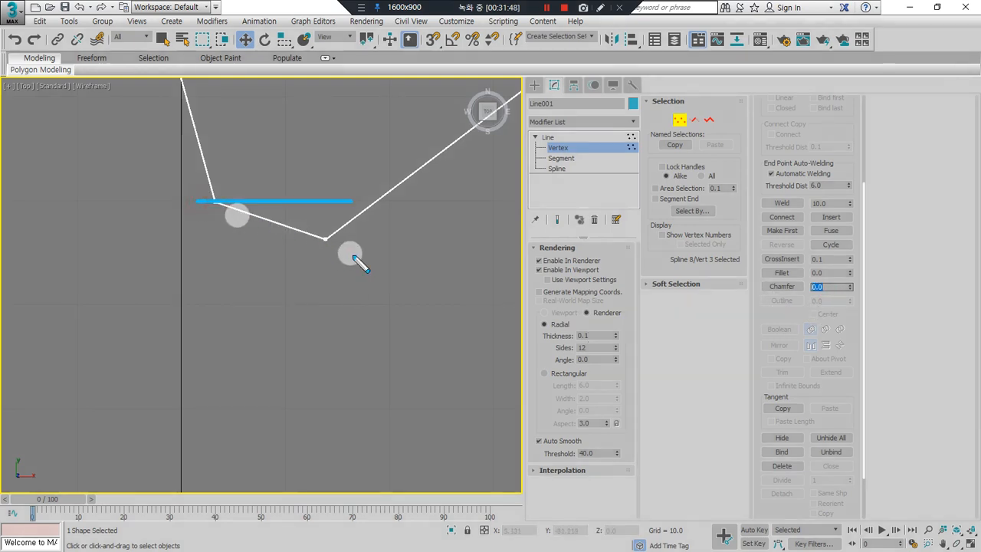
{"action": "mouse_move", "coordinate": [131, 159]}
{"action": "left_mouse_down"}
{"action": "mouse_move", "coordinate": [373, 269]}
{"action": "mouse_move", "coordinate": [370, 291]}
{"action": "left_mouse_up"}
{"action": "key", "text": "Escape"}
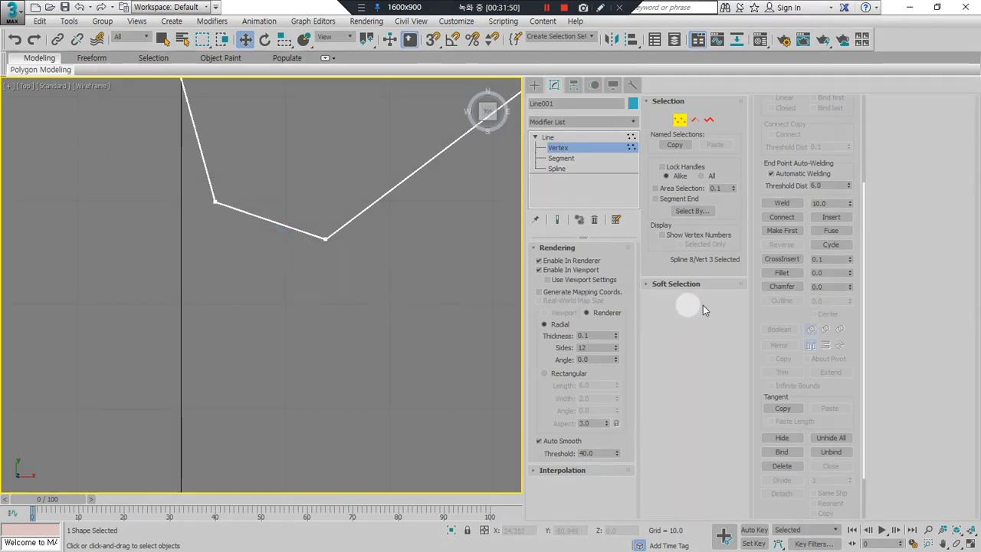
{"action": "key", "text": "ctrl+z"}
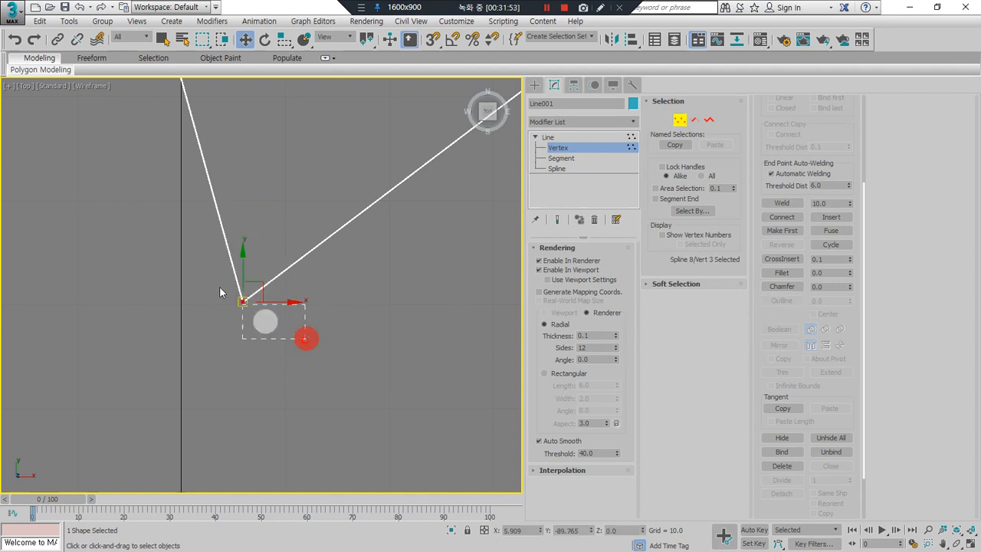
Step: Try chamfering the V-shaped spline's bottom vertex interactively with the Chamfer tool, and clear the vertex selection
{"action": "left_click_drag", "start_coordinate": [849, 289], "coordinate": [853, 301]}
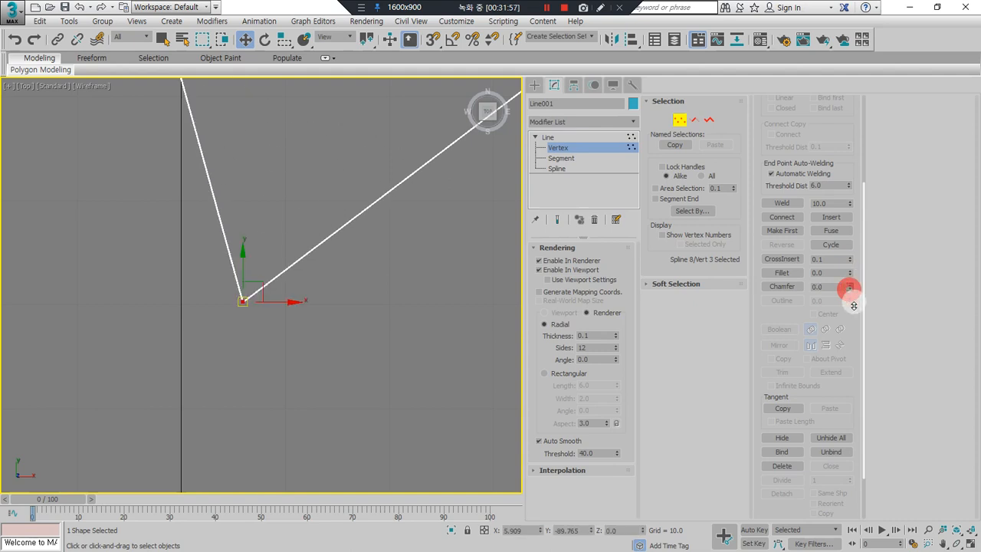
{"action": "left_click", "coordinate": [782, 286]}
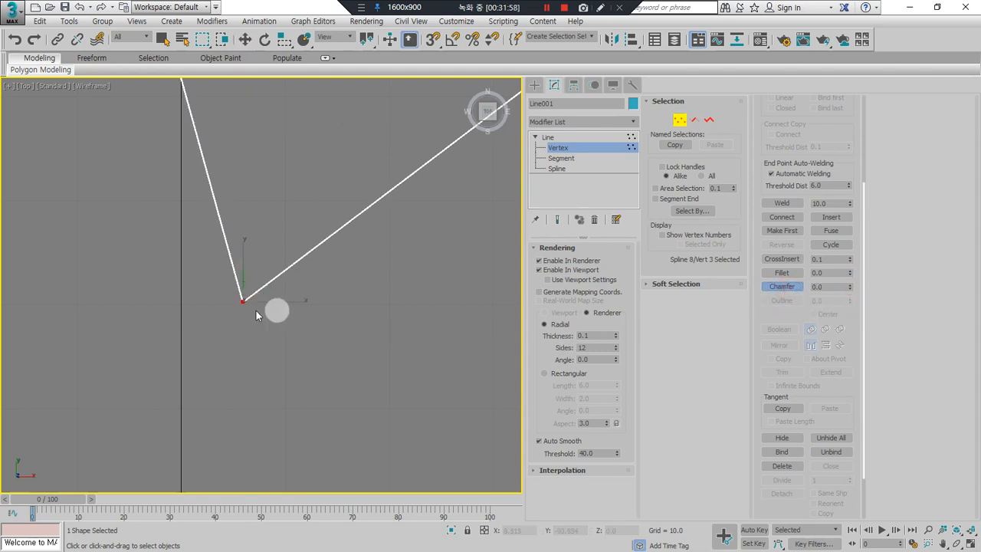
{"action": "mouse_move", "coordinate": [243, 299]}
{"action": "left_mouse_down"}
{"action": "mouse_move", "coordinate": [271, 138]}
{"action": "mouse_move", "coordinate": [239, 290]}
{"action": "mouse_move", "coordinate": [268, 140]}
{"action": "mouse_move", "coordinate": [247, 277]}
{"action": "mouse_move", "coordinate": [256, 210]}
{"action": "mouse_move", "coordinate": [271, 214]}
{"action": "mouse_move", "coordinate": [237, 389]}
{"action": "mouse_move", "coordinate": [428, 310]}
{"action": "left_mouse_up"}
{"action": "left_click", "coordinate": [409, 311]}
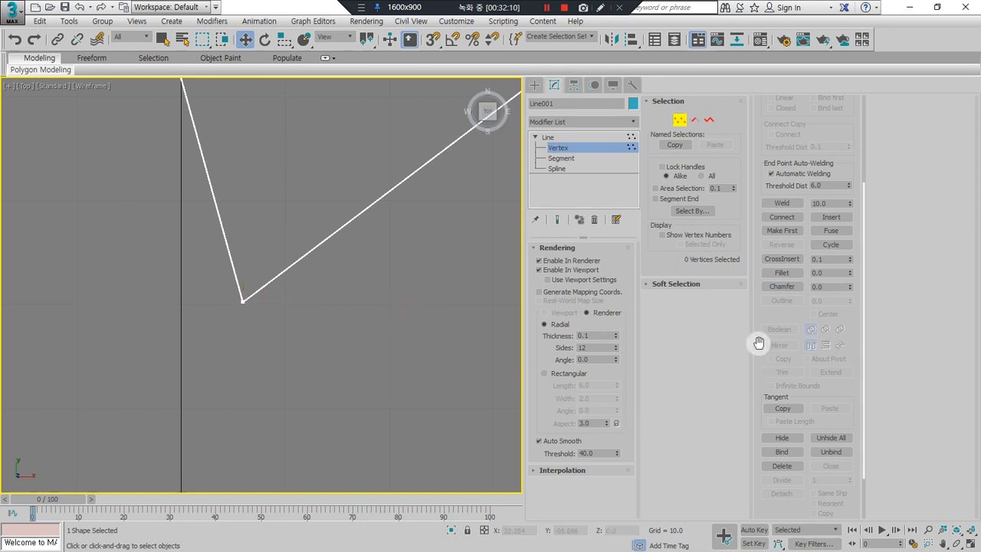
Step: Hide the V-shaped spline's bottom vertex and try to region-select it in the viewport
{"action": "left_click_drag", "start_coordinate": [758, 344], "coordinate": [757, 302]}
{"action": "key", "text": "ctrl+alt+d"}
{"action": "left_click_drag", "start_coordinate": [760, 407], "coordinate": [859, 410]}
{"action": "key", "text": "ctrl+alt+d"}
{"action": "left_click_drag", "start_coordinate": [240, 276], "coordinate": [357, 354]}
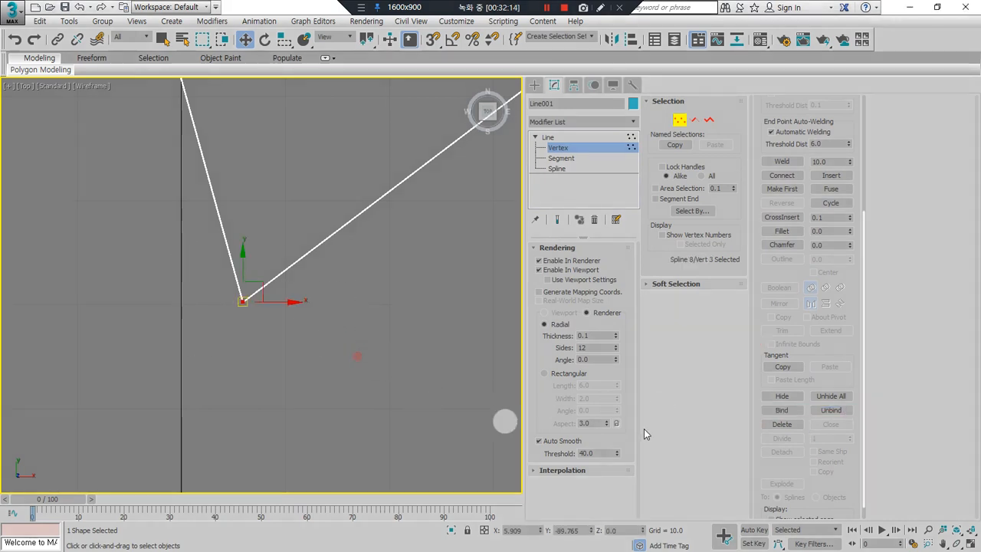
{"action": "left_click", "coordinate": [781, 397]}
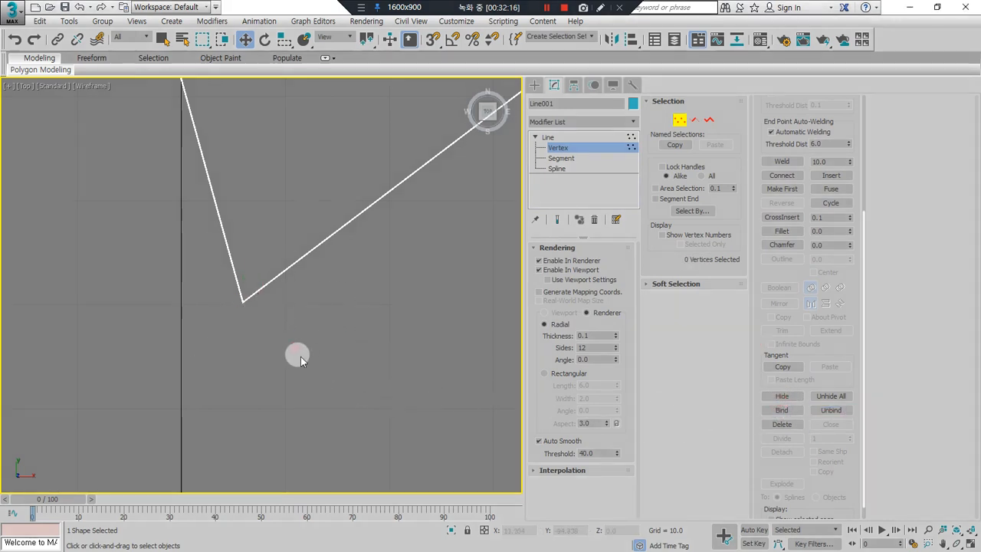
{"action": "left_click_drag", "start_coordinate": [318, 369], "coordinate": [112, 386]}
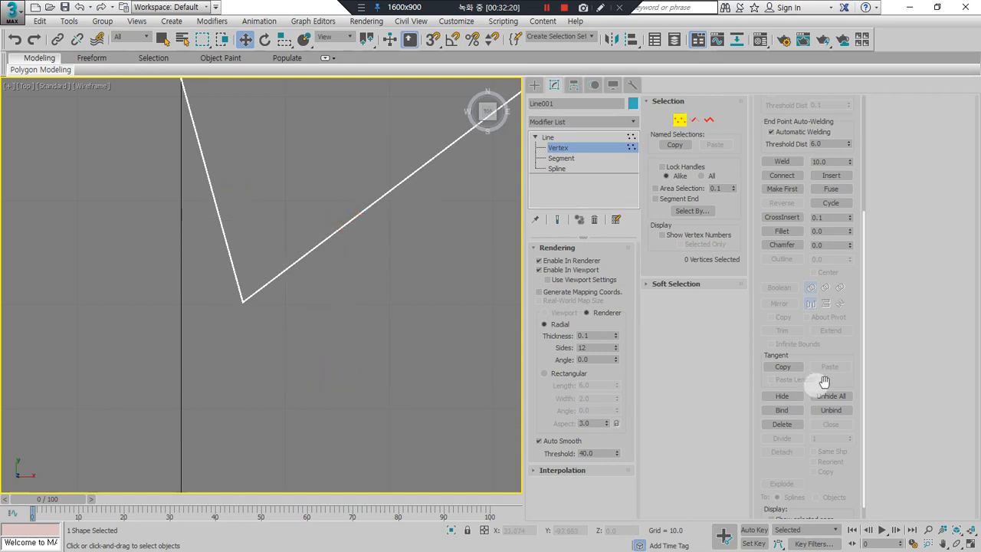
Step: Unhide all vertices, test selecting the V-shaped spline's bottom vertex, and clear the selection
{"action": "left_click", "coordinate": [835, 395]}
{"action": "left_click_drag", "start_coordinate": [273, 320], "coordinate": [170, 298]}
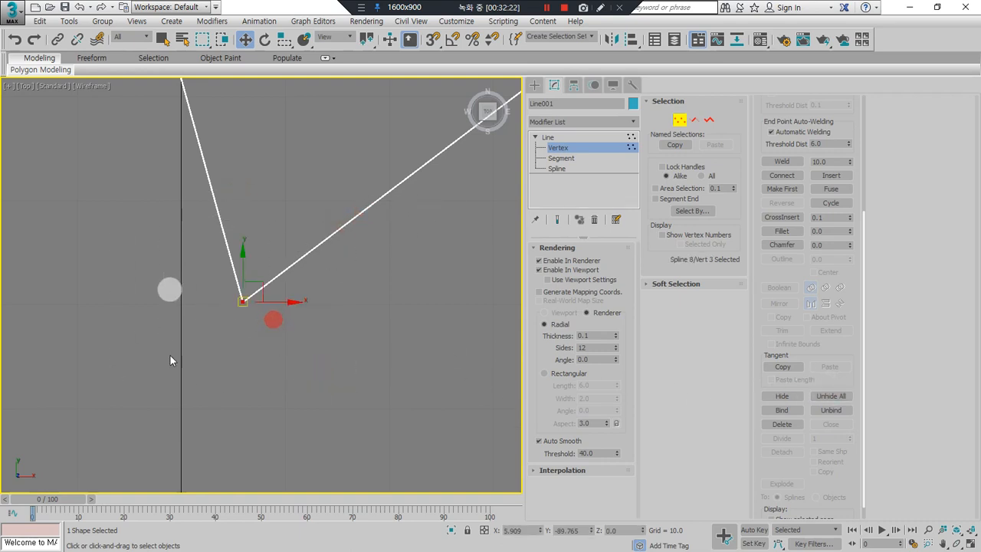
{"action": "left_click", "coordinate": [449, 335]}
Step: Move the V-shaped spline's free end vertex below the curved spline's horizontal segment and delete the vertices at their former crossing
{"action": "scroll", "coordinate": [442, 322], "scroll_direction": "down", "scroll_amount": 5}
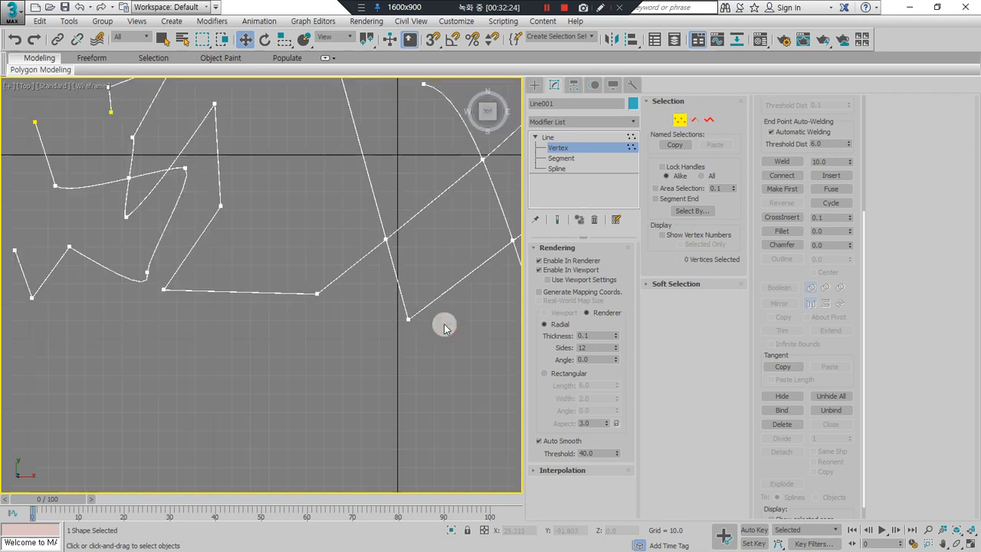
{"action": "scroll", "coordinate": [375, 282], "scroll_direction": "up", "scroll_amount": 6}
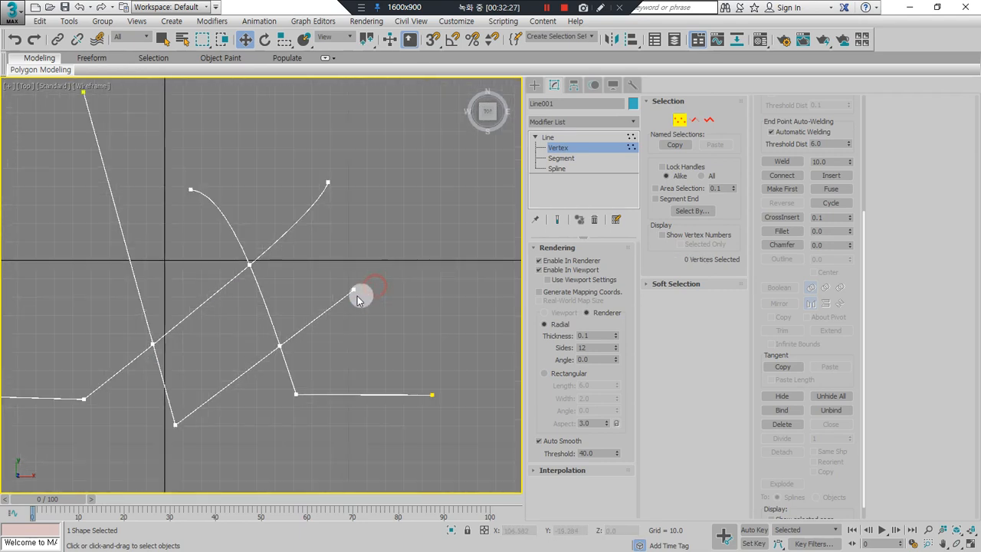
{"action": "left_click", "coordinate": [356, 291]}
{"action": "left_click_drag", "start_coordinate": [355, 291], "coordinate": [263, 437]}
{"action": "left_click_drag", "start_coordinate": [307, 333], "coordinate": [251, 366]}
{"action": "left_click", "coordinate": [304, 406]}
{"action": "middle_click_drag", "start_coordinate": [304, 404], "coordinate": [316, 253]}
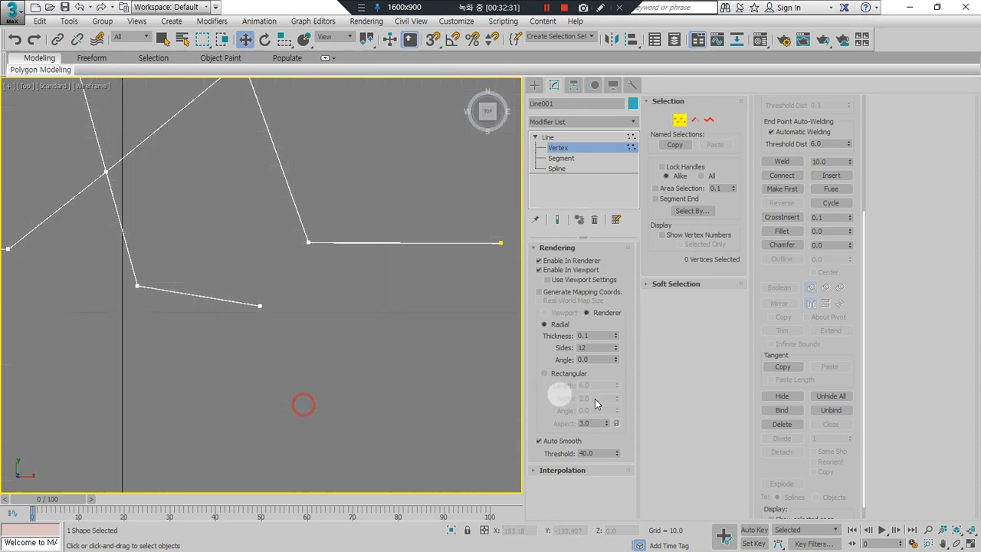
Step: Bind the V-shaped spline's end vertex to the curved spline's horizontal segment, then undo the binding and leave the Bind tool
{"action": "left_click", "coordinate": [789, 413]}
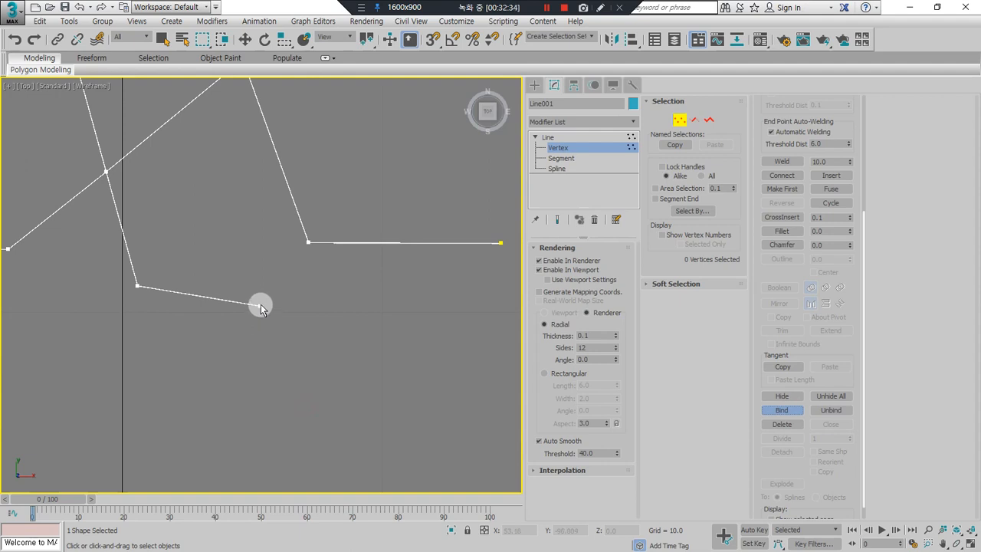
{"action": "left_click_drag", "start_coordinate": [213, 345], "coordinate": [214, 344]}
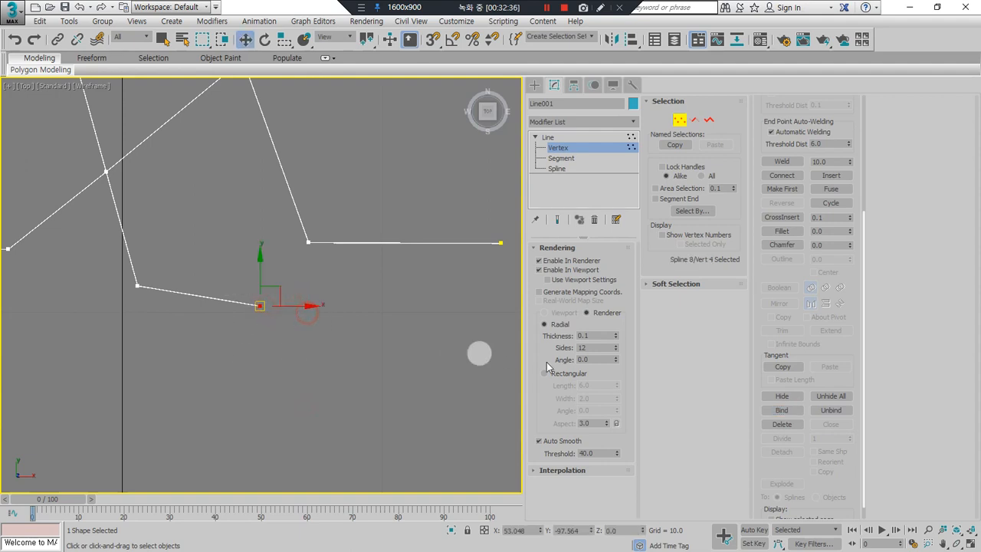
{"action": "left_click", "coordinate": [789, 412]}
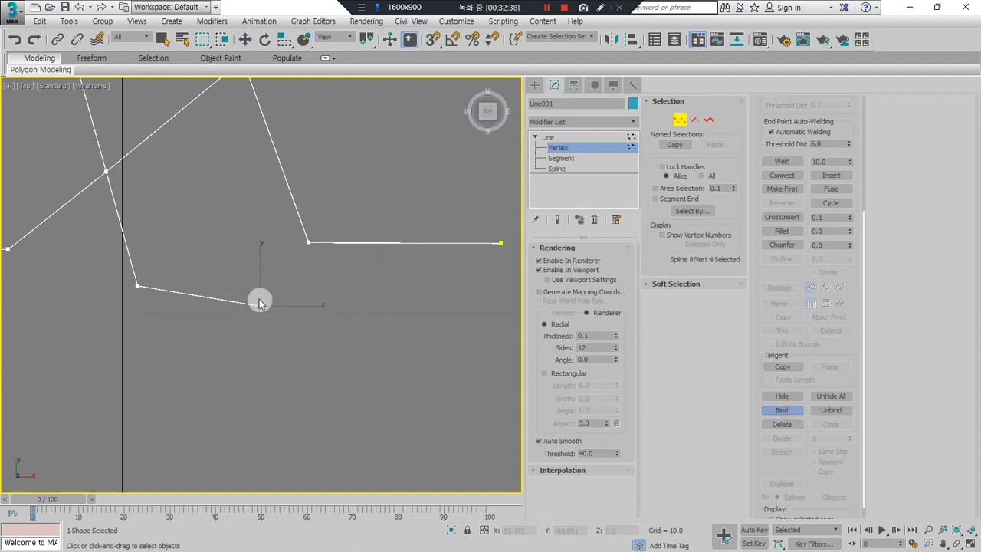
{"action": "left_click_drag", "start_coordinate": [260, 308], "coordinate": [310, 240]}
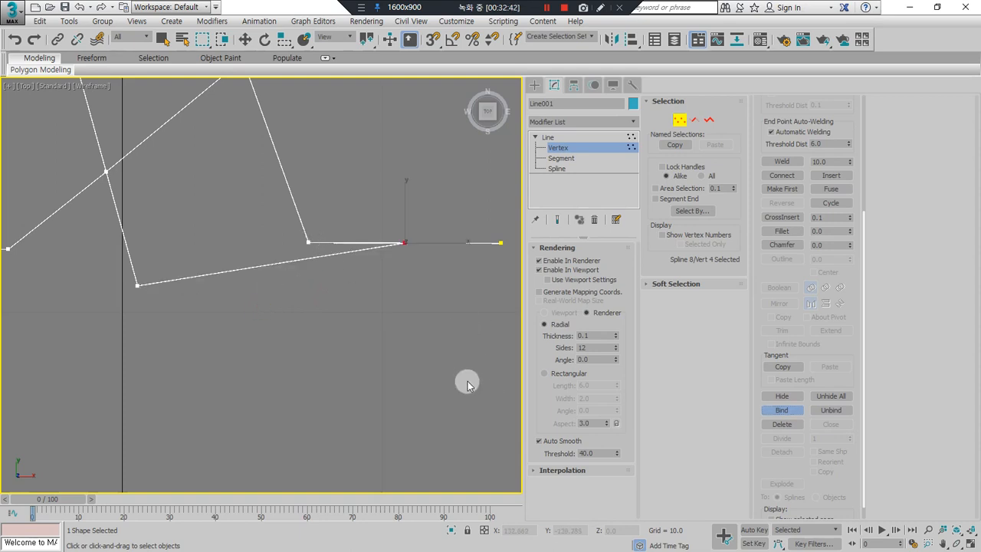
{"action": "key", "text": "ctrl+z"}
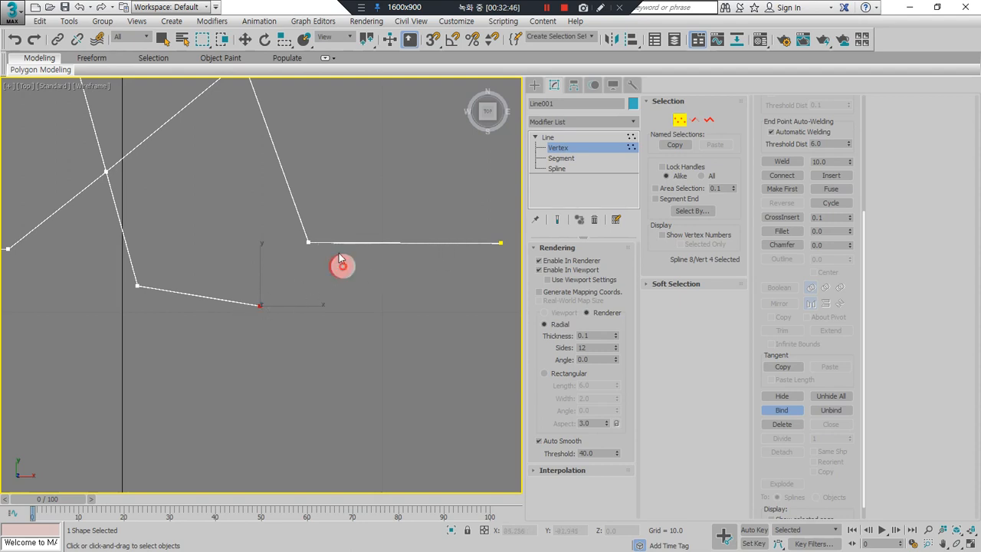
{"action": "right_click", "coordinate": [302, 270]}
Step: Move the curved spline's lower corner vertex upward and bring its first vertex in closer, above the V-shaped spline's end
{"action": "left_click_drag", "start_coordinate": [312, 243], "coordinate": [307, 167]}
{"action": "left_click", "coordinate": [378, 244]}
{"action": "left_click_drag", "start_coordinate": [499, 241], "coordinate": [351, 251]}
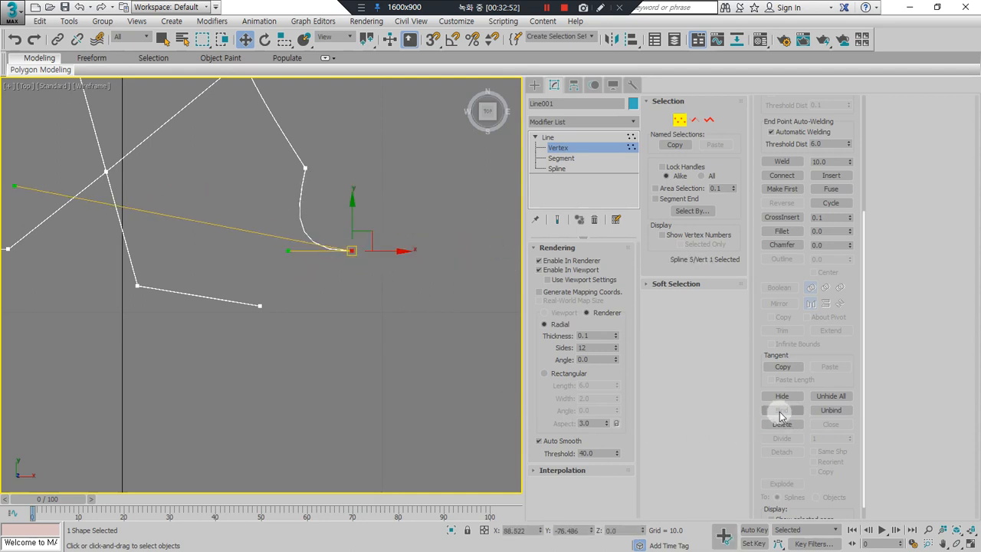
Step: Bind the curved spline's first vertex to the last segment of the V-shaped spline
{"action": "left_click", "coordinate": [780, 413]}
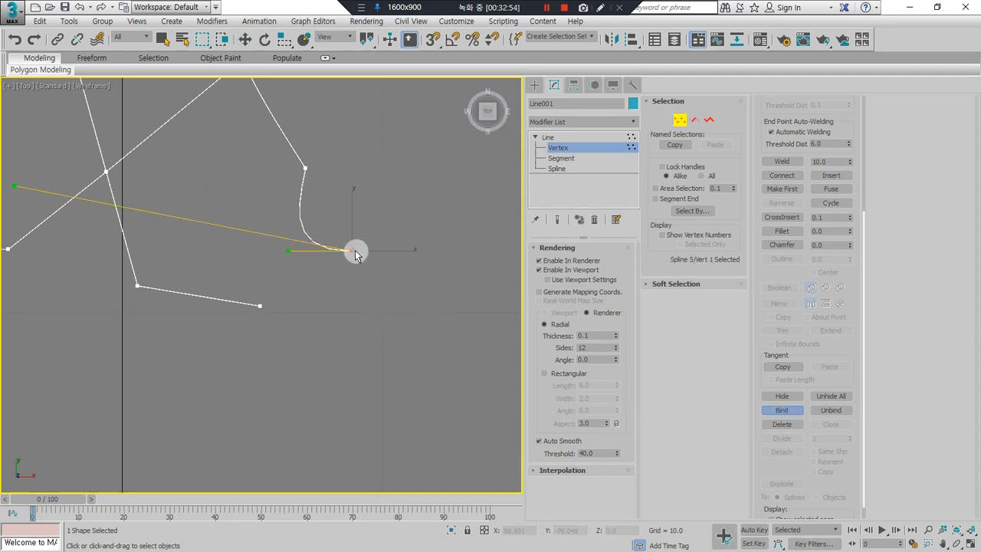
{"action": "left_click_drag", "start_coordinate": [352, 250], "coordinate": [214, 296]}
{"action": "right_click", "coordinate": [233, 327]}
Step: Move the V-shaped spline's end vertex down below its bottom corner, and convert the bound vertex to a Corner type
{"action": "left_click", "coordinate": [263, 343]}
{"action": "left_click_drag", "start_coordinate": [256, 304], "coordinate": [183, 411]}
{"action": "left_click", "coordinate": [160, 348]}
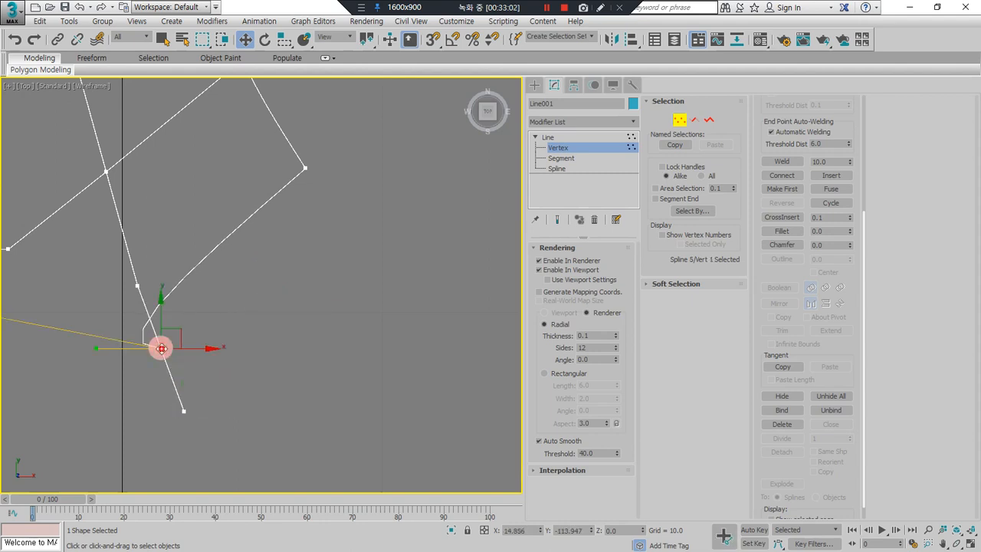
{"action": "right_click", "coordinate": [160, 349]}
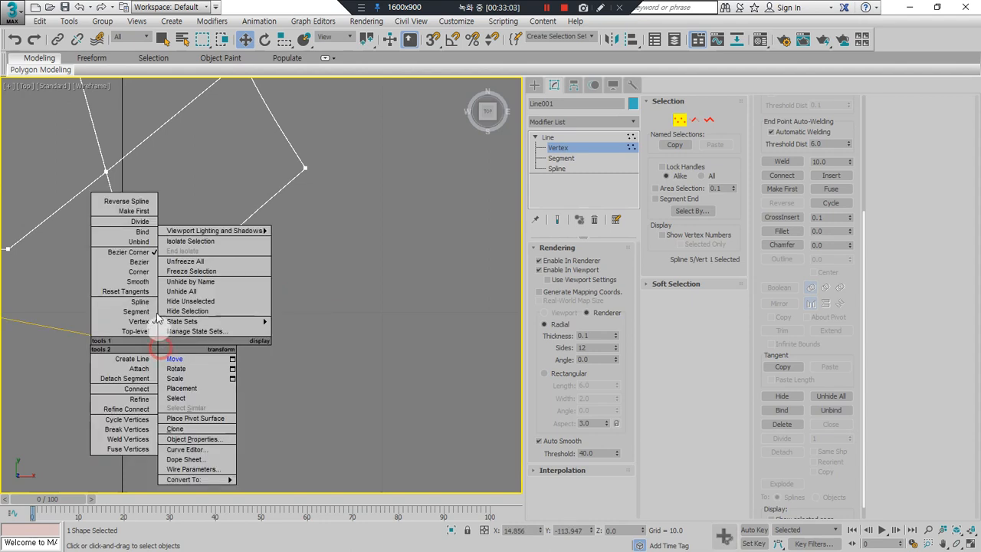
{"action": "left_click", "coordinate": [141, 274]}
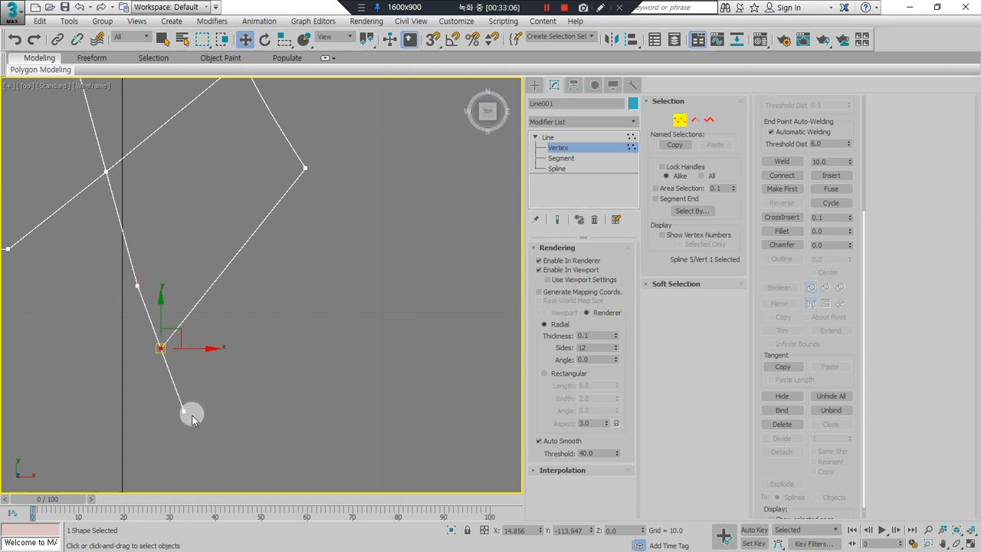
Step: Move the V-shaped spline's end vertex far out to the right so its last segment becomes a long, gentle slope
{"action": "mouse_move", "coordinate": [187, 414]}
{"action": "left_mouse_down"}
{"action": "mouse_move", "coordinate": [407, 429]}
{"action": "mouse_move", "coordinate": [444, 390]}
{"action": "mouse_move", "coordinate": [445, 249]}
{"action": "mouse_move", "coordinate": [416, 414]}
{"action": "mouse_move", "coordinate": [327, 406]}
{"action": "mouse_move", "coordinate": [284, 445]}
{"action": "mouse_move", "coordinate": [442, 278]}
{"action": "mouse_move", "coordinate": [462, 390]}
{"action": "mouse_move", "coordinate": [431, 427]}
{"action": "mouse_move", "coordinate": [502, 269]}
{"action": "mouse_move", "coordinate": [386, 334]}
{"action": "mouse_move", "coordinate": [484, 368]}
{"action": "mouse_move", "coordinate": [468, 387]}
{"action": "left_mouse_up"}
{"action": "left_click_drag", "start_coordinate": [140, 288], "coordinate": [467, 394]}
{"action": "left_click_drag", "start_coordinate": [296, 369], "coordinate": [301, 379]}
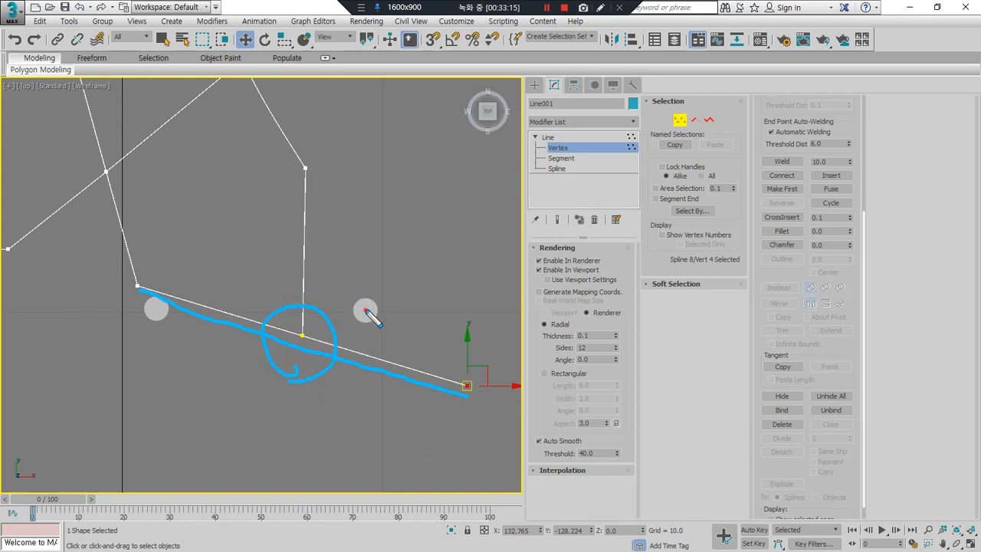
Step: Unbind the curved spline's first vertex from the V-shaped spline's segment, and move it up away from that segment
{"action": "left_click_drag", "start_coordinate": [340, 303], "coordinate": [247, 372]}
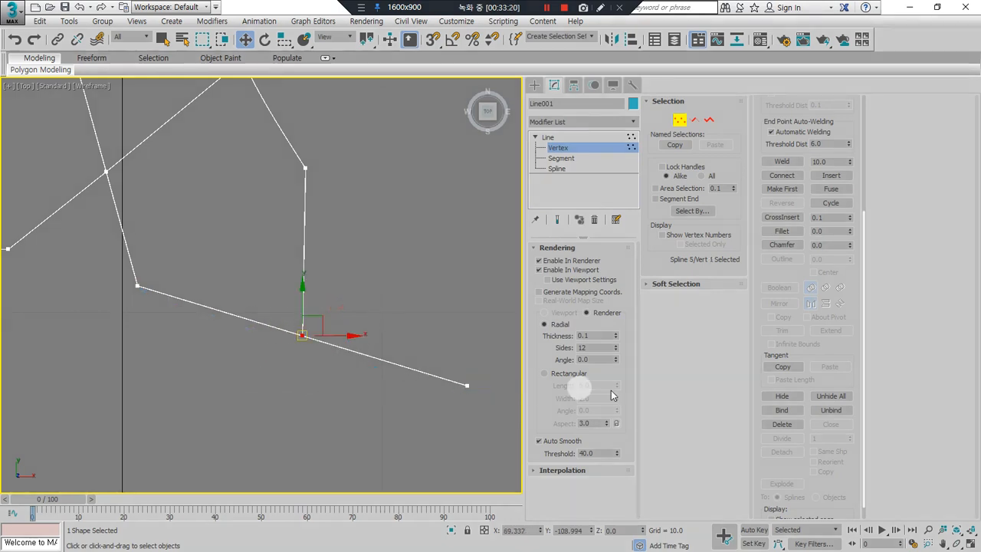
{"action": "left_click", "coordinate": [828, 414]}
{"action": "left_click_drag", "start_coordinate": [302, 334], "coordinate": [352, 246]}
{"action": "left_click", "coordinate": [377, 305]}
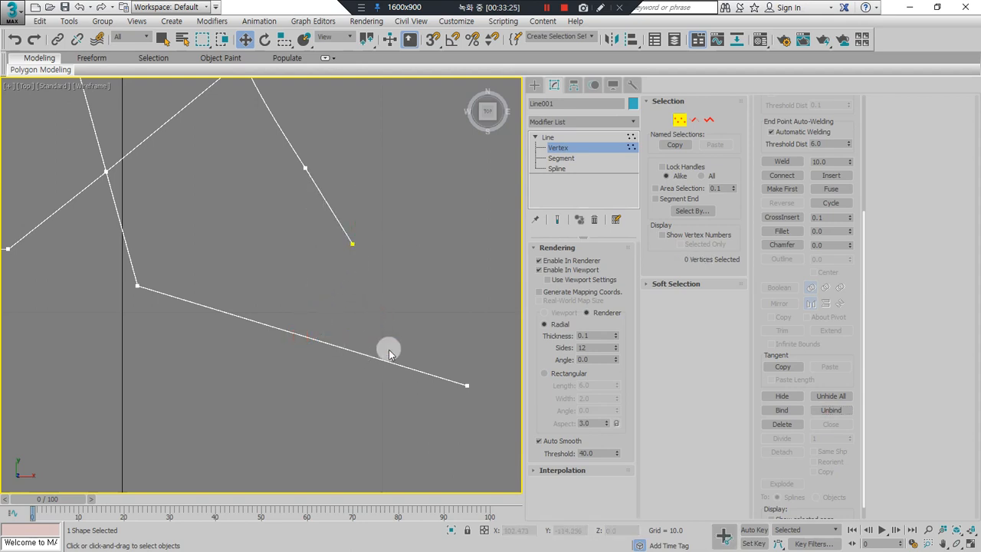
Step: Bind the curved spline's first vertex again to the long sloping segment of the V-shaped spline
{"action": "left_click", "coordinate": [789, 411]}
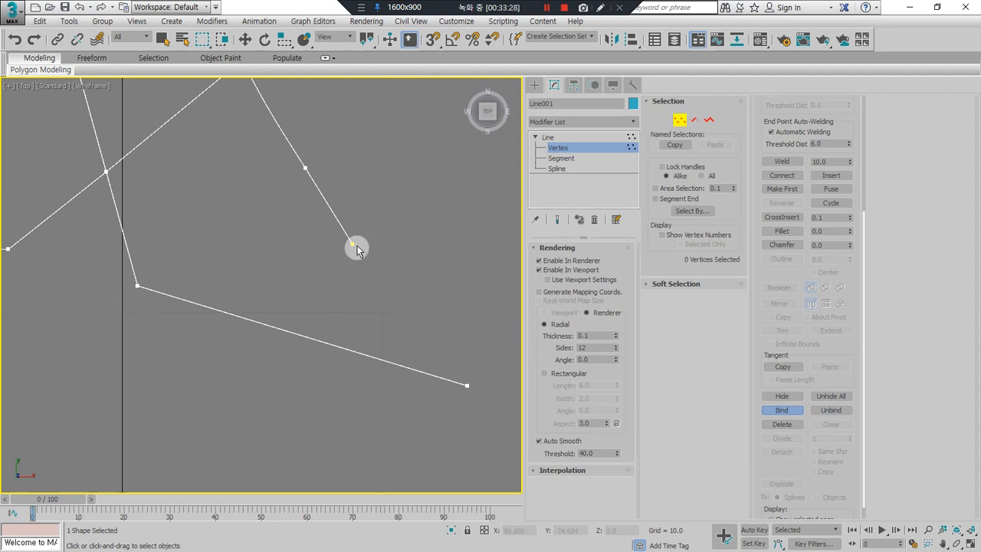
{"action": "left_click_drag", "start_coordinate": [326, 286], "coordinate": [290, 332]}
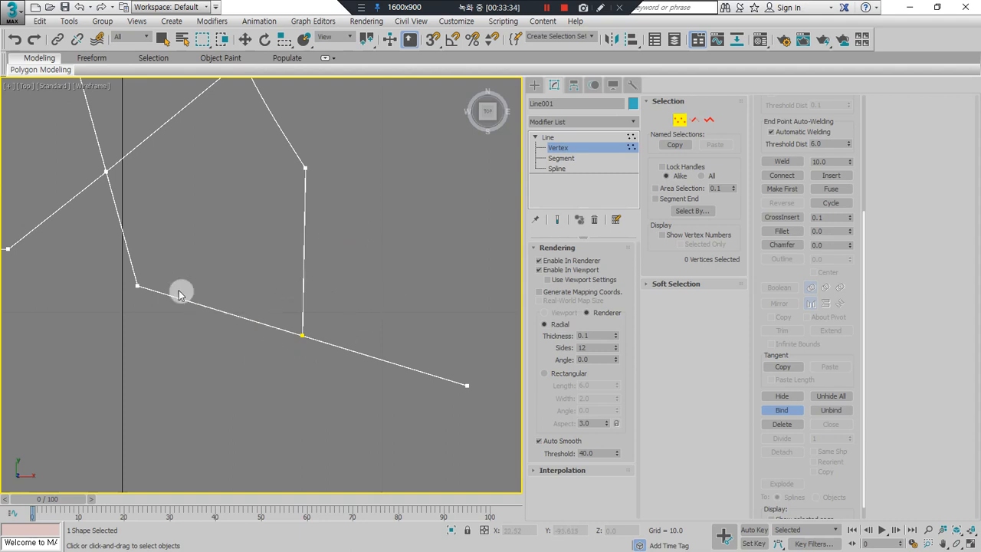
Step: Leave Bind mode, move the V-shaped spline's end vertex slightly up and to the left, and select the vertex bound to its slope
{"action": "right_click", "coordinate": [410, 390]}
{"action": "mouse_move", "coordinate": [465, 386]}
{"action": "left_mouse_down"}
{"action": "mouse_move", "coordinate": [401, 437]}
{"action": "mouse_move", "coordinate": [438, 368]}
{"action": "mouse_move", "coordinate": [429, 394]}
{"action": "mouse_move", "coordinate": [448, 376]}
{"action": "left_mouse_up"}
{"action": "left_click", "coordinate": [295, 331]}
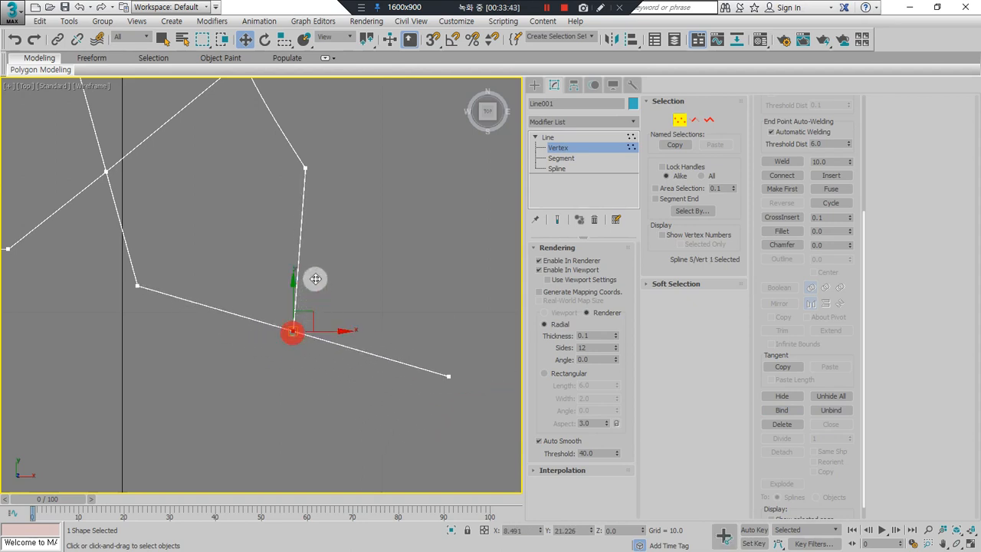
{"action": "left_click", "coordinate": [311, 316]}
{"action": "left_click", "coordinate": [291, 331]}
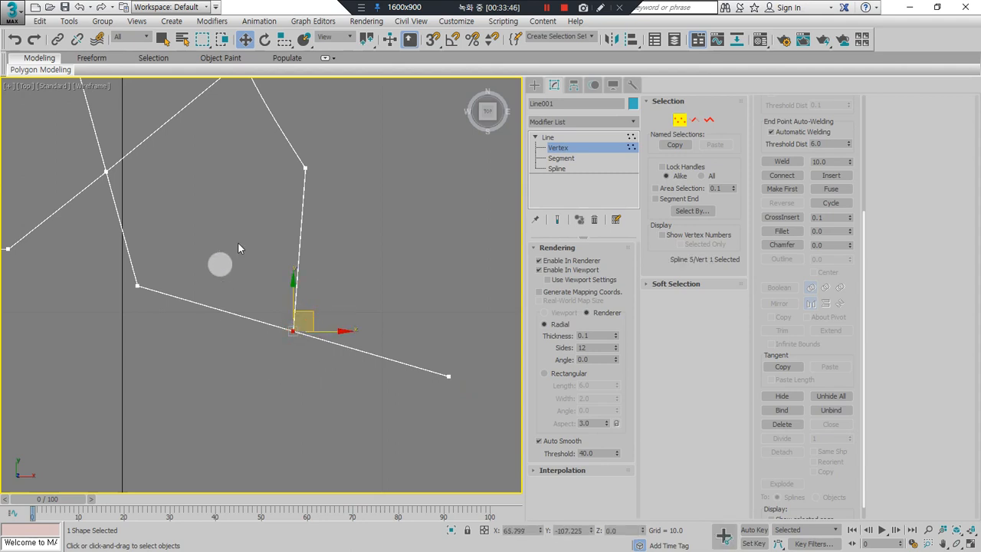
Step: Delete the curved spline's vertex that is bound to the V-shaped spline's sloping segment
{"action": "left_click", "coordinate": [268, 356]}
{"action": "left_click_drag", "start_coordinate": [444, 329], "coordinate": [261, 366]}
{"action": "left_click", "coordinate": [780, 407]}
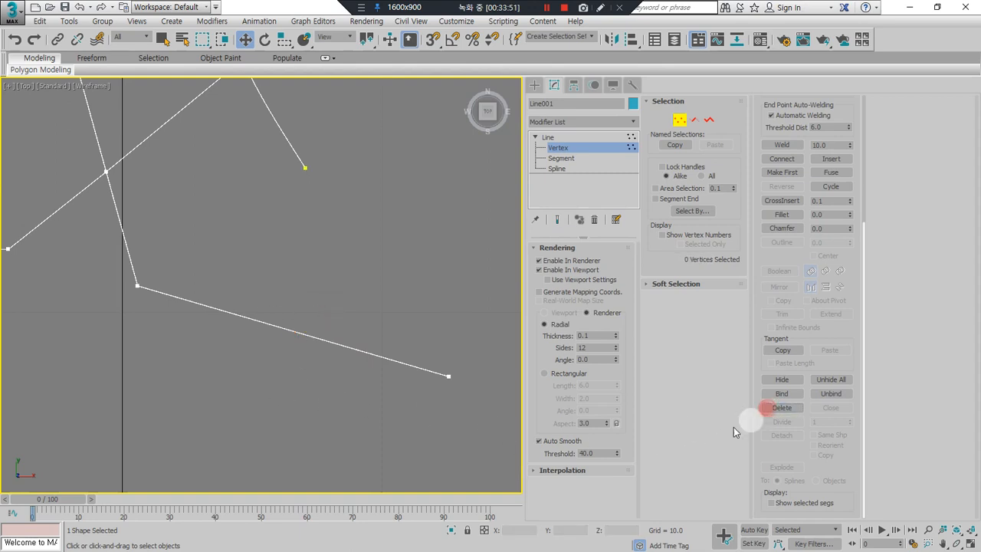
{"action": "left_click", "coordinate": [301, 272]}
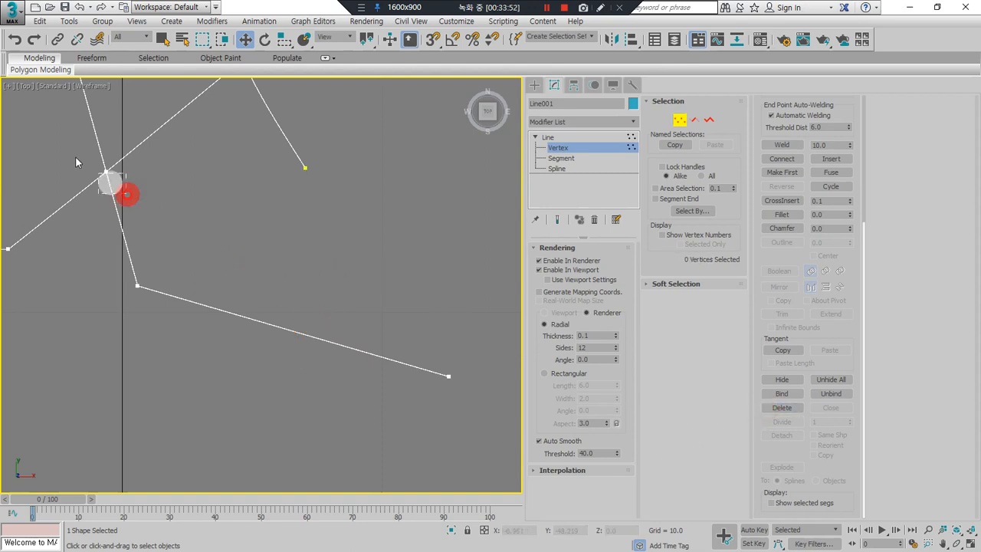
Step: Delete the vertices where the splines cross the long diagonal and the V-shaped spline's bottom corner vertex
{"action": "left_click_drag", "start_coordinate": [127, 193], "coordinate": [76, 161]}
{"action": "key", "text": "Delete"}
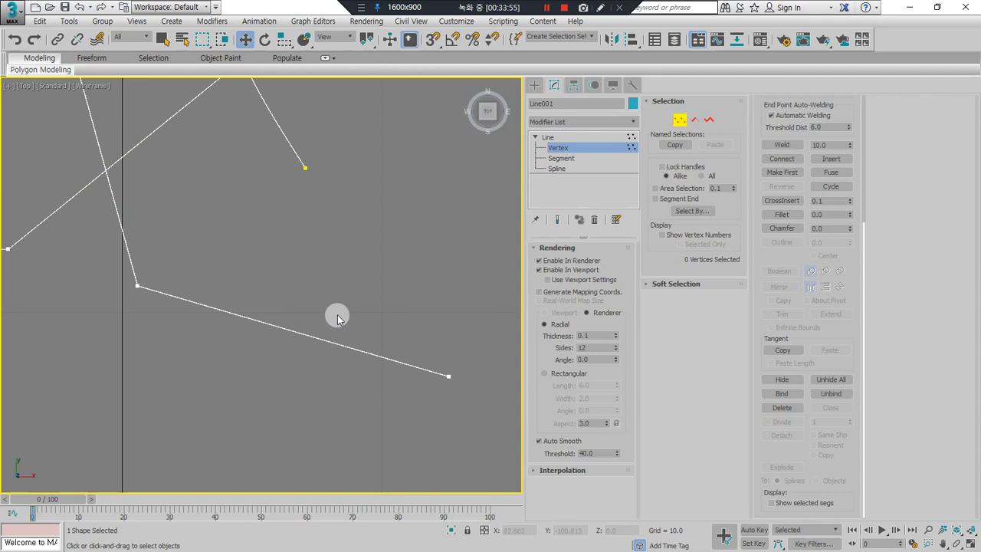
{"action": "left_click_drag", "start_coordinate": [179, 273], "coordinate": [135, 324]}
{"action": "key", "text": "Delete"}
{"action": "middle_click_drag", "start_coordinate": [248, 179], "coordinate": [279, 297]}
{"action": "left_click_drag", "start_coordinate": [300, 165], "coordinate": [246, 202]}
{"action": "key", "text": "Delete"}
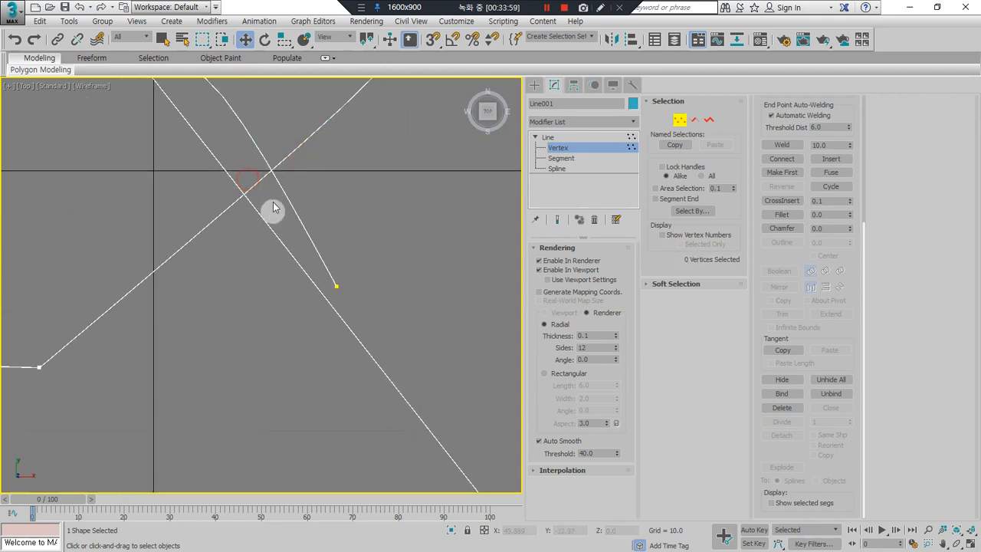
Step: Switch the line from Vertex to Segment sub-object editing
{"action": "scroll", "coordinate": [339, 268], "scroll_direction": "down", "scroll_amount": 2}
{"action": "scroll", "coordinate": [366, 278], "scroll_direction": "down", "scroll_amount": 1}
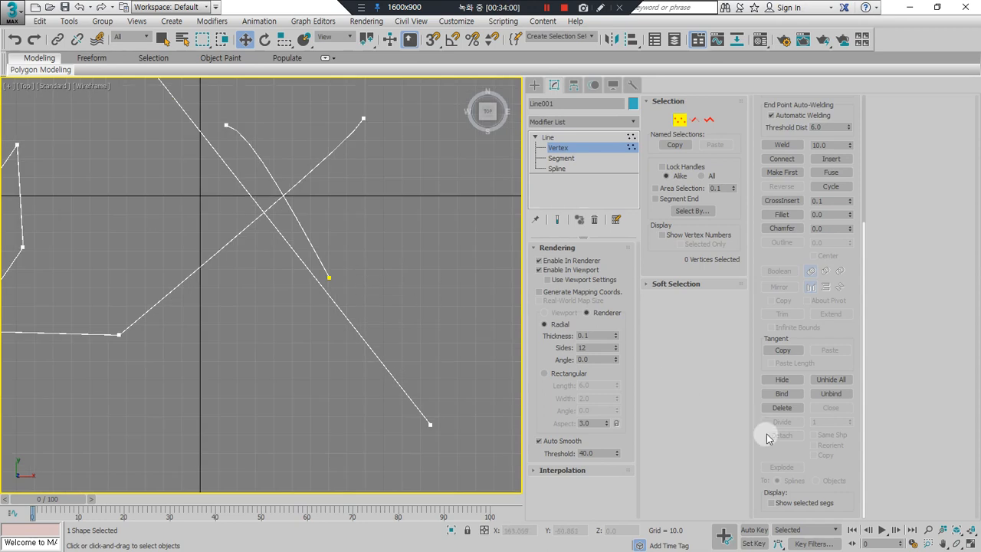
{"action": "left_click", "coordinate": [774, 312]}
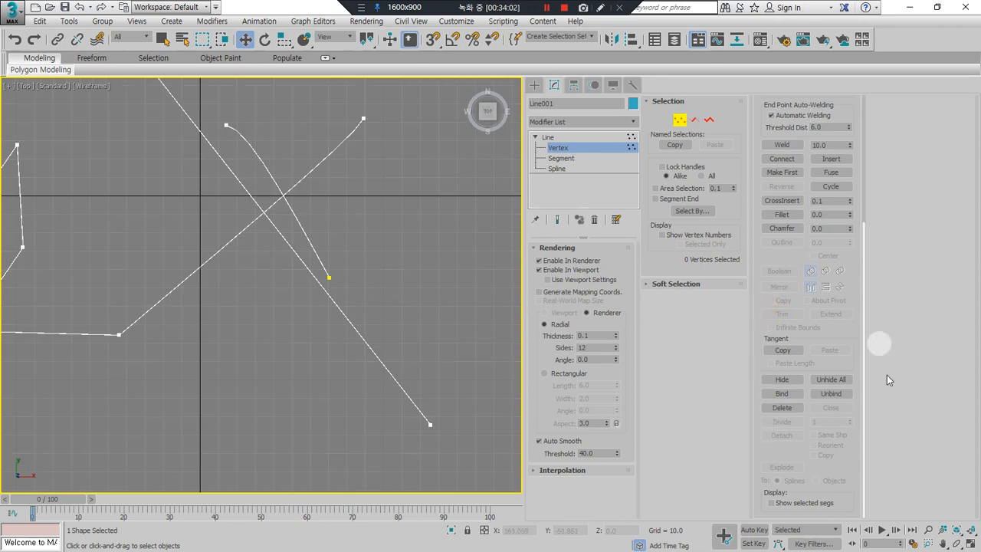
{"action": "left_click", "coordinate": [695, 120]}
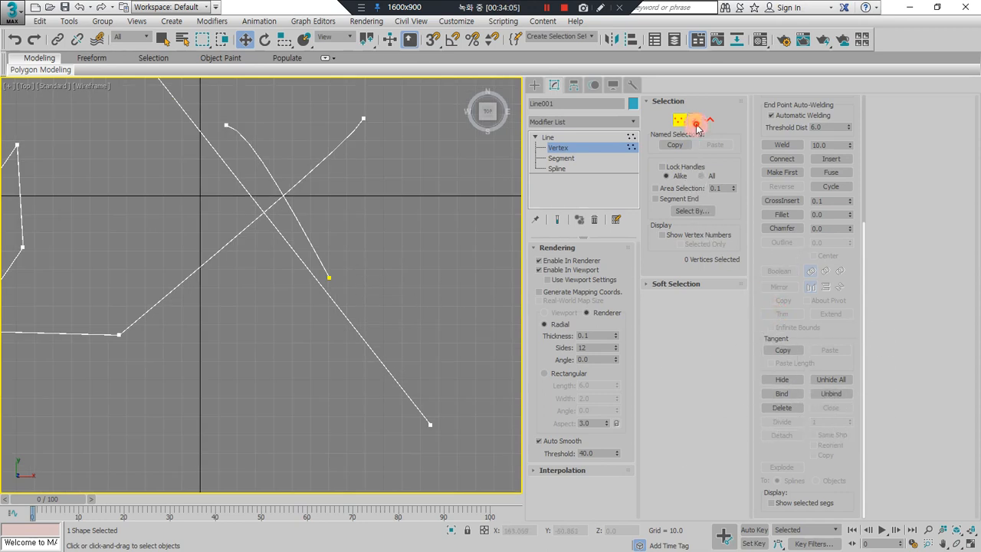
Step: Divide the long, nearly horizontal segment at the bottom of the zigzag spline with 1 added vertex
{"action": "scroll", "coordinate": [201, 281], "scroll_direction": "down", "scroll_amount": 2}
{"action": "middle_click_drag", "start_coordinate": [203, 280], "coordinate": [412, 253]}
{"action": "scroll", "coordinate": [355, 289], "scroll_direction": "up", "scroll_amount": 2}
{"action": "mouse_move", "coordinate": [344, 309]}
{"action": "left_mouse_down"}
{"action": "mouse_move", "coordinate": [300, 323]}
{"action": "mouse_move", "coordinate": [203, 281]}
{"action": "mouse_move", "coordinate": [357, 282]}
{"action": "mouse_move", "coordinate": [314, 314]}
{"action": "mouse_move", "coordinate": [276, 319]}
{"action": "left_mouse_up"}
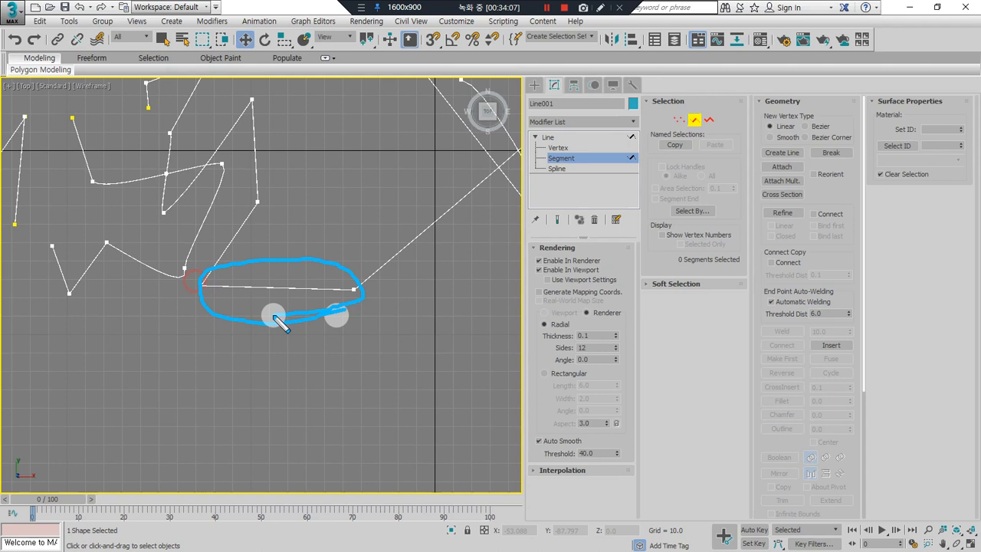
{"action": "scroll", "coordinate": [810, 394], "scroll_direction": "down", "scroll_amount": 5}
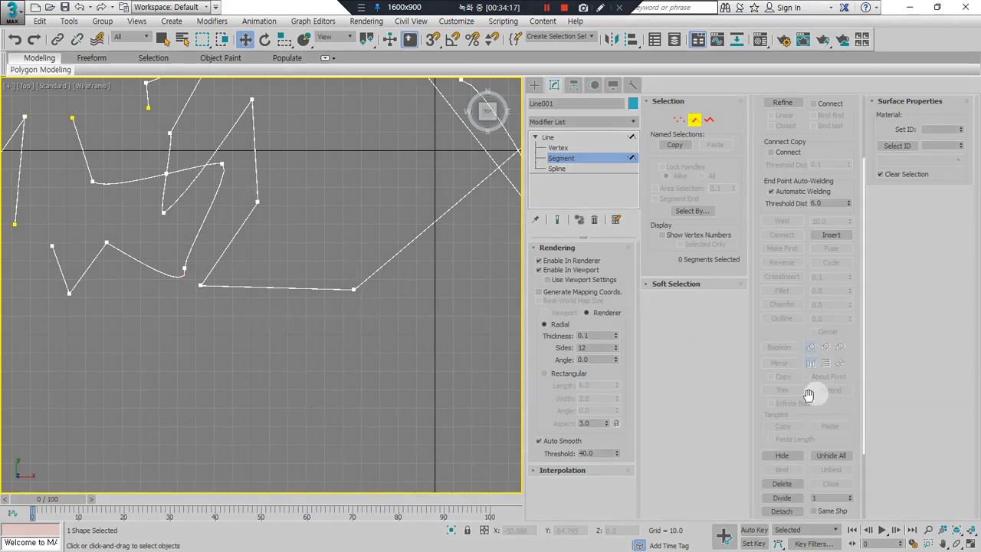
{"action": "scroll", "coordinate": [808, 394], "scroll_direction": "down", "scroll_amount": 3}
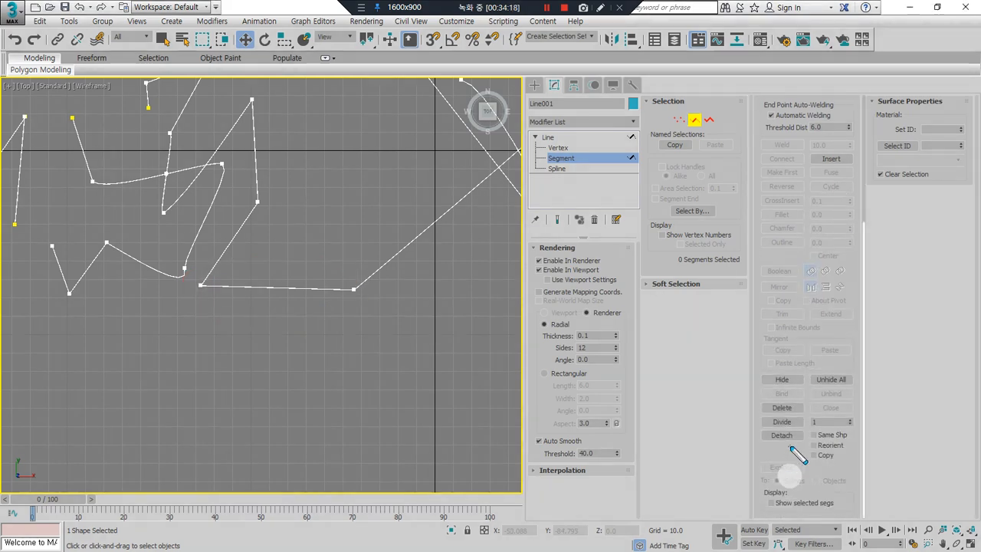
{"action": "mouse_move", "coordinate": [786, 446]}
{"action": "left_mouse_down"}
{"action": "mouse_move", "coordinate": [758, 429]}
{"action": "mouse_move", "coordinate": [823, 411]}
{"action": "mouse_move", "coordinate": [732, 433]}
{"action": "mouse_move", "coordinate": [774, 471]}
{"action": "mouse_move", "coordinate": [883, 450]}
{"action": "mouse_move", "coordinate": [842, 414]}
{"action": "left_mouse_up"}
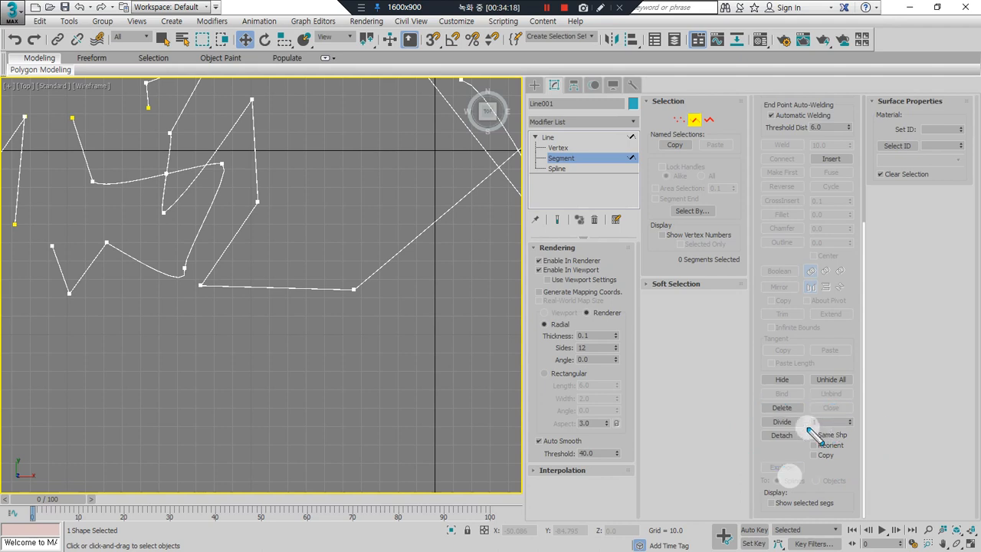
{"action": "mouse_move", "coordinate": [796, 432]}
{"action": "left_mouse_down"}
{"action": "mouse_move", "coordinate": [847, 418]}
{"action": "mouse_move", "coordinate": [805, 438]}
{"action": "mouse_move", "coordinate": [854, 435]}
{"action": "mouse_move", "coordinate": [824, 412]}
{"action": "left_mouse_up"}
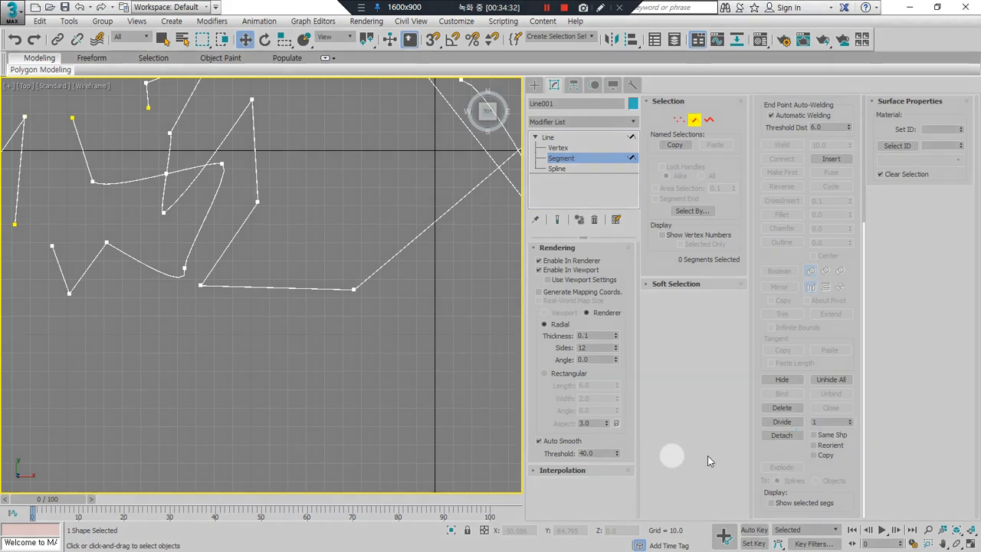
{"action": "left_click", "coordinate": [325, 287]}
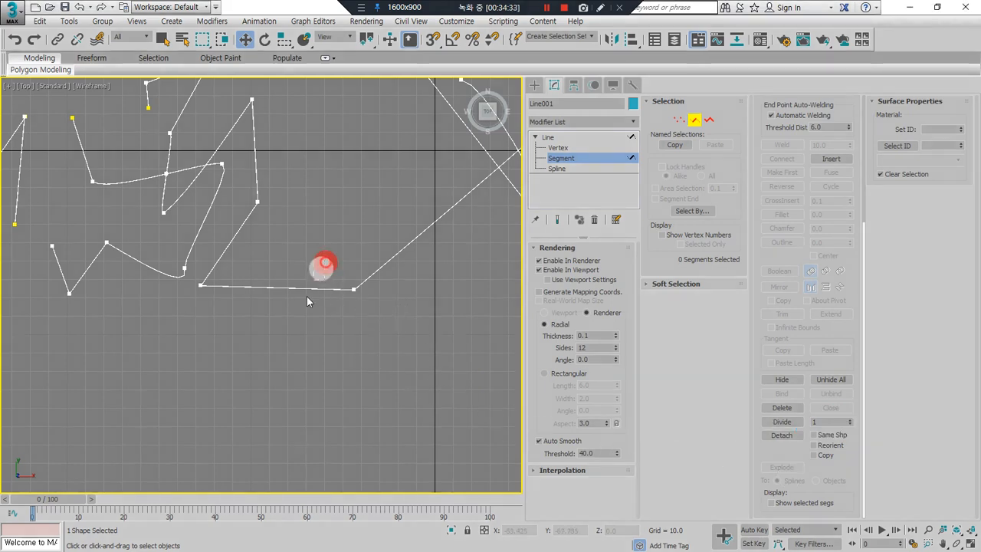
{"action": "left_click", "coordinate": [781, 422]}
{"action": "scroll", "coordinate": [263, 278], "scroll_direction": "up", "scroll_amount": 5}
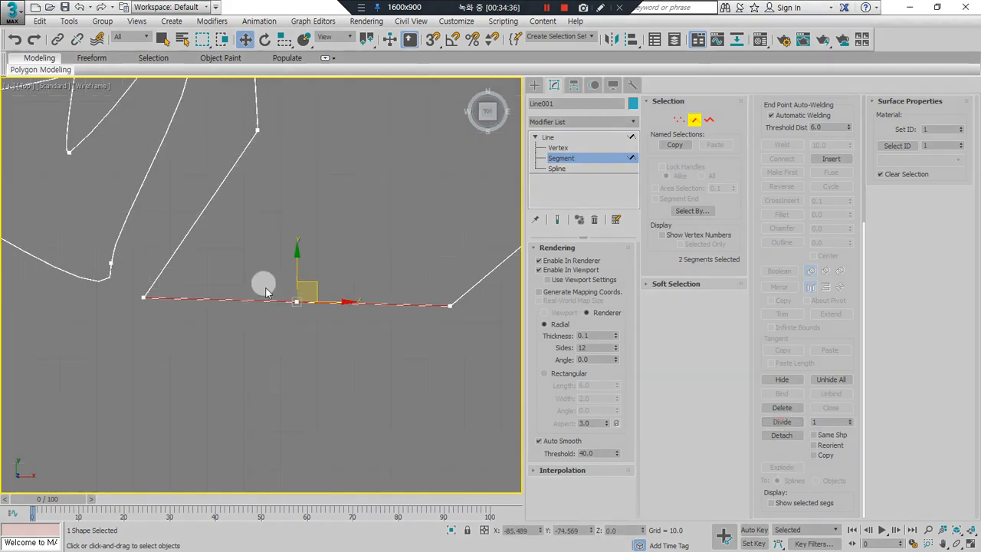
{"action": "mouse_move", "coordinate": [304, 331]}
{"action": "left_mouse_down"}
{"action": "mouse_move", "coordinate": [301, 306]}
{"action": "mouse_move", "coordinate": [329, 326]}
{"action": "left_mouse_up"}
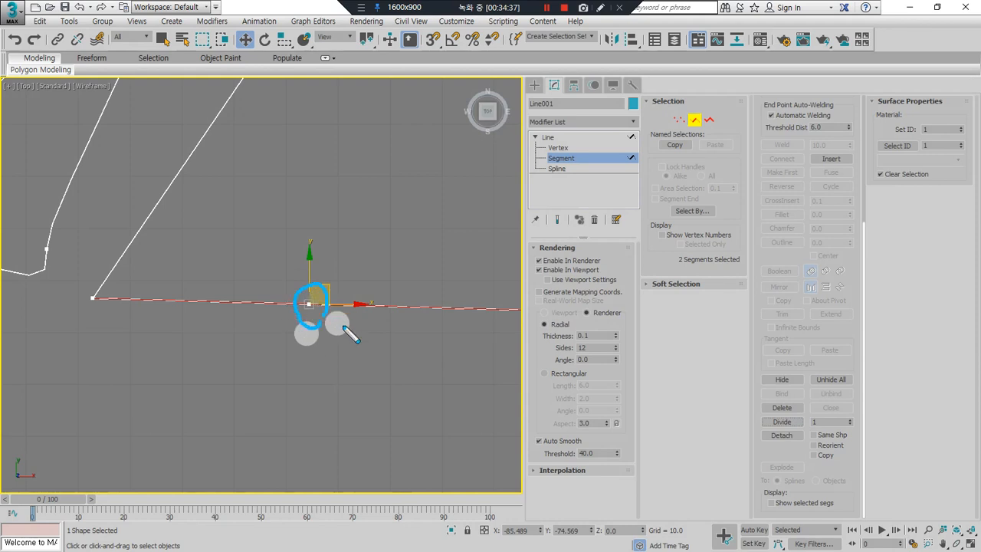
Step: Undo the single division and divide the same nearly horizontal segment with 3 added vertices
{"action": "middle_click_drag", "start_coordinate": [387, 337], "coordinate": [322, 331]}
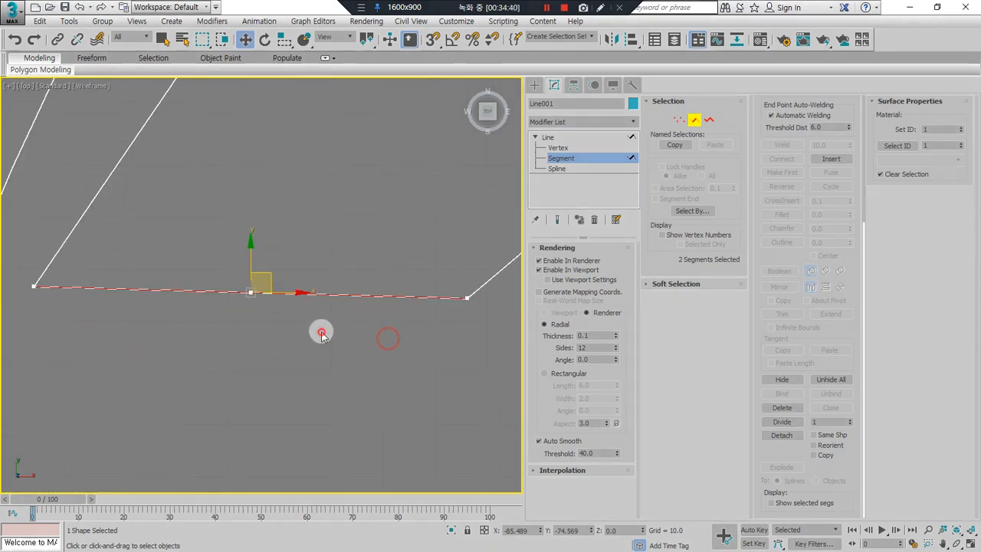
{"action": "left_click", "coordinate": [322, 331]}
{"action": "left_click", "coordinate": [329, 321]}
{"action": "left_click", "coordinate": [820, 421]}
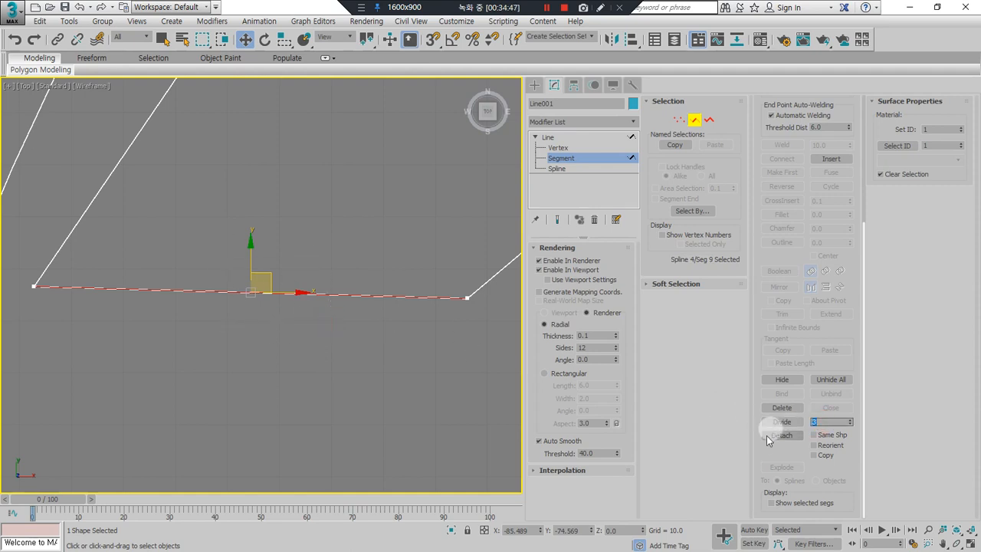
{"action": "left_click", "coordinate": [782, 422]}
{"action": "mouse_move", "coordinate": [143, 266]}
{"action": "left_mouse_down"}
{"action": "mouse_move", "coordinate": [148, 275]}
{"action": "mouse_move", "coordinate": [173, 263]}
{"action": "left_mouse_up"}
{"action": "left_click_drag", "start_coordinate": [252, 273], "coordinate": [281, 257]}
{"action": "mouse_move", "coordinate": [351, 277]}
{"action": "left_mouse_down"}
{"action": "mouse_move", "coordinate": [387, 270]}
{"action": "mouse_move", "coordinate": [407, 316]}
{"action": "left_mouse_up"}
{"action": "left_click_drag", "start_coordinate": [325, 293], "coordinate": [335, 313]}
{"action": "left_click_drag", "start_coordinate": [224, 288], "coordinate": [199, 305]}
{"action": "left_click_drag", "start_coordinate": [109, 273], "coordinate": [100, 309]}
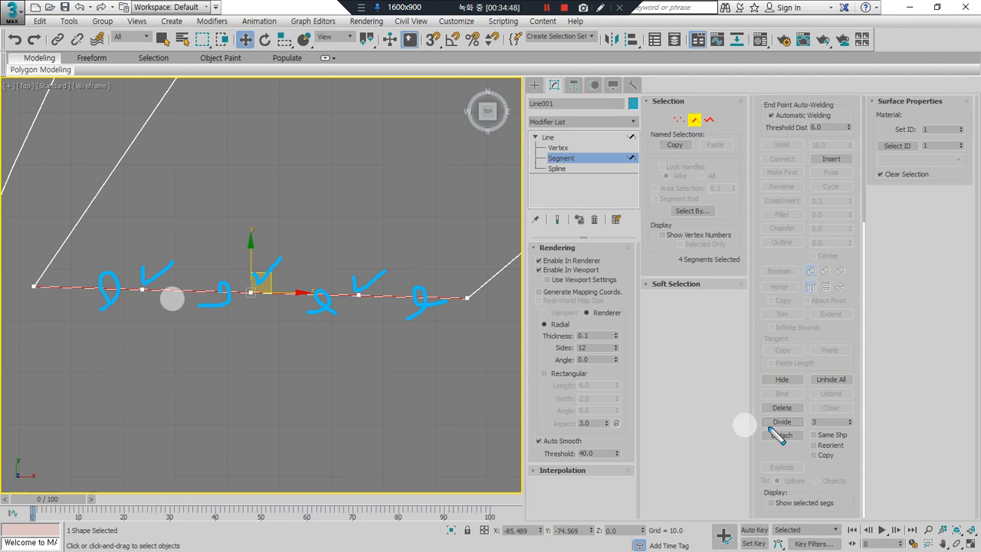
{"action": "left_click_drag", "start_coordinate": [851, 422], "coordinate": [766, 421]}
{"action": "mouse_move", "coordinate": [379, 321]}
{"action": "left_mouse_down"}
{"action": "mouse_move", "coordinate": [152, 328]}
{"action": "mouse_move", "coordinate": [386, 295]}
{"action": "mouse_move", "coordinate": [362, 334]}
{"action": "left_mouse_up"}
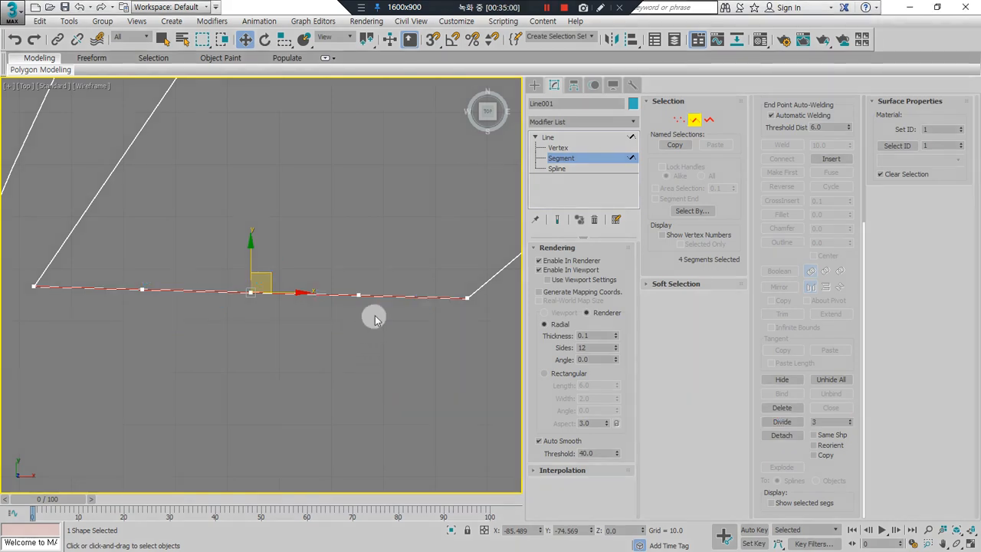
Step: Switch to Vertex level and select the three vertices added along the divided segment
{"action": "left_click", "coordinate": [401, 333]}
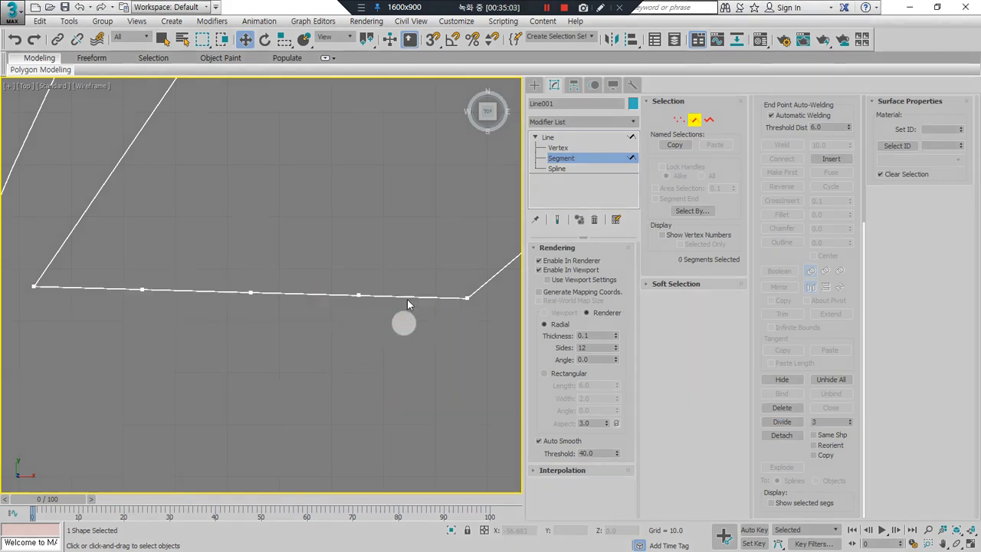
{"action": "key", "text": "1"}
{"action": "left_click_drag", "start_coordinate": [406, 261], "coordinate": [54, 366]}
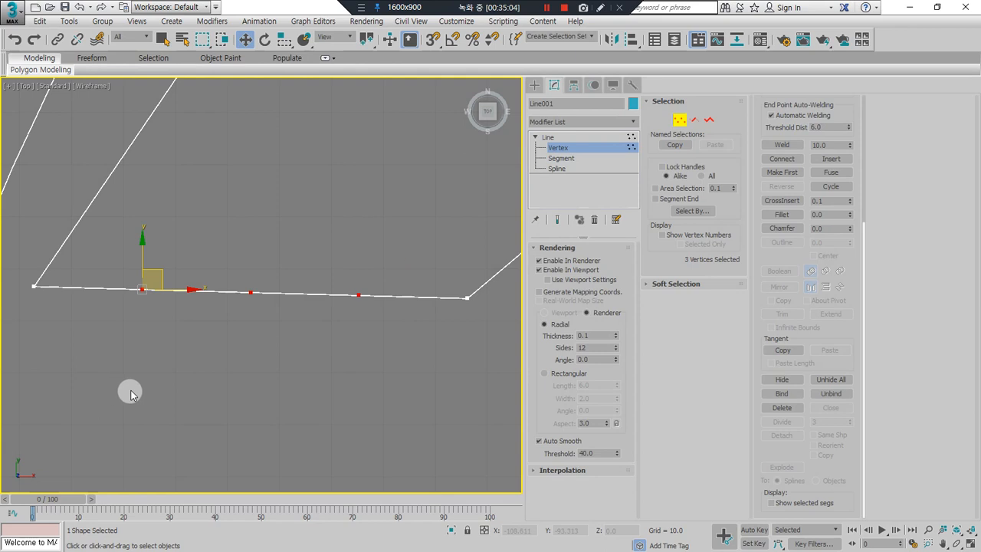
{"action": "left_click", "coordinate": [130, 393]}
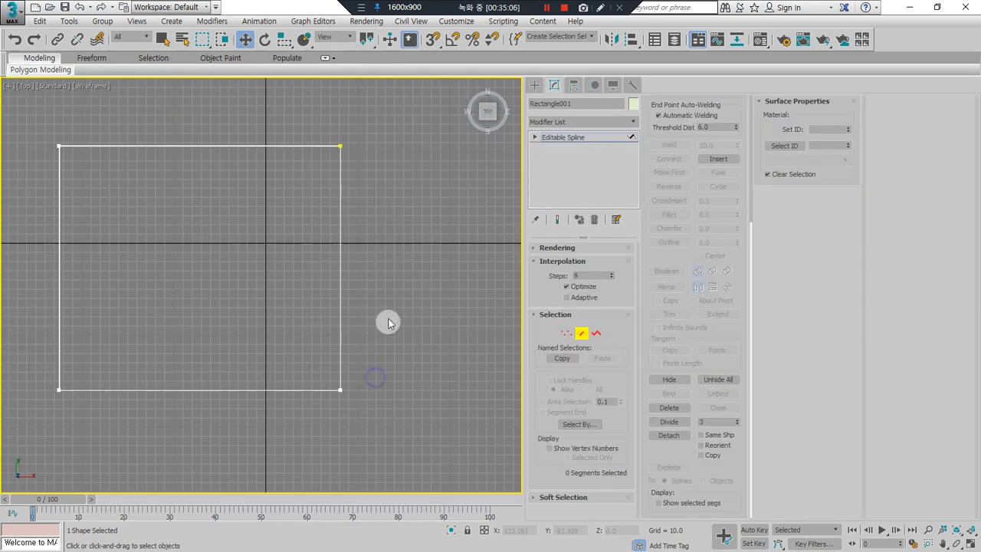
Step: Divide the rectangle's left, right and bottom sides with 3 added vertices each, and undo the division
{"action": "left_click_drag", "start_coordinate": [388, 321], "coordinate": [286, 325]}
{"action": "left_click_drag", "start_coordinate": [396, 431], "coordinate": [39, 292]}
{"action": "left_click", "coordinate": [671, 422]}
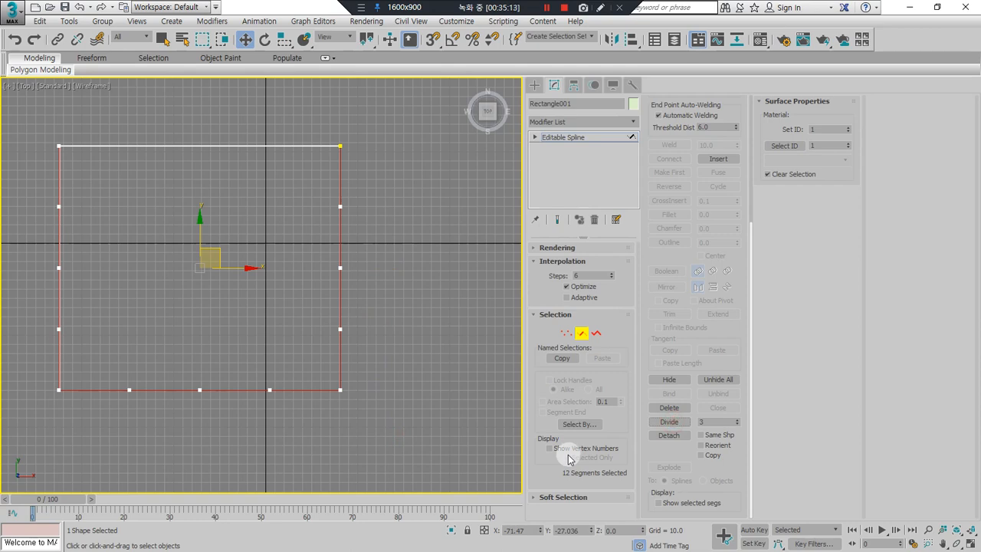
{"action": "key", "text": "ctrl+z"}
Step: Divide only the rectangle's right and bottom sides with 3 added vertices each, and undo the division
{"action": "left_click_drag", "start_coordinate": [399, 422], "coordinate": [183, 295]}
{"action": "left_click", "coordinate": [673, 423]}
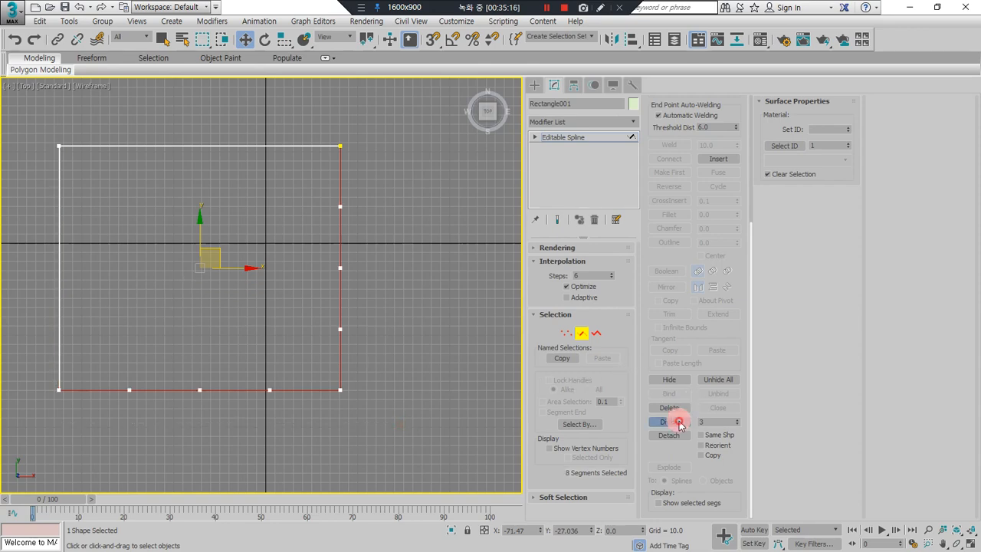
{"action": "left_click", "coordinate": [392, 426]}
{"action": "key", "text": "ctrl+z"}
Step: Reselect the rectangle's left, right and bottom segments and divide each with 3 added vertices
{"action": "left_click_drag", "start_coordinate": [411, 415], "coordinate": [41, 248]}
{"action": "key", "text": "ctrl+z"}
{"action": "key", "text": "ctrl+z"}
{"action": "left_click", "coordinate": [669, 421]}
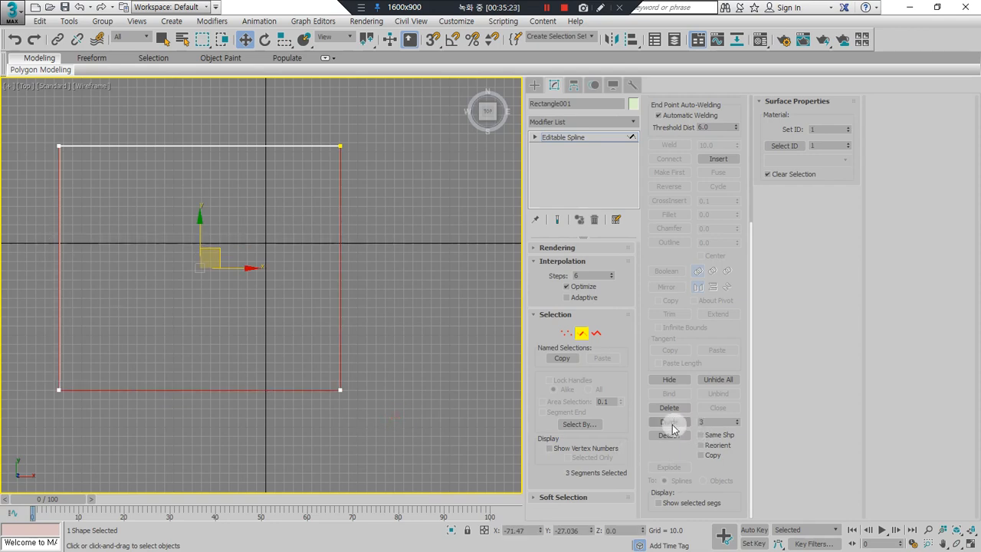
{"action": "middle_click_drag", "start_coordinate": [324, 374], "coordinate": [357, 359]}
Step: Detach the segments forming the rectangle's lower half as a separate object named Shape001
{"action": "mouse_move", "coordinate": [642, 444]}
{"action": "left_mouse_down"}
{"action": "mouse_move", "coordinate": [747, 446]}
{"action": "mouse_move", "coordinate": [682, 457]}
{"action": "left_mouse_up"}
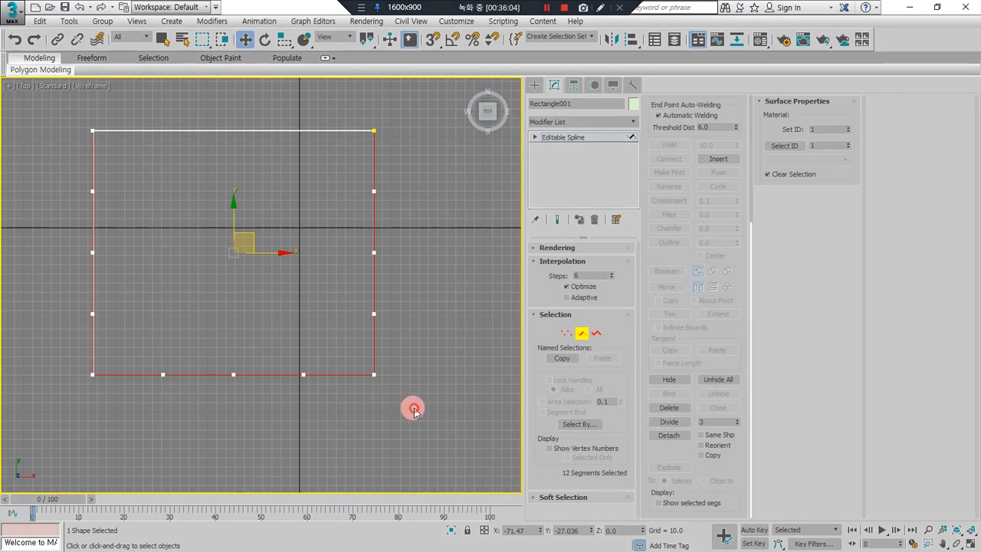
{"action": "left_click_drag", "start_coordinate": [413, 410], "coordinate": [68, 278]}
{"action": "mouse_move", "coordinate": [393, 433]}
{"action": "left_mouse_down"}
{"action": "mouse_move", "coordinate": [258, 455]}
{"action": "mouse_move", "coordinate": [145, 274]}
{"action": "mouse_move", "coordinate": [398, 409]}
{"action": "left_mouse_up"}
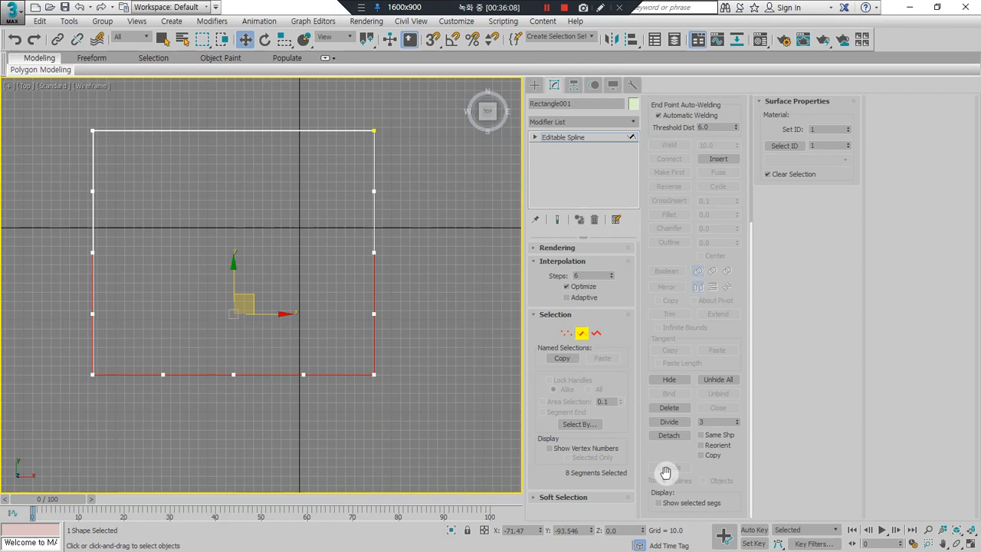
{"action": "left_click", "coordinate": [671, 436]}
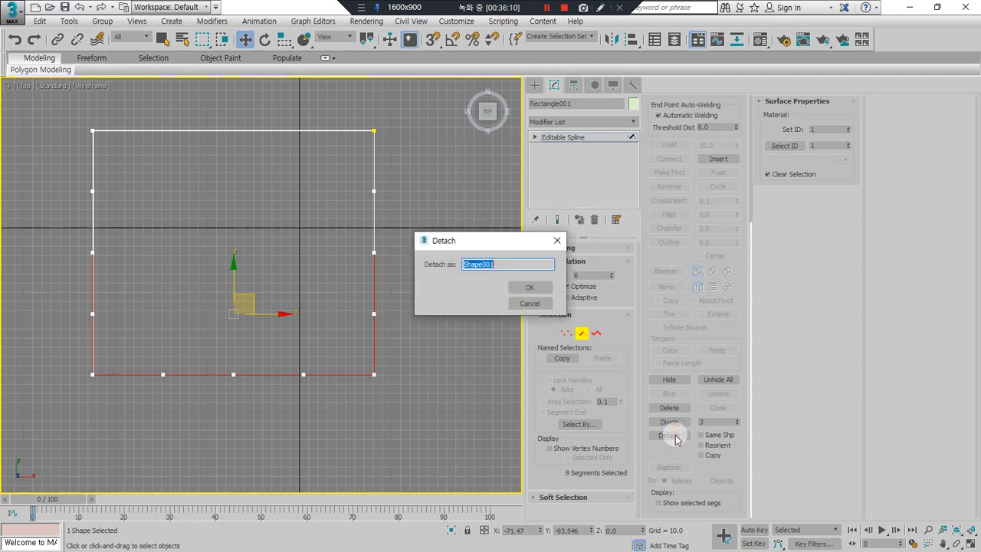
{"action": "mouse_move", "coordinate": [479, 285]}
{"action": "left_mouse_down"}
{"action": "mouse_move", "coordinate": [469, 252]}
{"action": "mouse_move", "coordinate": [490, 285]}
{"action": "mouse_move", "coordinate": [469, 286]}
{"action": "left_mouse_up"}
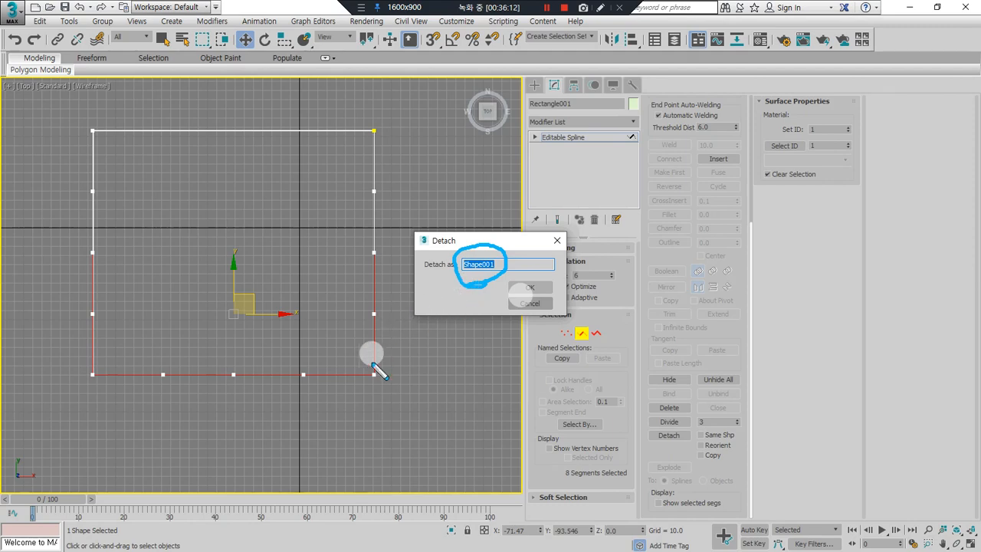
{"action": "mouse_move", "coordinate": [244, 414]}
{"action": "left_mouse_down"}
{"action": "mouse_move", "coordinate": [229, 110]}
{"action": "mouse_move", "coordinate": [345, 390]}
{"action": "mouse_move", "coordinate": [324, 403]}
{"action": "left_mouse_up"}
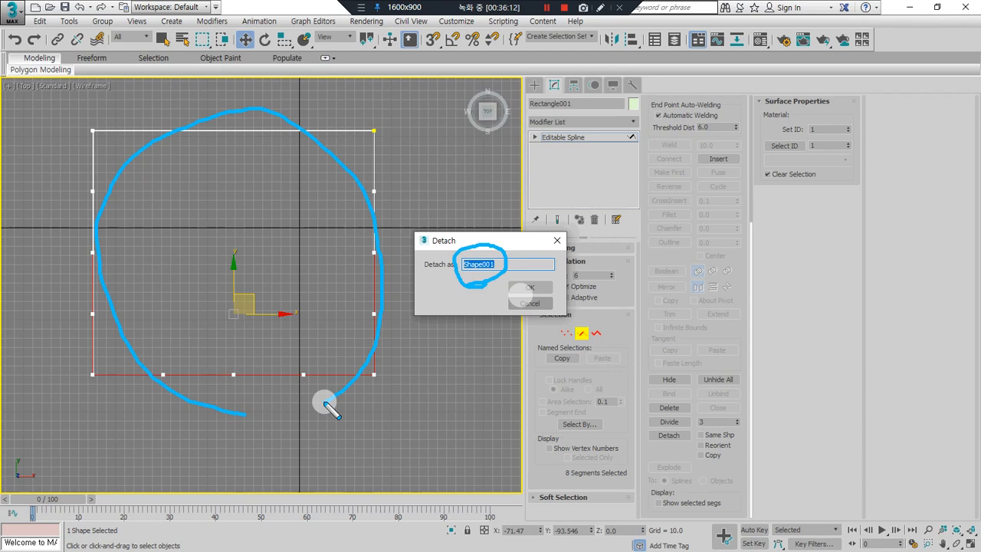
{"action": "mouse_move", "coordinate": [499, 274]}
{"action": "left_mouse_down"}
{"action": "mouse_move", "coordinate": [512, 272]}
{"action": "mouse_move", "coordinate": [464, 275]}
{"action": "left_mouse_up"}
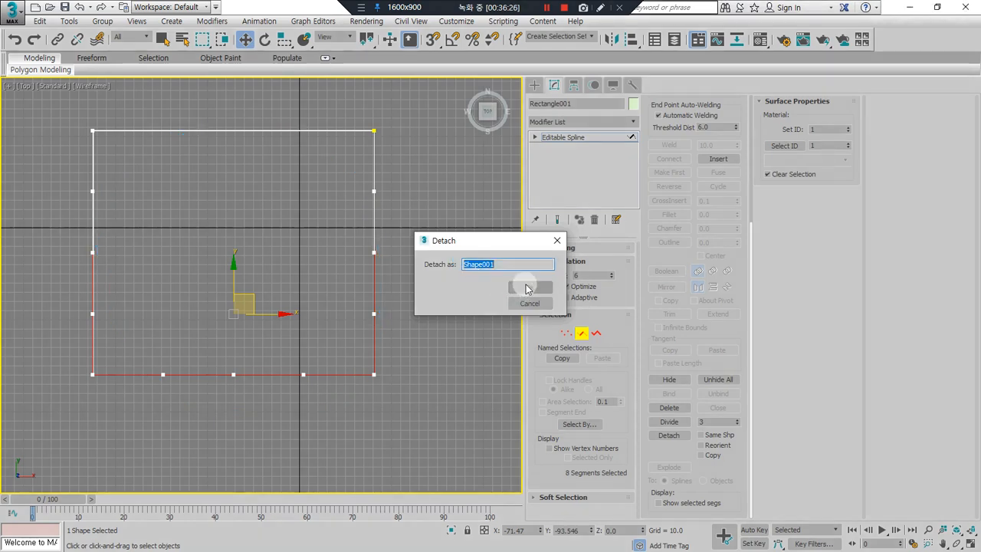
{"action": "left_click", "coordinate": [526, 289]}
Step: Leave segment editing, then separate the two halves by moving the upper shape slightly up and the detached lower shape down and right
{"action": "left_click_drag", "start_coordinate": [412, 354], "coordinate": [362, 338]}
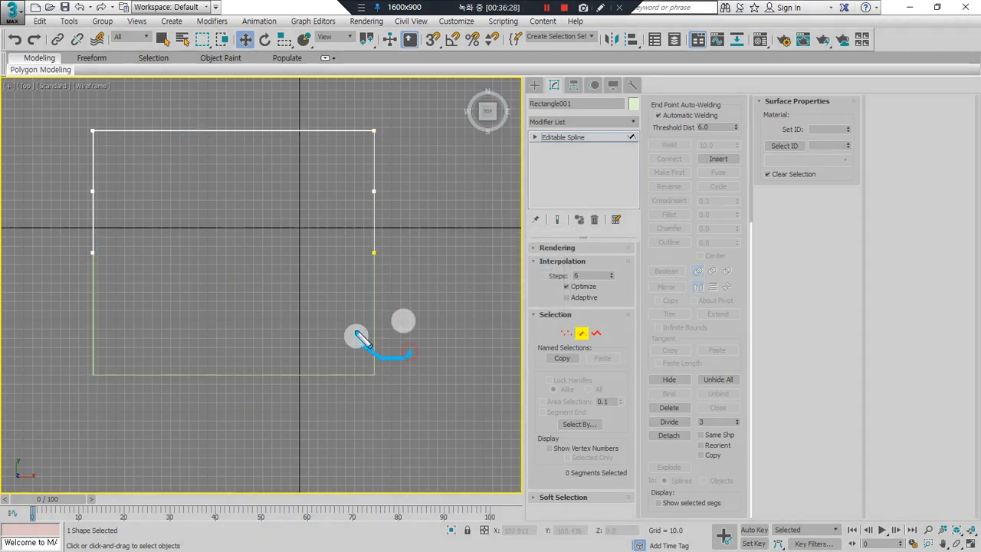
{"action": "left_click", "coordinate": [582, 335]}
{"action": "left_click_drag", "start_coordinate": [391, 205], "coordinate": [355, 189]}
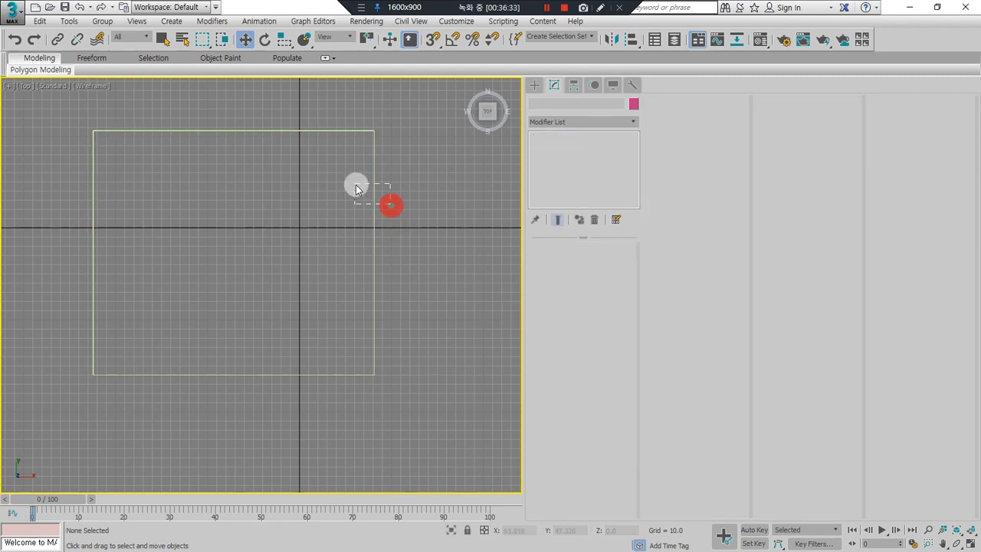
{"action": "left_click", "coordinate": [373, 208]}
{"action": "left_click", "coordinate": [376, 208]}
{"action": "left_click", "coordinate": [375, 207]}
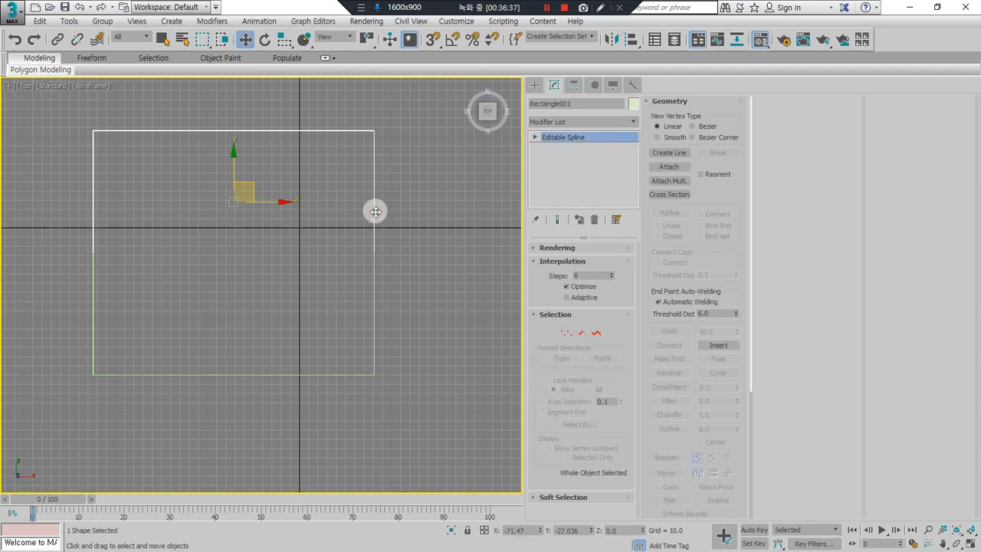
{"action": "left_click_drag", "start_coordinate": [375, 212], "coordinate": [377, 192]}
{"action": "left_click_drag", "start_coordinate": [400, 278], "coordinate": [371, 318]}
{"action": "left_click_drag", "start_coordinate": [374, 321], "coordinate": [393, 353]}
{"action": "left_click", "coordinate": [435, 411]}
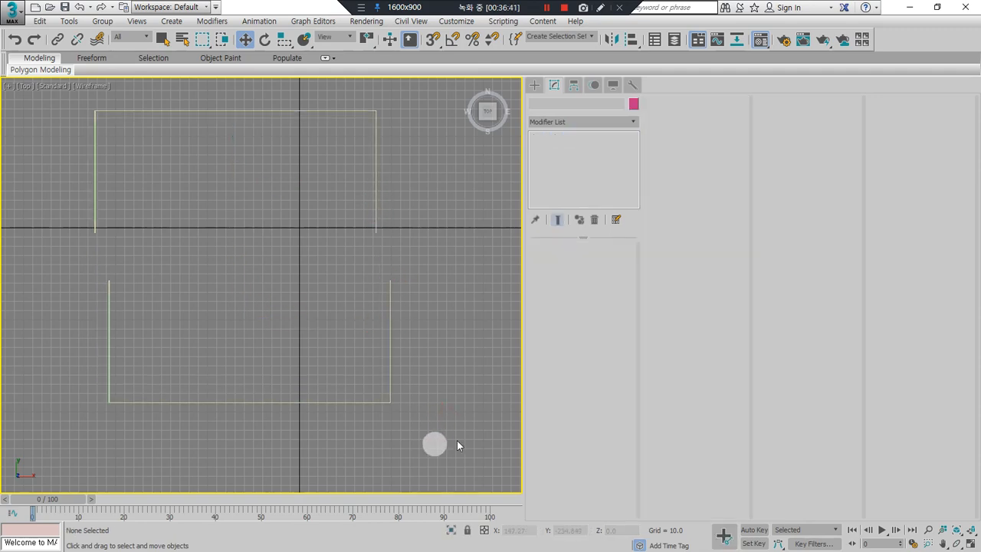
Step: Attach the detached lower shape to the upper Rectangle001 spline
{"action": "left_click_drag", "start_coordinate": [460, 437], "coordinate": [300, 192]}
{"action": "left_click", "coordinate": [436, 308]}
{"action": "left_click", "coordinate": [375, 177]}
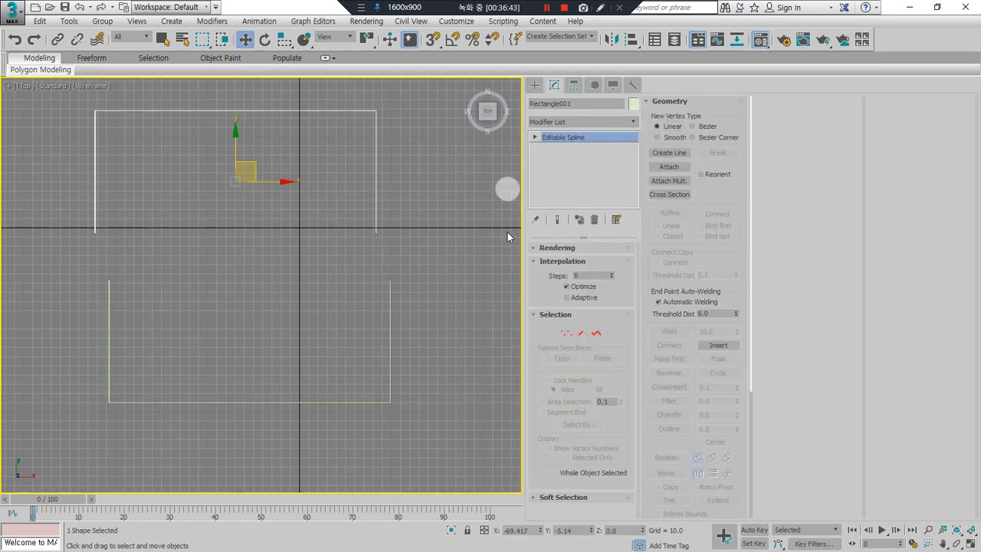
{"action": "key", "text": "ctrl+alt+d"}
{"action": "mouse_move", "coordinate": [426, 365]}
{"action": "left_mouse_down"}
{"action": "mouse_move", "coordinate": [387, 358]}
{"action": "mouse_move", "coordinate": [416, 361]}
{"action": "left_mouse_up"}
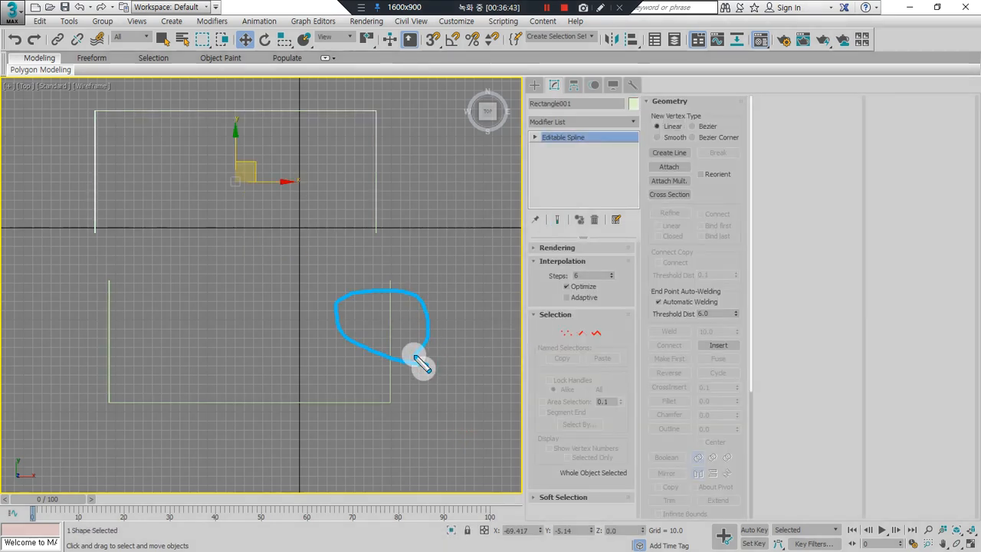
{"action": "left_click", "coordinate": [677, 168]}
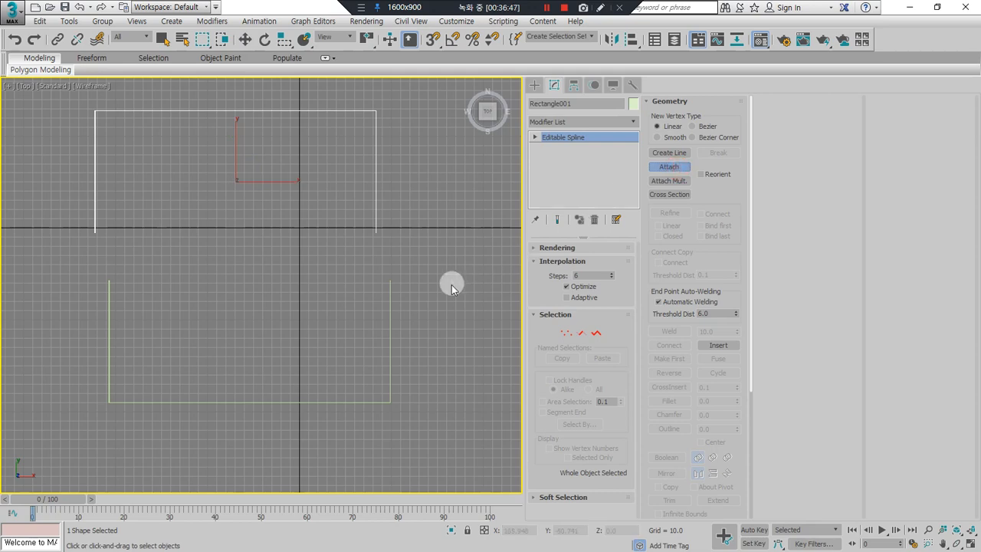
{"action": "left_click", "coordinate": [391, 301]}
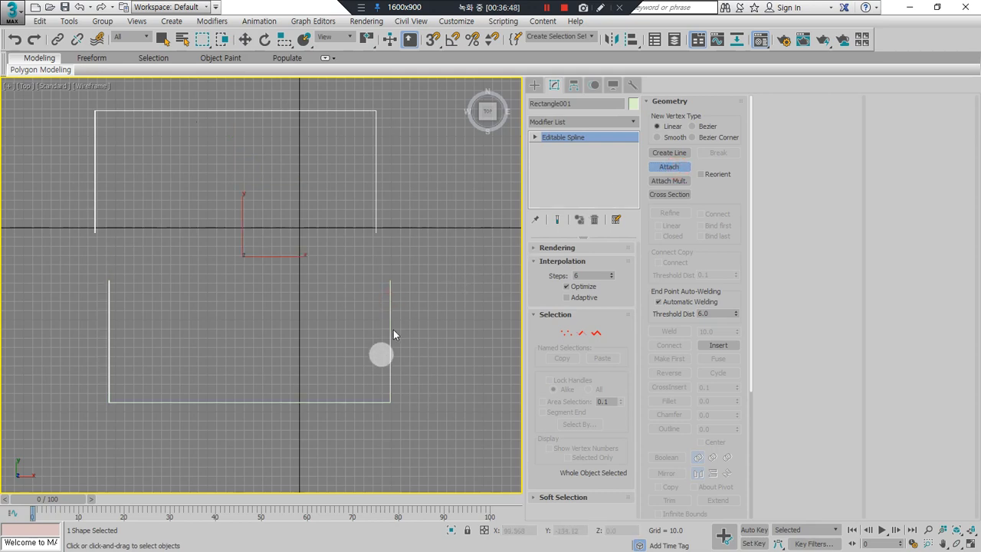
Step: Switch to spline sub-object level and end the Attach command
{"action": "left_click", "coordinate": [596, 333]}
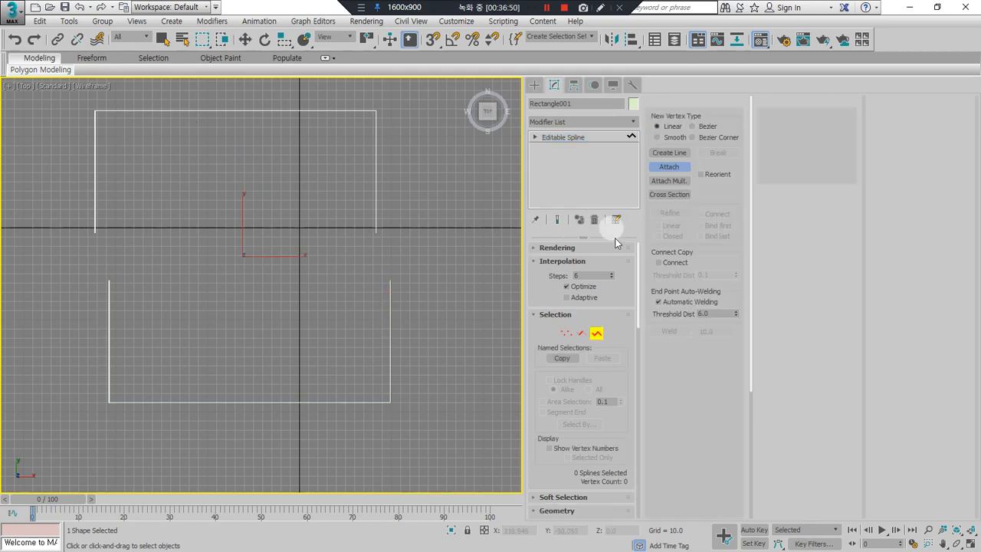
{"action": "left_click", "coordinate": [677, 168]}
{"action": "left_click_drag", "start_coordinate": [723, 252], "coordinate": [727, 164]}
{"action": "left_click_drag", "start_coordinate": [650, 315], "coordinate": [646, 259]}
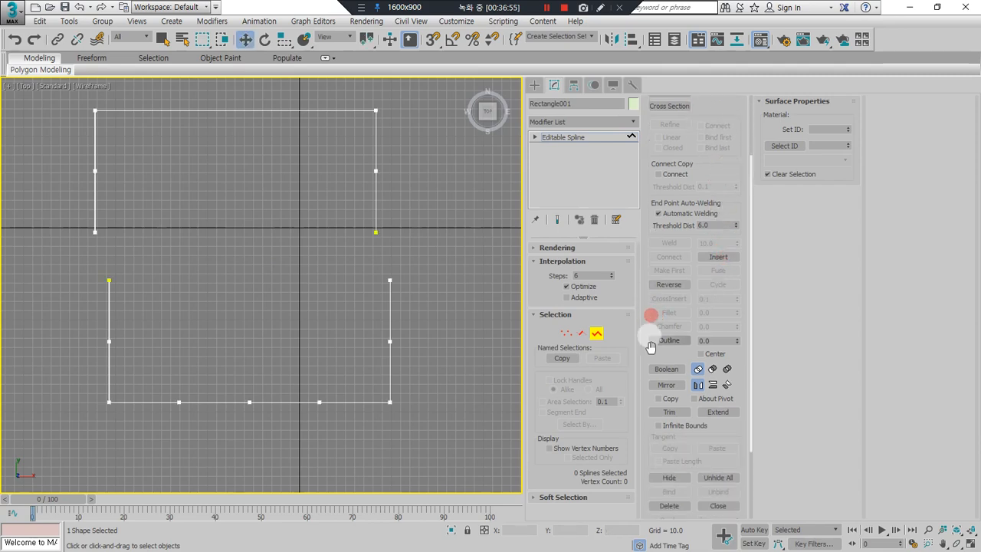
{"action": "left_click", "coordinate": [688, 284]}
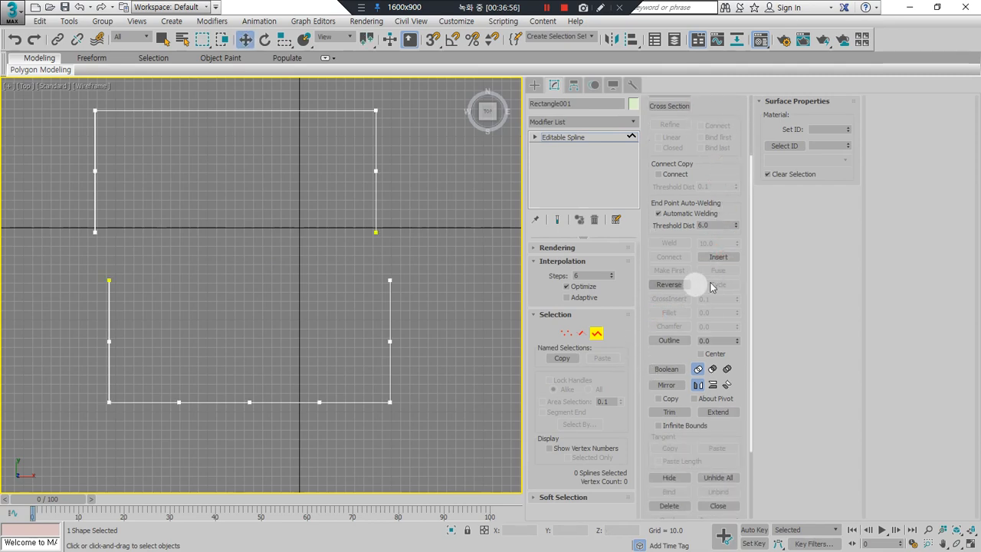
{"action": "mouse_move", "coordinate": [663, 321]}
{"action": "left_mouse_down"}
{"action": "mouse_move", "coordinate": [650, 358]}
{"action": "mouse_move", "coordinate": [769, 302]}
{"action": "mouse_move", "coordinate": [624, 331]}
{"action": "left_mouse_up"}
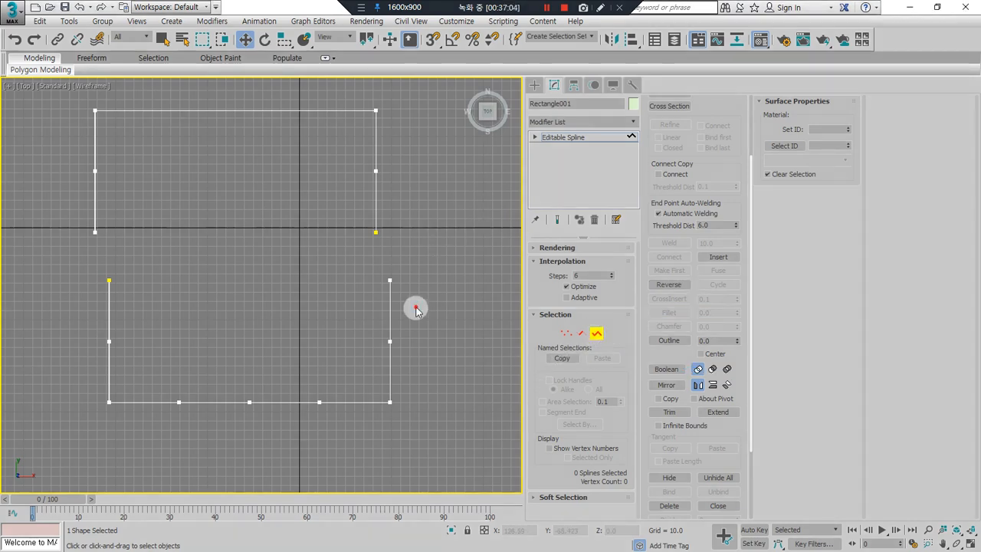
Step: Outline the lower U-shaped spline by 10, and undo the outline
{"action": "left_click", "coordinate": [415, 307]}
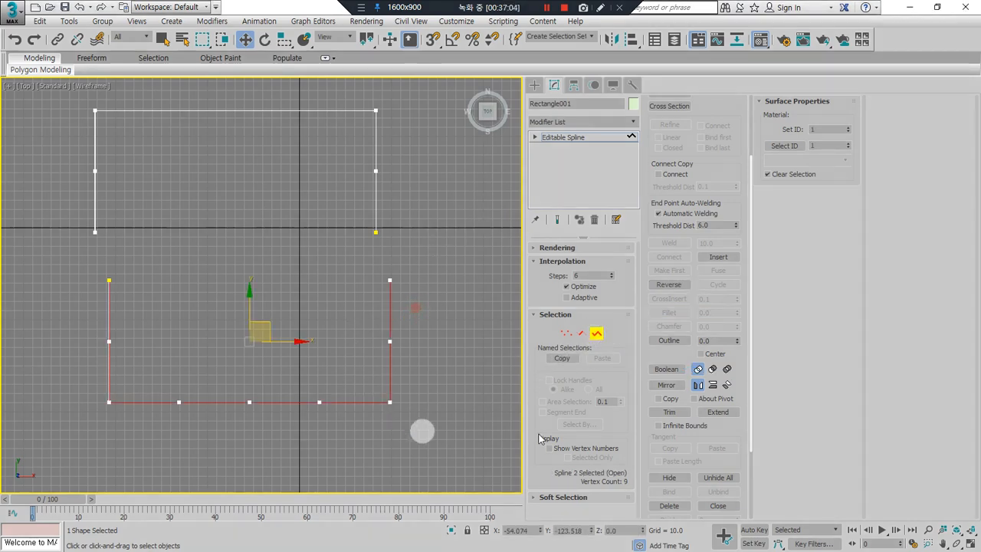
{"action": "left_click_drag", "start_coordinate": [721, 342], "coordinate": [686, 344]}
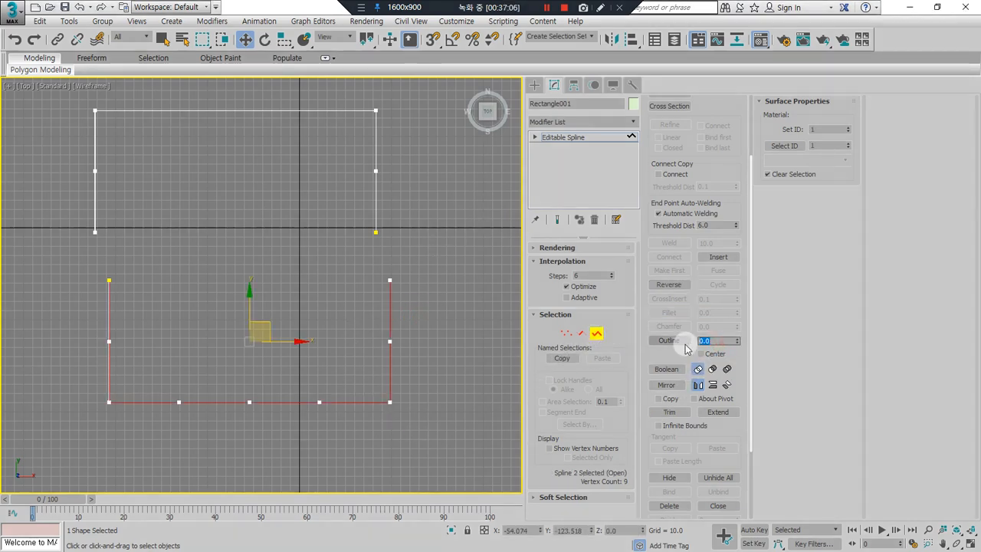
{"action": "type", "text": "10"}
{"action": "key", "text": "Return"}
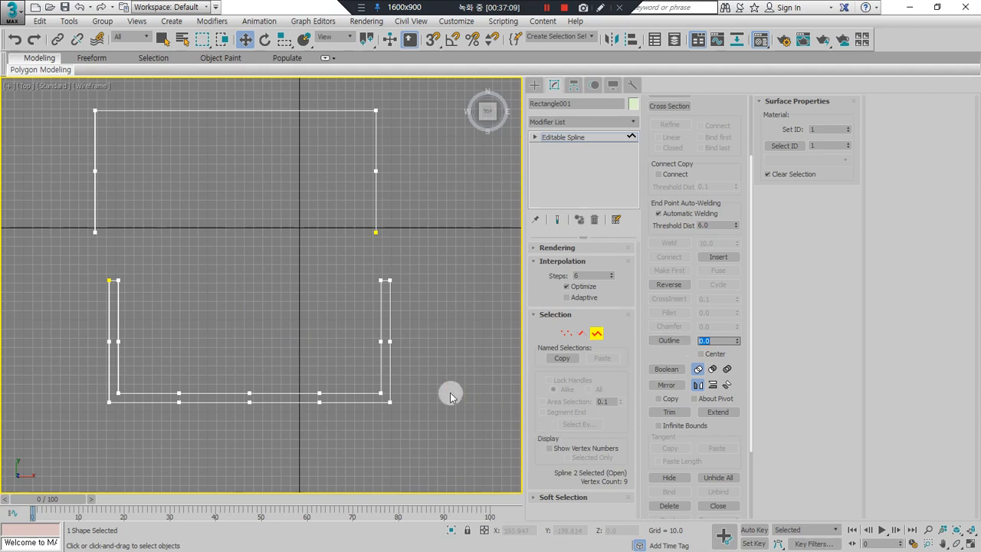
{"action": "left_click", "coordinate": [453, 320]}
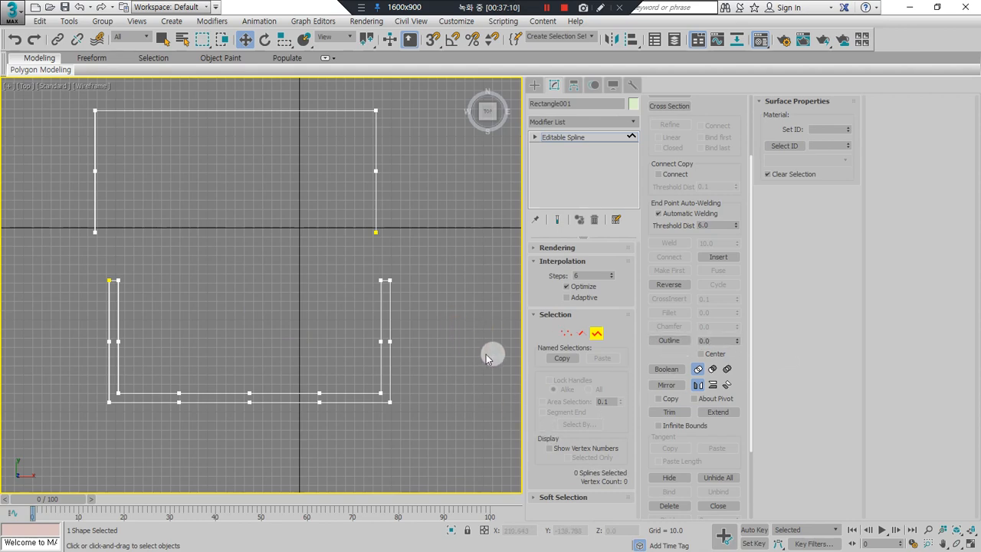
{"action": "key", "text": "ctrl+z"}
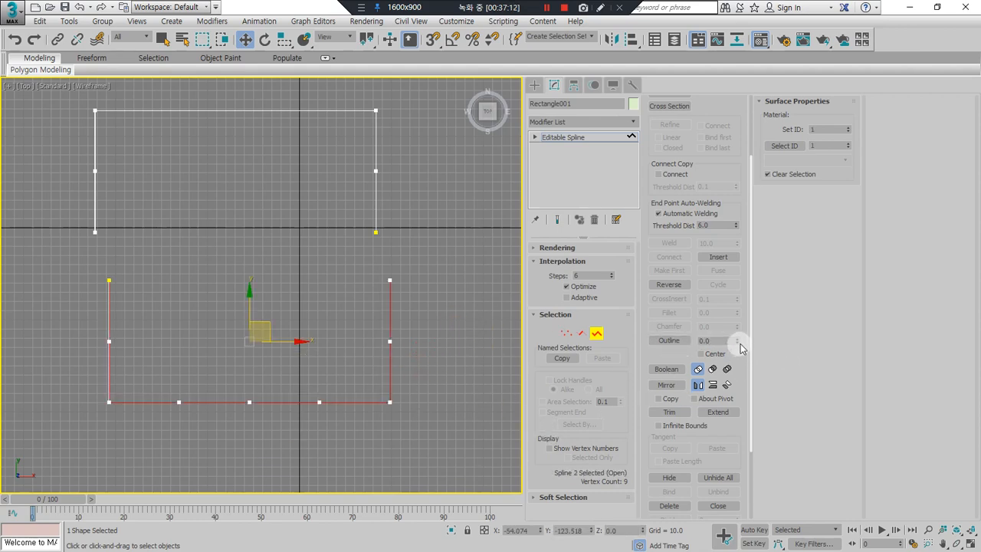
Step: Outline the lower spline freehand, first outward and then inward, undoing each outline
{"action": "left_click_drag", "start_coordinate": [738, 345], "coordinate": [753, 372]}
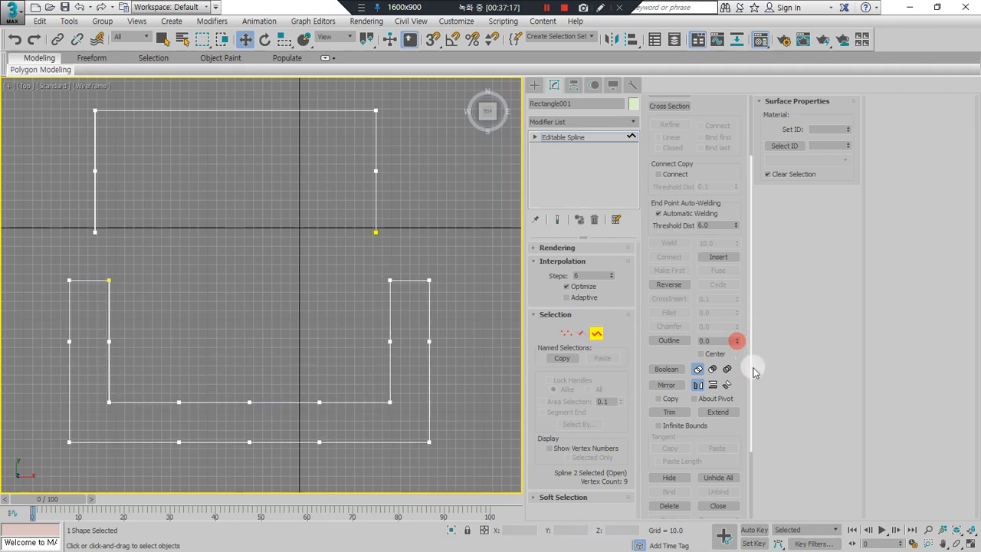
{"action": "key", "text": "ctrl+z"}
{"action": "left_click", "coordinate": [665, 341]}
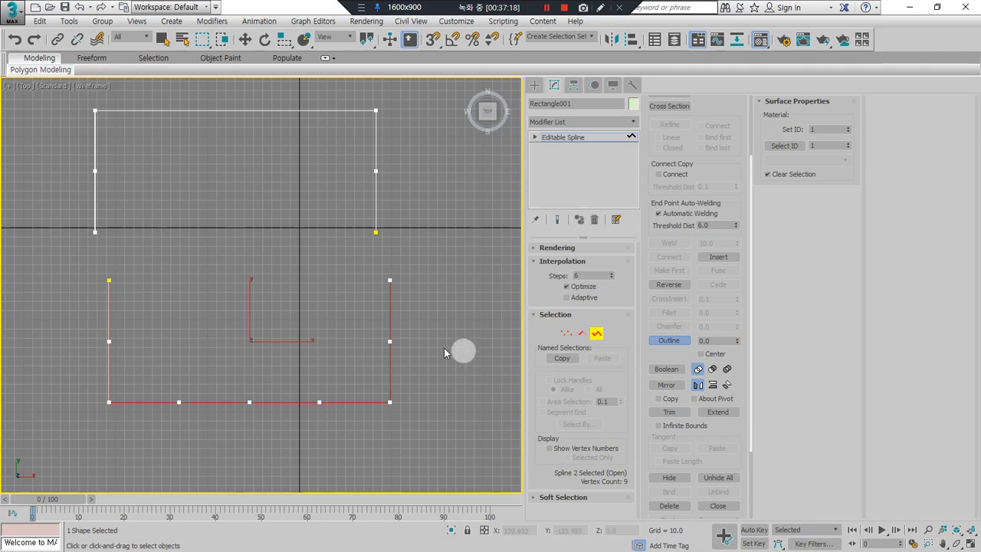
{"action": "left_click_drag", "start_coordinate": [389, 328], "coordinate": [422, 313]}
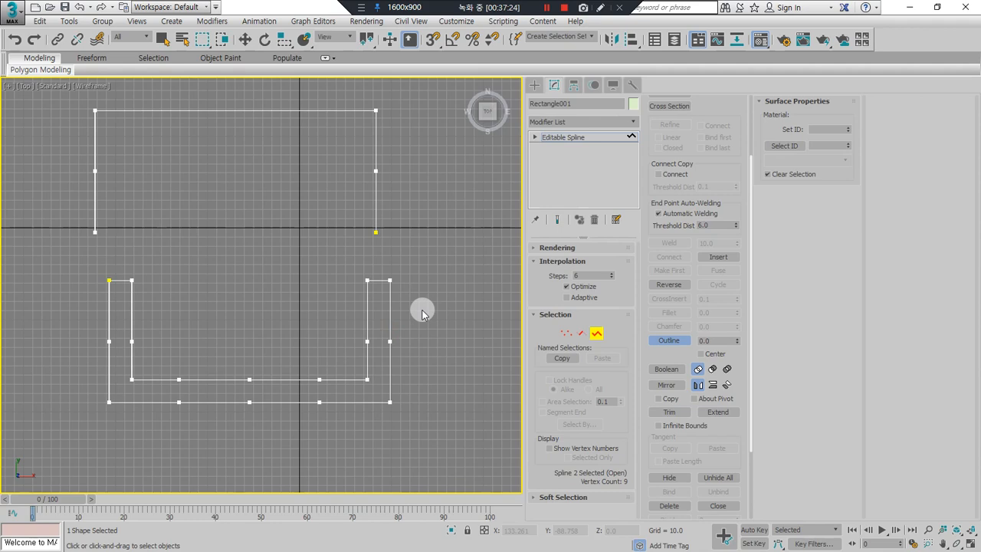
{"action": "key", "text": "ctrl+z"}
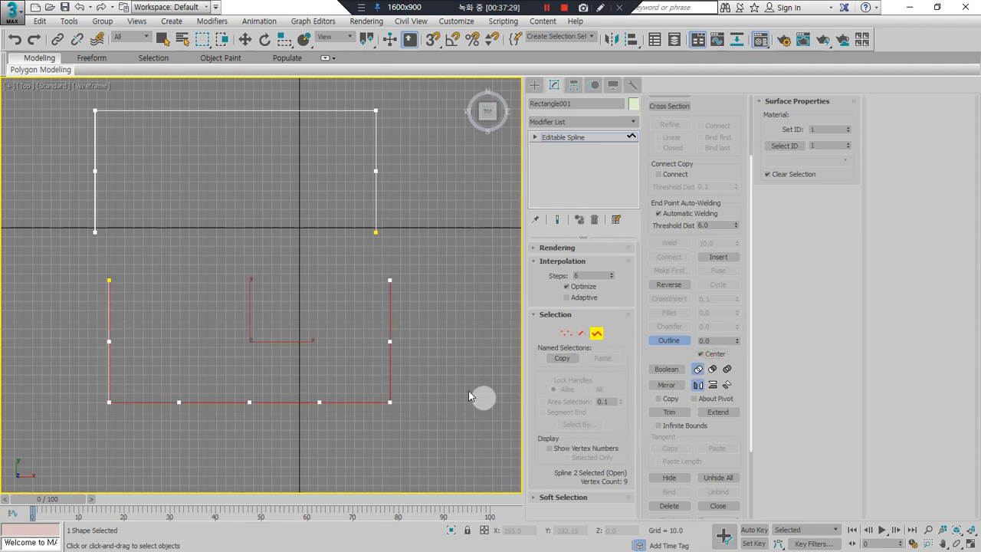
Step: Outline the lower spline freehand with the Center option on, and turn that option off
{"action": "left_click_drag", "start_coordinate": [390, 375], "coordinate": [366, 350]}
{"action": "left_click", "coordinate": [714, 355]}
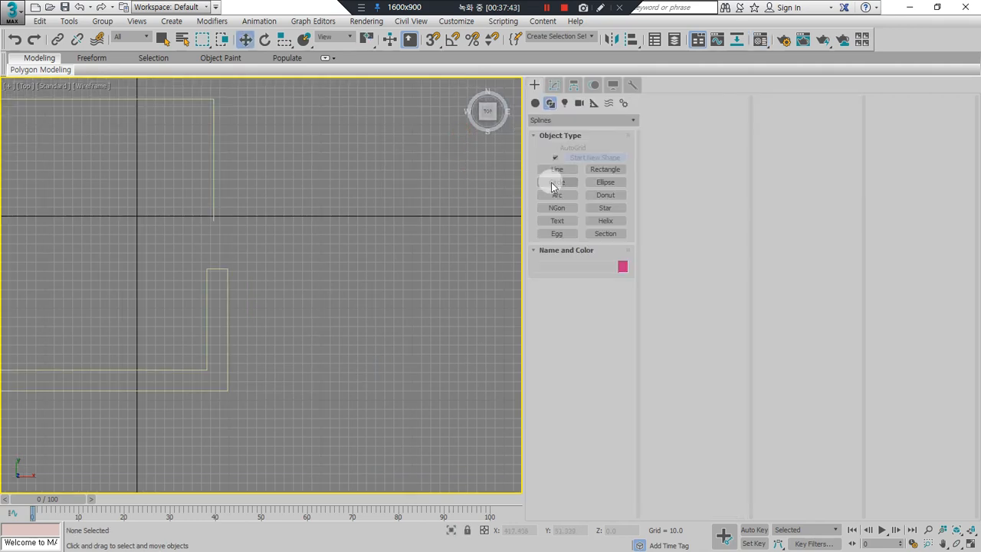
Step: Draw two overlapping circles of about 95 radius beside the U-shaped splines
{"action": "left_click", "coordinate": [555, 182]}
{"action": "left_click_drag", "start_coordinate": [329, 264], "coordinate": [324, 176]}
{"action": "left_click", "coordinate": [470, 270]}
{"action": "left_click_drag", "start_coordinate": [470, 269], "coordinate": [444, 184]}
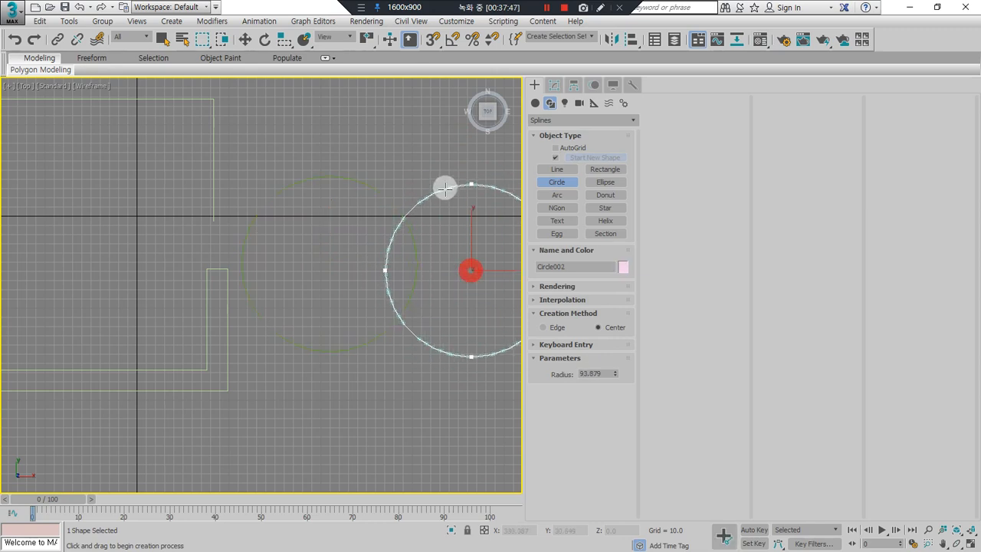
{"action": "right_click", "coordinate": [422, 160]}
Step: Convert the first circle to an editable spline
{"action": "left_click", "coordinate": [361, 169]}
{"action": "left_click_drag", "start_coordinate": [357, 151], "coordinate": [328, 207]}
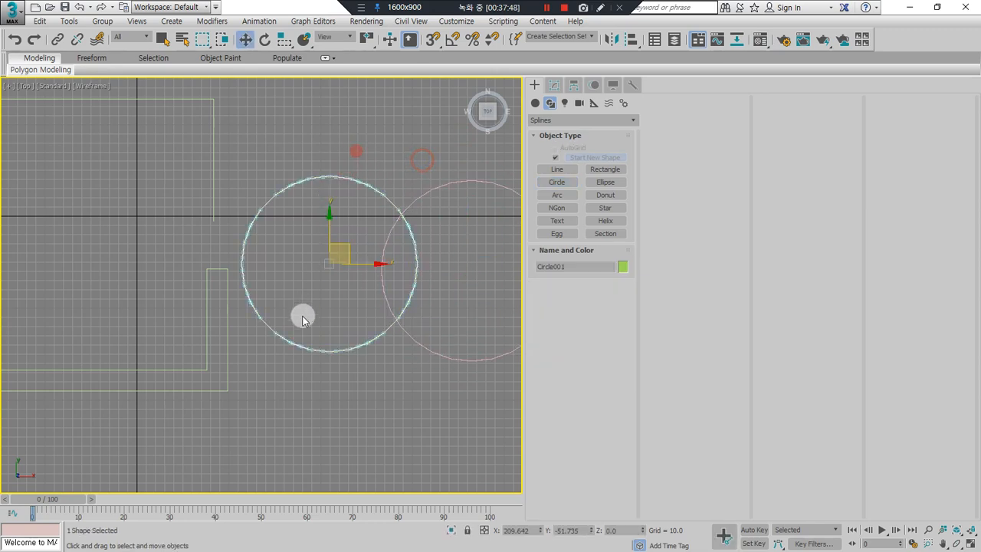
{"action": "right_click", "coordinate": [330, 178]}
{"action": "mouse_move", "coordinate": [353, 307]}
{"action": "left_click", "coordinate": [311, 307]}
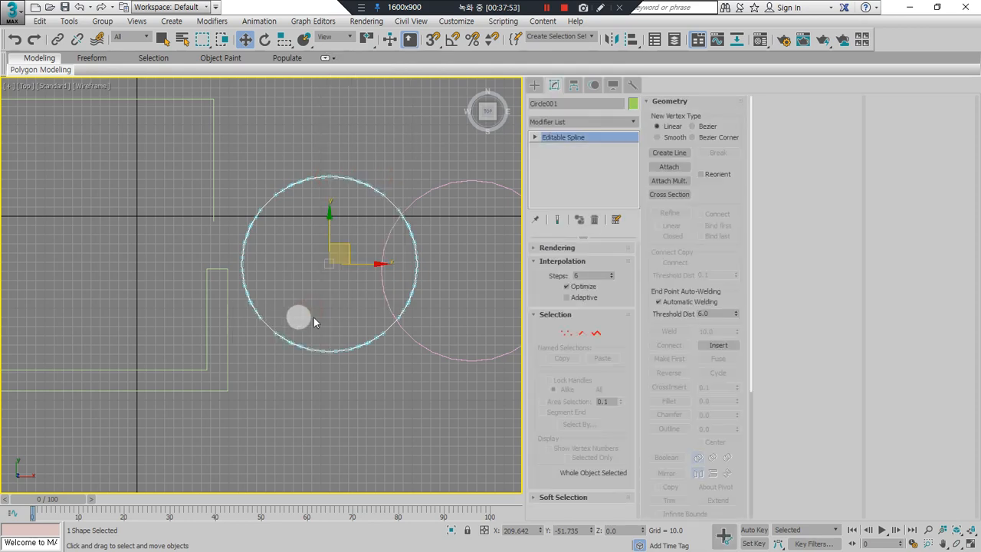
Step: Attach the second circle to the converted circle's editable spline
{"action": "left_click", "coordinate": [665, 167]}
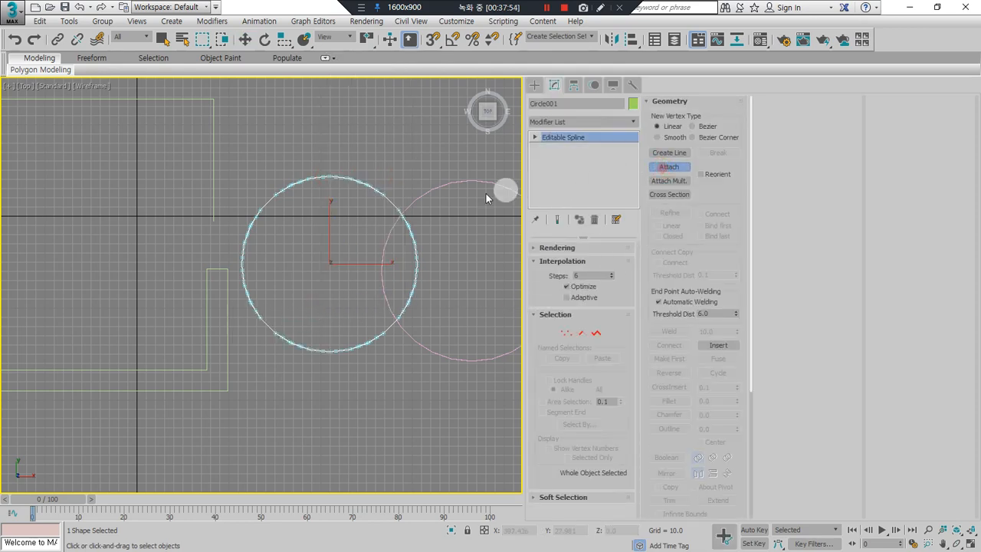
{"action": "left_click", "coordinate": [460, 184]}
{"action": "middle_click_drag", "start_coordinate": [444, 254], "coordinate": [297, 228]}
{"action": "right_click", "coordinate": [296, 252]}
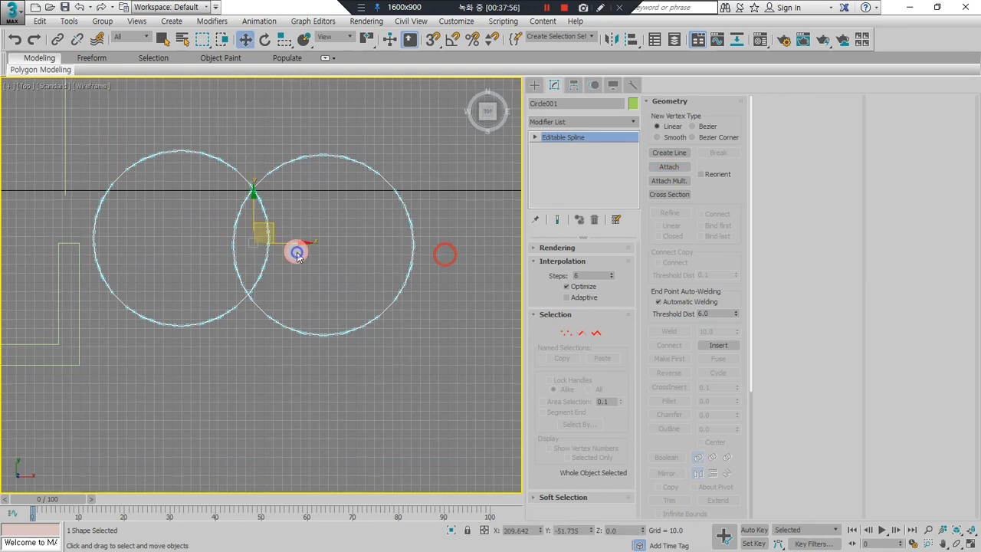
{"action": "middle_click_drag", "start_coordinate": [218, 255], "coordinate": [294, 231]}
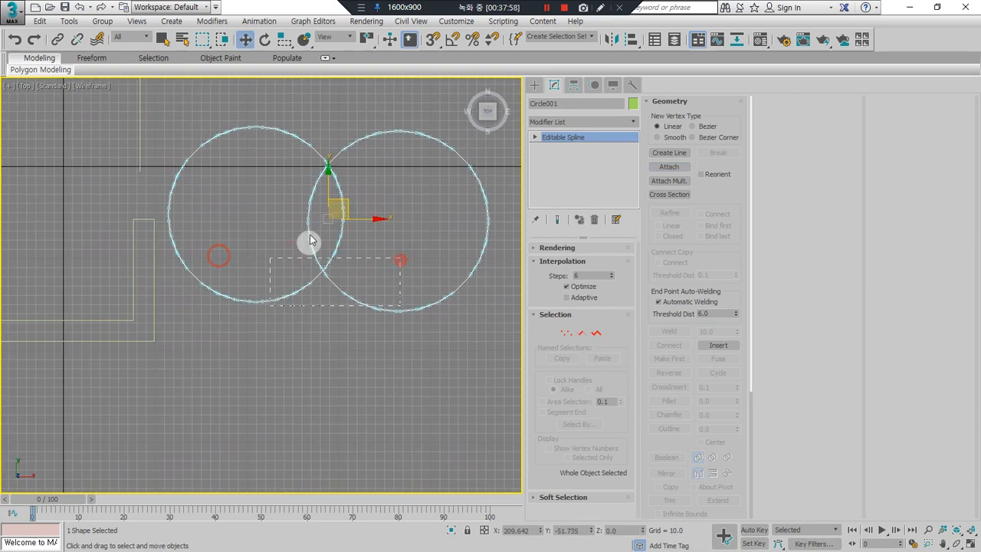
{"action": "left_click_drag", "start_coordinate": [332, 181], "coordinate": [334, 268]}
{"action": "left_click", "coordinate": [541, 333]}
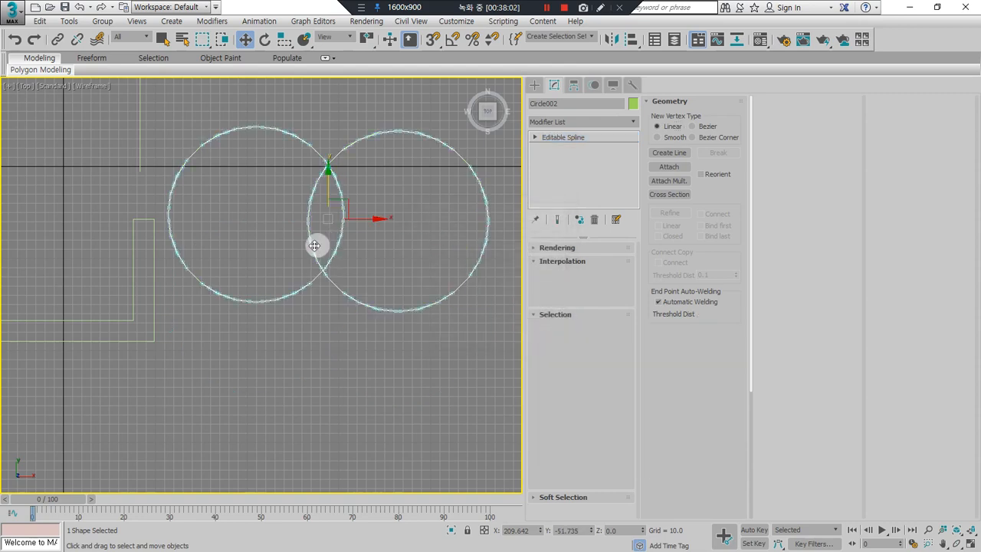
{"action": "left_click_drag", "start_coordinate": [328, 187], "coordinate": [312, 407], "text": "shift"}
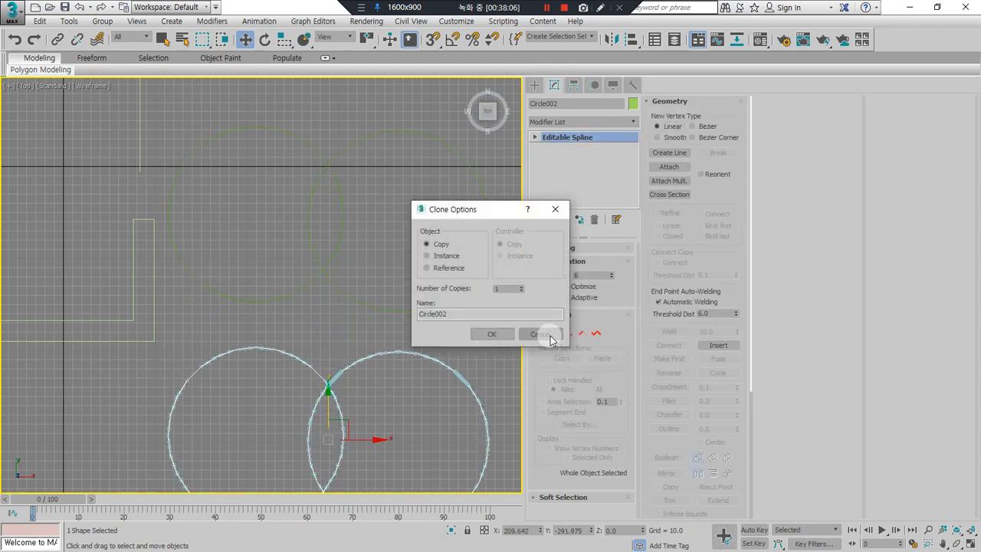
{"action": "left_click", "coordinate": [545, 334]}
Step: At spline level, select both overlapping circles and copy the pair straight down twice within the same shape
{"action": "key", "text": "3"}
{"action": "left_click", "coordinate": [376, 211]}
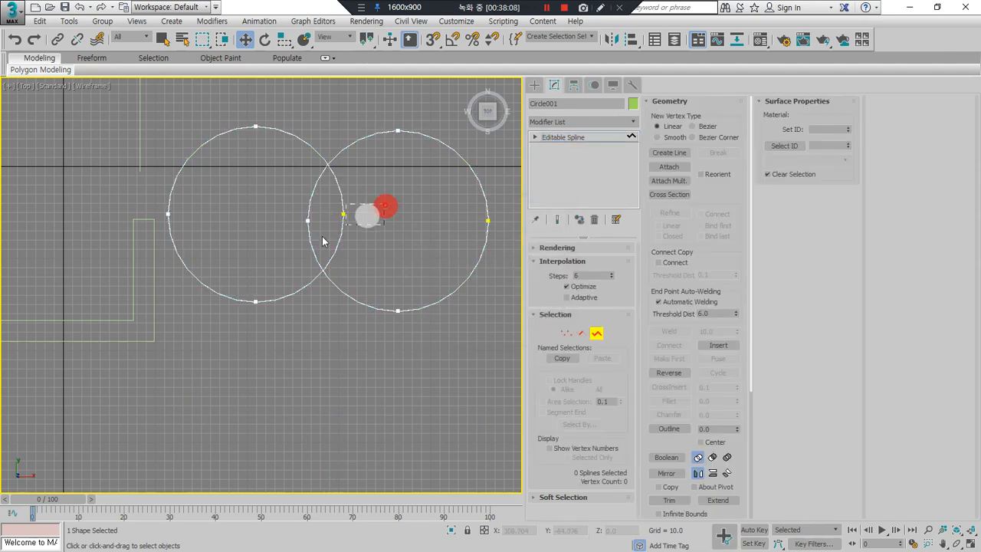
{"action": "left_click_drag", "start_coordinate": [322, 237], "coordinate": [249, 267]}
{"action": "mouse_move", "coordinate": [258, 174]}
{"action": "left_mouse_down", "text": "shift"}
{"action": "mouse_move", "coordinate": [250, 394]}
{"action": "mouse_move", "coordinate": [294, 392]}
{"action": "left_mouse_up", "text": "shift"}
{"action": "middle_click_drag", "start_coordinate": [299, 391], "coordinate": [303, 204]}
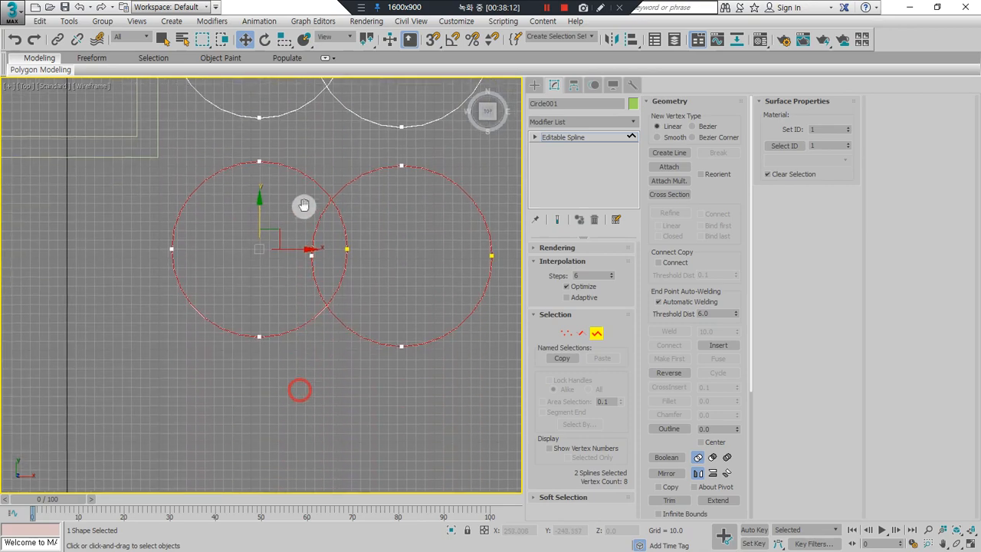
{"action": "left_click_drag", "start_coordinate": [256, 207], "coordinate": [252, 441], "text": "shift"}
{"action": "left_click", "coordinate": [270, 278]}
{"action": "scroll", "coordinate": [262, 228], "scroll_direction": "down", "scroll_amount": 3}
{"action": "scroll", "coordinate": [267, 192], "scroll_direction": "up", "scroll_amount": 4}
{"action": "scroll", "coordinate": [271, 176], "scroll_direction": "down", "scroll_amount": 4}
{"action": "scroll", "coordinate": [256, 180], "scroll_direction": "up", "scroll_amount": 2}
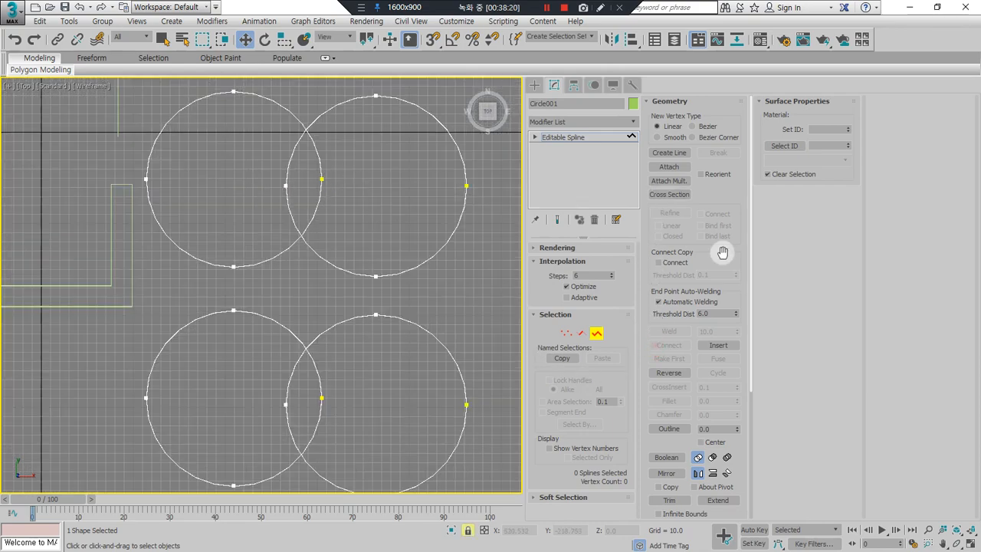
Step: Combine the two overlapping circles of the upper pair into one outline with a Boolean Union, starting from the left circle
{"action": "left_click_drag", "start_coordinate": [722, 252], "coordinate": [724, 154]}
{"action": "scroll", "coordinate": [716, 233], "scroll_direction": "down", "scroll_amount": 2}
{"action": "key", "text": "ctrl+alt+d"}
{"action": "mouse_move", "coordinate": [739, 296]}
{"action": "left_mouse_down"}
{"action": "mouse_move", "coordinate": [650, 303]}
{"action": "mouse_move", "coordinate": [716, 262]}
{"action": "mouse_move", "coordinate": [739, 295]}
{"action": "left_mouse_up"}
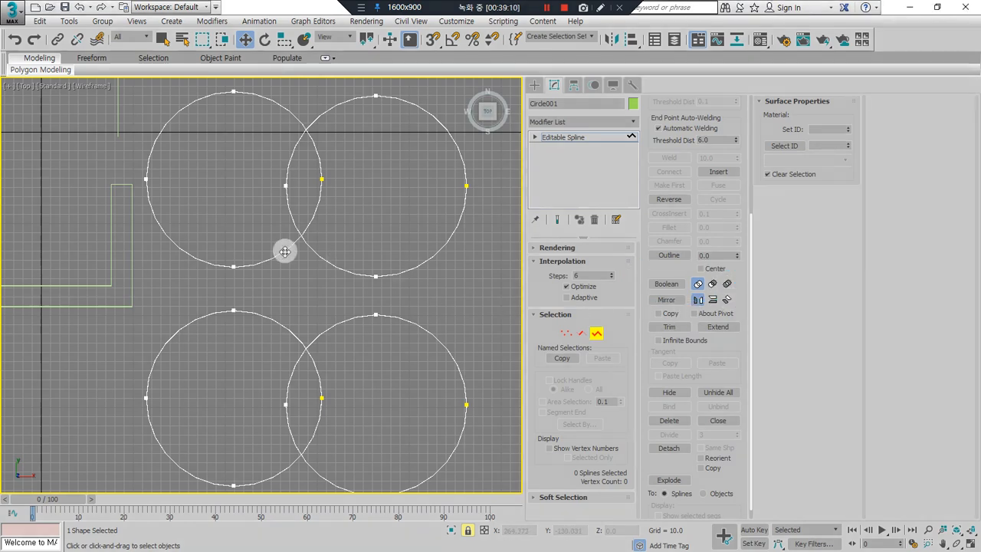
{"action": "left_click", "coordinate": [260, 237]}
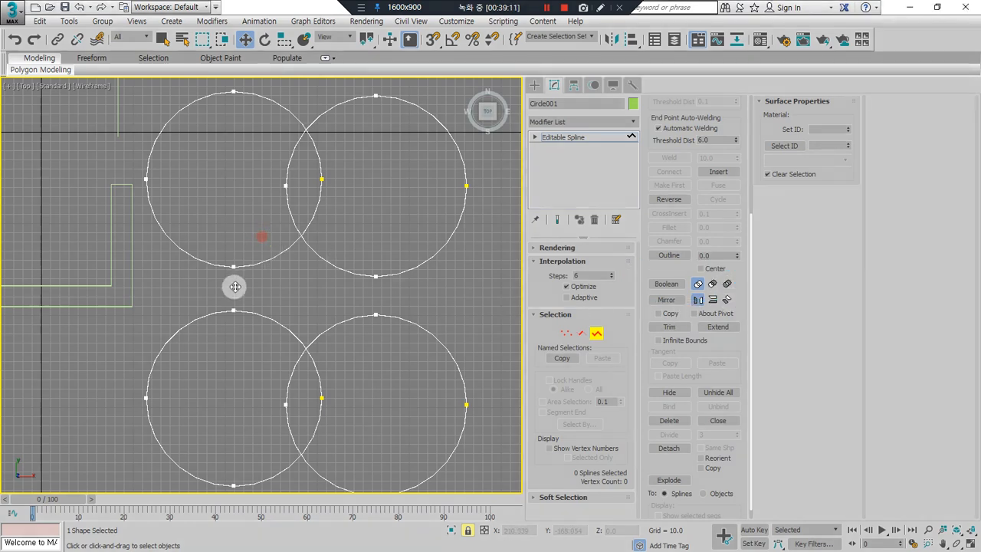
{"action": "left_click", "coordinate": [280, 282]}
{"action": "mouse_move", "coordinate": [248, 284]}
{"action": "left_mouse_down"}
{"action": "mouse_move", "coordinate": [184, 257]}
{"action": "mouse_move", "coordinate": [149, 153]}
{"action": "mouse_move", "coordinate": [328, 219]}
{"action": "mouse_move", "coordinate": [246, 257]}
{"action": "left_mouse_up"}
{"action": "left_click_drag", "start_coordinate": [736, 291], "coordinate": [690, 291]}
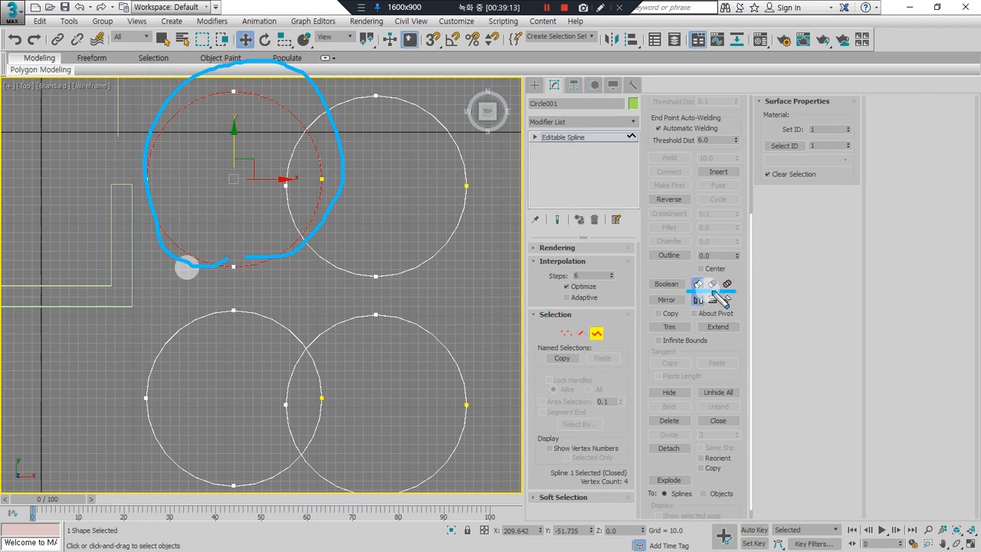
{"action": "left_click", "coordinate": [665, 284]}
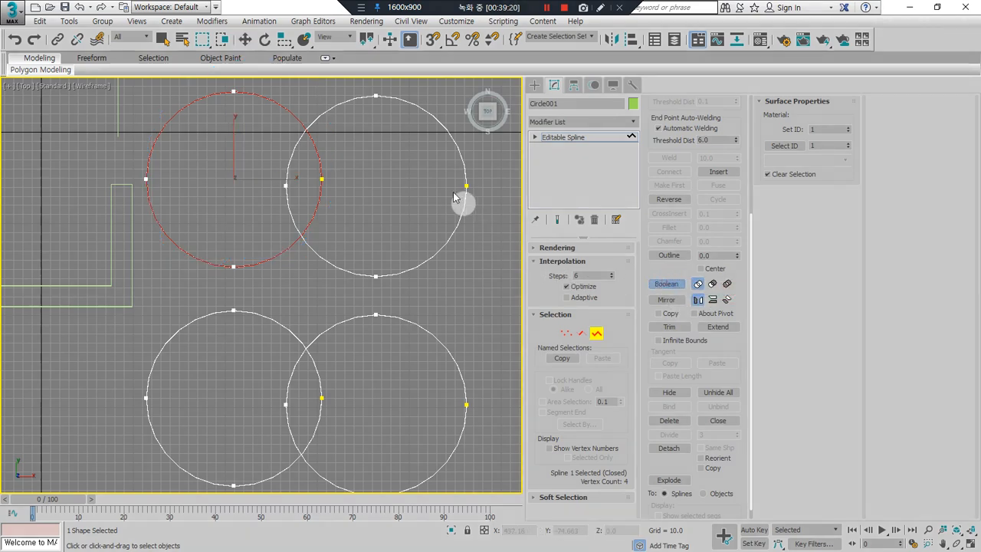
{"action": "left_click", "coordinate": [403, 101]}
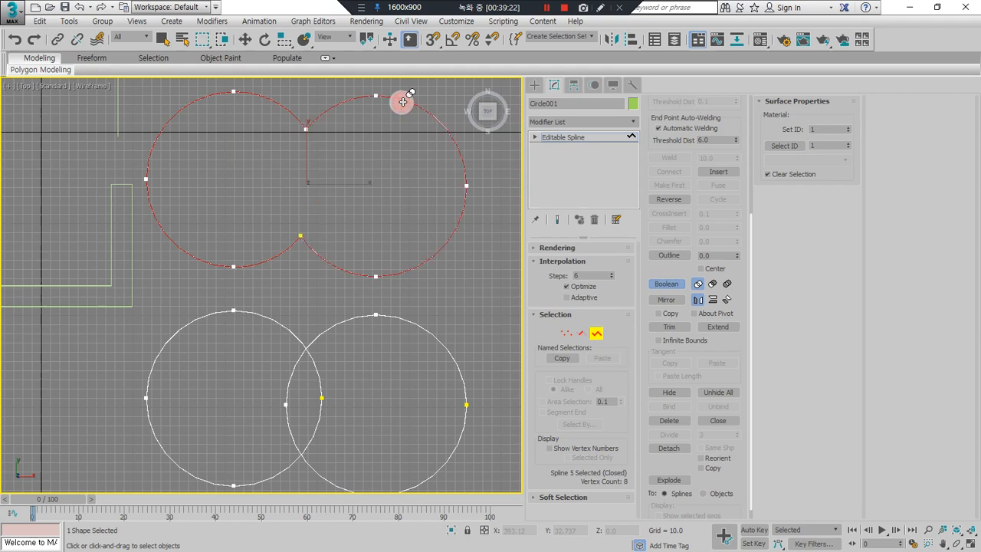
{"action": "mouse_move", "coordinate": [314, 264]}
{"action": "left_mouse_down"}
{"action": "mouse_move", "coordinate": [272, 264]}
{"action": "mouse_move", "coordinate": [383, 219]}
{"action": "mouse_move", "coordinate": [326, 257]}
{"action": "left_mouse_up"}
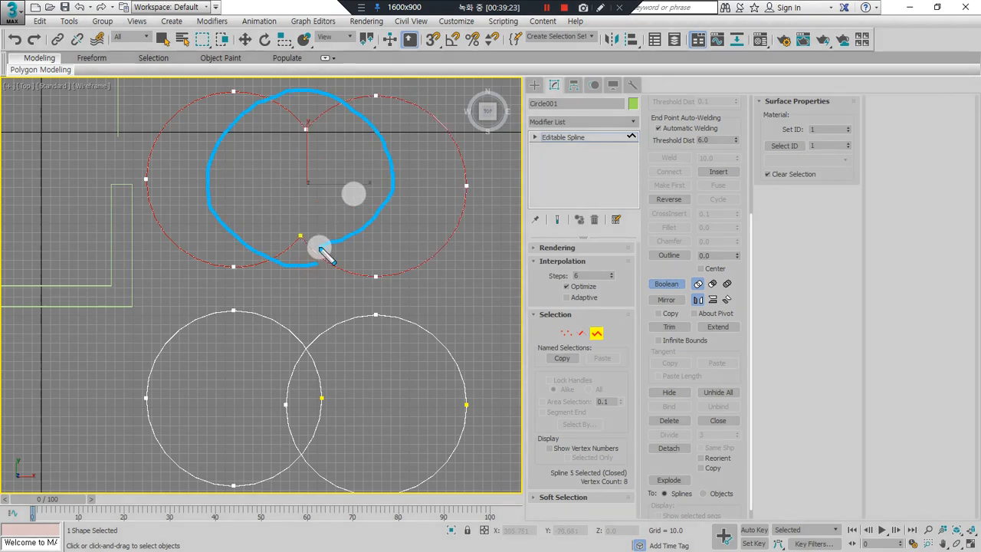
{"action": "key", "text": "Escape"}
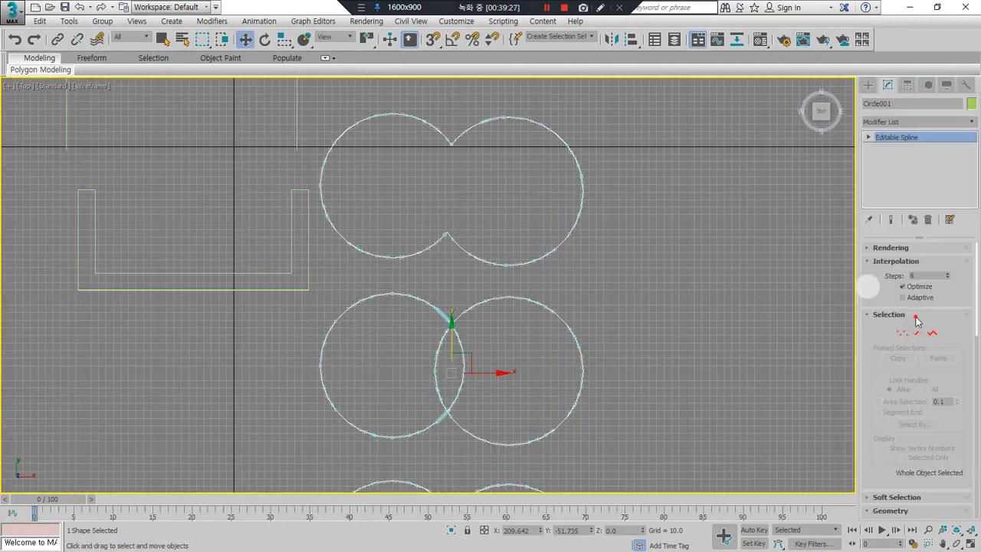
Step: At spline level, try a Boolean Subtraction of the right circle from the left circle in the middle pair, and undo it
{"action": "left_click", "coordinate": [935, 337]}
{"action": "scroll", "coordinate": [888, 364], "scroll_direction": "down", "scroll_amount": 10}
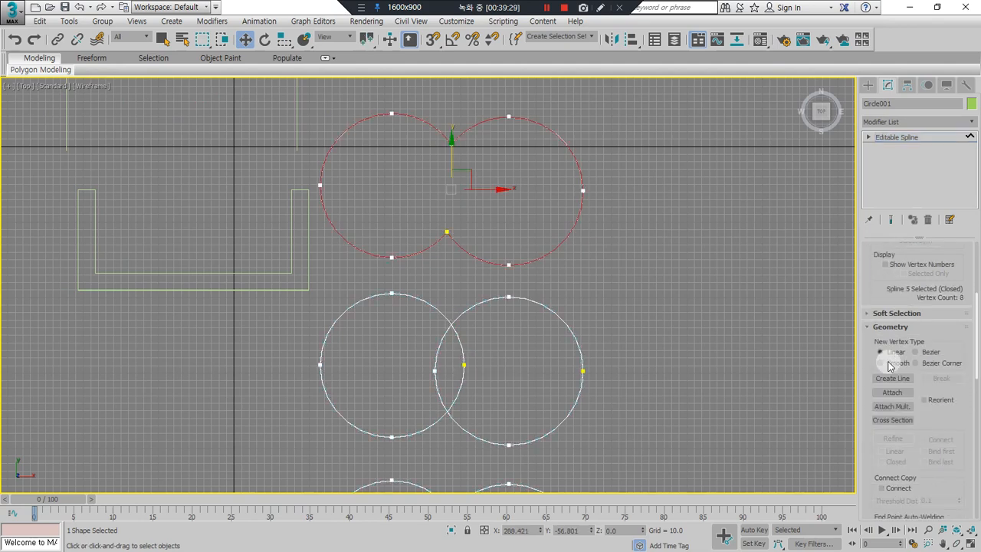
{"action": "left_click", "coordinate": [421, 288]}
{"action": "left_click_drag", "start_coordinate": [428, 280], "coordinate": [393, 321]}
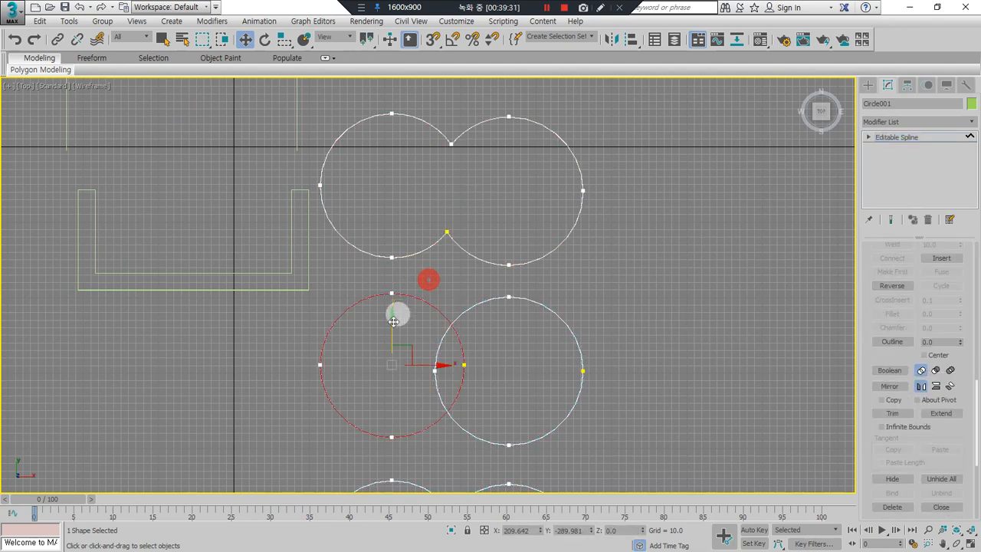
{"action": "left_click", "coordinate": [934, 370]}
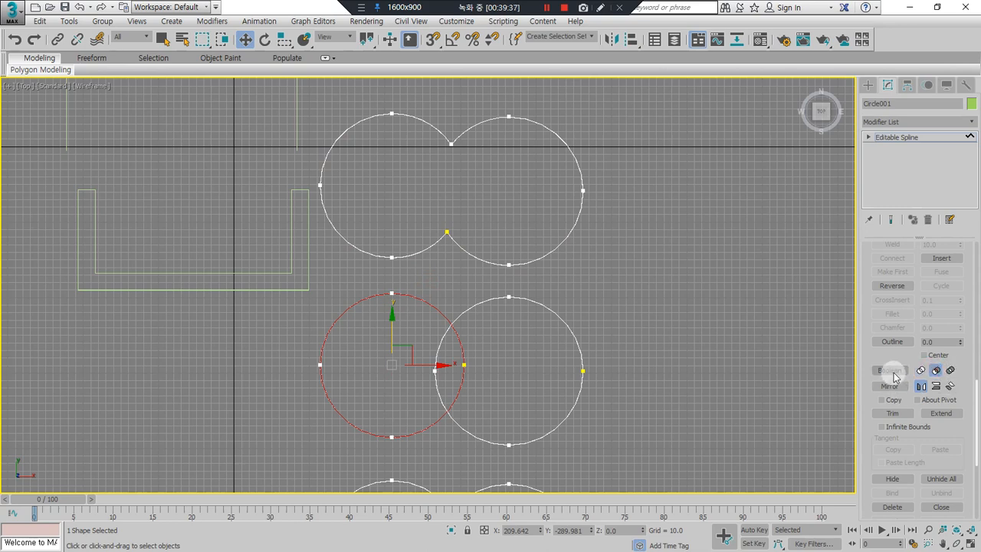
{"action": "left_click", "coordinate": [892, 373]}
{"action": "left_click", "coordinate": [564, 321]}
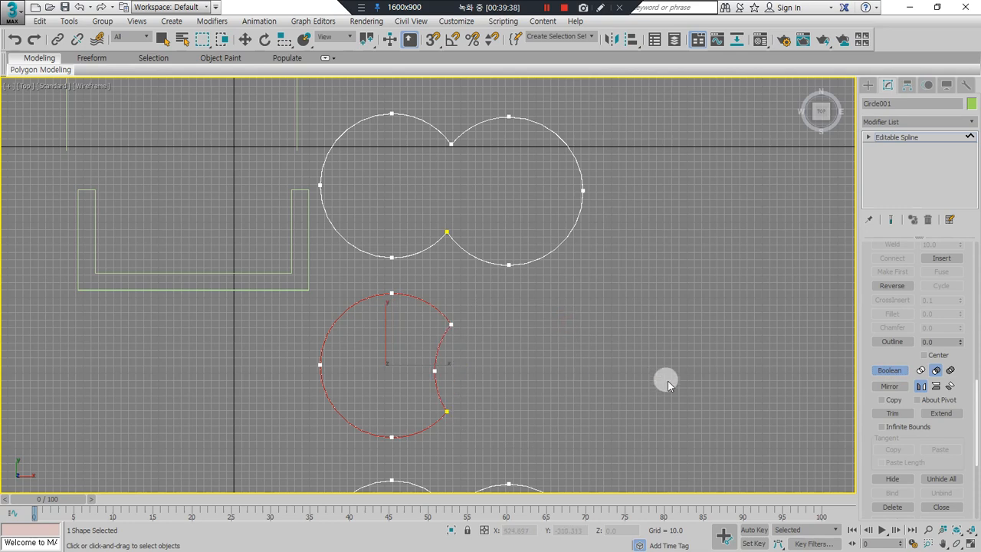
{"action": "middle_click_drag", "start_coordinate": [655, 372], "coordinate": [652, 337]}
{"action": "key", "text": "ctrl+z"}
Step: Try the reverse Boolean Subtraction, cutting the left circle out of the middle pair's right circle, and undo it
{"action": "left_click_drag", "start_coordinate": [595, 256], "coordinate": [529, 361]}
{"action": "left_click", "coordinate": [889, 371]}
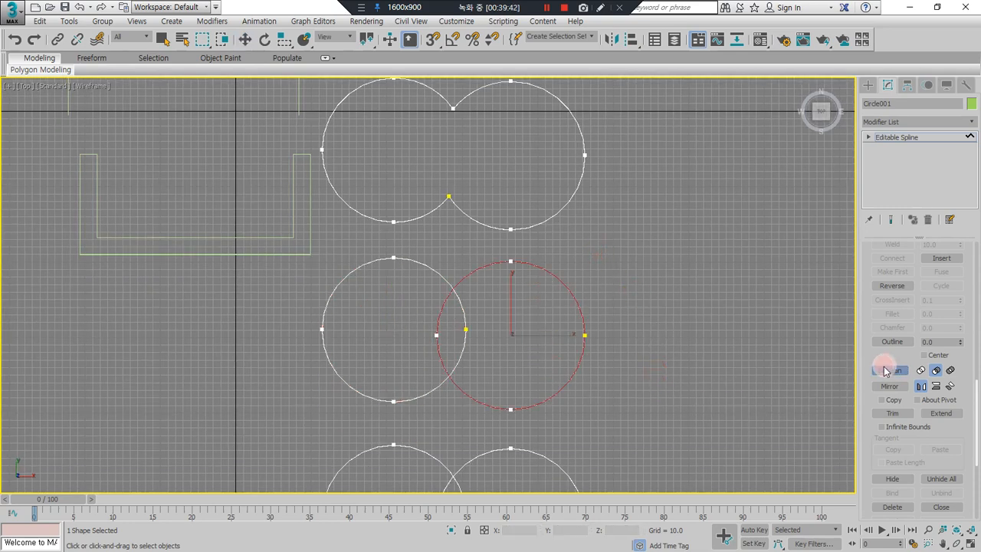
{"action": "left_click", "coordinate": [431, 269]}
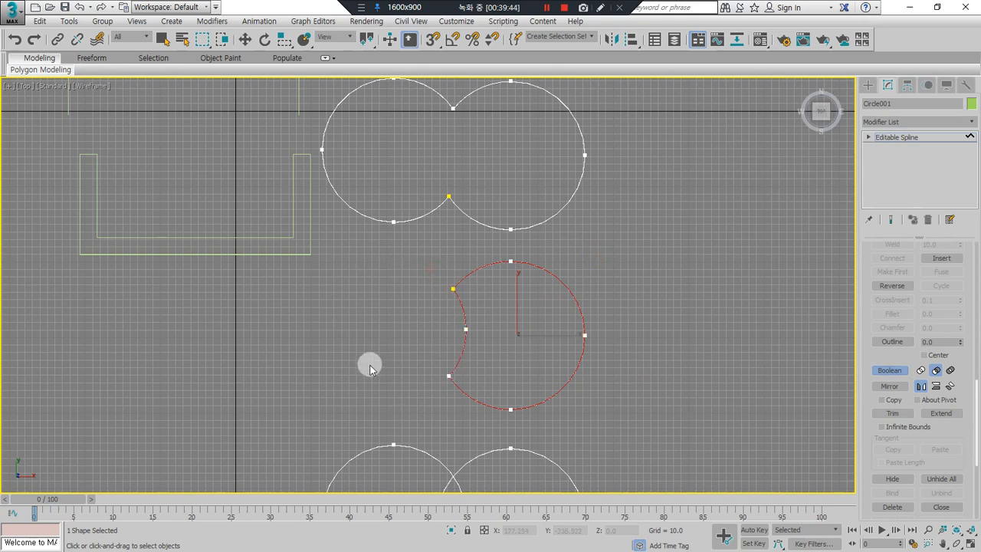
{"action": "key", "text": "ctrl+z"}
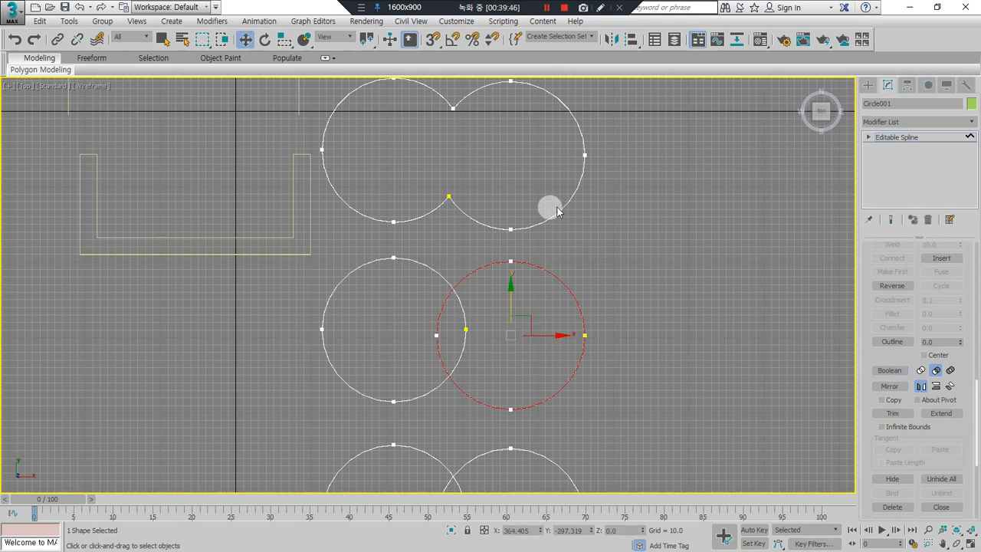
Step: Copy both circles of the middle pair straight to the right within the same shape
{"action": "left_click_drag", "start_coordinate": [510, 360], "coordinate": [663, 344]}
{"action": "left_click_drag", "start_coordinate": [503, 361], "coordinate": [674, 344]}
{"action": "middle_click_drag", "start_coordinate": [670, 320], "coordinate": [492, 287]}
{"action": "left_click_drag", "start_coordinate": [589, 187], "coordinate": [534, 311]}
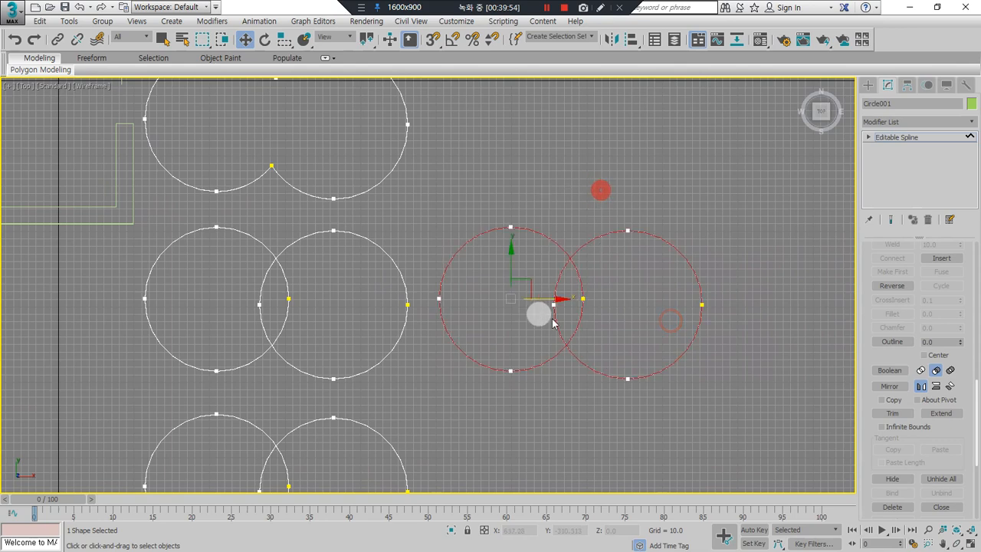
{"action": "left_click", "coordinate": [810, 329]}
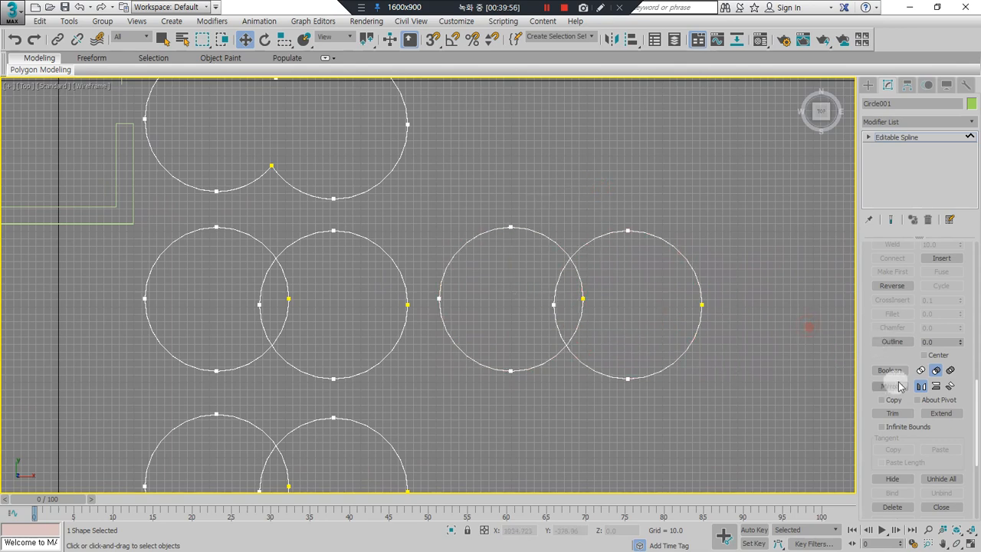
Step: Try a Boolean Union on the copied pair of circles, and undo it
{"action": "left_click", "coordinate": [896, 371]}
{"action": "left_click_drag", "start_coordinate": [540, 215], "coordinate": [527, 237]}
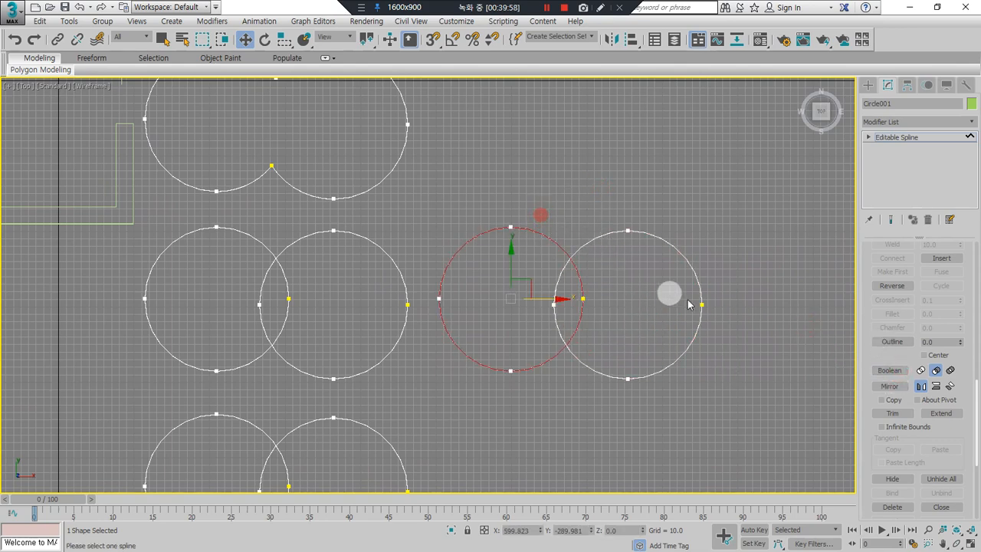
{"action": "left_click_drag", "start_coordinate": [674, 193], "coordinate": [650, 258]}
{"action": "left_click", "coordinate": [920, 371]}
{"action": "left_click", "coordinate": [561, 247]}
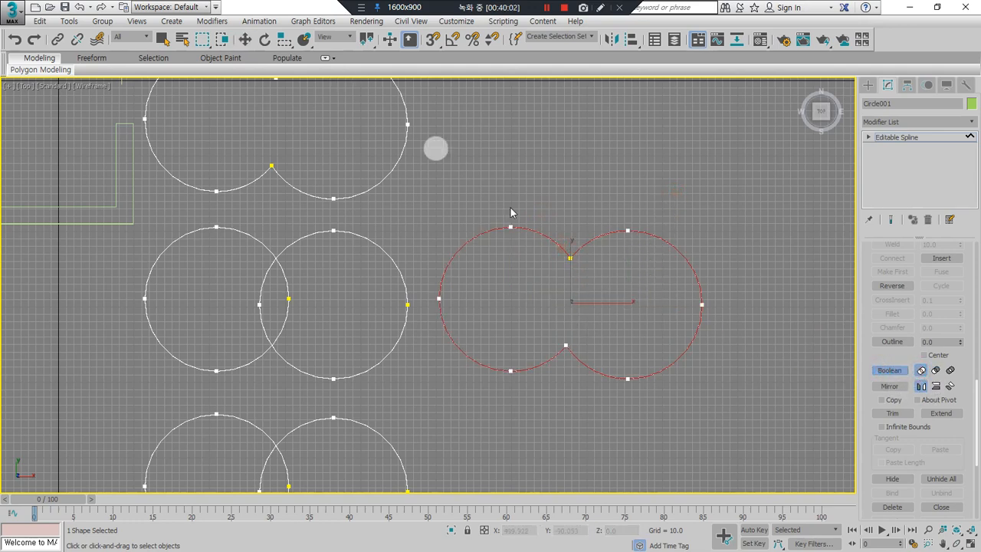
{"action": "key", "text": "ctrl+z"}
Step: Subtract the right circle from the left circle of the original middle pair with Boolean Subtraction
{"action": "left_click", "coordinate": [253, 229]}
{"action": "left_click", "coordinate": [936, 370]}
{"action": "left_click", "coordinate": [889, 370]}
{"action": "left_click", "coordinate": [376, 245]}
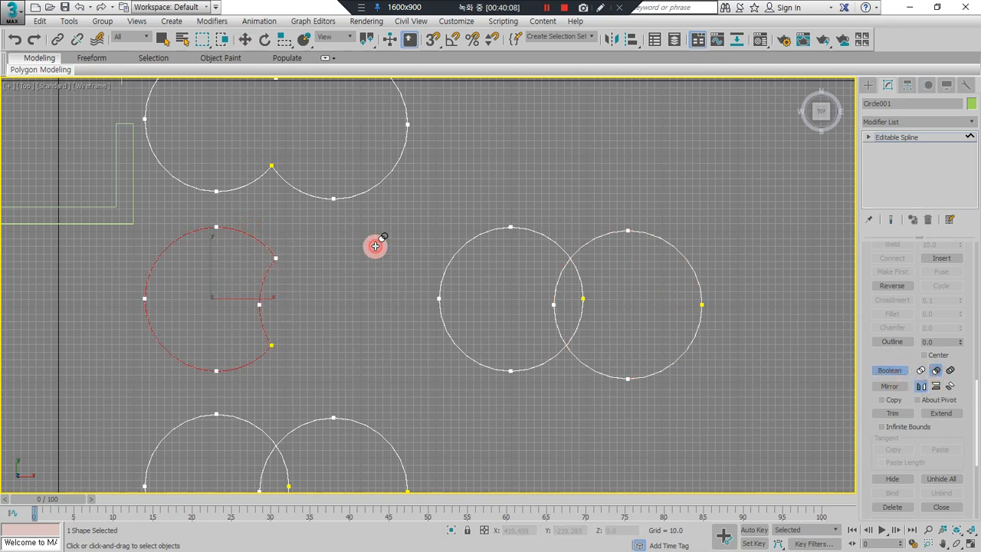
Step: Subtract the left circle from the right circle of the copied pair with Boolean Subtraction
{"action": "left_click", "coordinate": [701, 217]}
{"action": "left_click_drag", "start_coordinate": [723, 226], "coordinate": [678, 300]}
{"action": "left_click", "coordinate": [895, 373]}
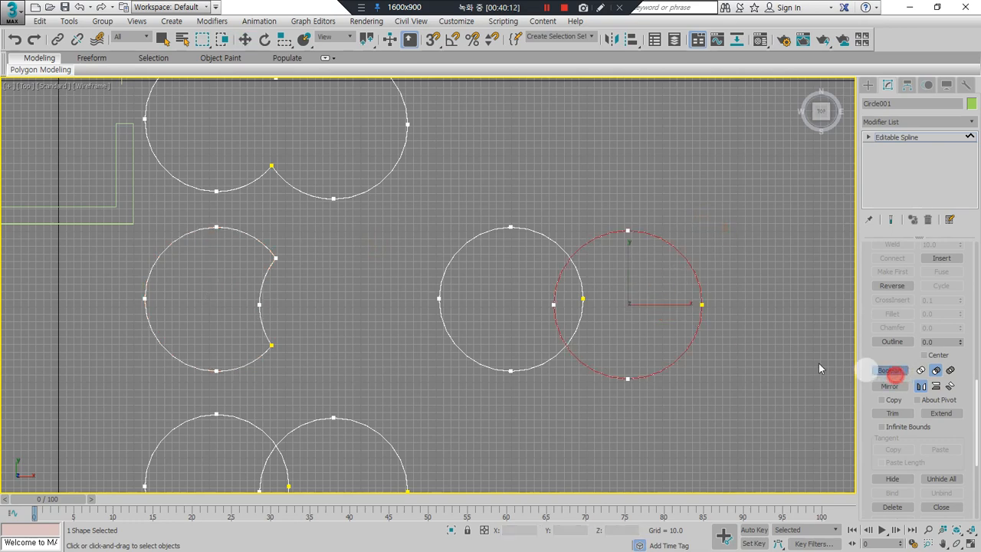
{"action": "left_click", "coordinate": [525, 226]}
{"action": "mouse_move", "coordinate": [323, 288]}
{"action": "left_mouse_down"}
{"action": "mouse_move", "coordinate": [300, 305]}
{"action": "mouse_move", "coordinate": [499, 304]}
{"action": "mouse_move", "coordinate": [547, 327]}
{"action": "mouse_move", "coordinate": [519, 357]}
{"action": "left_mouse_up"}
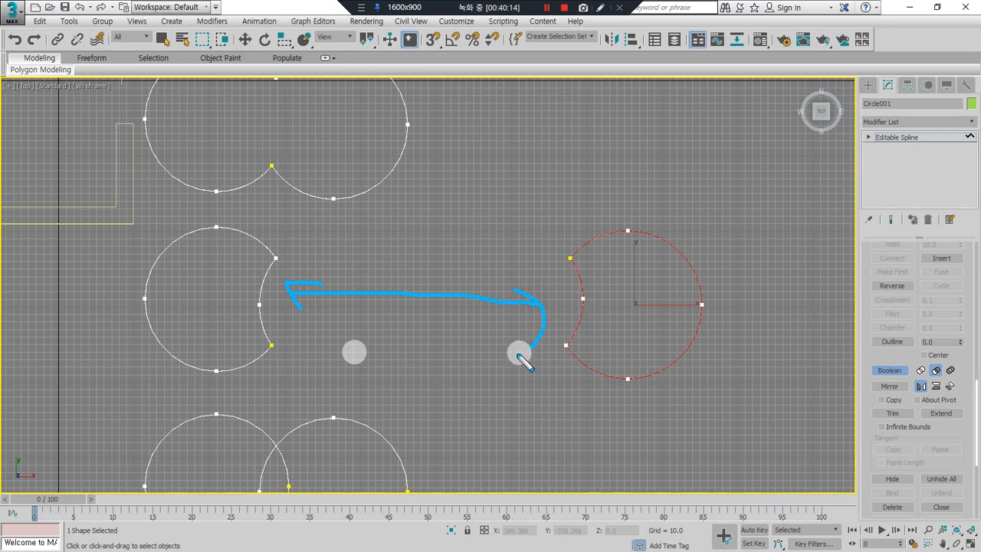
{"action": "key", "text": "w"}
{"action": "left_click", "coordinate": [477, 329]}
Step: Try a Boolean Intersection of the two overlapping circles in the lowest pair, and undo it
{"action": "middle_click_drag", "start_coordinate": [467, 344], "coordinate": [497, 270]}
{"action": "middle_click_drag", "start_coordinate": [398, 324], "coordinate": [435, 230]}
{"action": "left_click", "coordinate": [314, 259]}
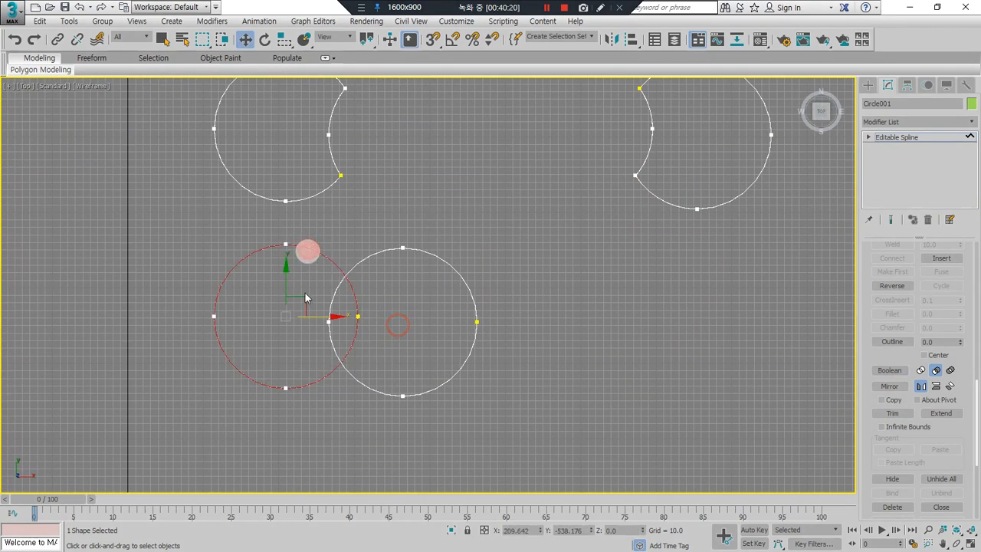
{"action": "left_click", "coordinate": [950, 371]}
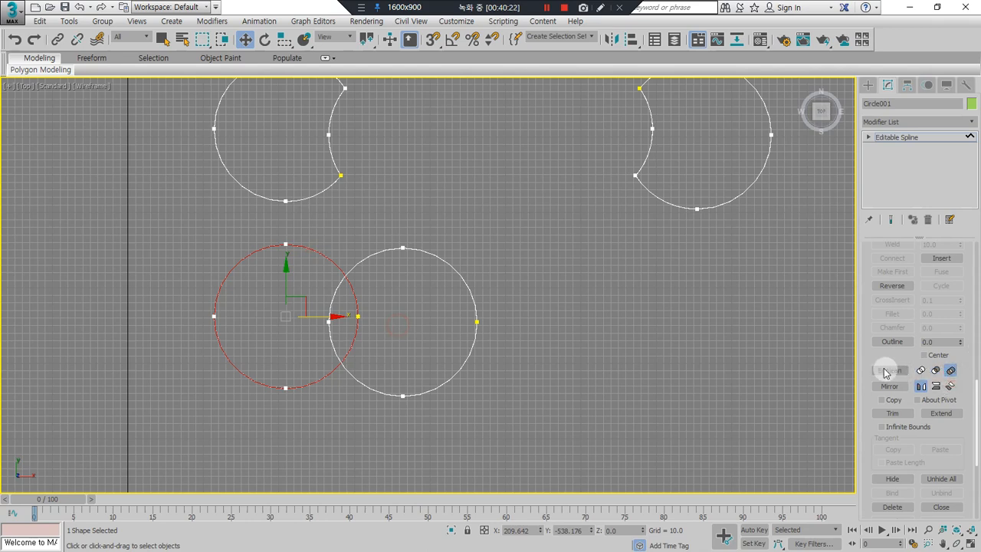
{"action": "left_click", "coordinate": [462, 276]}
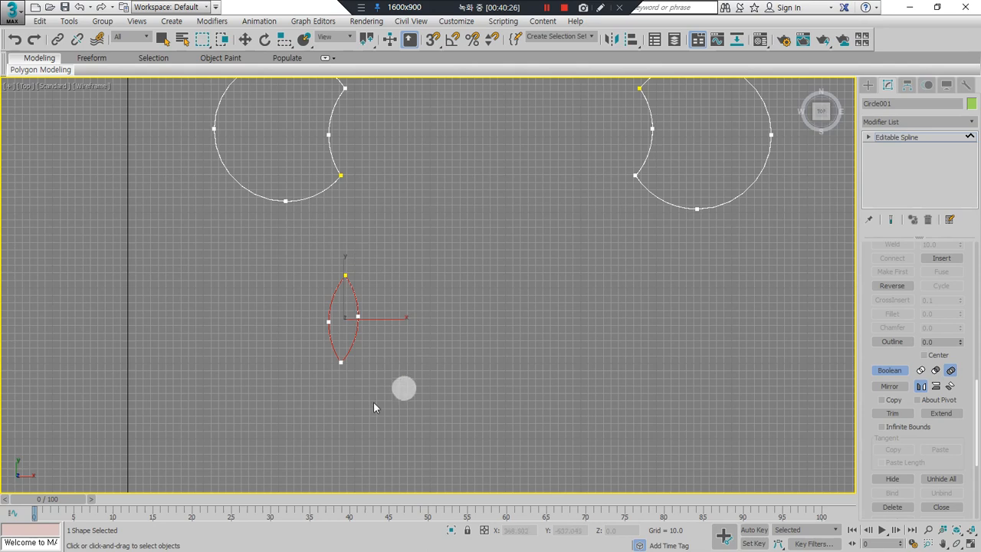
{"action": "key", "text": "ctrl+z"}
Step: Reduce the lowest pair of circles to their shared lens shape with a Boolean Intersection, starting from the left circle
{"action": "mouse_move", "coordinate": [212, 271]}
{"action": "left_mouse_down"}
{"action": "mouse_move", "coordinate": [372, 328]}
{"action": "mouse_move", "coordinate": [242, 234]}
{"action": "mouse_move", "coordinate": [229, 242]}
{"action": "left_mouse_up"}
{"action": "mouse_move", "coordinate": [443, 264]}
{"action": "left_mouse_down"}
{"action": "mouse_move", "coordinate": [410, 259]}
{"action": "mouse_move", "coordinate": [456, 392]}
{"action": "mouse_move", "coordinate": [359, 328]}
{"action": "left_mouse_up"}
{"action": "mouse_move", "coordinate": [355, 387]}
{"action": "left_mouse_down"}
{"action": "mouse_move", "coordinate": [398, 339]}
{"action": "mouse_move", "coordinate": [367, 380]}
{"action": "left_mouse_up"}
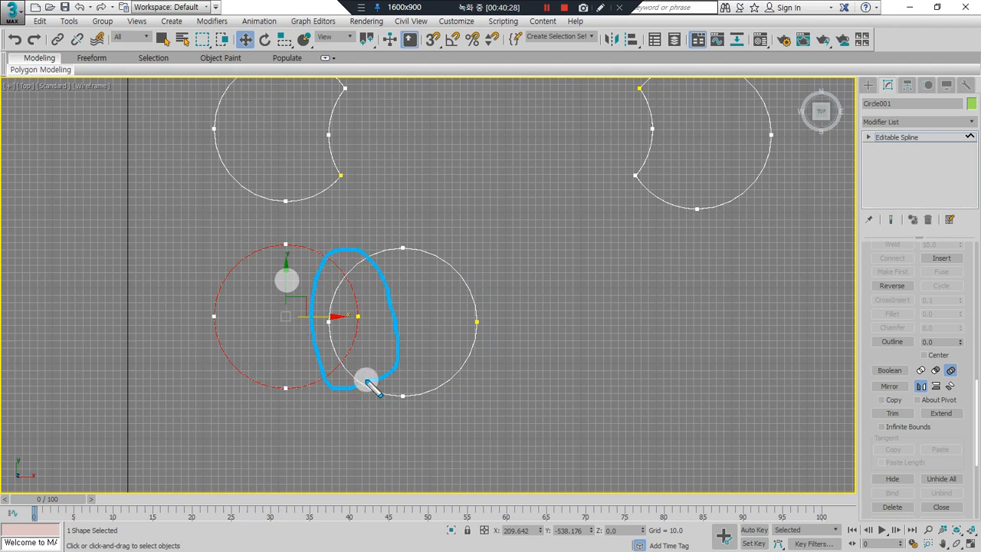
{"action": "left_click", "coordinate": [889, 370]}
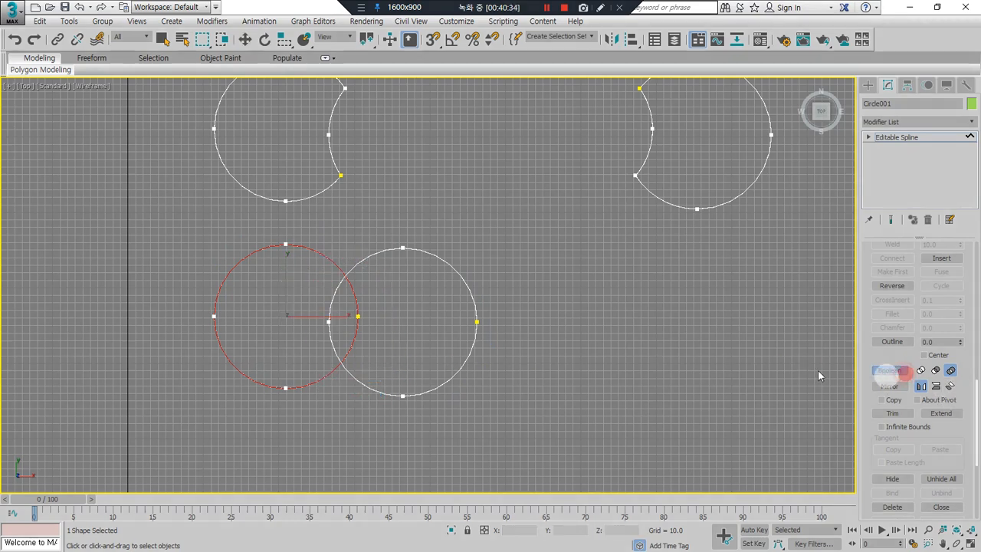
{"action": "left_click", "coordinate": [453, 267]}
{"action": "right_click", "coordinate": [510, 284]}
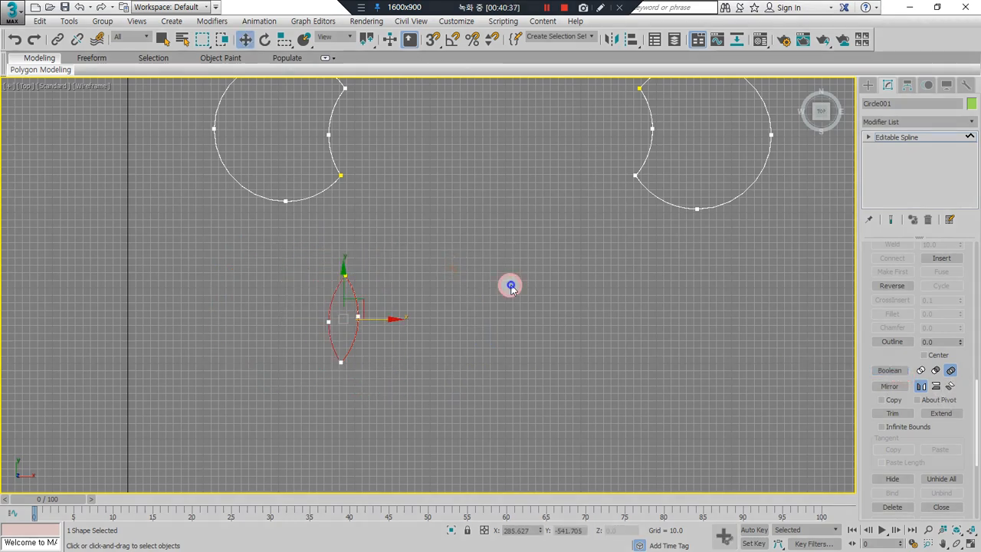
Step: Mirror the crescent spline of the copied pair horizontally, without making a copy
{"action": "middle_click_drag", "start_coordinate": [492, 208], "coordinate": [430, 345]}
{"action": "scroll", "coordinate": [428, 301], "scroll_direction": "down", "scroll_amount": 2}
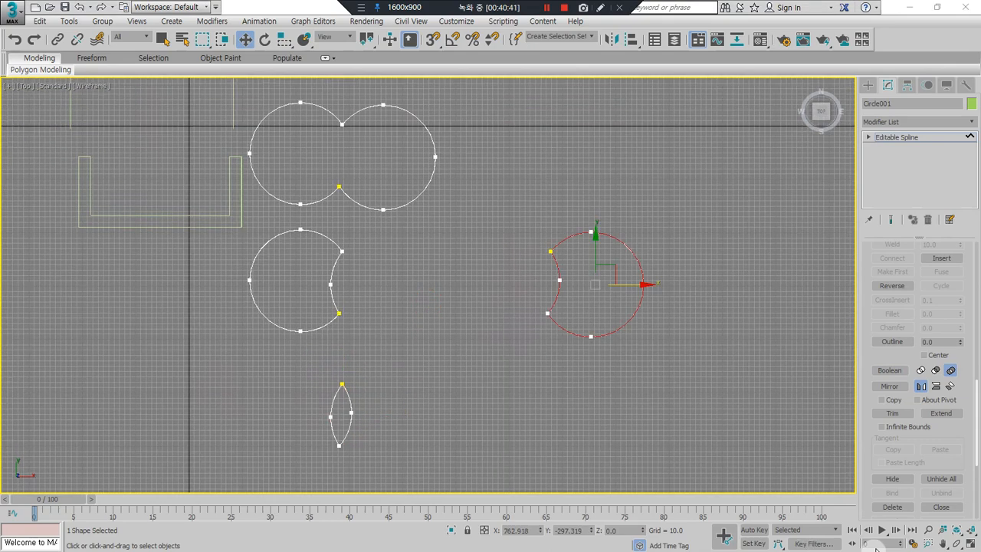
{"action": "scroll", "coordinate": [871, 350], "scroll_direction": "down", "scroll_amount": 2}
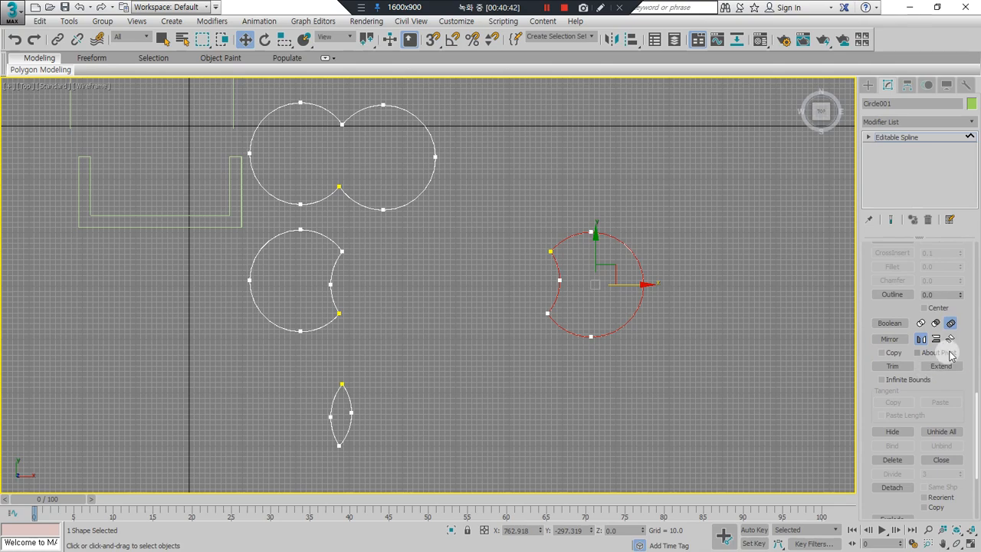
{"action": "mouse_move", "coordinate": [955, 354]}
{"action": "left_mouse_down"}
{"action": "mouse_move", "coordinate": [882, 351]}
{"action": "mouse_move", "coordinate": [968, 357]}
{"action": "mouse_move", "coordinate": [873, 355]}
{"action": "mouse_move", "coordinate": [941, 351]}
{"action": "mouse_move", "coordinate": [880, 353]}
{"action": "left_mouse_up"}
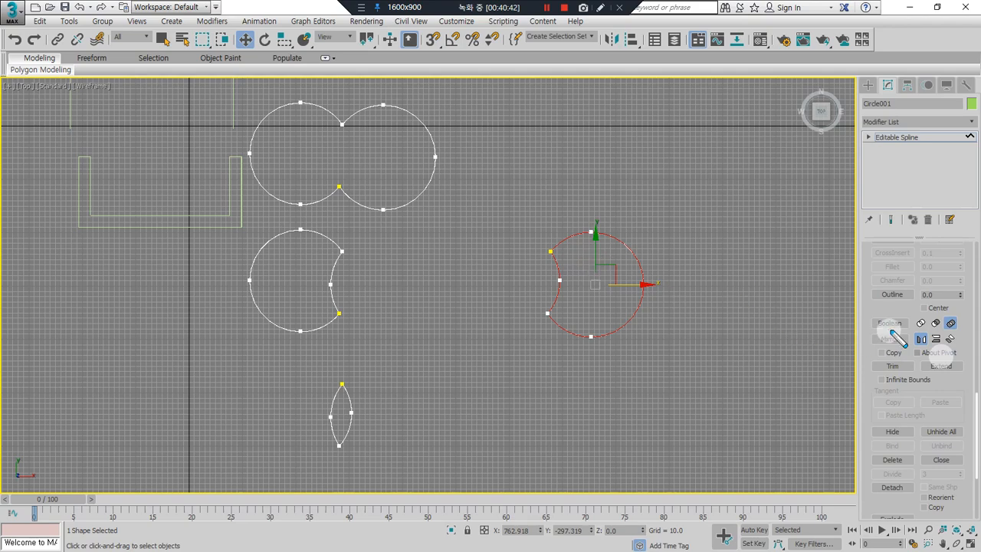
{"action": "mouse_move", "coordinate": [925, 349]}
{"action": "left_mouse_down"}
{"action": "mouse_move", "coordinate": [912, 354]}
{"action": "mouse_move", "coordinate": [927, 320]}
{"action": "mouse_move", "coordinate": [964, 334]}
{"action": "mouse_move", "coordinate": [933, 356]}
{"action": "left_mouse_up"}
{"action": "mouse_move", "coordinate": [550, 132]}
{"action": "left_mouse_down"}
{"action": "mouse_move", "coordinate": [544, 158]}
{"action": "mouse_move", "coordinate": [624, 148]}
{"action": "mouse_move", "coordinate": [615, 162]}
{"action": "left_mouse_up"}
{"action": "left_click_drag", "start_coordinate": [673, 139], "coordinate": [672, 207]}
{"action": "left_click_drag", "start_coordinate": [657, 163], "coordinate": [687, 159]}
{"action": "left_click_drag", "start_coordinate": [662, 206], "coordinate": [696, 212]}
{"action": "mouse_move", "coordinate": [783, 268]}
{"action": "left_mouse_down"}
{"action": "mouse_move", "coordinate": [698, 331]}
{"action": "mouse_move", "coordinate": [729, 322]}
{"action": "left_mouse_up"}
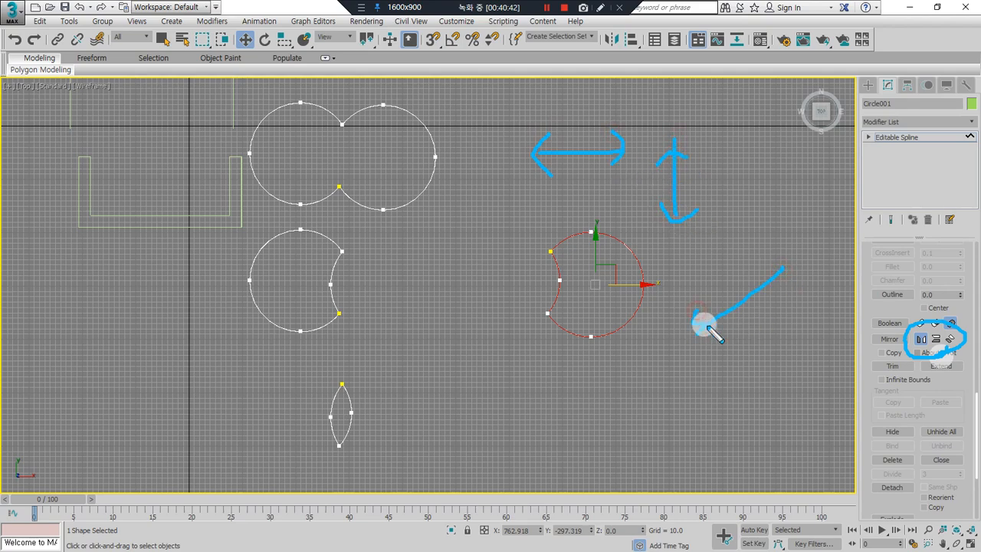
{"action": "left_click_drag", "start_coordinate": [777, 278], "coordinate": [779, 306]}
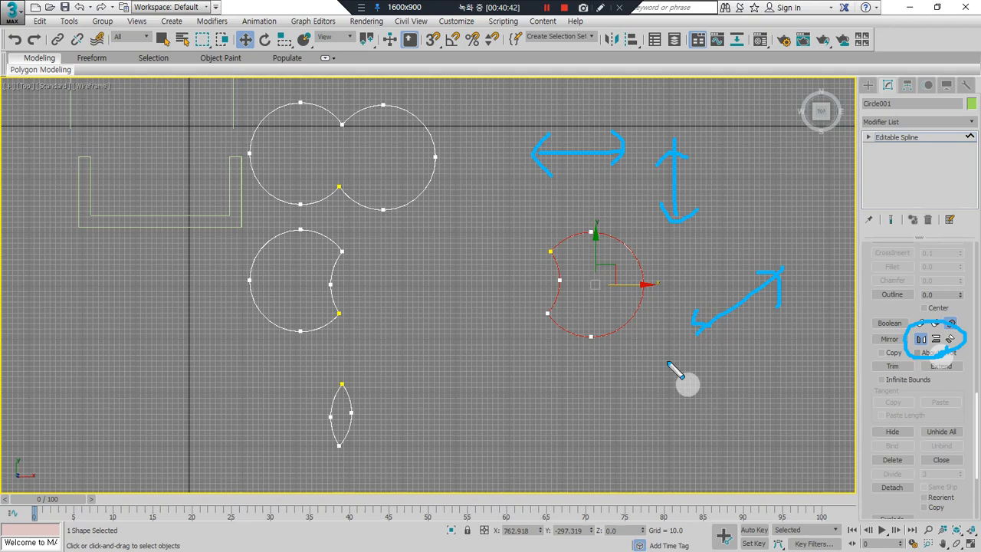
{"action": "mouse_move", "coordinate": [598, 375]}
{"action": "left_mouse_down"}
{"action": "mouse_move", "coordinate": [537, 353]}
{"action": "mouse_move", "coordinate": [699, 277]}
{"action": "mouse_move", "coordinate": [640, 369]}
{"action": "left_mouse_up"}
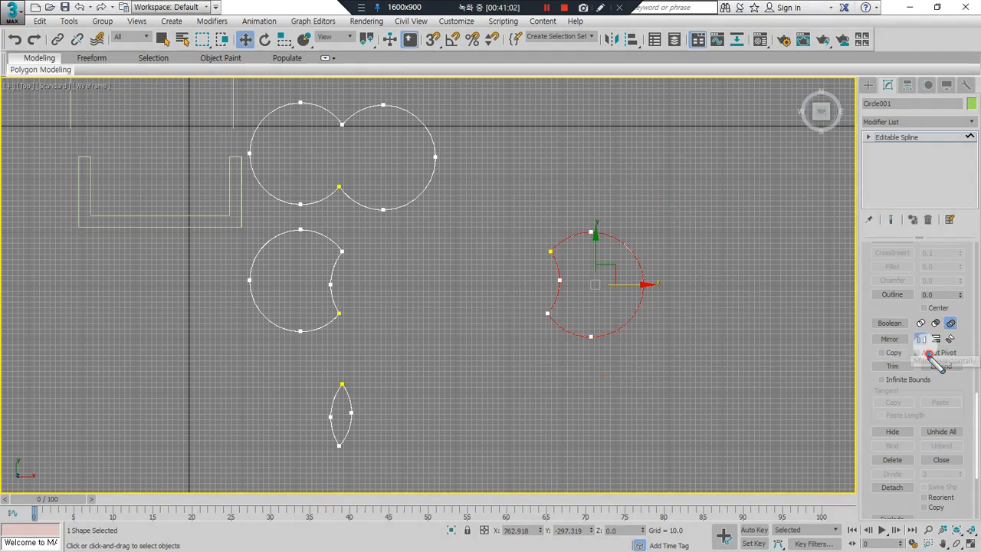
{"action": "mouse_move", "coordinate": [930, 350]}
{"action": "left_mouse_down"}
{"action": "mouse_move", "coordinate": [920, 328]}
{"action": "mouse_move", "coordinate": [933, 368]}
{"action": "left_mouse_up"}
{"action": "left_click", "coordinate": [889, 339]}
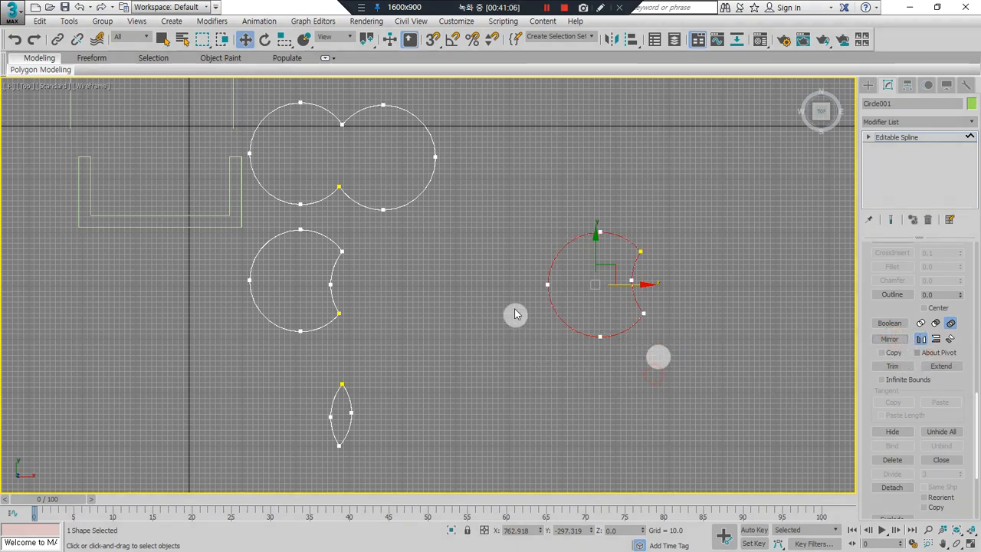
{"action": "mouse_move", "coordinate": [606, 383]}
{"action": "left_mouse_down"}
{"action": "mouse_move", "coordinate": [452, 287]}
{"action": "mouse_move", "coordinate": [609, 356]}
{"action": "left_mouse_up"}
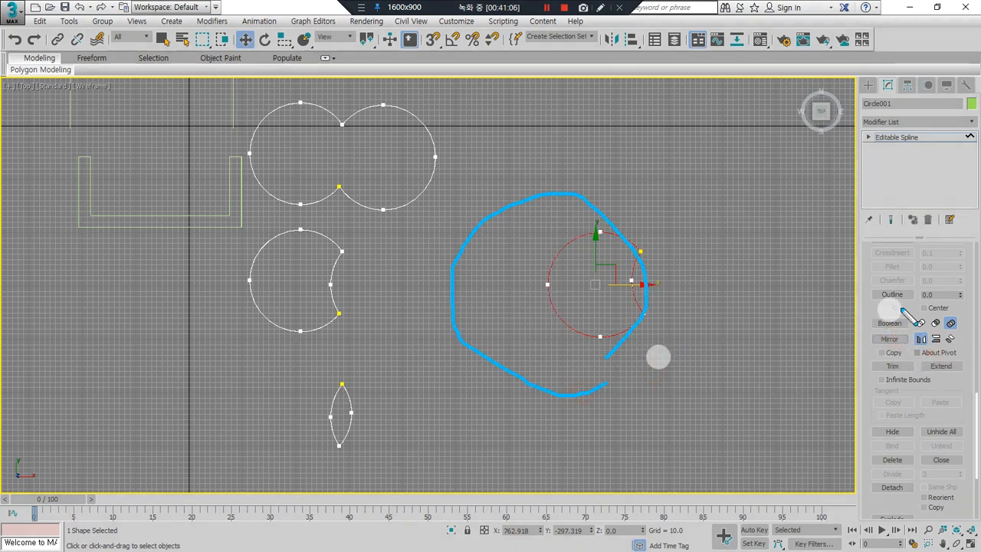
Step: Mirror the crescent spline horizontally several times, then switch Mirror to both directions and flip it repeatedly
{"action": "key", "text": "Escape"}
{"action": "left_click", "coordinate": [888, 336]}
{"action": "left_click_drag", "start_coordinate": [668, 213], "coordinate": [481, 368]}
{"action": "left_click", "coordinate": [895, 339]}
{"action": "left_click", "coordinate": [894, 340]}
{"action": "left_click", "coordinate": [895, 341]}
{"action": "left_click", "coordinate": [950, 338]}
{"action": "left_click", "coordinate": [892, 343]}
{"action": "left_click", "coordinate": [892, 344]}
{"action": "left_click", "coordinate": [891, 345]}
{"action": "left_click", "coordinate": [891, 345]}
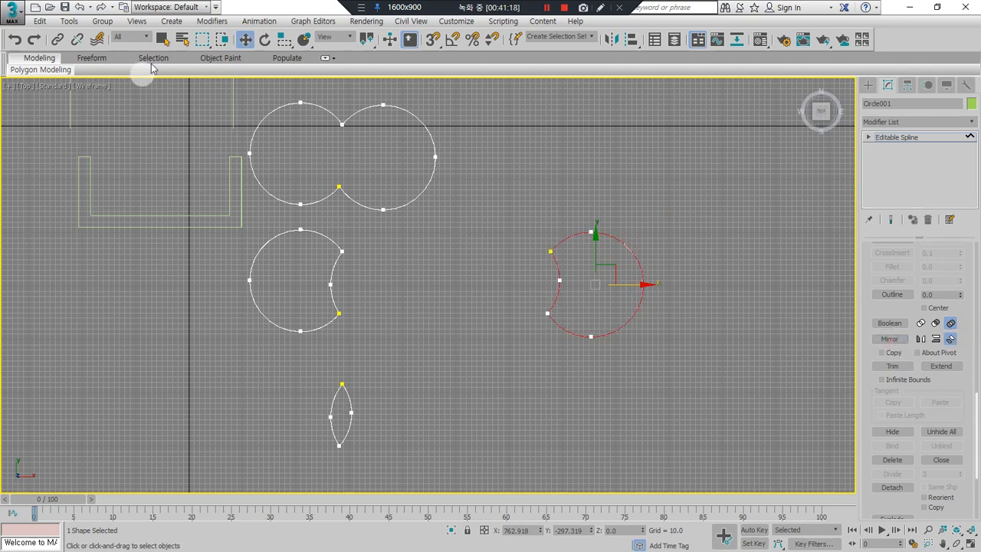
Step: Rotate the crescent spline so its notch points diagonally, and mirror it in both directions
{"action": "left_click", "coordinate": [260, 42]}
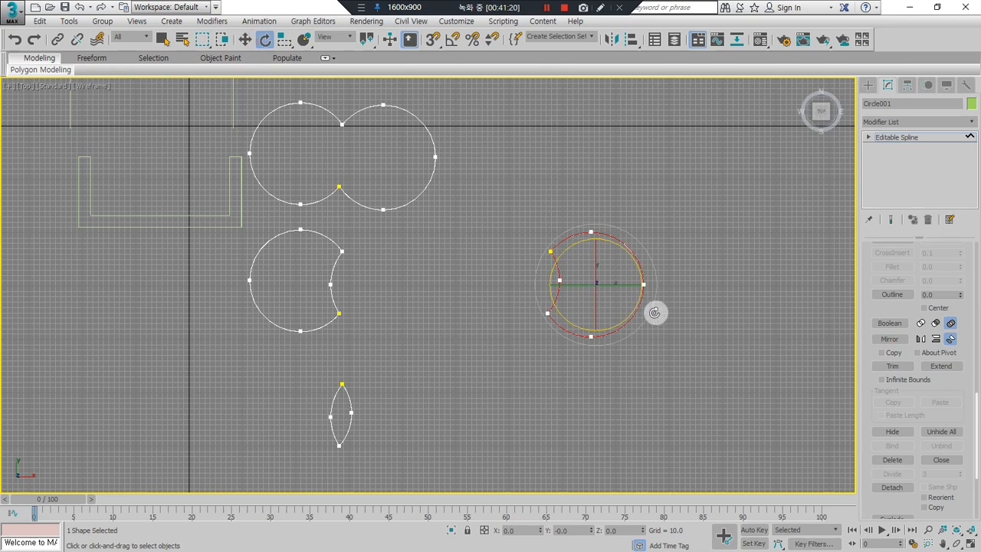
{"action": "left_click_drag", "start_coordinate": [652, 310], "coordinate": [659, 263]}
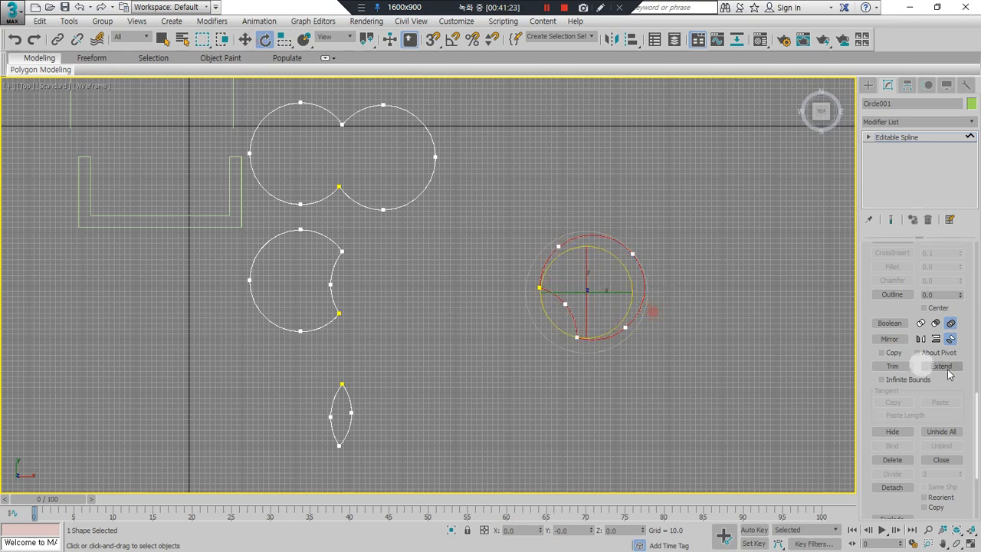
{"action": "left_click", "coordinate": [903, 344]}
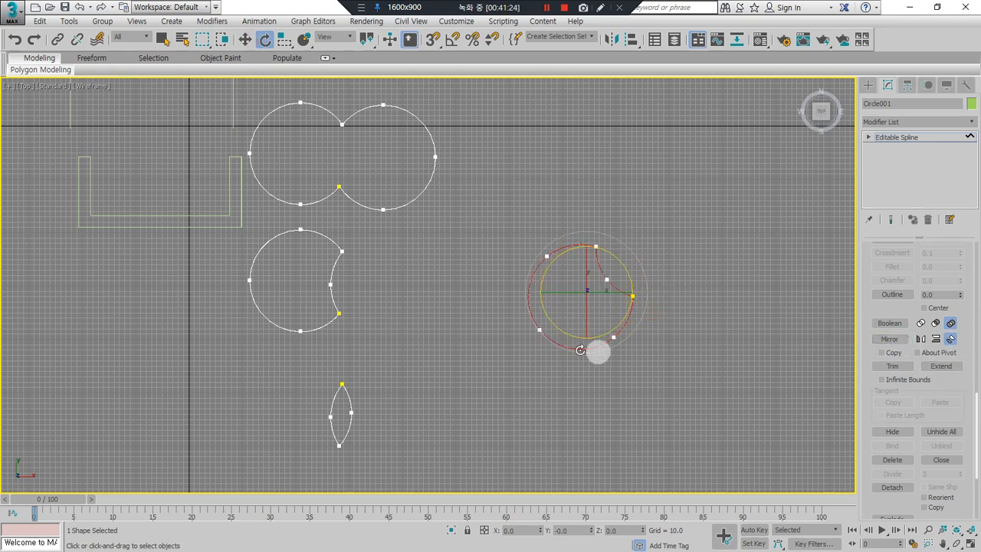
{"action": "mouse_move", "coordinate": [648, 308]}
{"action": "left_mouse_down"}
{"action": "mouse_move", "coordinate": [625, 232]}
{"action": "mouse_move", "coordinate": [645, 309]}
{"action": "left_mouse_up"}
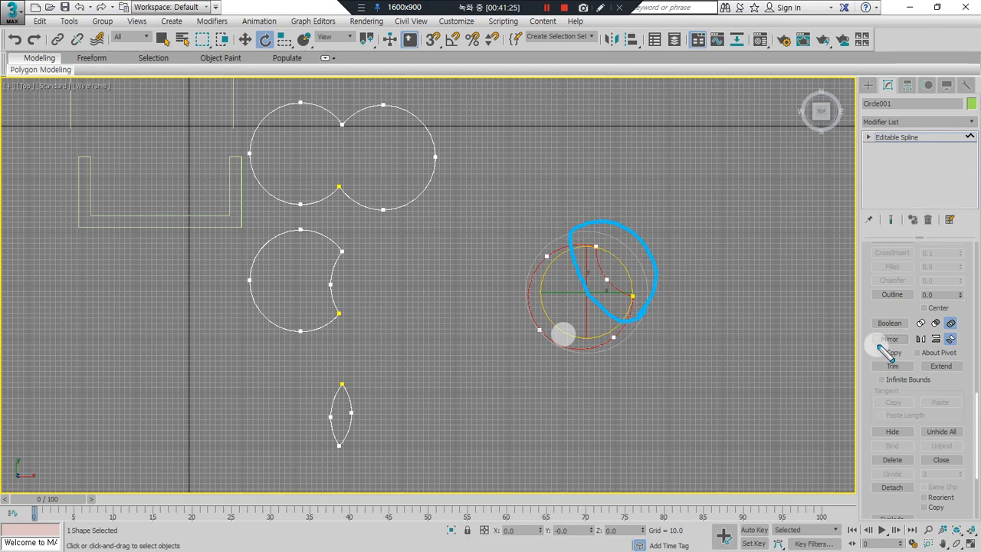
{"action": "key", "text": "Escape"}
{"action": "left_click", "coordinate": [883, 344]}
{"action": "left_click", "coordinate": [885, 343]}
{"action": "left_click", "coordinate": [887, 341]}
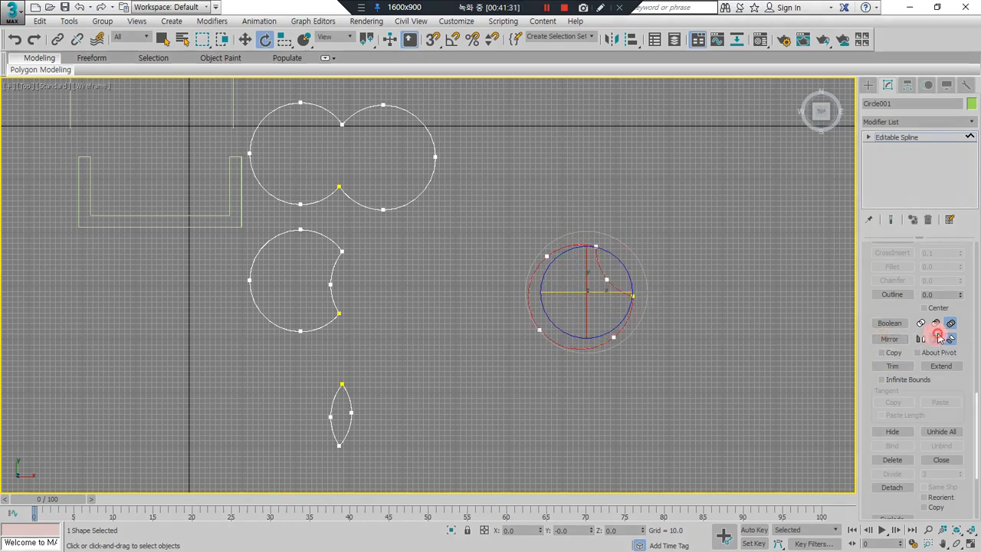
Step: Flip the crescent spline vertically back and forth with Mirror, and clear the spline selection
{"action": "left_click", "coordinate": [885, 339]}
{"action": "left_click", "coordinate": [885, 338]}
{"action": "left_click", "coordinate": [885, 337]}
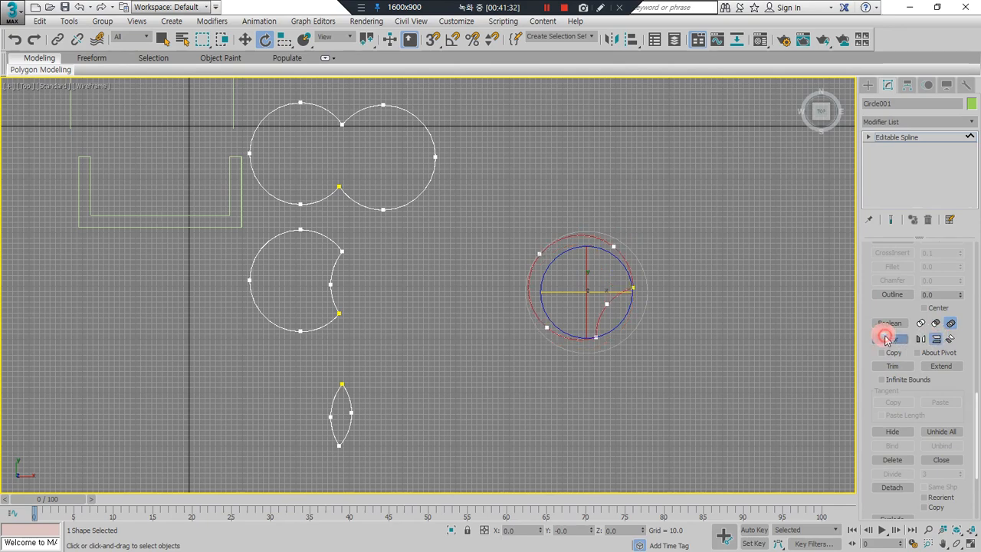
{"action": "left_click", "coordinate": [879, 343]}
{"action": "left_click", "coordinate": [593, 399]}
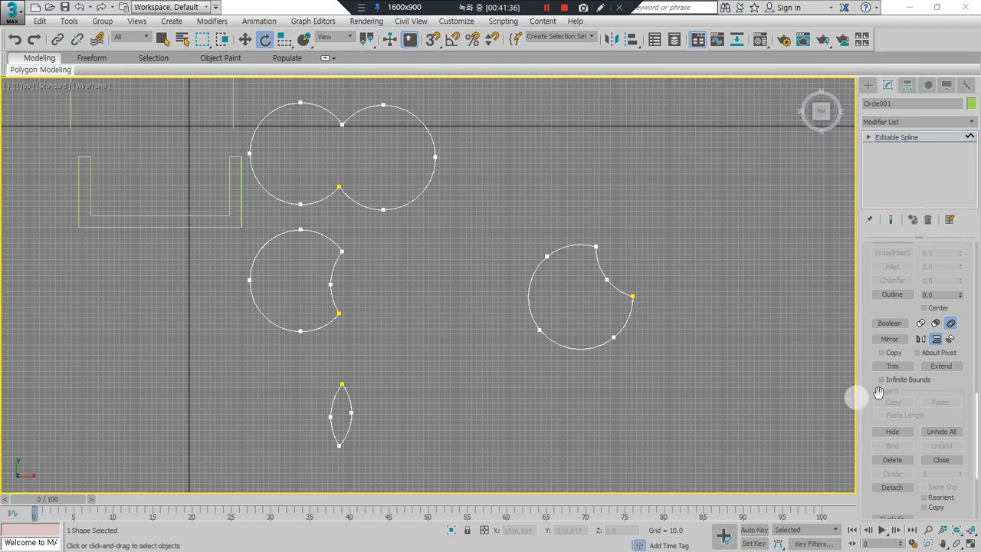
Step: Create a horizontally mirrored copy of the crescent spline by using Mirror with the Copy option enabled
{"action": "mouse_move", "coordinate": [904, 371]}
{"action": "left_mouse_down"}
{"action": "mouse_move", "coordinate": [870, 351]}
{"action": "mouse_move", "coordinate": [909, 337]}
{"action": "mouse_move", "coordinate": [882, 354]}
{"action": "mouse_move", "coordinate": [889, 367]}
{"action": "left_mouse_up"}
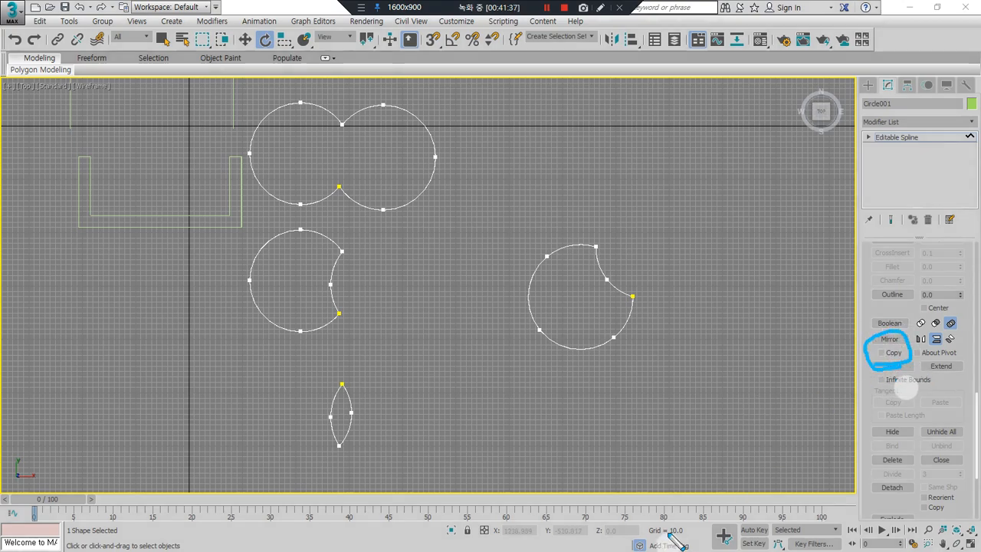
{"action": "left_click", "coordinate": [883, 352]}
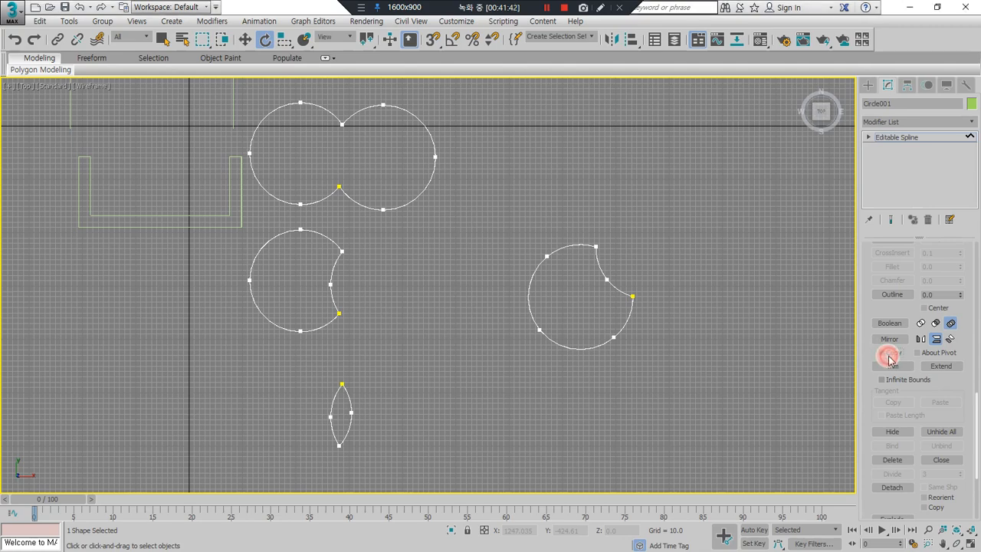
{"action": "left_click", "coordinate": [888, 339]}
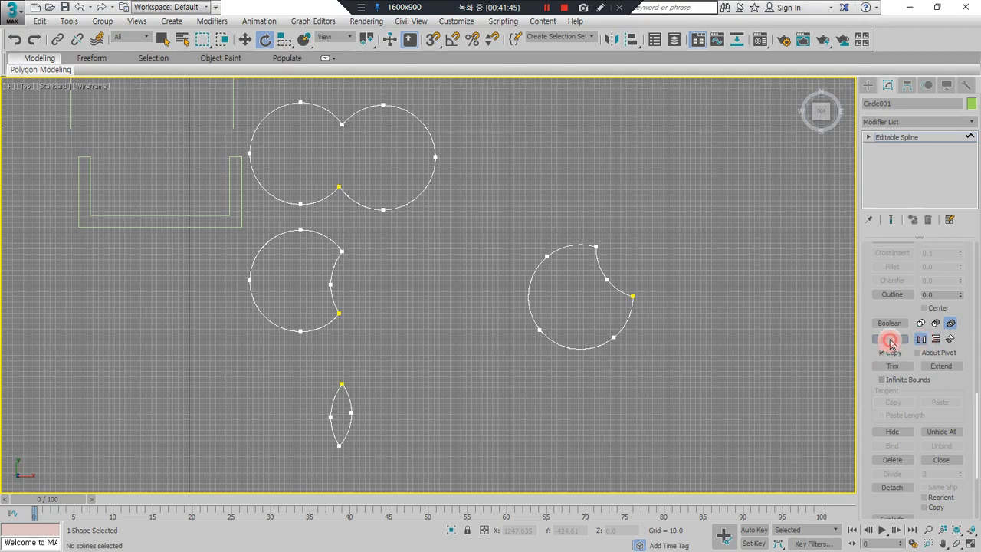
{"action": "left_click", "coordinate": [619, 305]}
{"action": "left_click", "coordinate": [612, 284]}
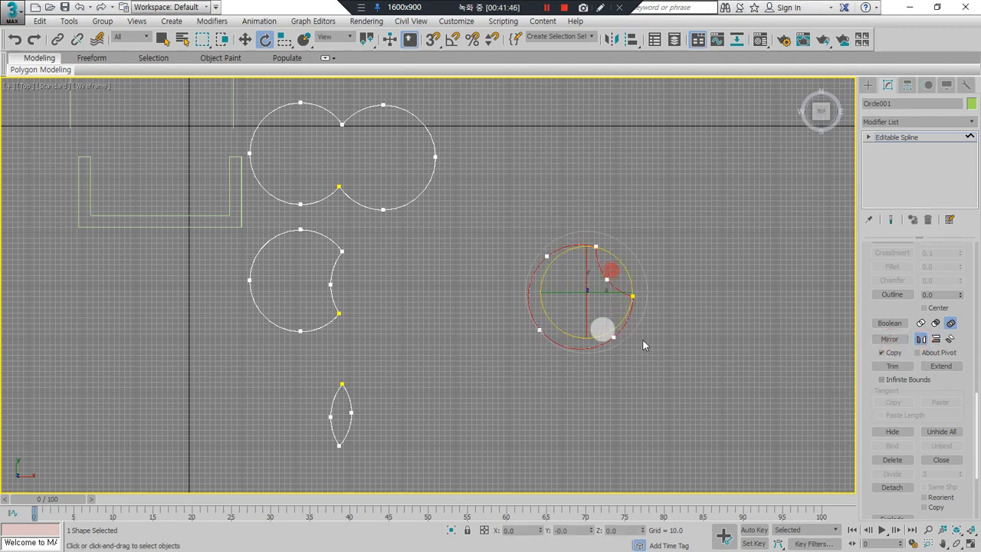
{"action": "left_click", "coordinate": [883, 339]}
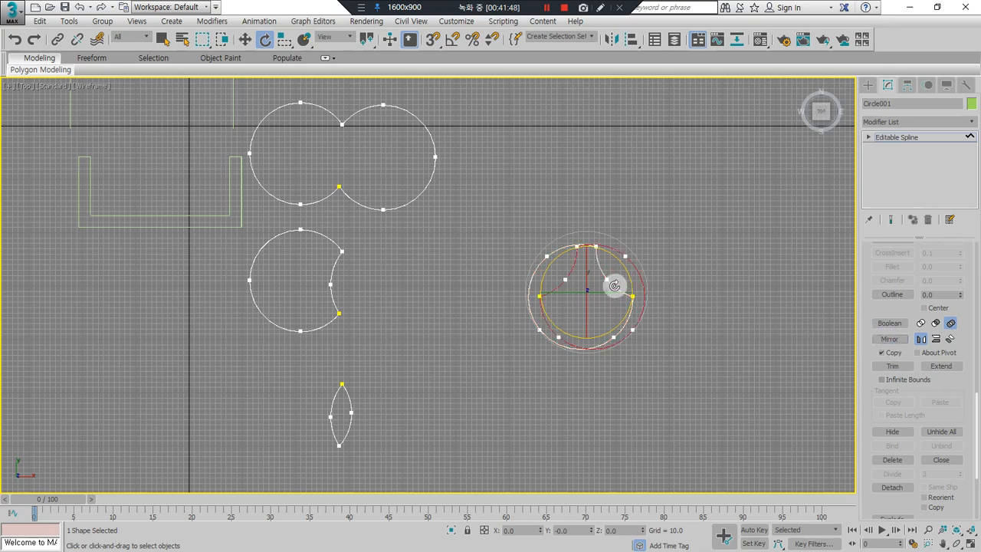
Step: Move the mirrored copy to the right of the original crescent so the two stand apart, and deselect it
{"action": "key", "text": "w"}
{"action": "left_click_drag", "start_coordinate": [613, 289], "coordinate": [727, 332]}
{"action": "left_click", "coordinate": [723, 408]}
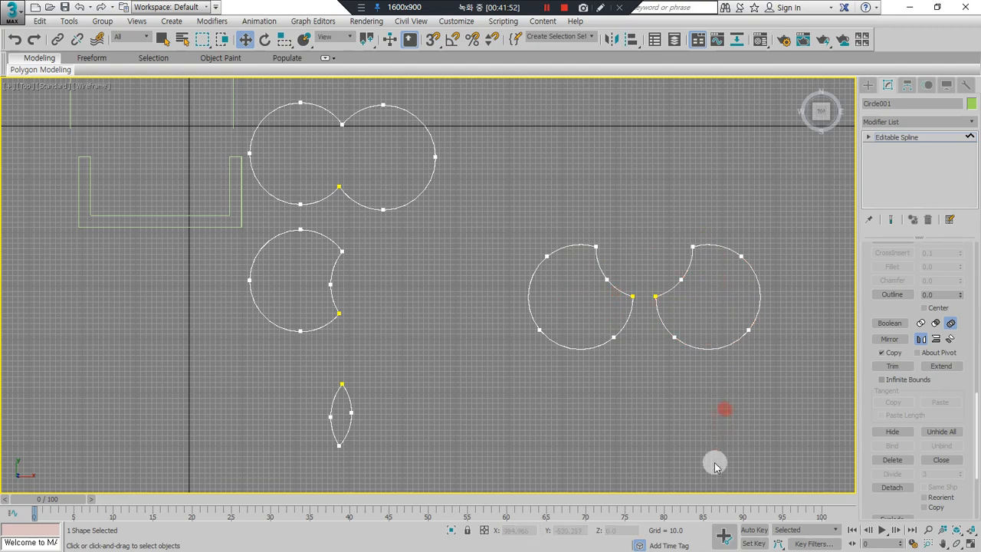
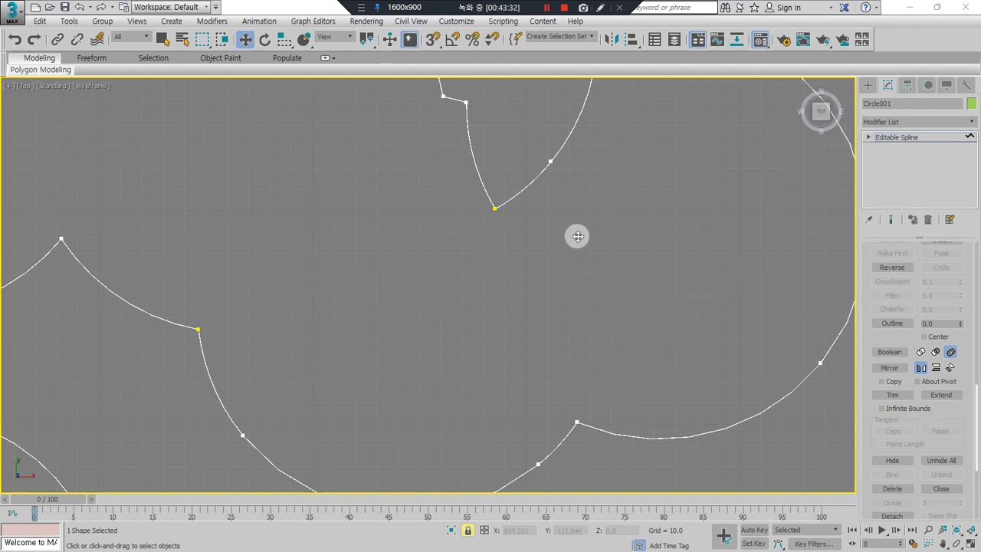
Step: Use Extend on the open arc ends of the right-hand splines to lengthen them in straight lines until they meet neighbouring splines
{"action": "left_click_drag", "start_coordinate": [936, 408], "coordinate": [963, 388]}
{"action": "left_click", "coordinate": [963, 406]}
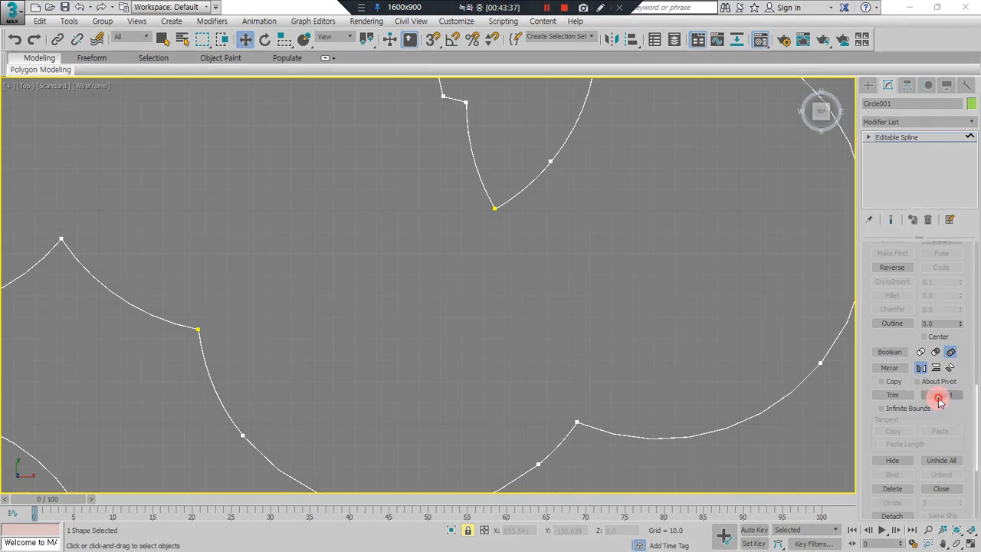
{"action": "left_click", "coordinate": [940, 398]}
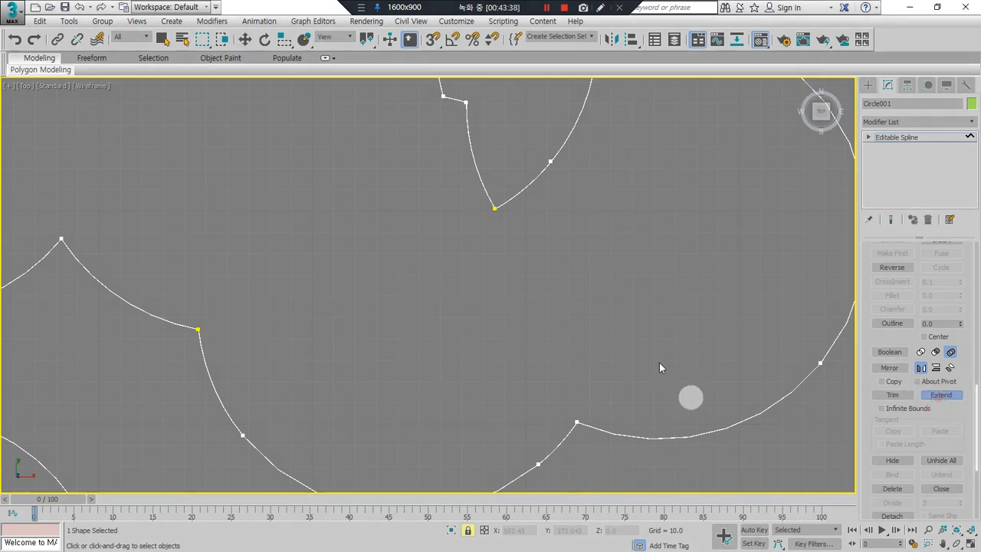
{"action": "left_click", "coordinate": [516, 198]}
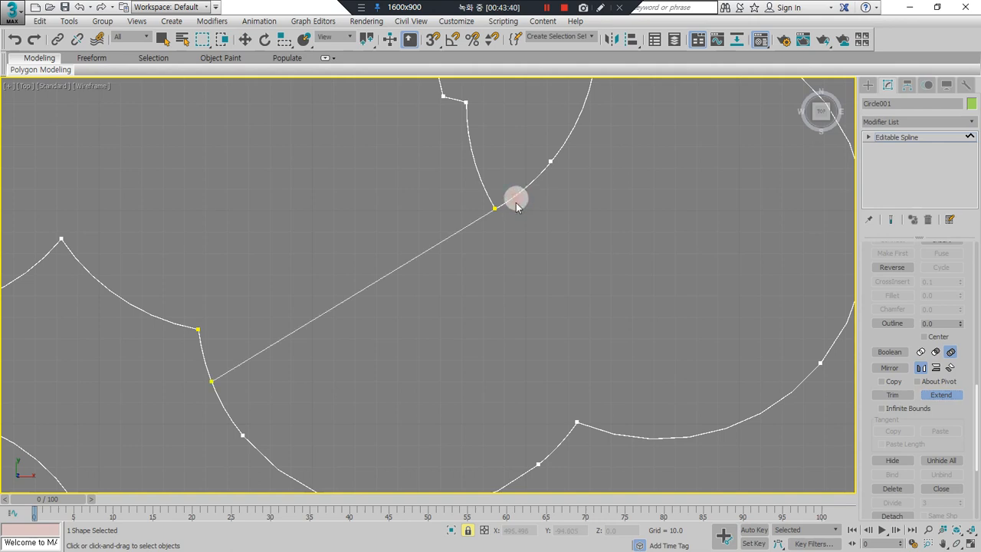
{"action": "left_click", "coordinate": [611, 432]}
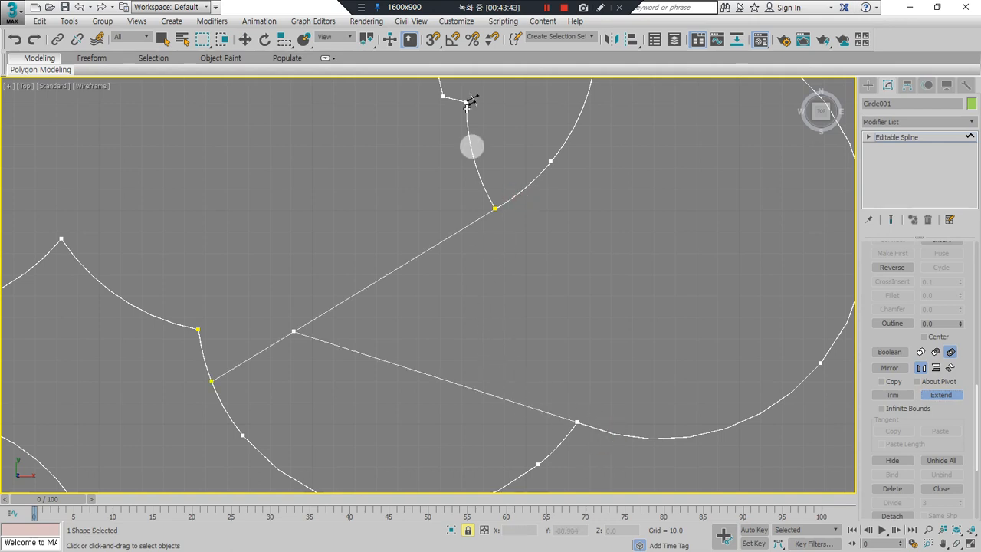
{"action": "scroll", "coordinate": [462, 259], "scroll_direction": "down", "scroll_amount": 3}
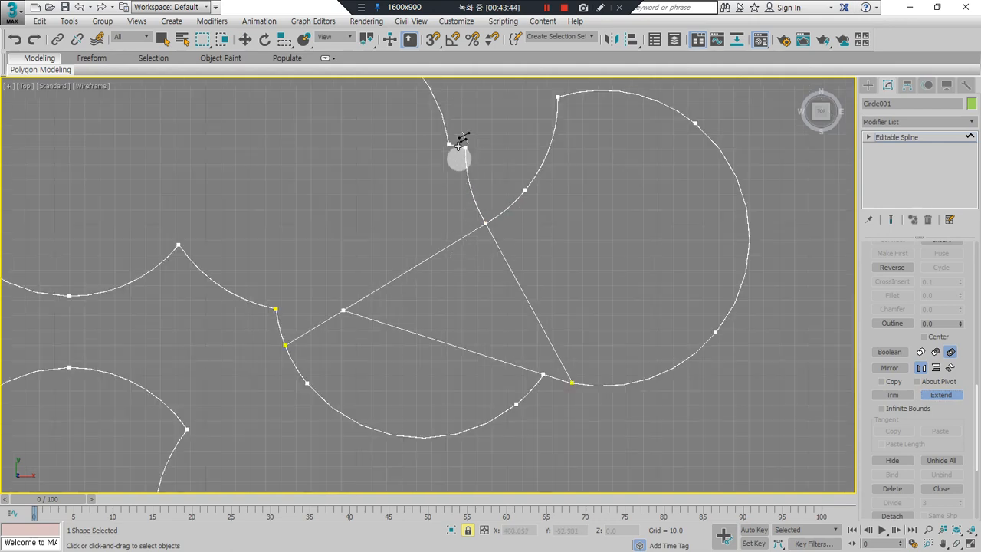
Step: Extend the short stub and the remaining open arc ends around the central gap to the nearest crossing splines
{"action": "left_click", "coordinate": [458, 146]}
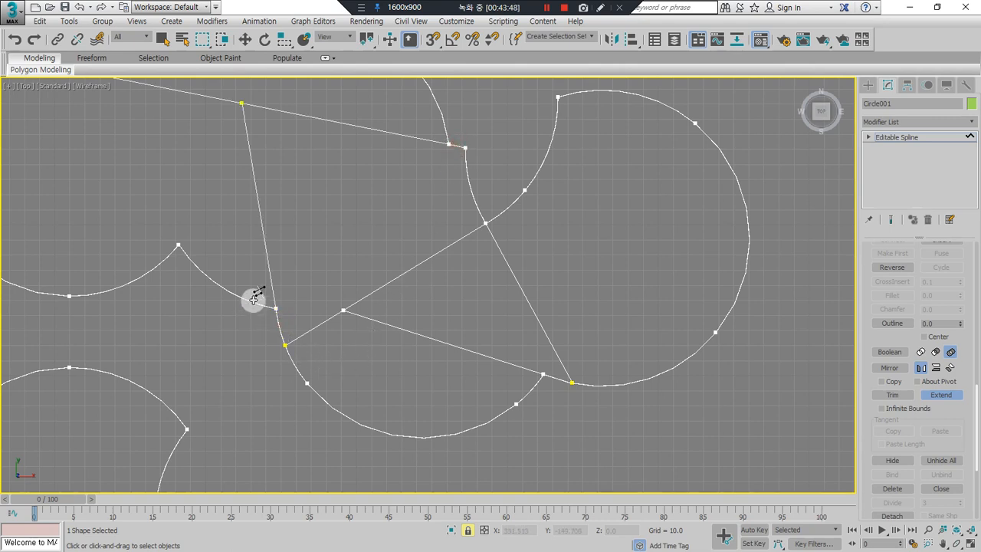
{"action": "middle_click_drag", "start_coordinate": [407, 227], "coordinate": [475, 281]}
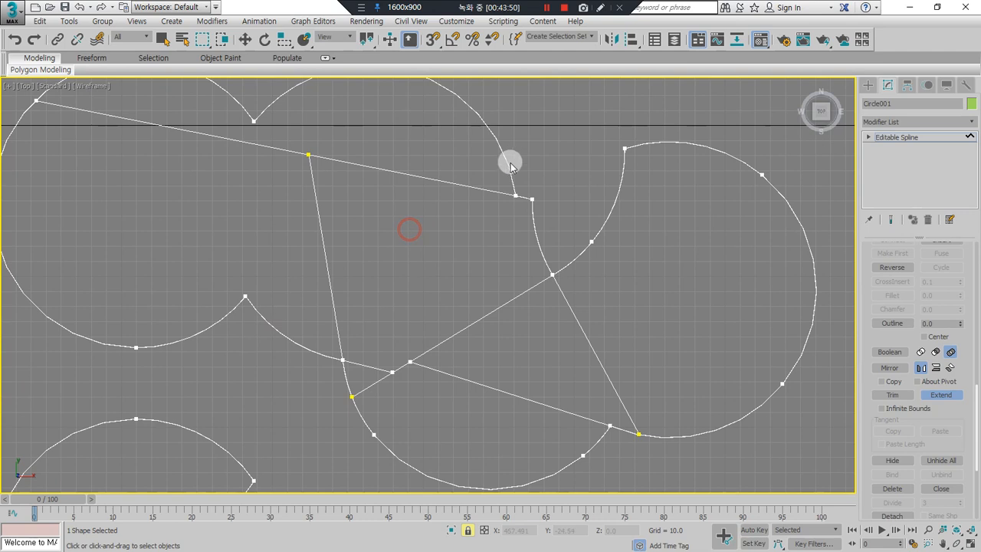
{"action": "left_click", "coordinate": [509, 166]}
{"action": "key", "text": "ctrl+alt+d"}
{"action": "left_click_drag", "start_coordinate": [610, 237], "coordinate": [423, 345]}
{"action": "left_click_drag", "start_coordinate": [568, 278], "coordinate": [426, 358]}
{"action": "key", "text": "Escape"}
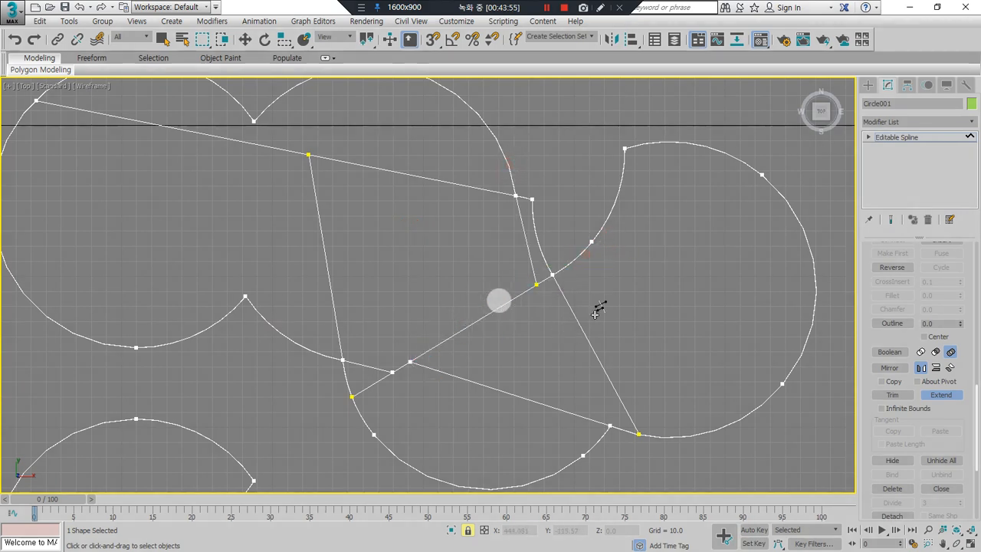
Step: Trim the long upper line's overhanging left part, the short stub at its right end and the small arc below that stub
{"action": "left_click", "coordinate": [895, 394]}
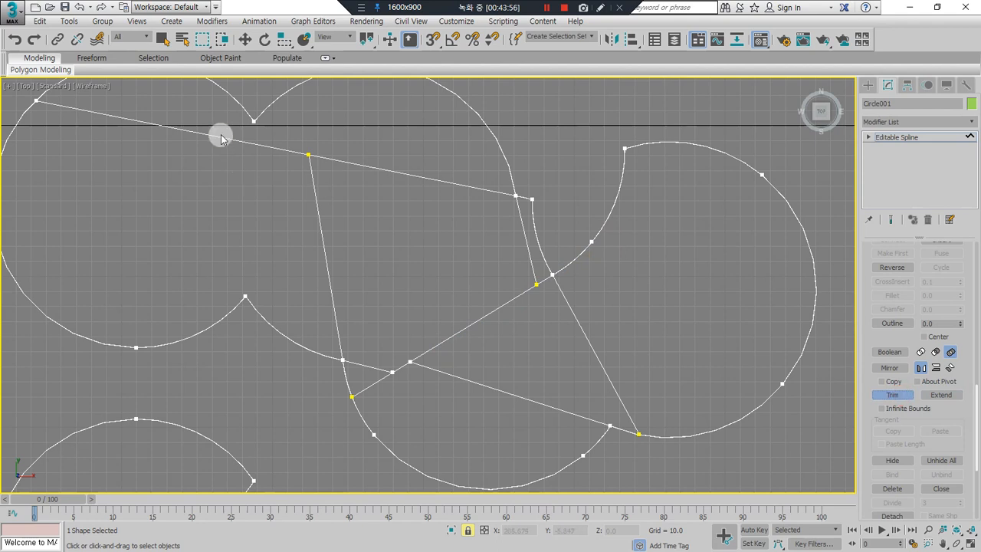
{"action": "scroll", "coordinate": [530, 199], "scroll_direction": "up", "scroll_amount": 4}
{"action": "scroll", "coordinate": [577, 256], "scroll_direction": "down", "scroll_amount": 2}
{"action": "left_click", "coordinate": [577, 256]}
{"action": "right_click", "coordinate": [569, 267]}
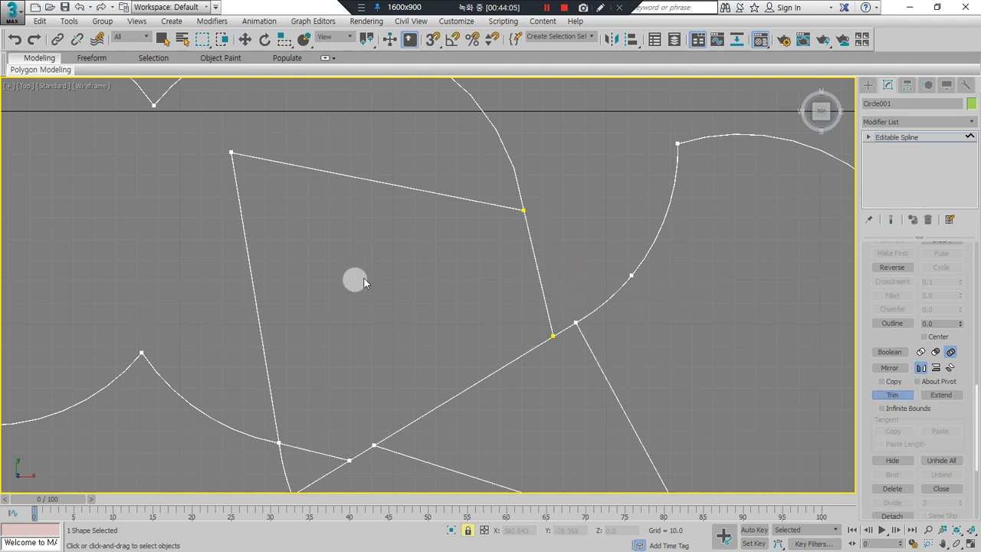
Step: Detach the large rounded spline on the right, with its straight extensions, as a separate shape under the suggested name
{"action": "scroll", "coordinate": [360, 278], "scroll_direction": "down", "scroll_amount": 2}
{"action": "left_click_drag", "start_coordinate": [889, 418], "coordinate": [850, 230]}
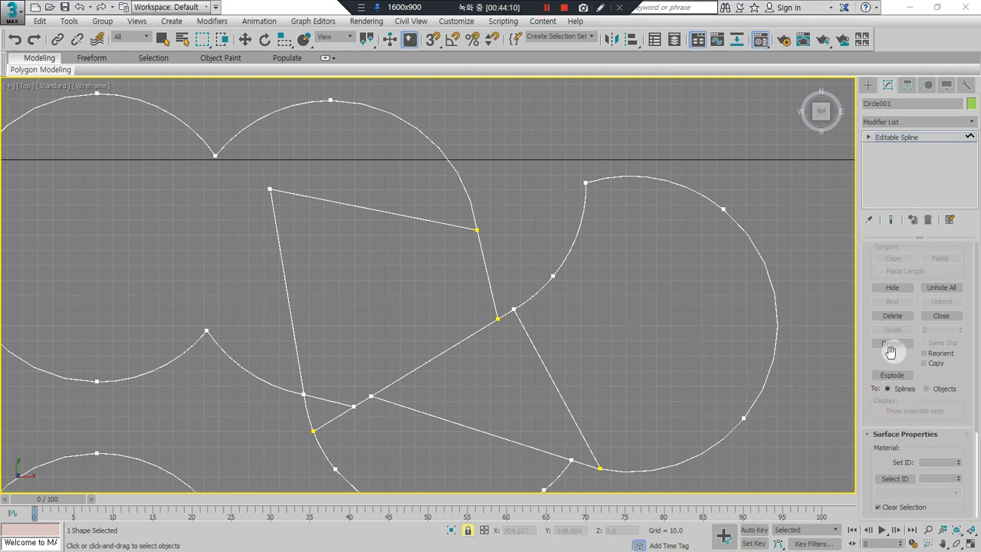
{"action": "left_click", "coordinate": [782, 228]}
{"action": "key", "text": "w"}
{"action": "left_click", "coordinate": [731, 275]}
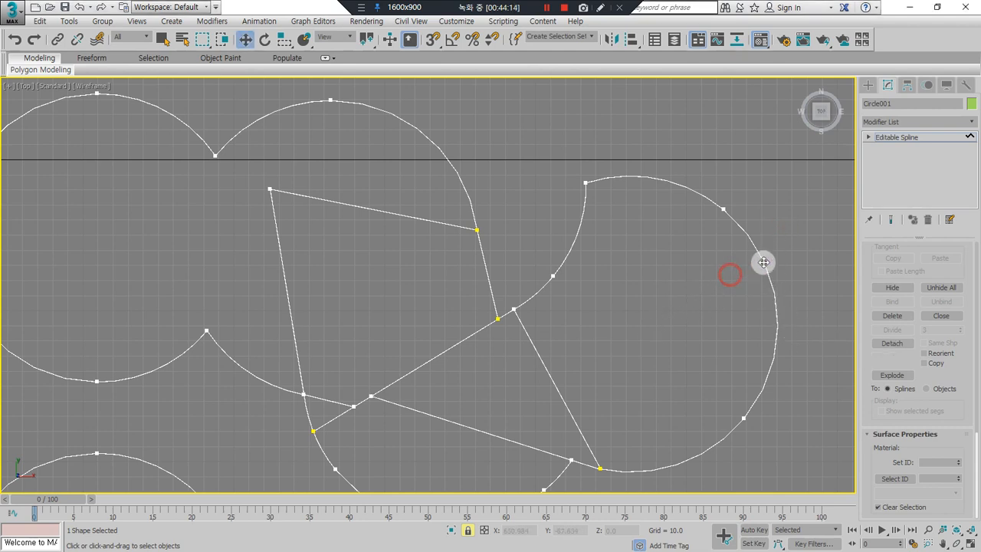
{"action": "left_click", "coordinate": [763, 230]}
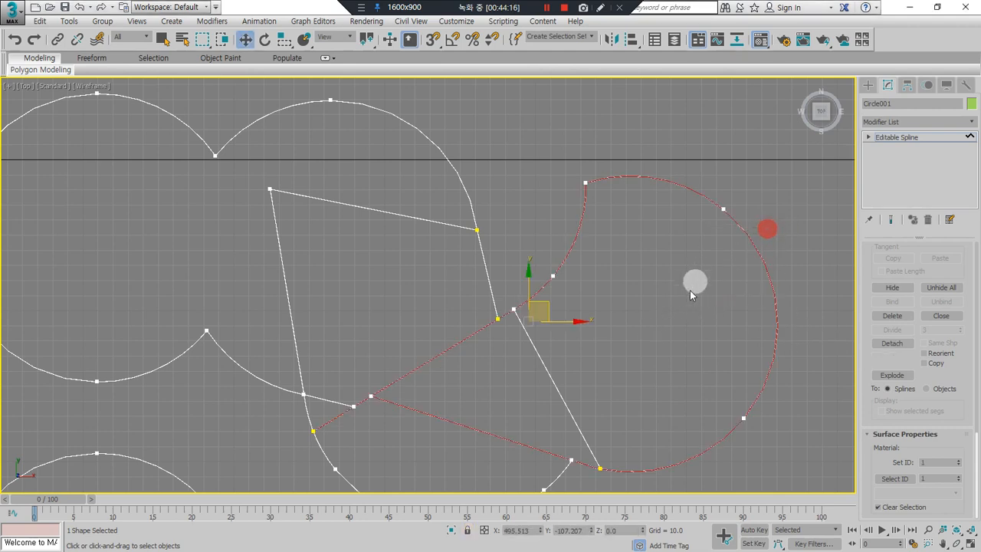
{"action": "left_click", "coordinate": [892, 343]}
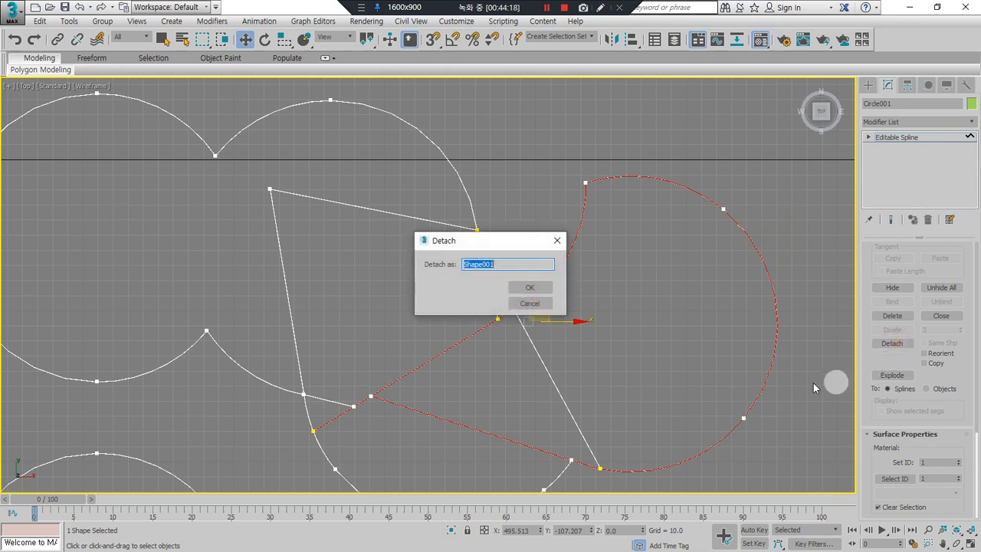
{"action": "left_click", "coordinate": [527, 286]}
Step: Detach the short diagonal line beside the large rounded shape as another separate shape under the suggested name
{"action": "scroll", "coordinate": [639, 297], "scroll_direction": "down", "scroll_amount": 3}
{"action": "left_click_drag", "start_coordinate": [753, 278], "coordinate": [650, 316]}
{"action": "left_click", "coordinate": [545, 324]}
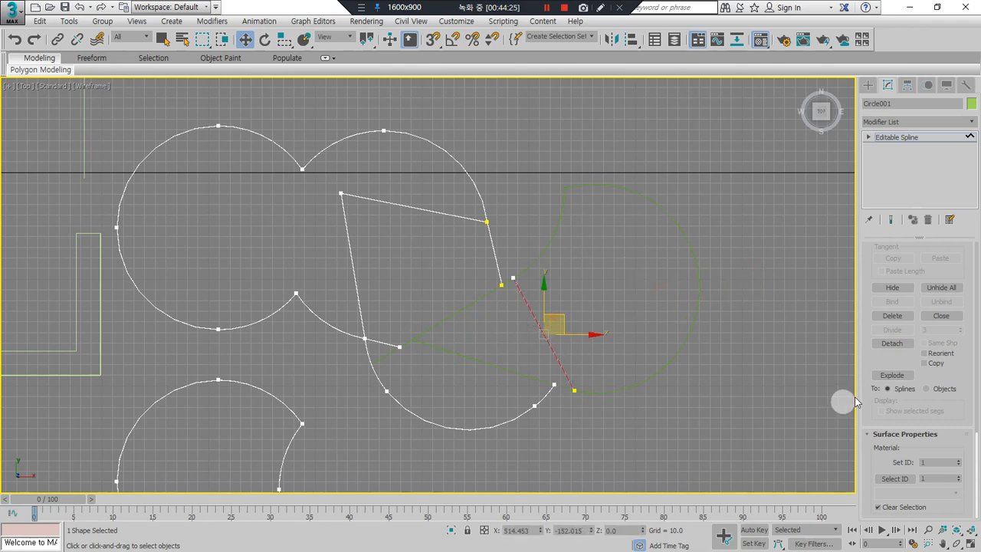
{"action": "left_click", "coordinate": [892, 345]}
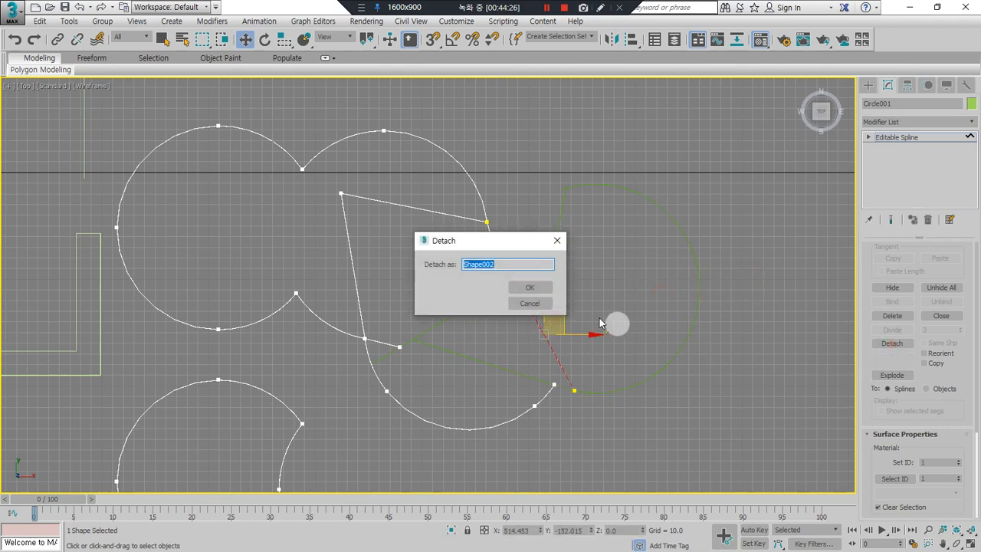
{"action": "left_click", "coordinate": [530, 286]}
Step: Detach the upper straight line and the adjoining curved spline with the Copy option enabled, then select only the curved spline
{"action": "middle_click_drag", "start_coordinate": [571, 297], "coordinate": [688, 346]}
{"action": "left_click_drag", "start_coordinate": [490, 284], "coordinate": [437, 243]}
{"action": "left_click", "coordinate": [885, 380]}
{"action": "left_click", "coordinate": [924, 365]}
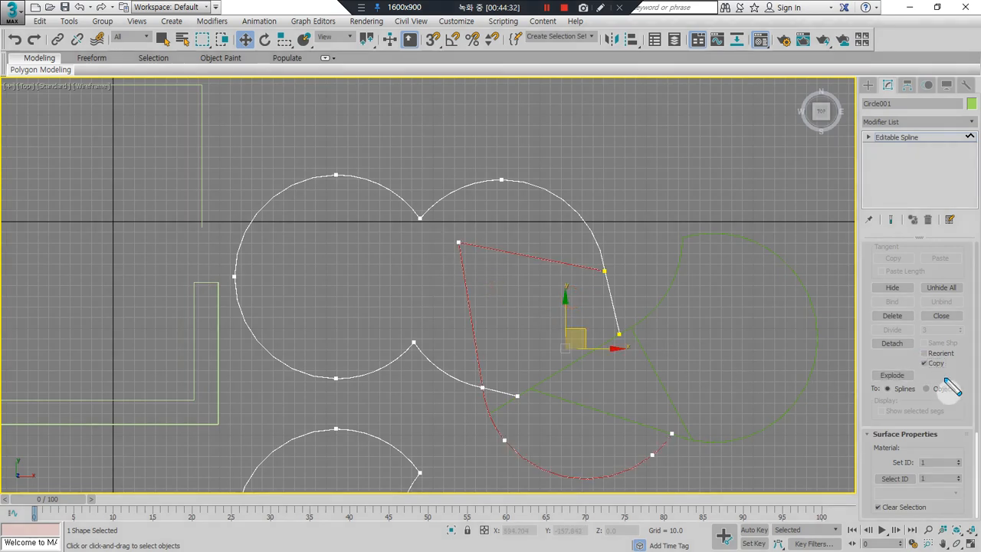
{"action": "left_click", "coordinate": [891, 347]}
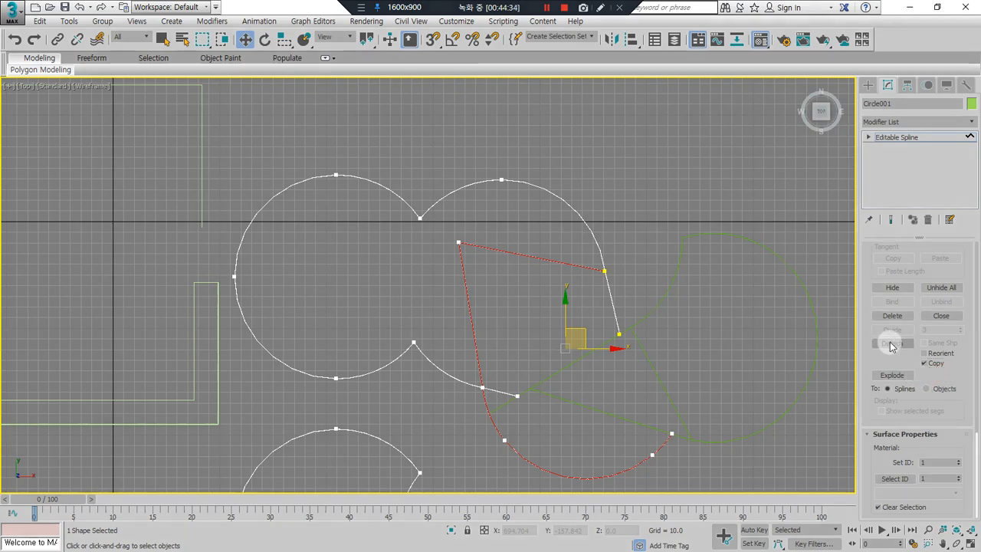
{"action": "left_click", "coordinate": [527, 286]}
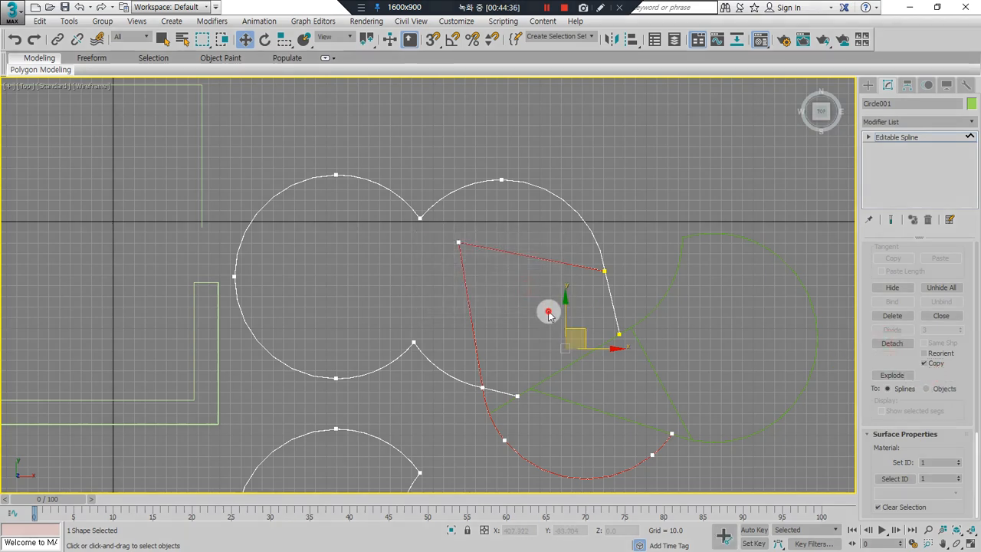
{"action": "left_click", "coordinate": [549, 313]}
{"action": "left_click", "coordinate": [469, 299]}
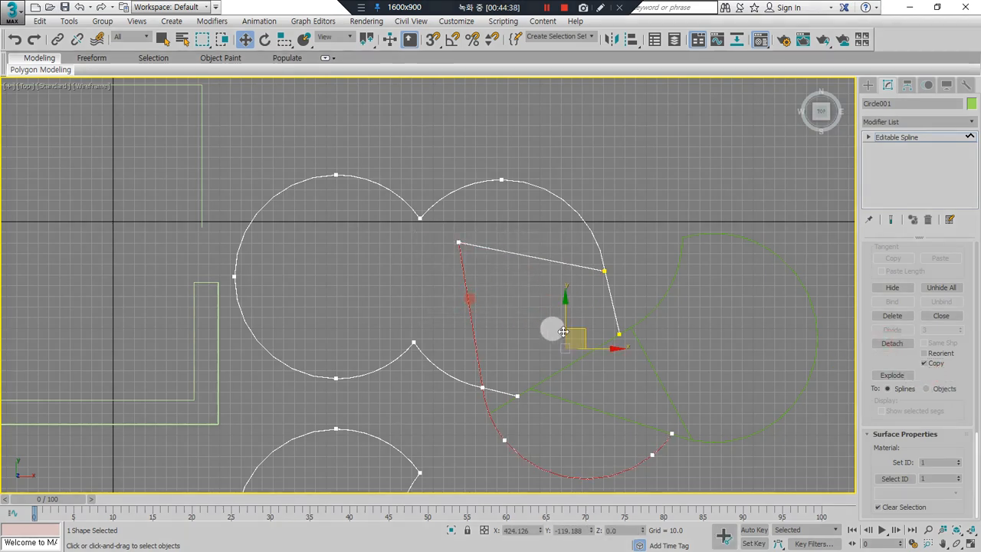
Step: Move the selected curved spline sideways and slightly down, away from its detached copy
{"action": "left_click_drag", "start_coordinate": [580, 332], "coordinate": [502, 349]}
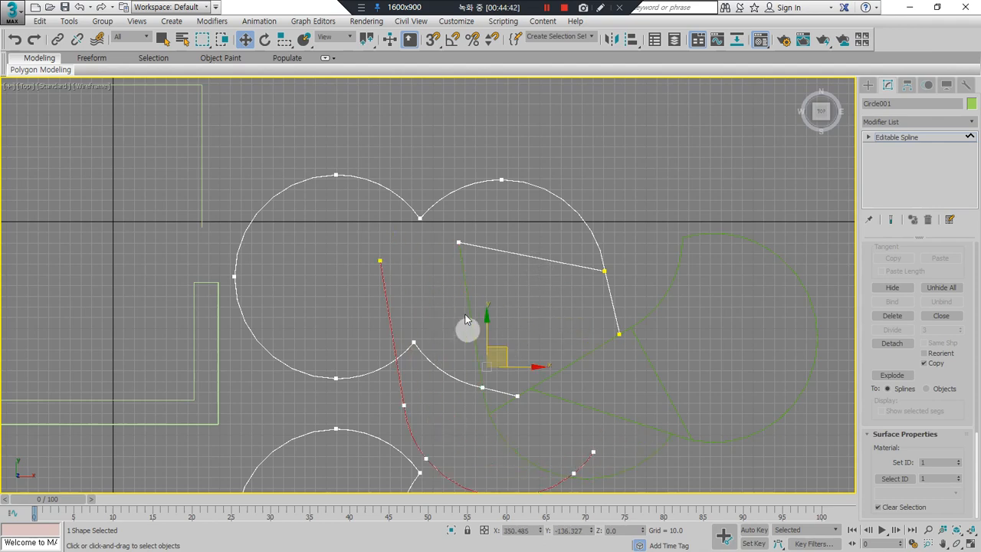
{"action": "middle_click_drag", "start_coordinate": [537, 326], "coordinate": [505, 276]}
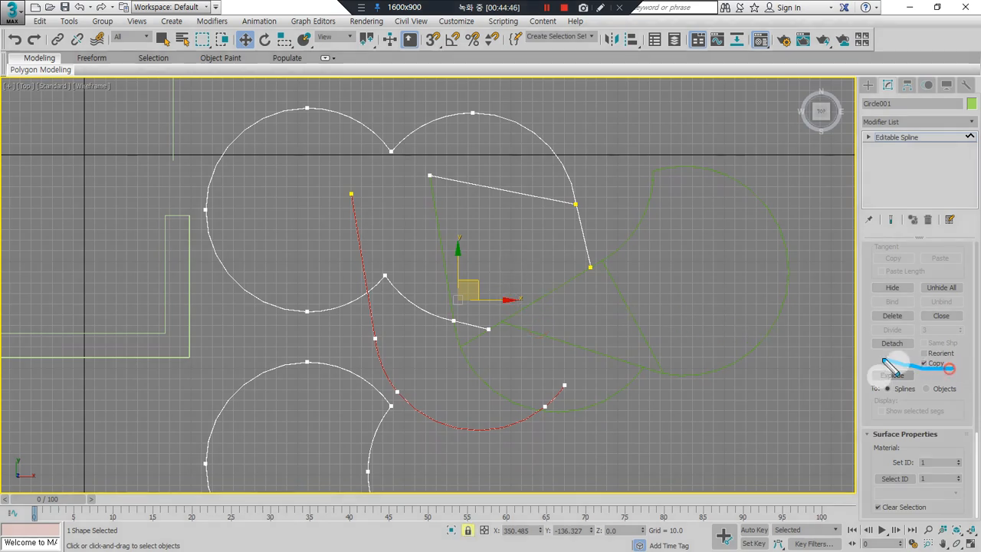
{"action": "mouse_move", "coordinate": [859, 339]}
{"action": "left_mouse_down"}
{"action": "mouse_move", "coordinate": [926, 344]}
{"action": "mouse_move", "coordinate": [949, 377]}
{"action": "left_mouse_up"}
{"action": "key", "text": "Escape"}
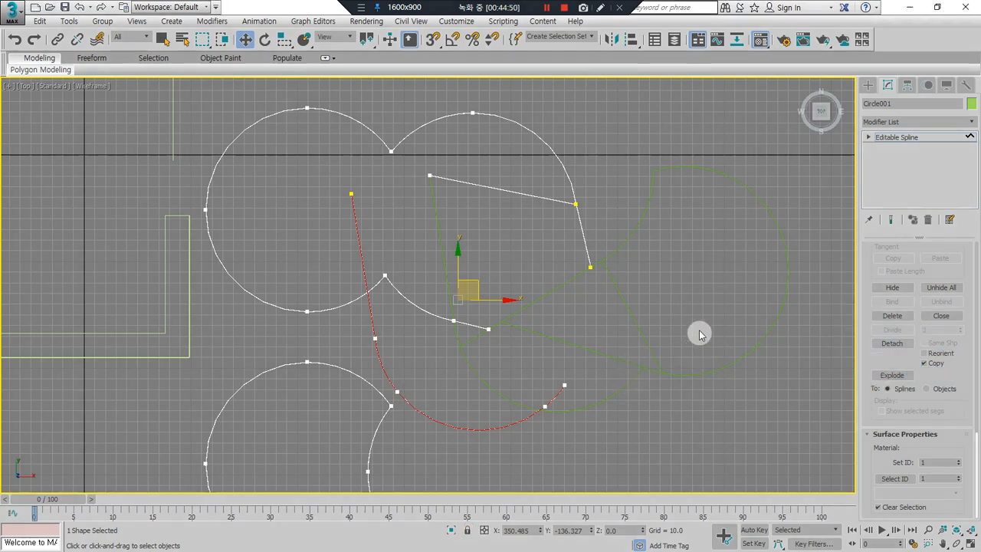
Step: Explode the upper double-circle outline into separate splines
{"action": "left_click", "coordinate": [699, 333]}
{"action": "left_click", "coordinate": [579, 250]}
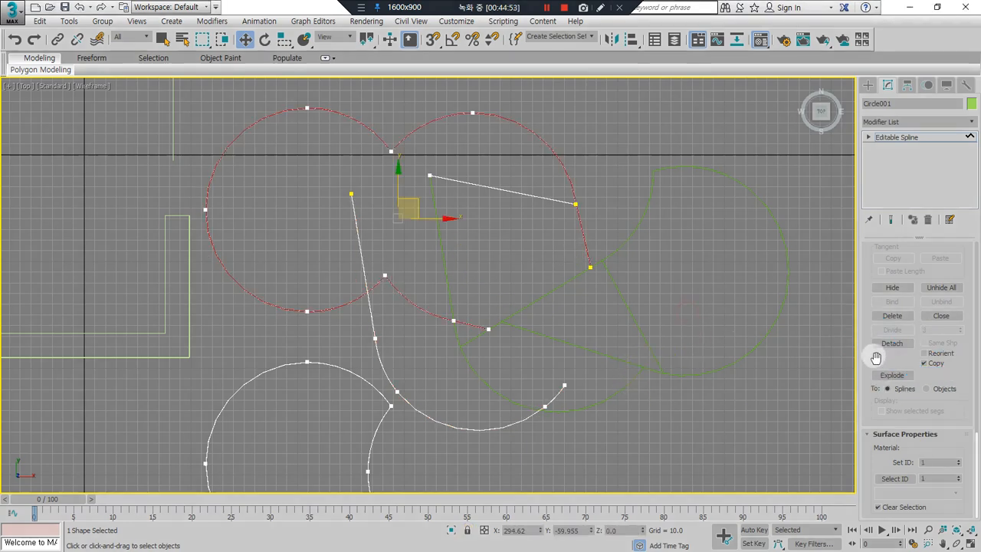
{"action": "left_click", "coordinate": [893, 376]}
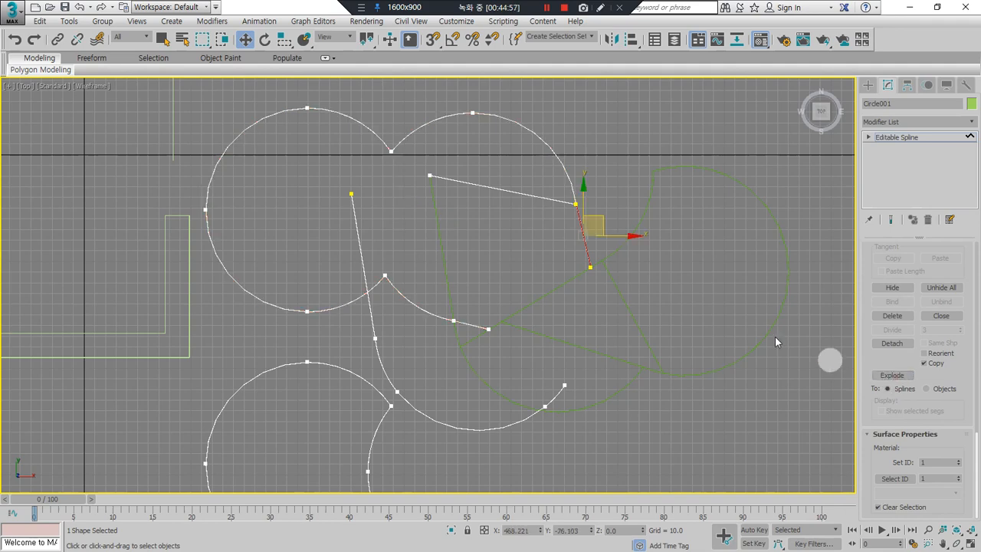
Step: Select the exploded arcs around the double-circle outline one after another to check that each is independent
{"action": "left_click", "coordinate": [573, 177]}
{"action": "left_click_drag", "start_coordinate": [536, 153], "coordinate": [511, 121]}
{"action": "left_click_drag", "start_coordinate": [430, 156], "coordinate": [381, 127]}
{"action": "left_click_drag", "start_coordinate": [298, 149], "coordinate": [227, 127]}
{"action": "left_click_drag", "start_coordinate": [256, 258], "coordinate": [224, 302]}
{"action": "left_click_drag", "start_coordinate": [350, 318], "coordinate": [333, 283]}
{"action": "left_click_drag", "start_coordinate": [419, 288], "coordinate": [405, 311]}
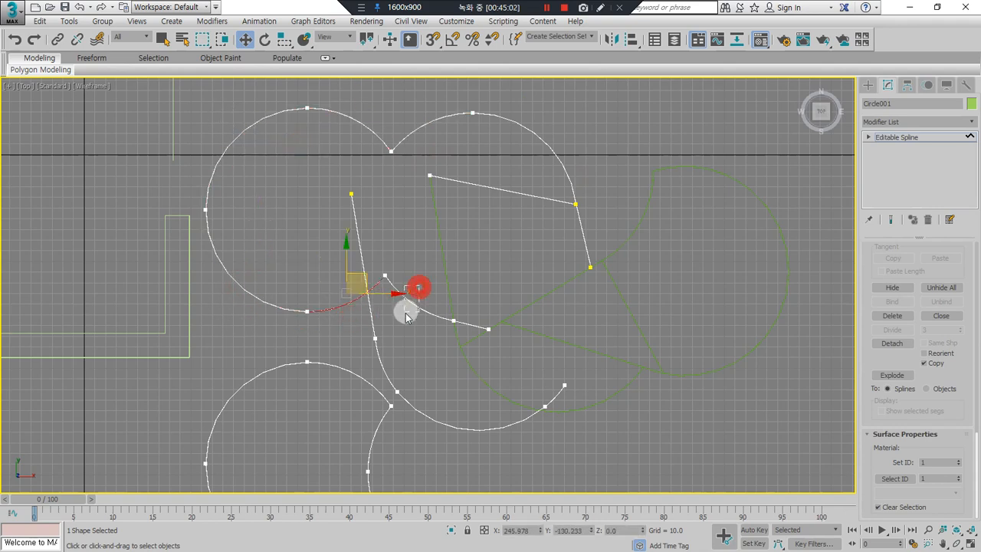
Step: Explode the lower notched circle into separate objects, accepting the suggested object name Shape004
{"action": "middle_click_drag", "start_coordinate": [430, 356], "coordinate": [477, 200]}
{"action": "left_click", "coordinate": [422, 289]}
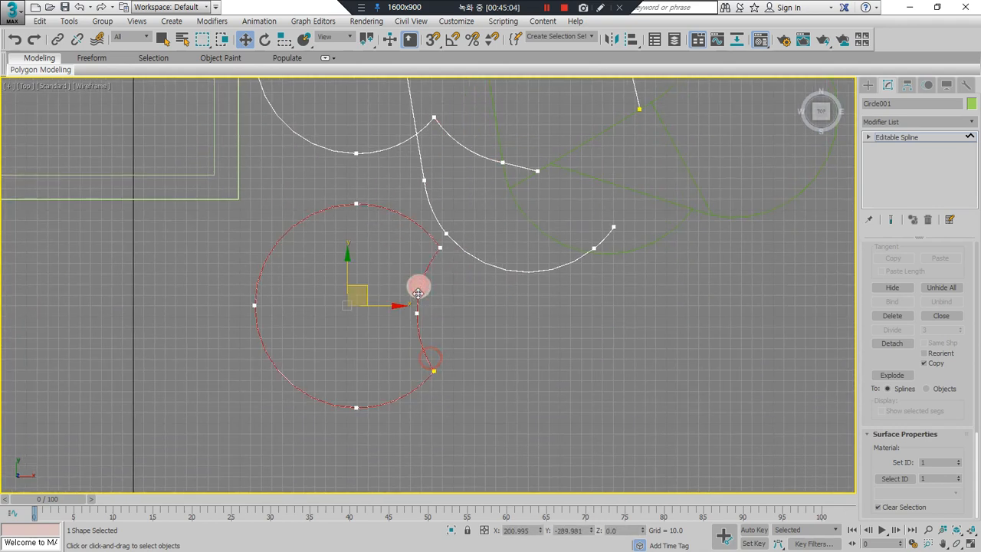
{"action": "left_click", "coordinate": [907, 376]}
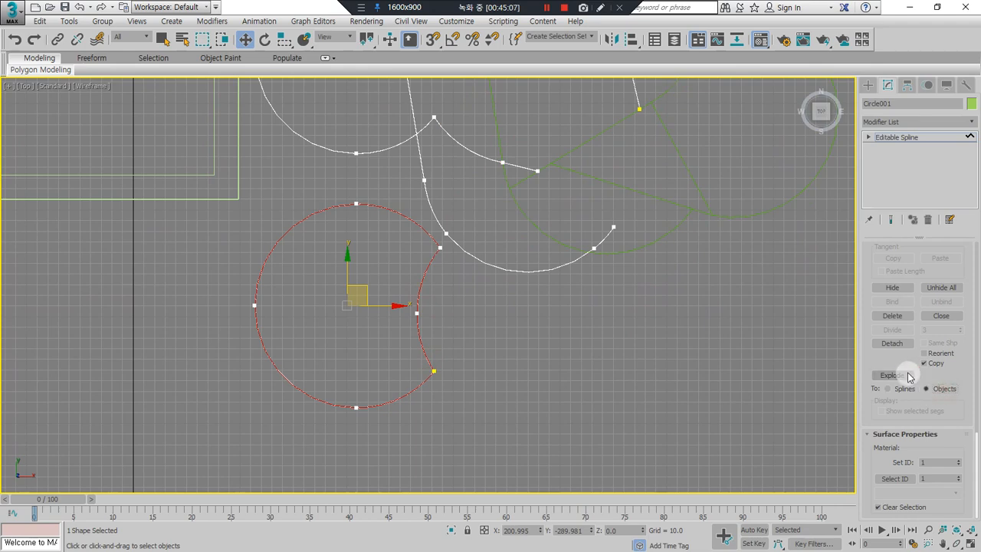
{"action": "left_click", "coordinate": [527, 287]}
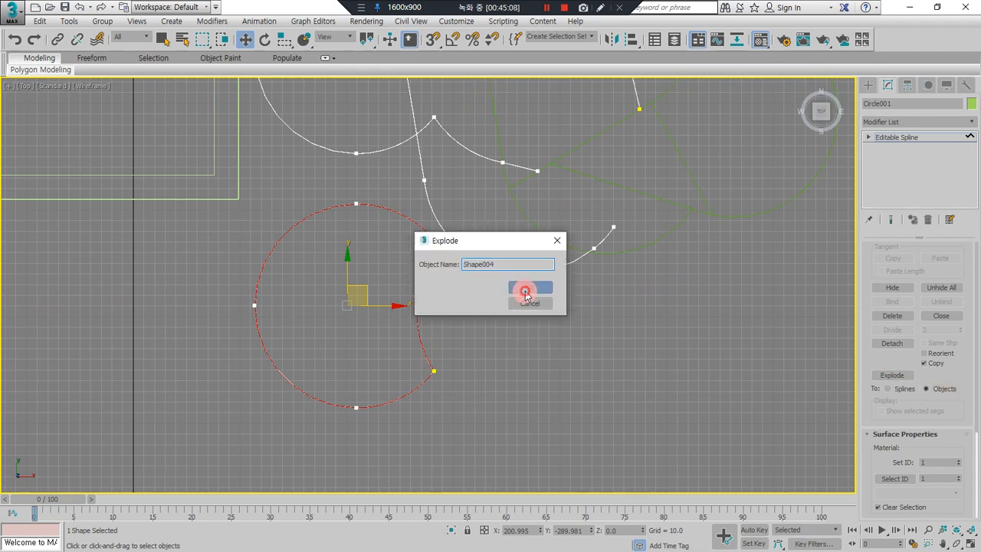
{"action": "middle_click_drag", "start_coordinate": [506, 314], "coordinate": [488, 360]}
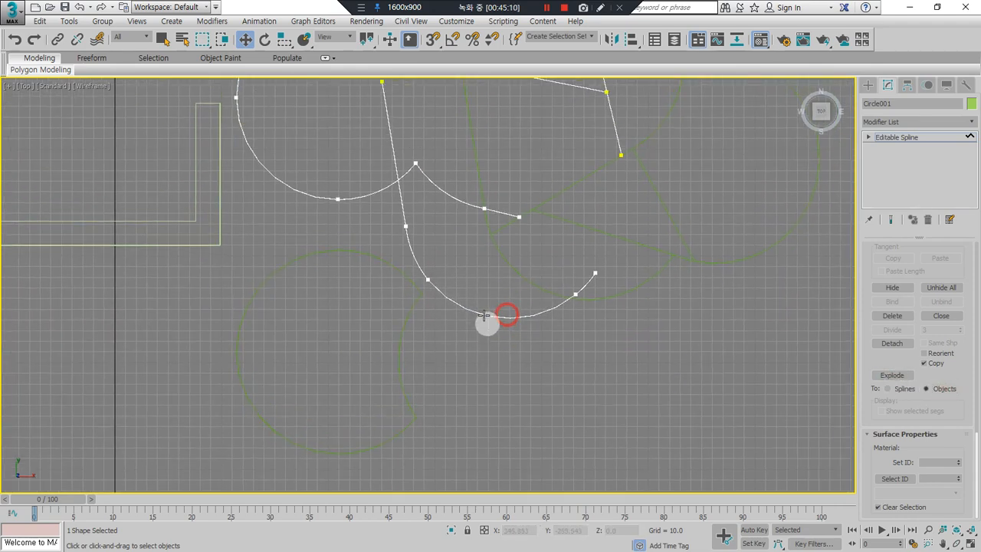
Step: Select the arcs along the top of the double-circle outline and the short line beside it to inspect the pieces
{"action": "scroll", "coordinate": [570, 317], "scroll_direction": "down", "scroll_amount": 3}
{"action": "middle_click_drag", "start_coordinate": [516, 324], "coordinate": [529, 409]}
{"action": "left_click", "coordinate": [455, 186]}
{"action": "left_click", "coordinate": [522, 178]}
{"action": "left_click", "coordinate": [576, 180]}
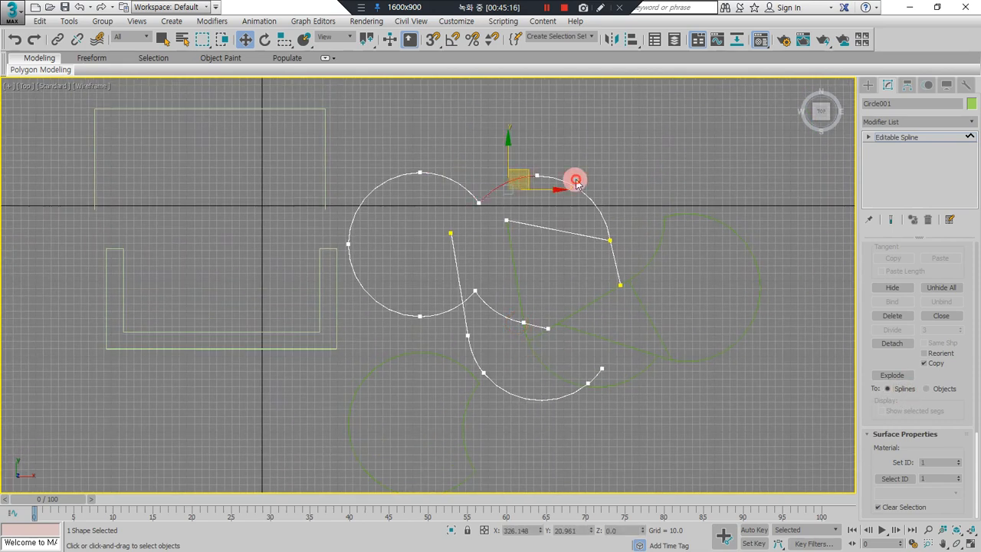
{"action": "left_click", "coordinate": [604, 265]}
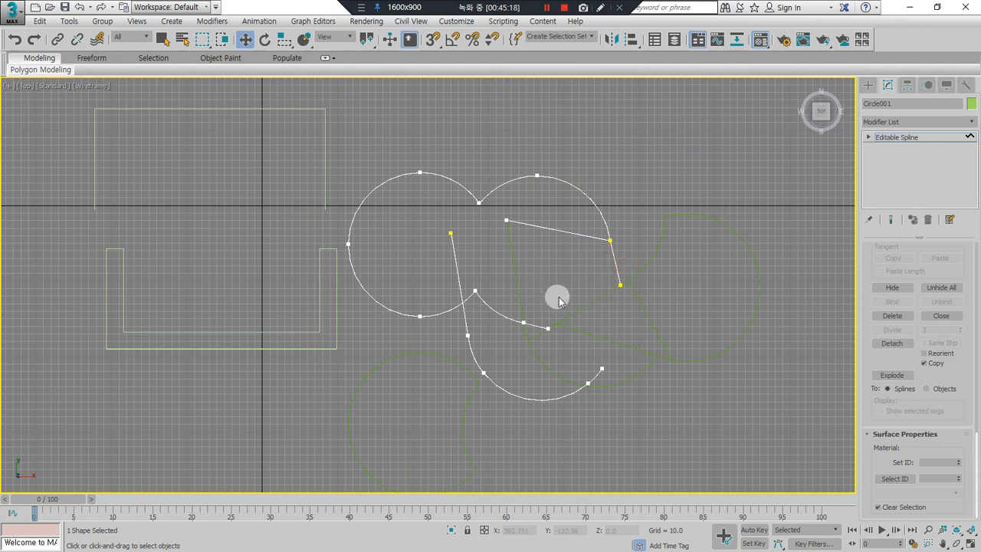
Step: Switch to vertex level and weld the selected vertices to rejoin the exploded arcs of the double-circle outline
{"action": "key", "text": "1"}
{"action": "scroll", "coordinate": [871, 268], "scroll_direction": "down", "scroll_amount": 4}
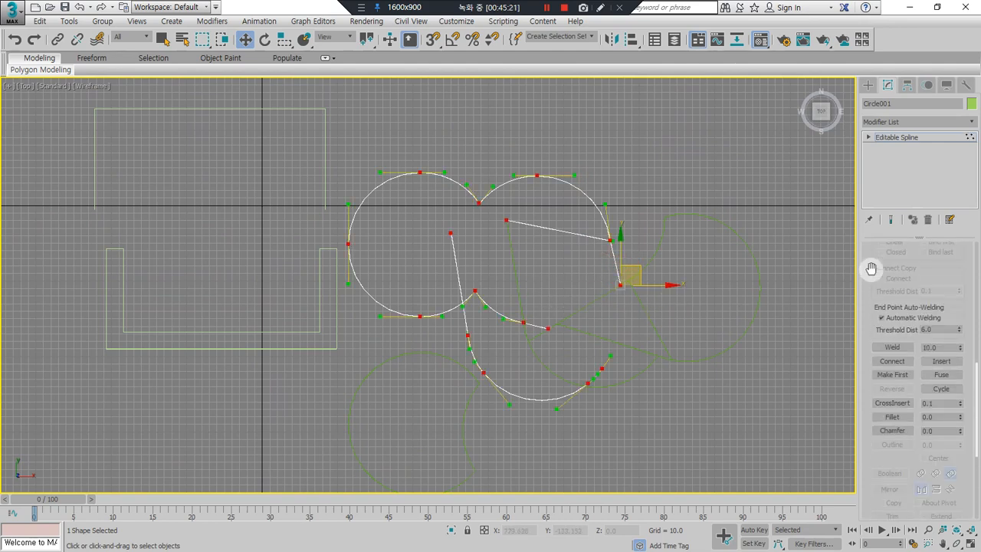
{"action": "scroll", "coordinate": [875, 339], "scroll_direction": "up", "scroll_amount": 1}
{"action": "scroll", "coordinate": [903, 393], "scroll_direction": "up", "scroll_amount": 5}
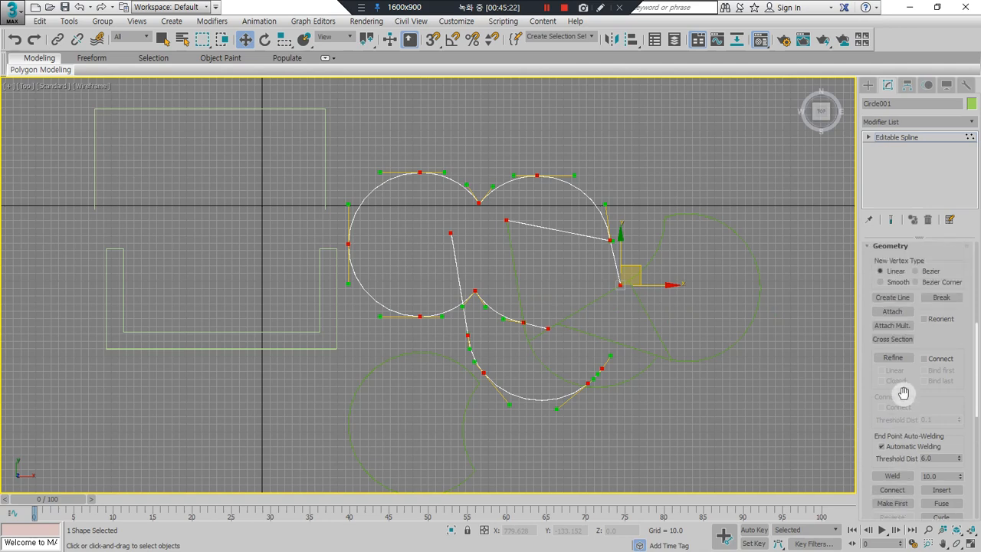
{"action": "scroll", "coordinate": [904, 393], "scroll_direction": "down", "scroll_amount": 9}
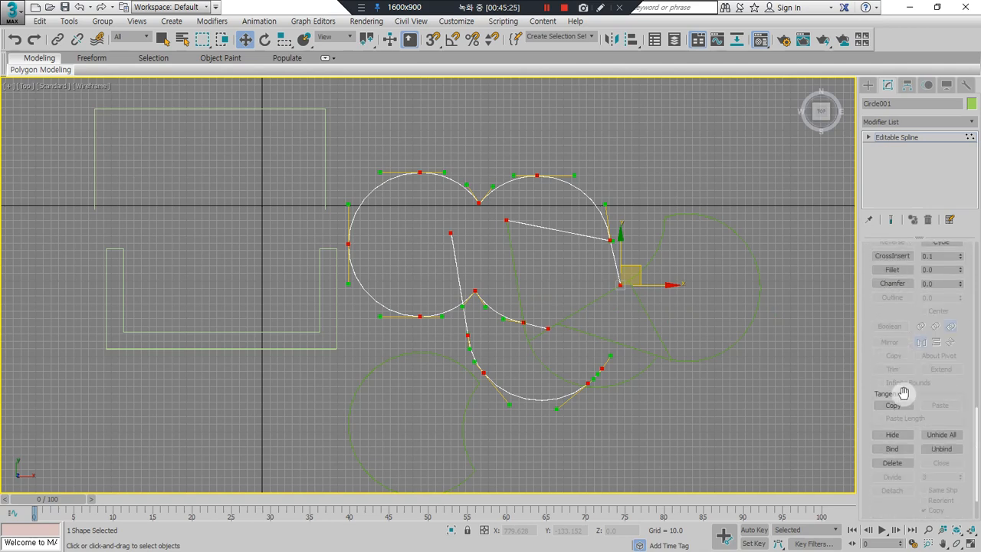
{"action": "scroll", "coordinate": [899, 385], "scroll_direction": "up", "scroll_amount": 6}
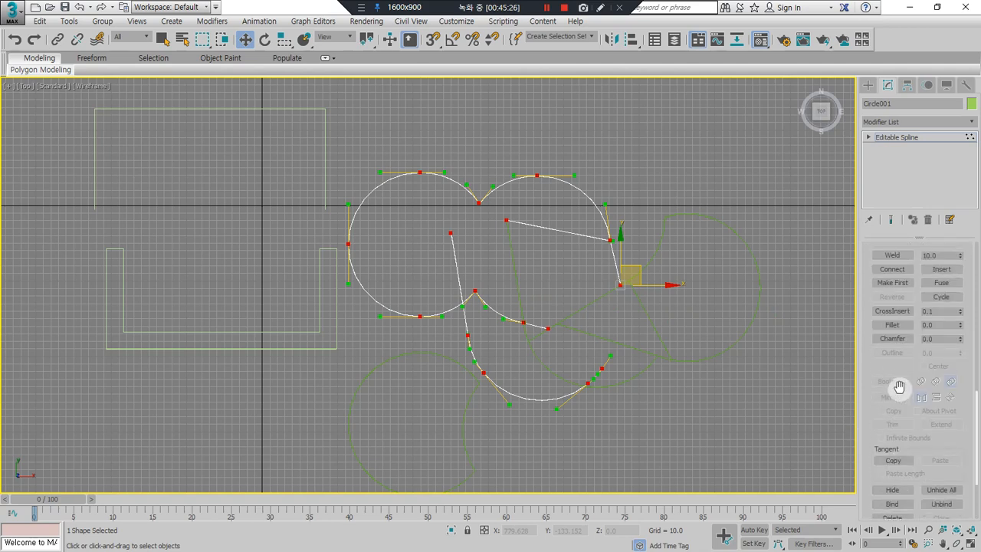
{"action": "scroll", "coordinate": [904, 368], "scroll_direction": "up", "scroll_amount": 1}
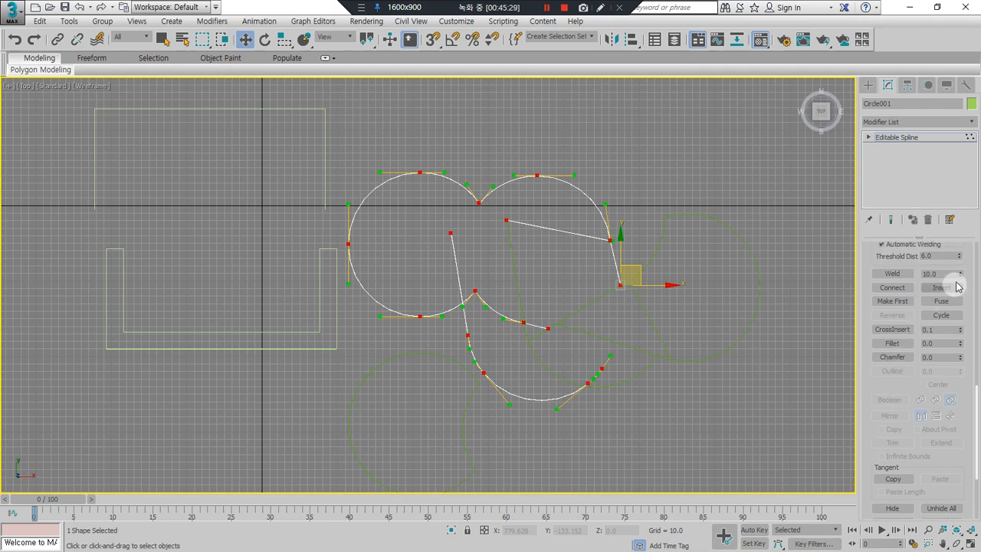
{"action": "left_click", "coordinate": [892, 274]}
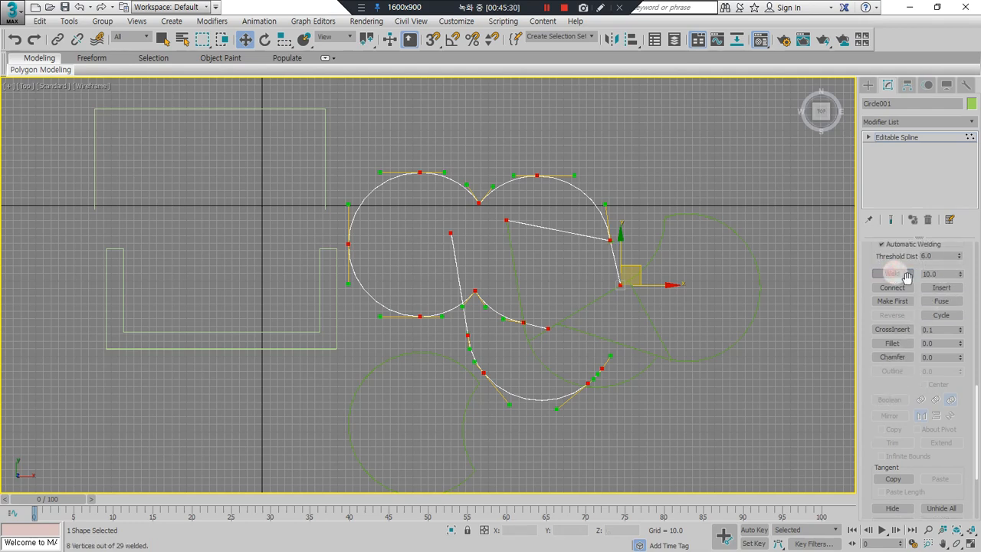
{"action": "left_click", "coordinate": [699, 385]}
Step: At spline level, move the rejoined double-circle outline up, clear of the lines below it
{"action": "key", "text": "3"}
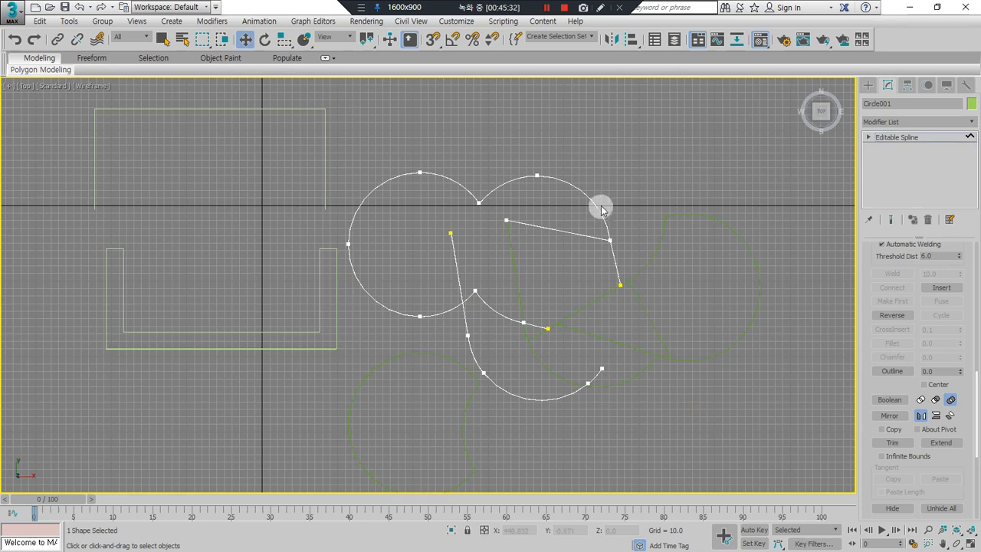
{"action": "left_click", "coordinate": [596, 206]}
{"action": "scroll", "coordinate": [481, 201], "scroll_direction": "up", "scroll_amount": 2}
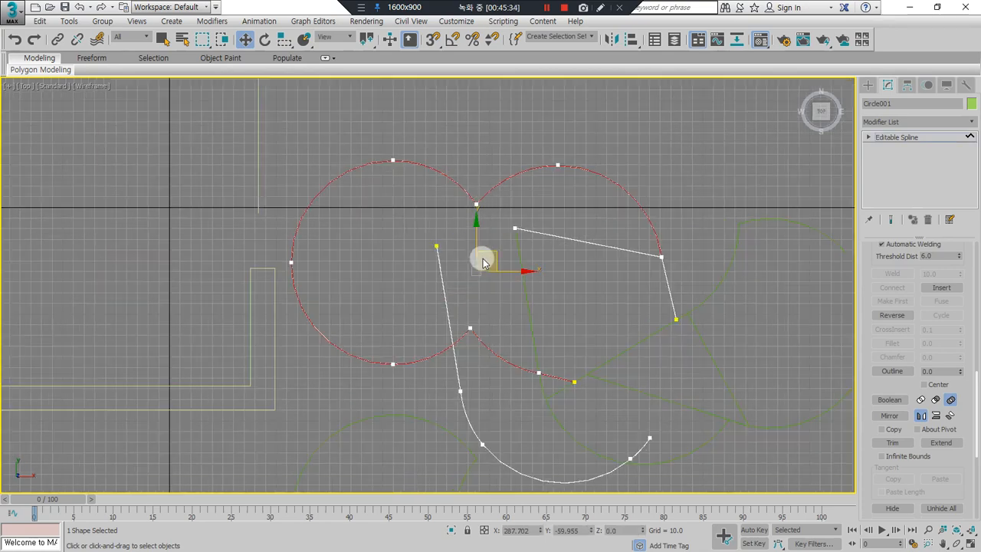
{"action": "left_click_drag", "start_coordinate": [492, 254], "coordinate": [533, 109]}
{"action": "scroll", "coordinate": [585, 156], "scroll_direction": "down", "scroll_amount": 2}
{"action": "middle_click_drag", "start_coordinate": [585, 155], "coordinate": [512, 277]}
{"action": "left_click_drag", "start_coordinate": [506, 267], "coordinate": [513, 244]}
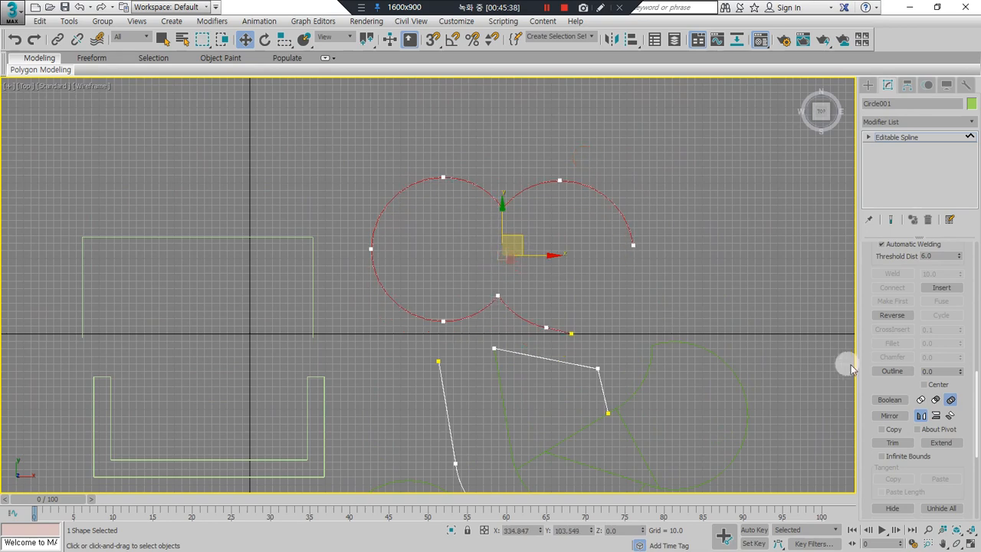
Step: Explode the double-circle outline into splines, move its two right-hand upper arcs apart and select the adjoining arc
{"action": "scroll", "coordinate": [892, 368], "scroll_direction": "down", "scroll_amount": 5}
{"action": "scroll", "coordinate": [887, 380], "scroll_direction": "down", "scroll_amount": 3}
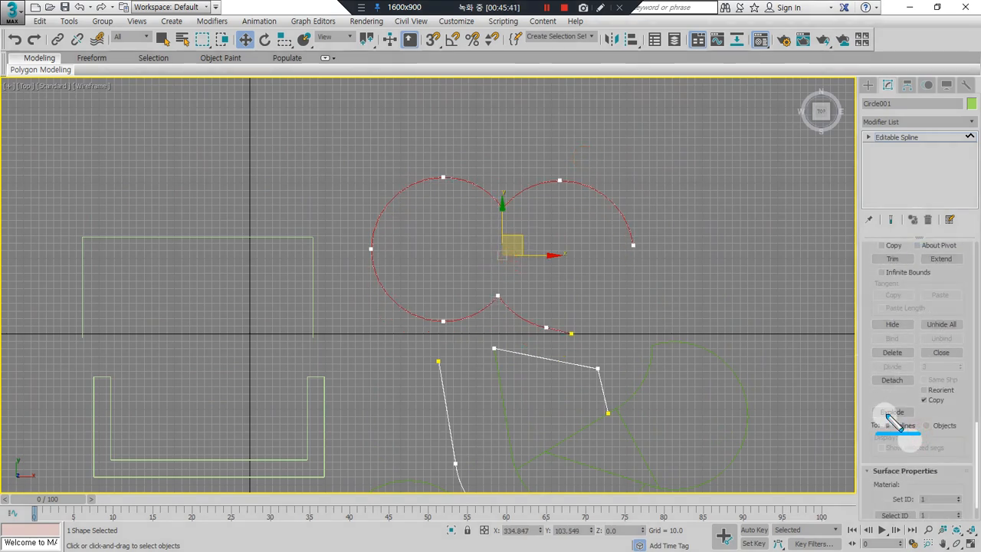
{"action": "left_click", "coordinate": [891, 411]}
{"action": "left_click_drag", "start_coordinate": [620, 213], "coordinate": [682, 202]}
{"action": "left_click_drag", "start_coordinate": [536, 191], "coordinate": [542, 157]}
{"action": "left_click", "coordinate": [476, 188]}
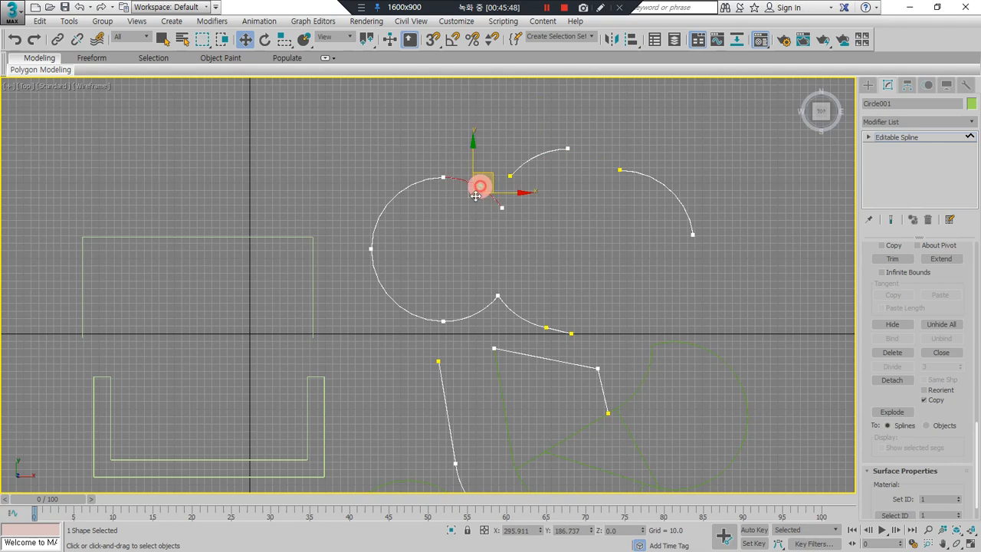
Step: Undo the arc moves and the explosion of the double-circle outline
{"action": "key", "text": "ctrl+z"}
{"action": "key", "text": "ctrl+z"}
{"action": "key", "text": "ctrl+z"}
{"action": "key", "text": "ctrl+z"}
{"action": "key", "text": "ctrl+z"}
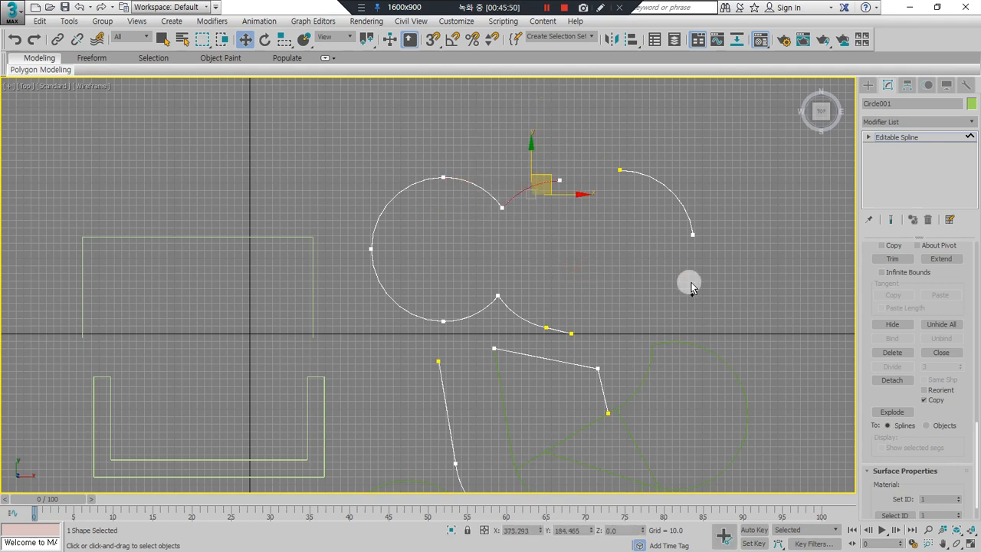
{"action": "left_click", "coordinate": [625, 220]}
{"action": "key", "text": "ctrl+z"}
{"action": "key", "text": "ctrl+z"}
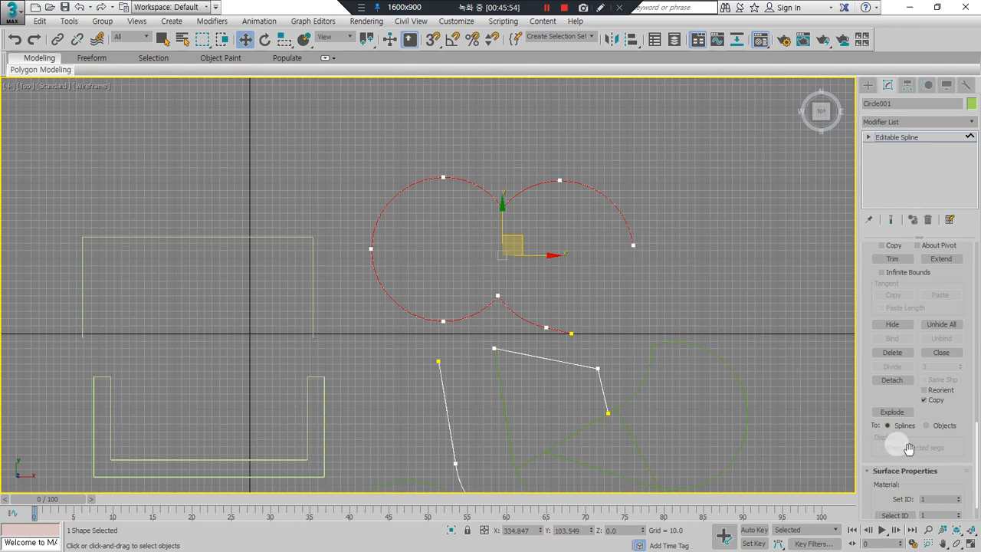
Step: Explode the double-circle outline with the Objects option, accepting the suggested object name
{"action": "left_click", "coordinate": [936, 428]}
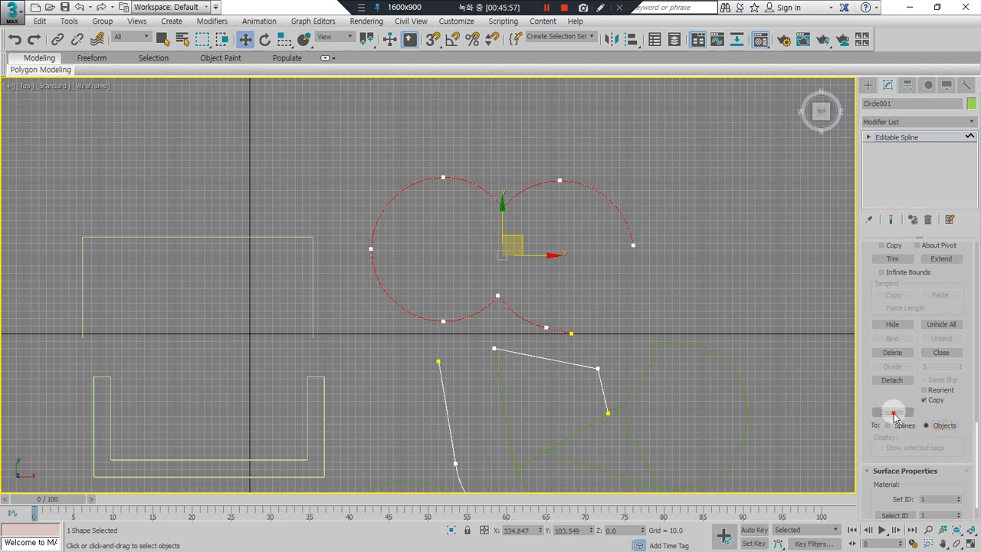
{"action": "left_click", "coordinate": [894, 414]}
{"action": "left_click", "coordinate": [537, 288]}
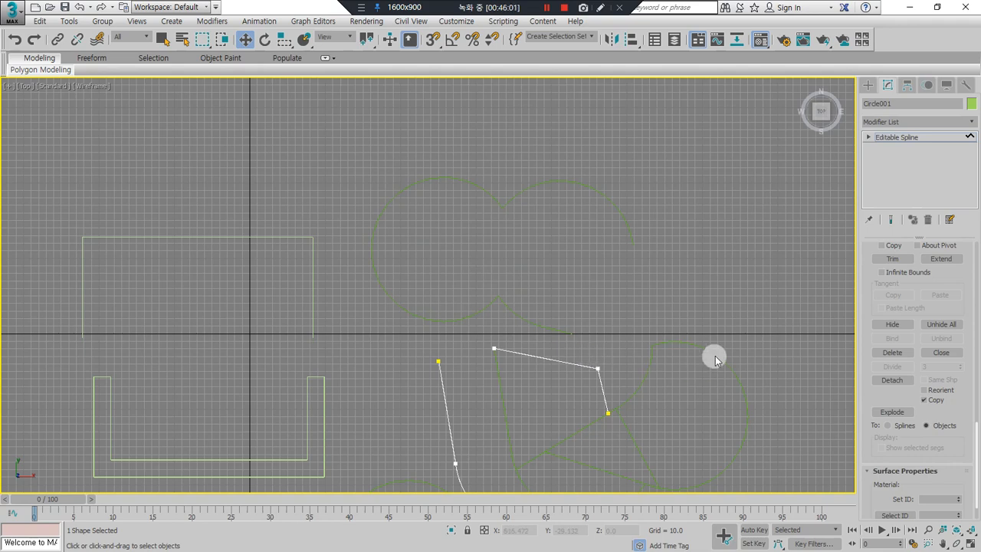
{"action": "left_click_drag", "start_coordinate": [876, 445], "coordinate": [882, 315]}
{"action": "left_click_drag", "start_coordinate": [868, 265], "coordinate": [881, 499]}
{"action": "scroll", "coordinate": [881, 366], "scroll_direction": "up", "scroll_amount": 5}
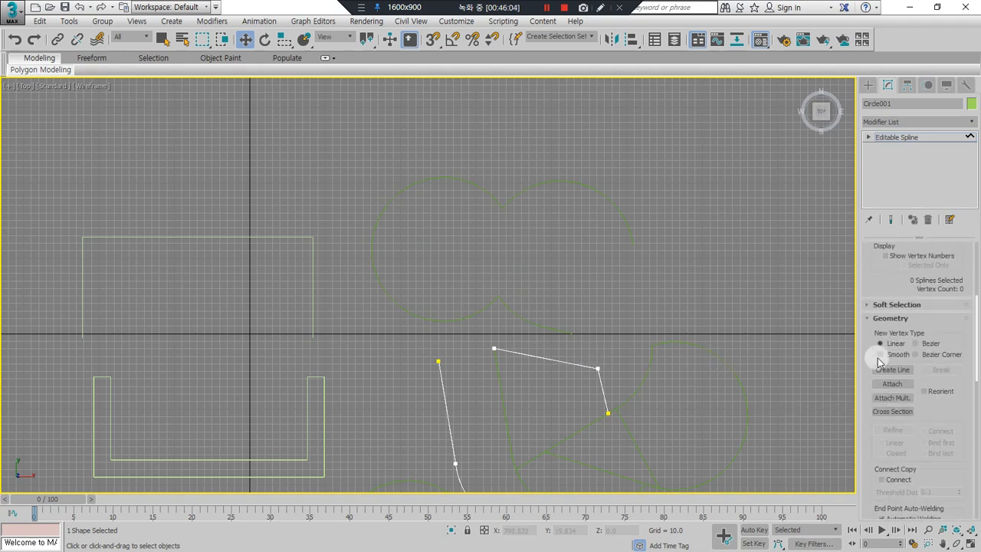